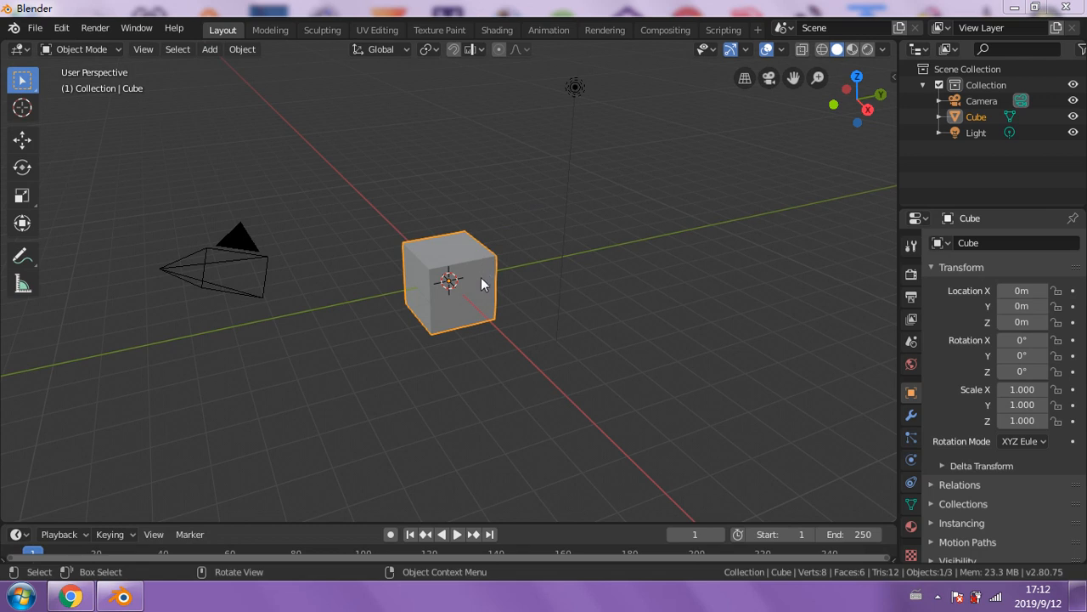
pyautogui.rightClick(454, 270)
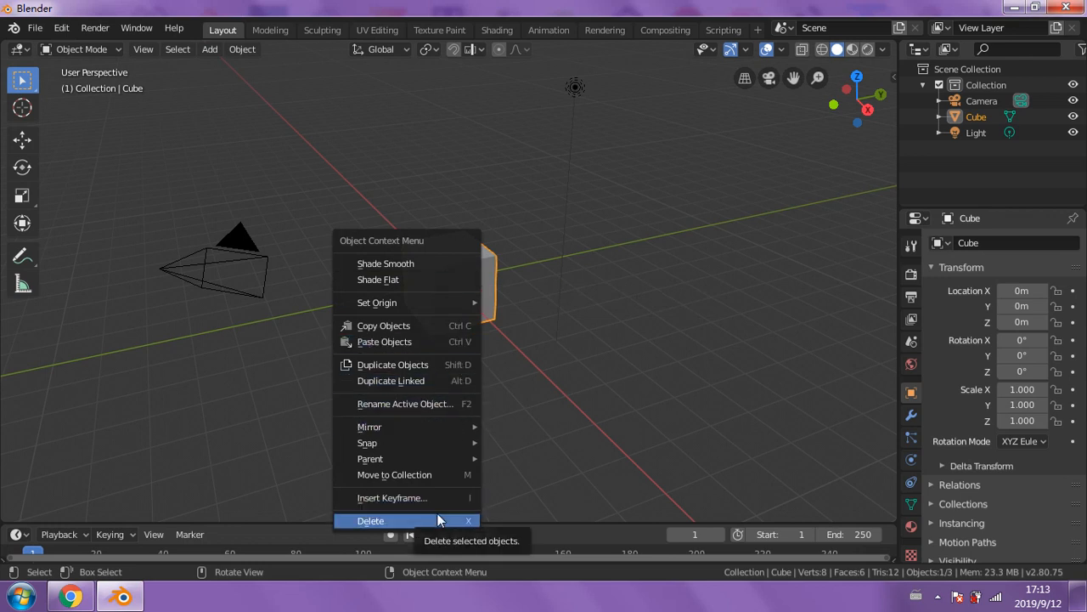
pyautogui.click(633, 266)
pyautogui.moveTo(632, 266); pyautogui.dragTo(474, 241, button='middle')
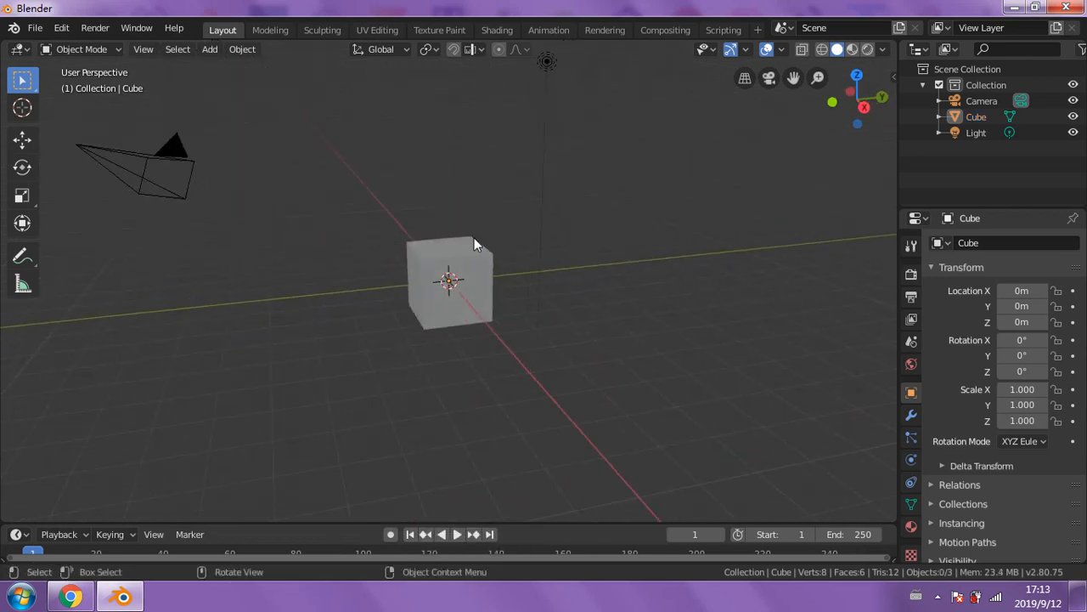
pyautogui.moveTo(580, 304); pyautogui.dragTo(464, 218, button='middle')
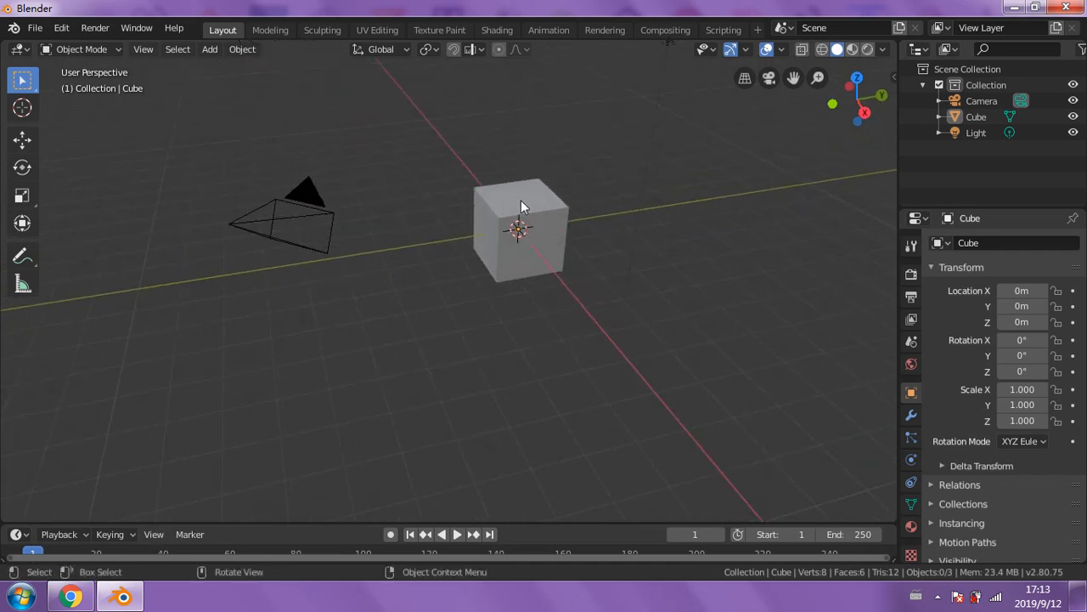
pyautogui.scroll(3, 522, 204)
pyautogui.moveTo(602, 208); pyautogui.dragTo(585, 292, button='middle')
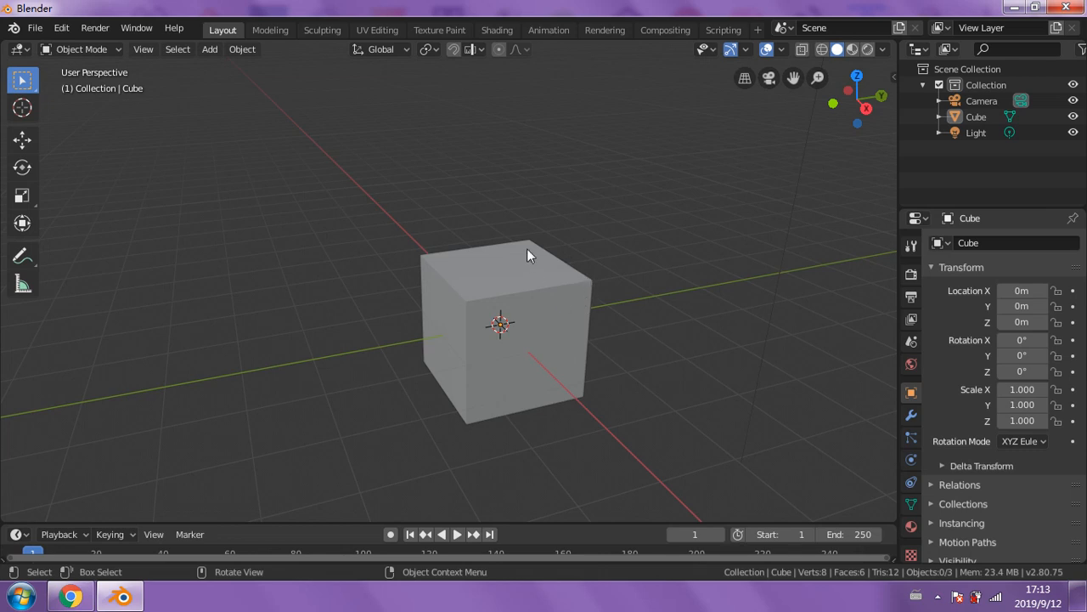
# - Move the cube up along the Z axis by about 0.8 m and deselect it
pyautogui.click(550, 302)
pyautogui.moveTo(549, 300); pyautogui.dragTo(501, 272, button='middle')
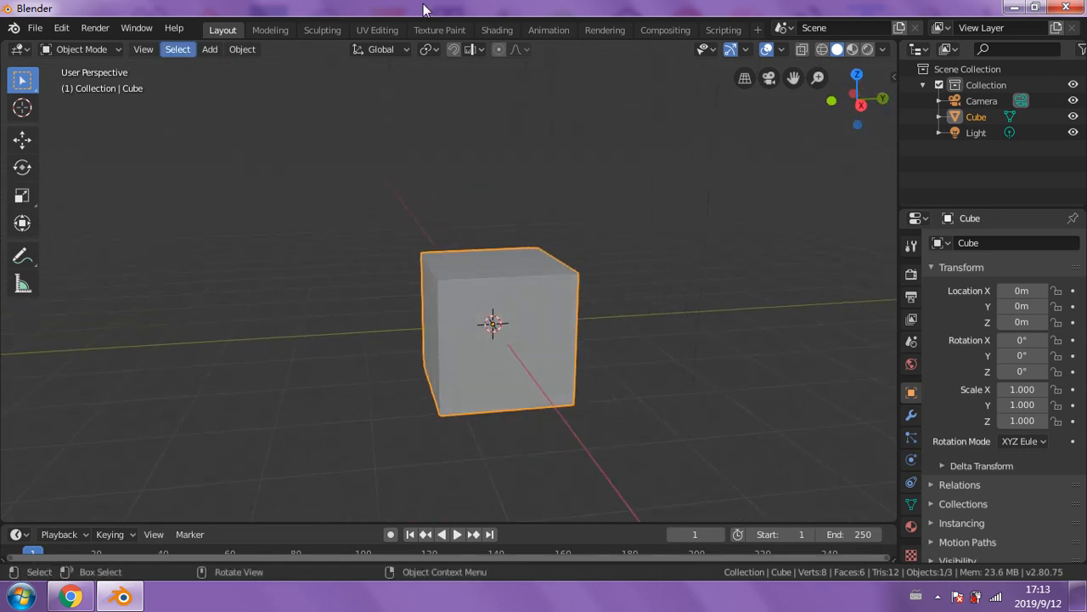
pyautogui.click(22, 140)
pyautogui.moveTo(493, 269); pyautogui.dragTo(494, 192)
pyautogui.moveTo(495, 191); pyautogui.dragTo(553, 255, button='middle')
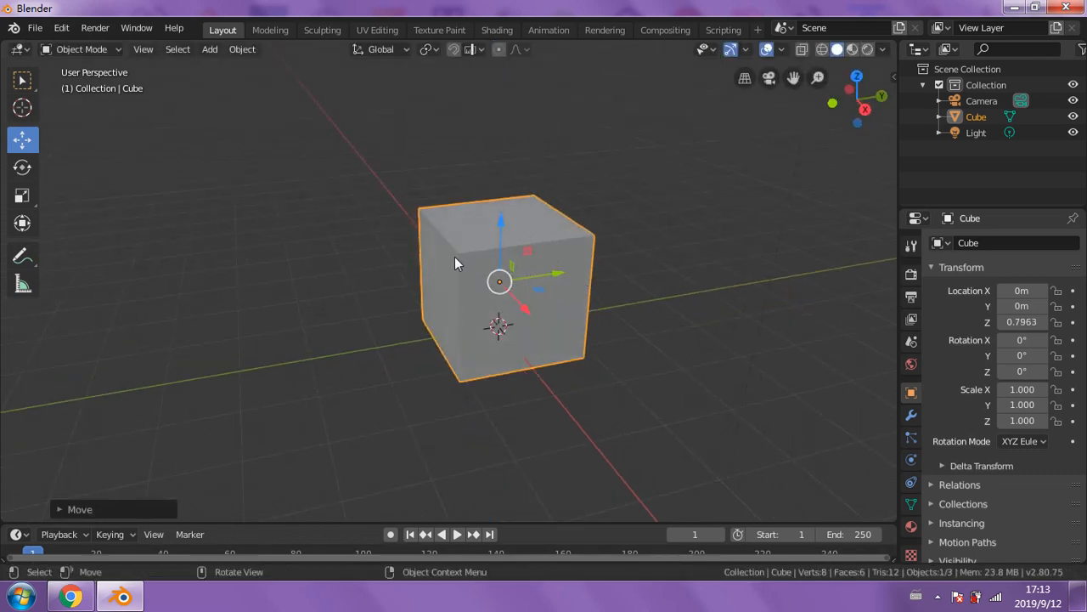
pyautogui.click(622, 242)
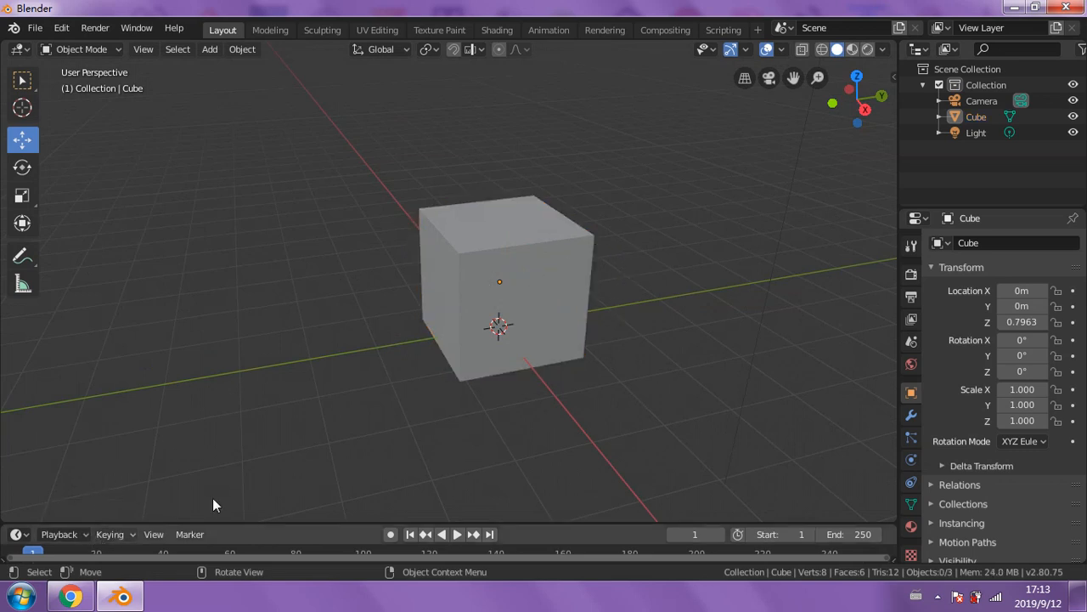
# - Enter Edit Mode on the cube, subdivide the whole mesh with 3 cuts, and clear the selection
pyautogui.click(96, 50)
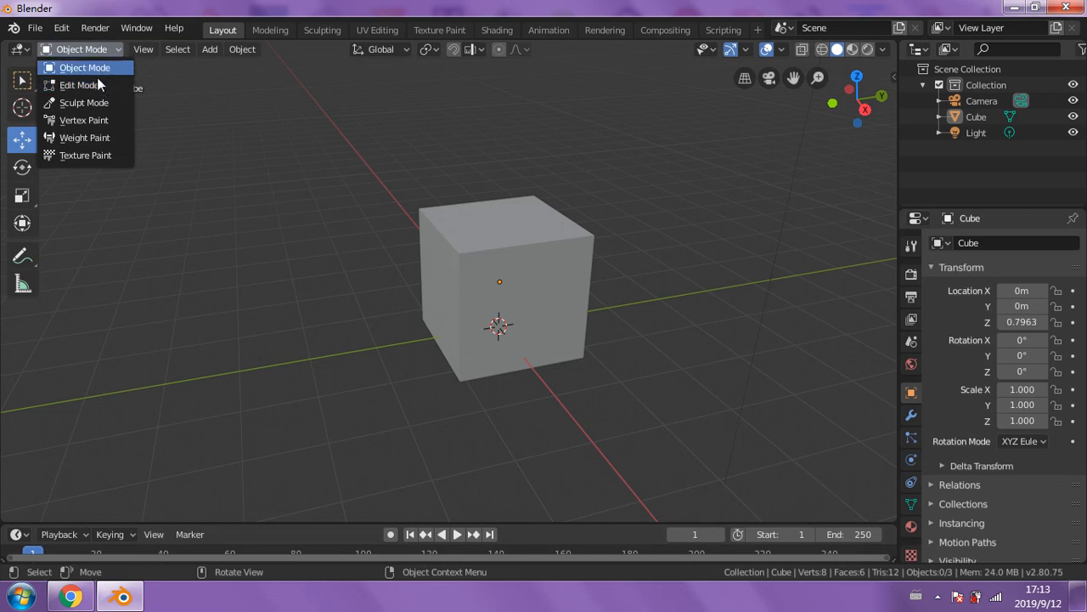
pyautogui.click(93, 85)
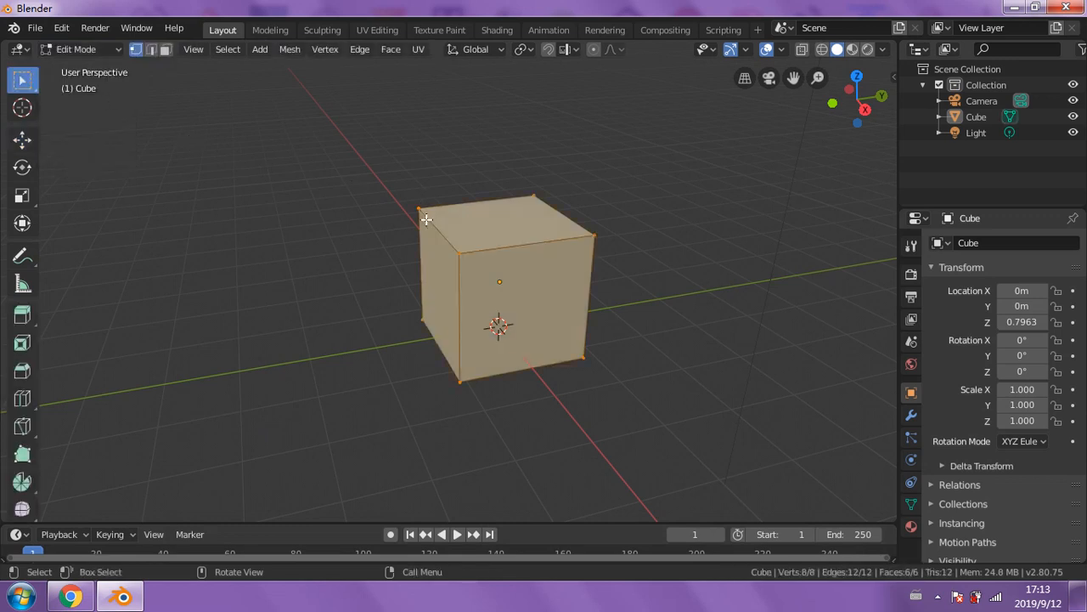
pyautogui.rightClick(545, 272)
pyautogui.click(542, 182)
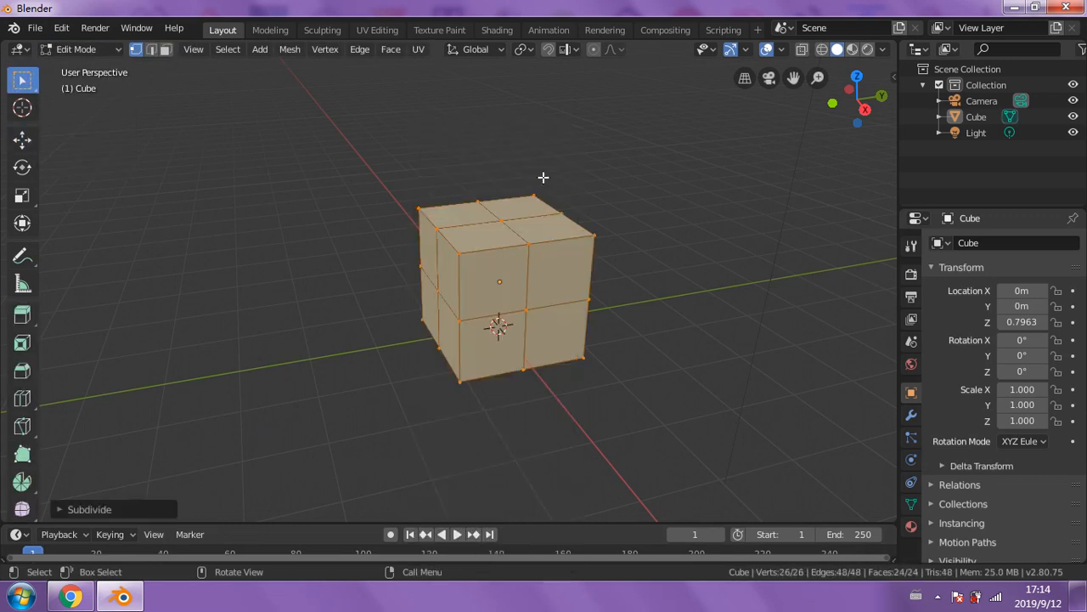
pyautogui.click(56, 510)
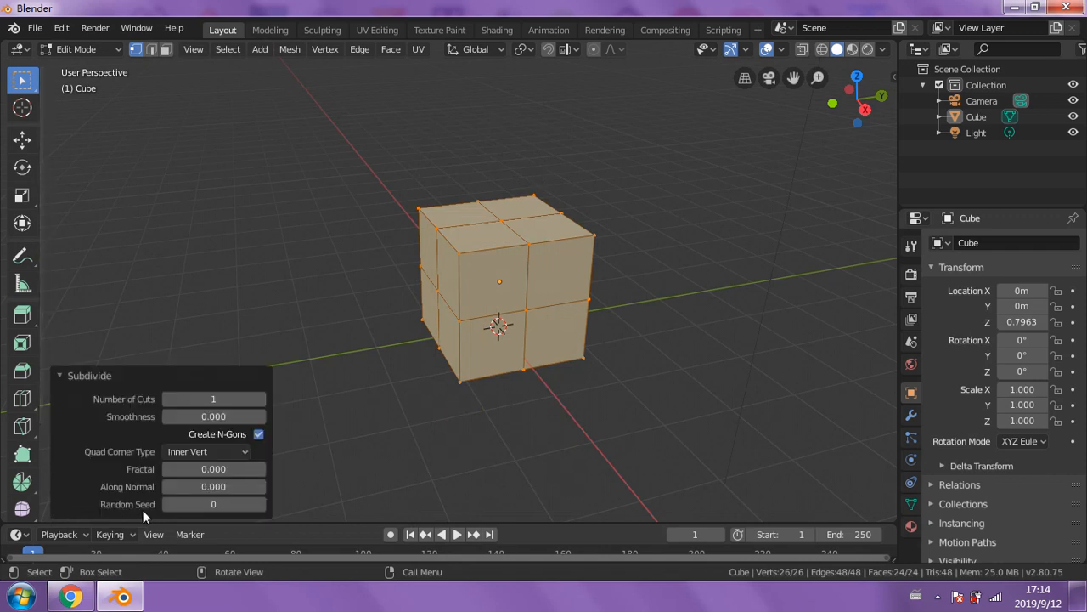
pyautogui.click(261, 399)
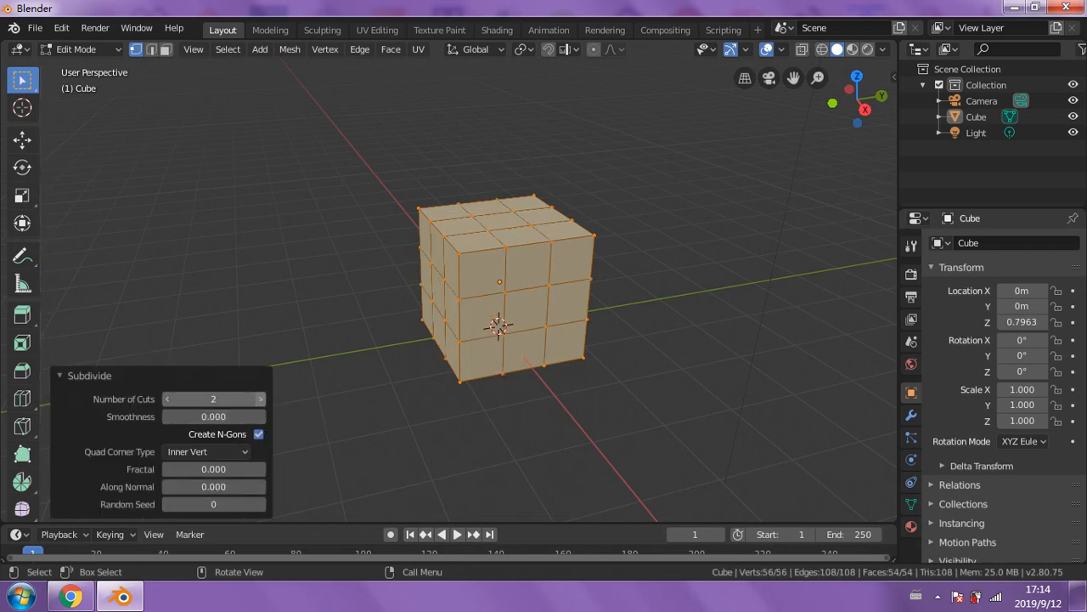
pyautogui.click(261, 400)
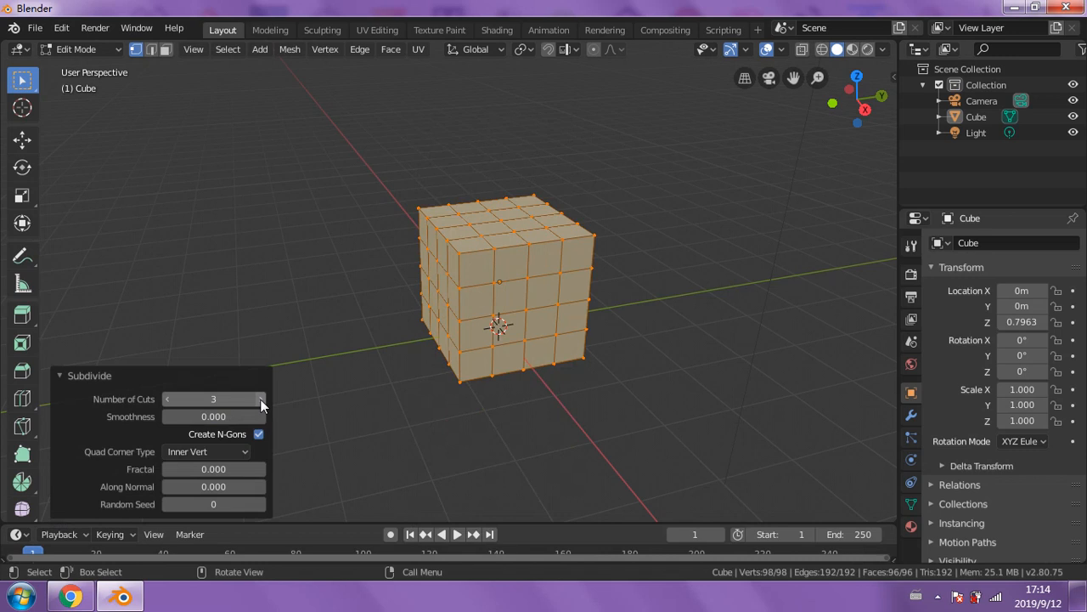
pyautogui.click(299, 301)
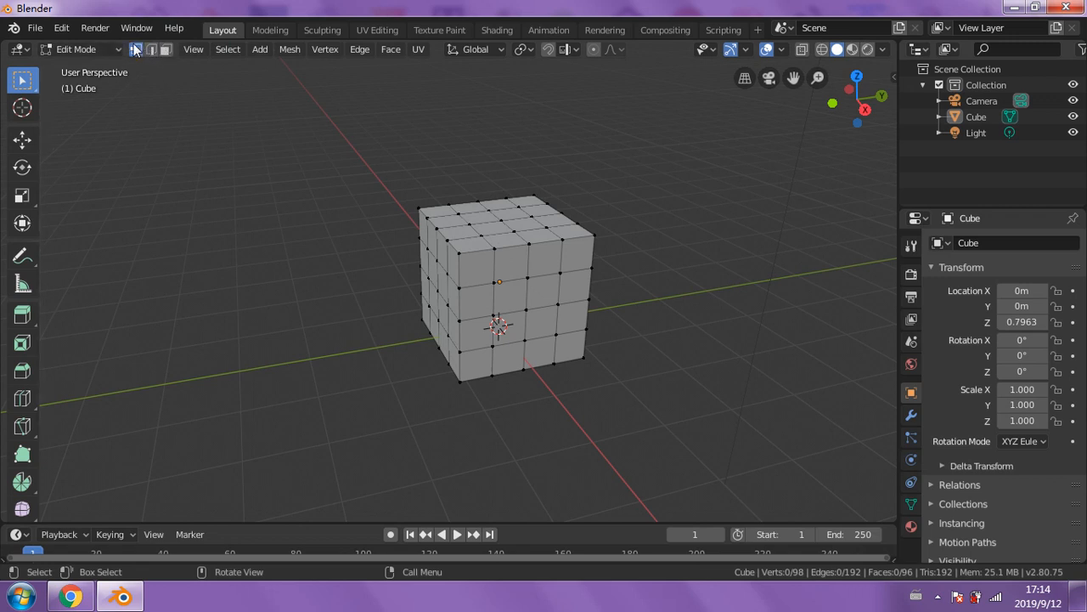
# - In face selection mode, select four faces on the cube's top and a 2 by 2 block in the upper middle of its +X side
pyautogui.click(166, 50)
pyautogui.moveTo(480, 227); pyautogui.dragTo(441, 286, button='middle')
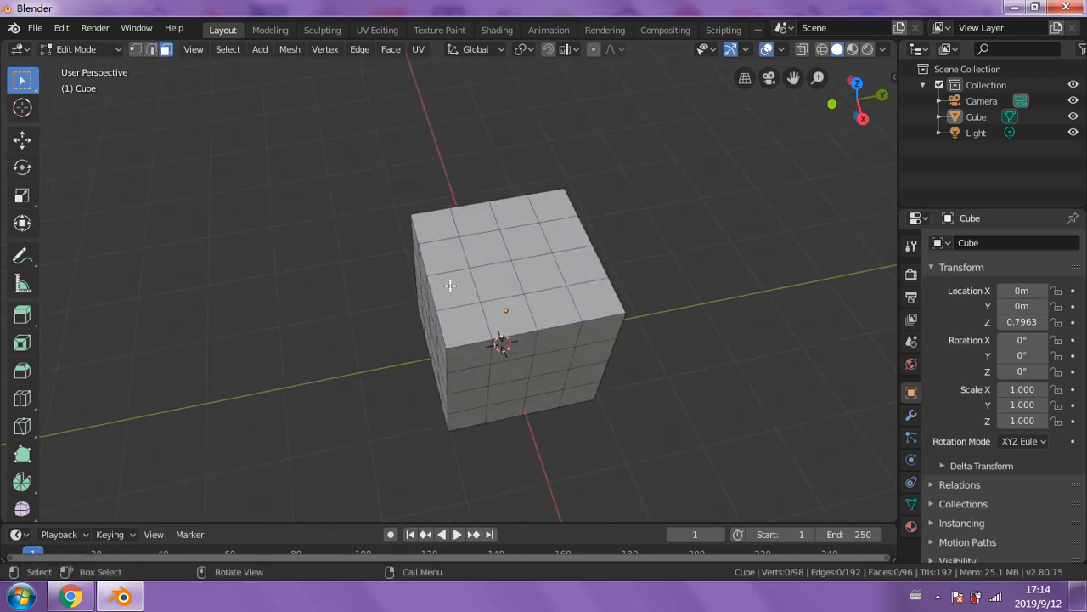
pyautogui.click(450, 286)
pyautogui.keyDown('shift'); pyautogui.click(525, 245); pyautogui.keyUp('shift')
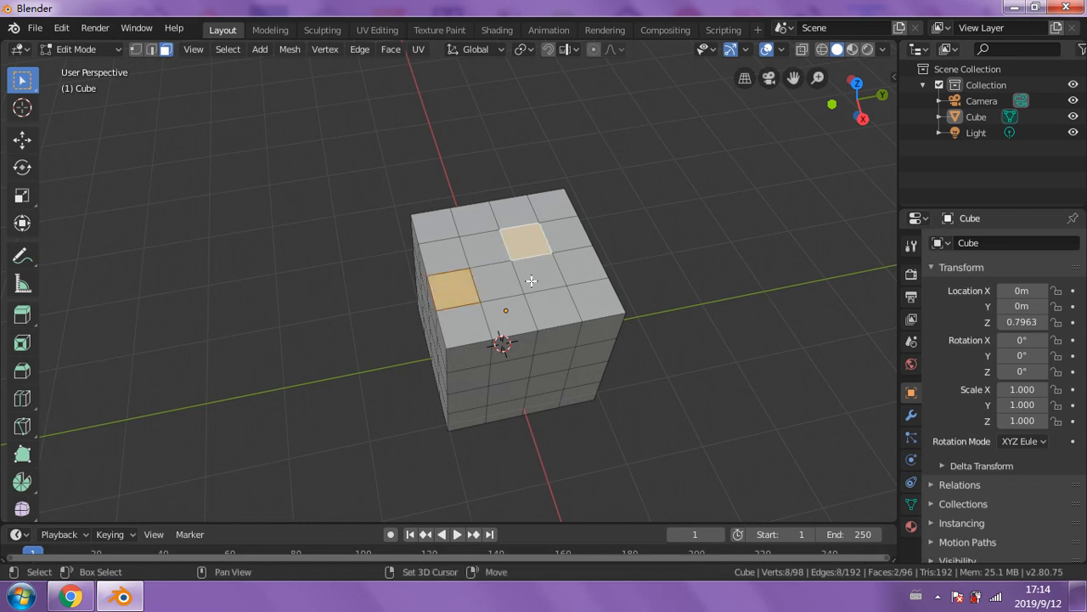
pyautogui.keyDown('shift'); pyautogui.click(531, 281); pyautogui.keyUp('shift')
pyautogui.keyDown('shift'); pyautogui.click(583, 269); pyautogui.keyUp('shift')
pyautogui.moveTo(567, 312); pyautogui.dragTo(506, 300, button='middle')
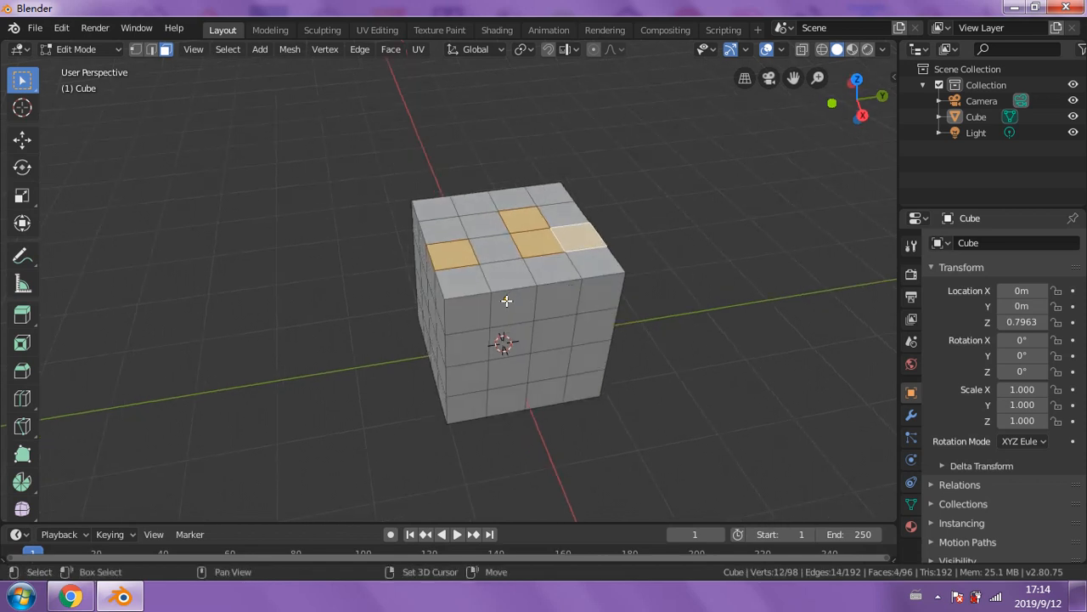
pyautogui.keyDown('shift'); pyautogui.click(506, 300); pyautogui.keyUp('shift')
pyautogui.keyDown('shift'); pyautogui.click(553, 306); pyautogui.keyUp('shift')
pyautogui.keyDown('shift'); pyautogui.click(556, 337); pyautogui.keyUp('shift')
pyautogui.keyDown('shift'); pyautogui.click(516, 341); pyautogui.keyUp('shift')
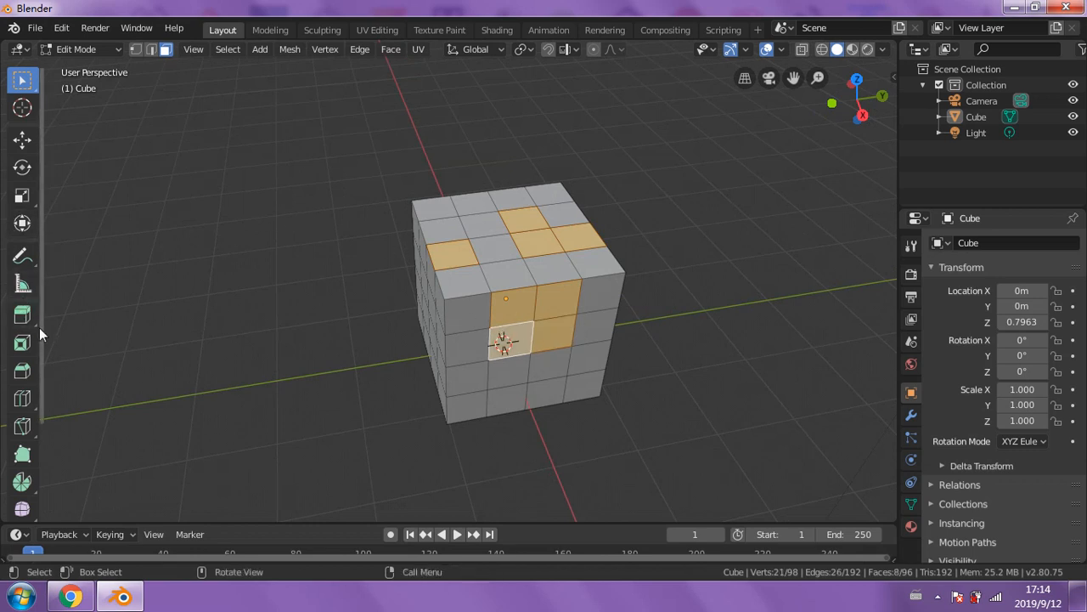
# - Bulge the eight selected faces outward with the Push/Pull tool, using a distance of about -0.506
pyautogui.scroll(-2, 34, 437)
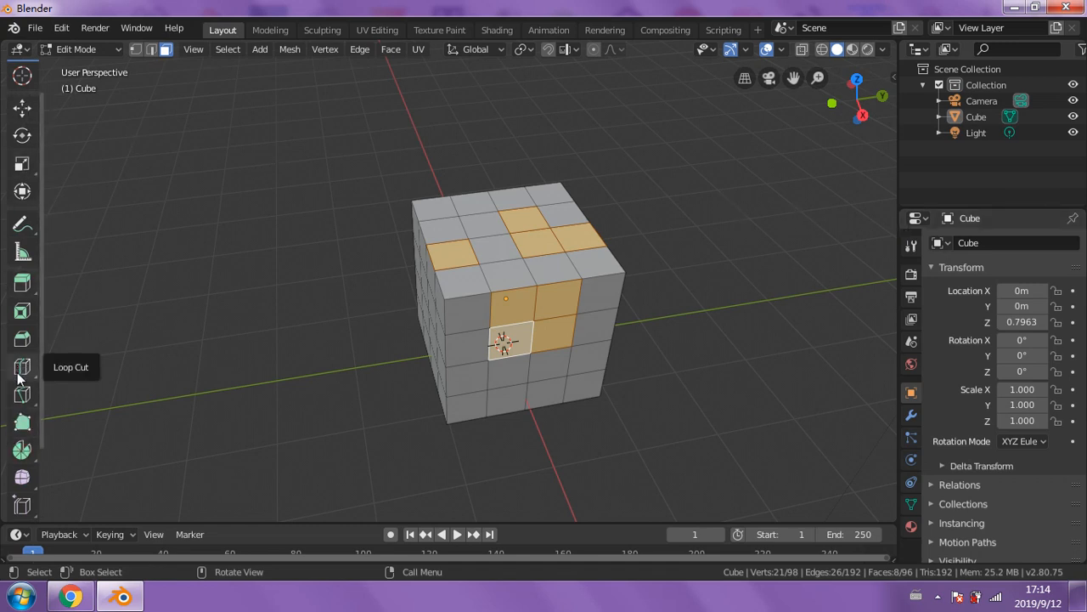
pyautogui.scroll(-1, 22, 408)
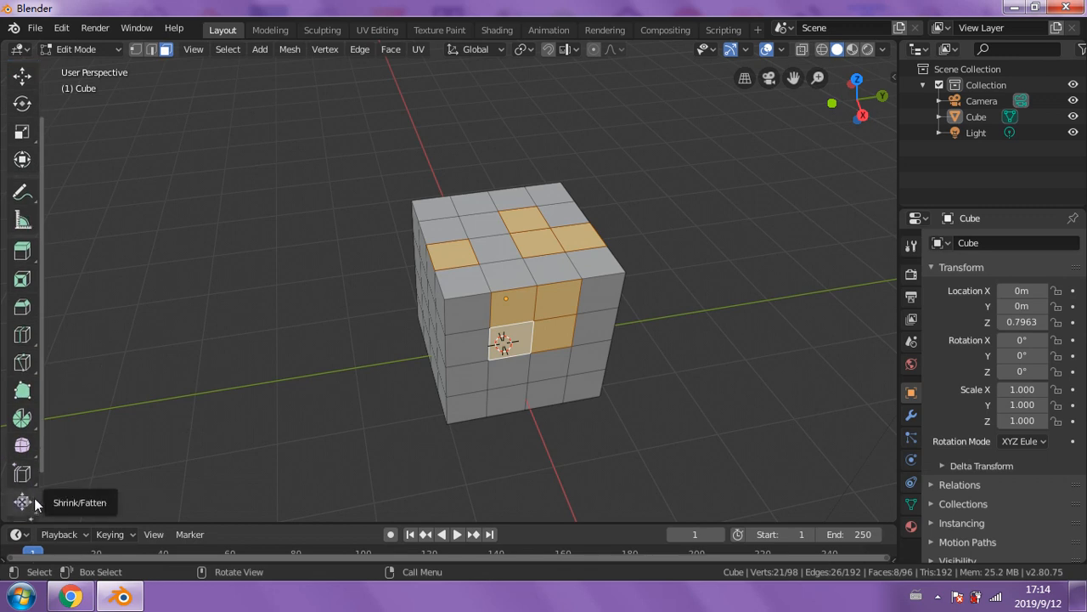
pyautogui.scroll(-1, 35, 505)
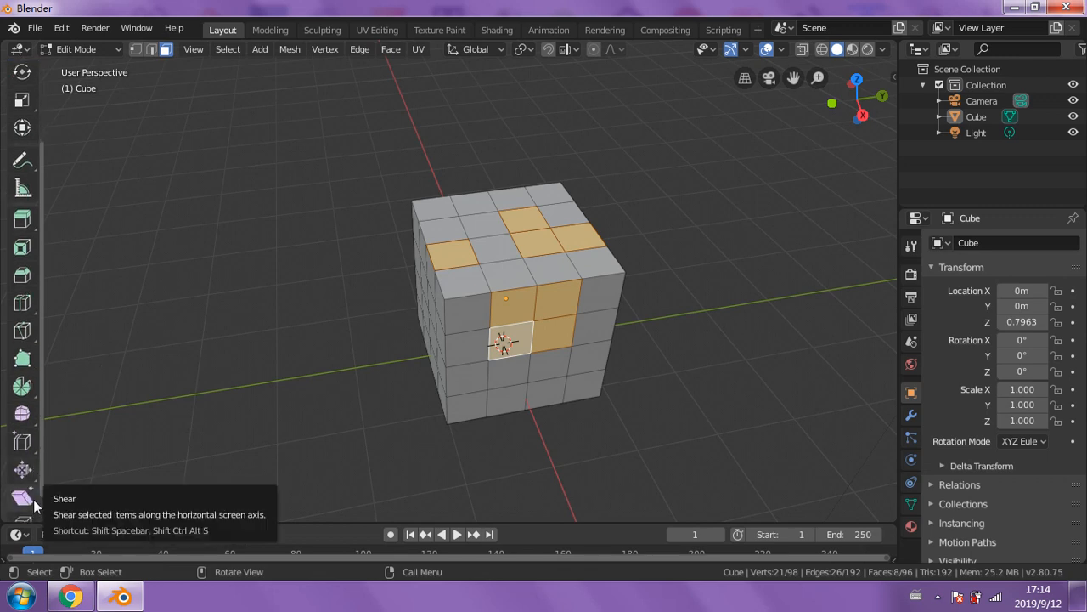
pyautogui.click(34, 473)
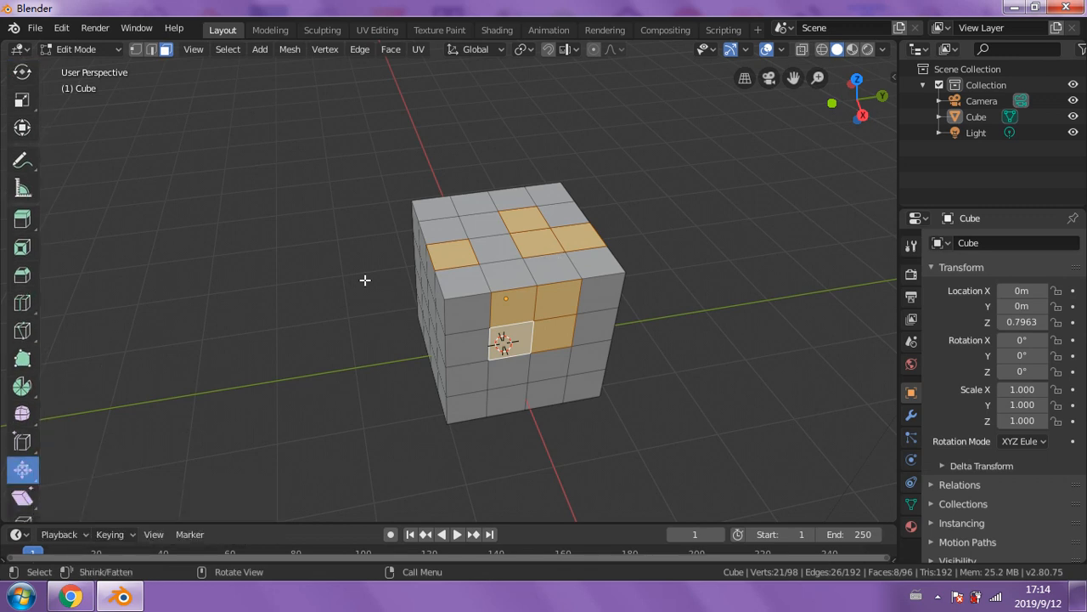
pyautogui.click(37, 479)
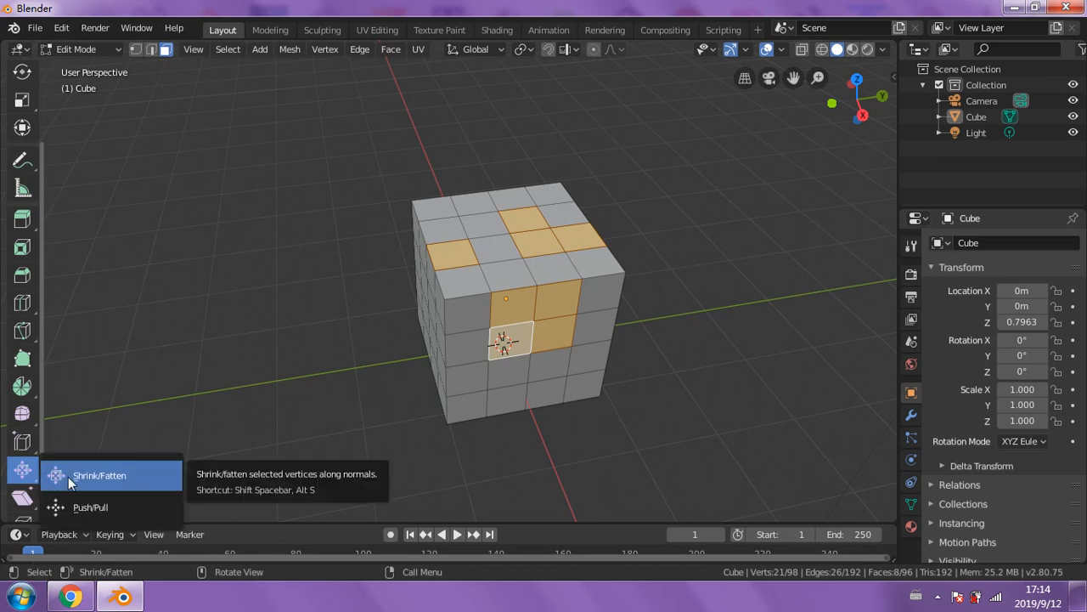
pyautogui.click(76, 507)
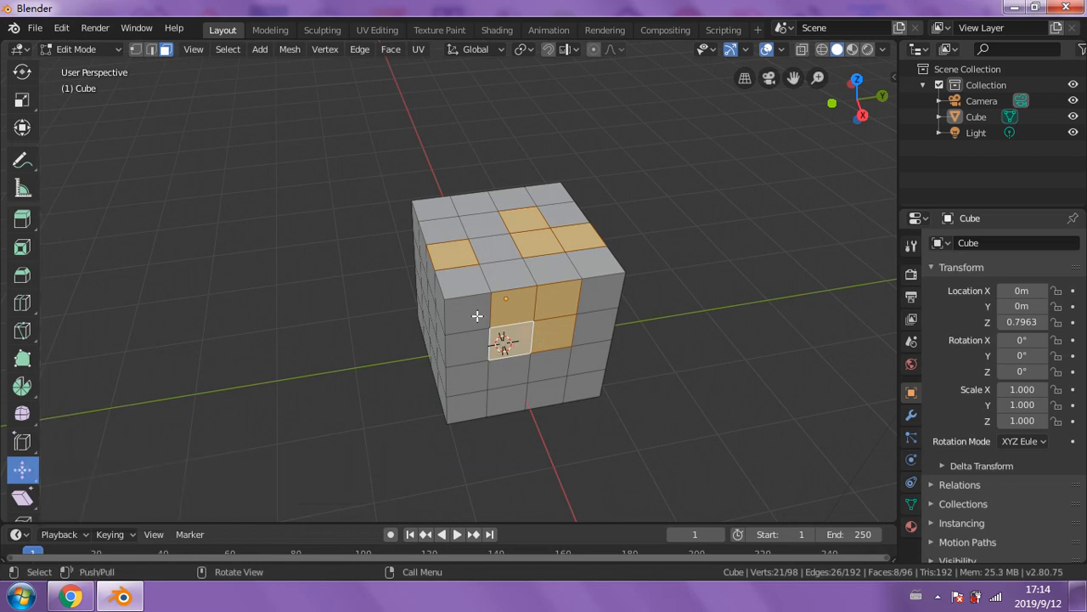
pyautogui.moveTo(454, 255)
pyautogui.mouseDown()
pyautogui.moveTo(444, 255)
pyautogui.moveTo(444, 273)
pyautogui.mouseUp()
pyautogui.moveTo(445, 273); pyautogui.dragTo(47, 378, button='middle')
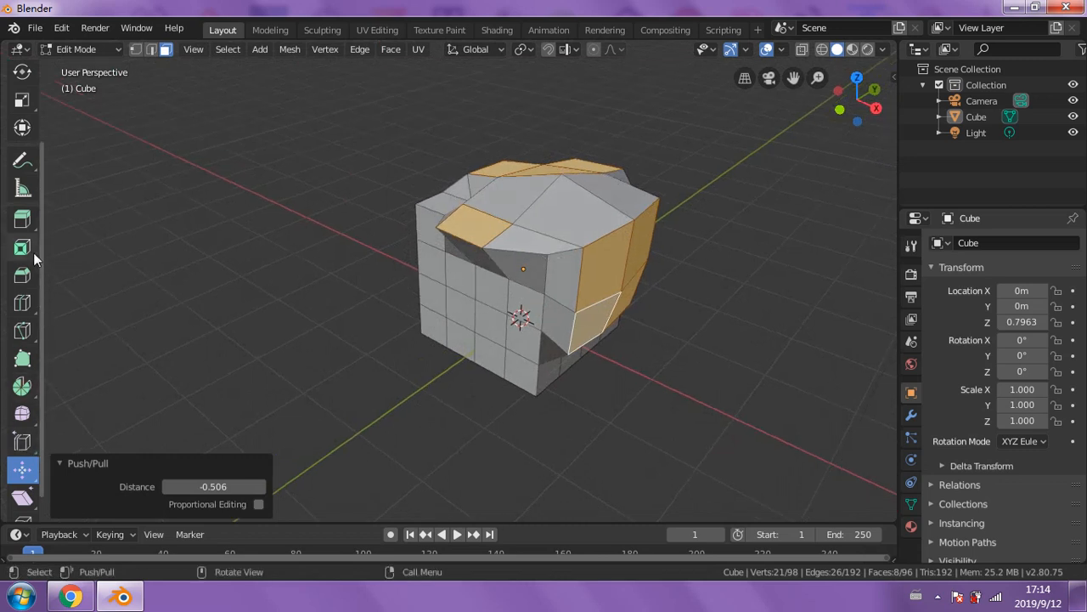
# - Extrude the selected faces individually outward with an offset of about -0.904 m and clear the selection
pyautogui.click(34, 226)
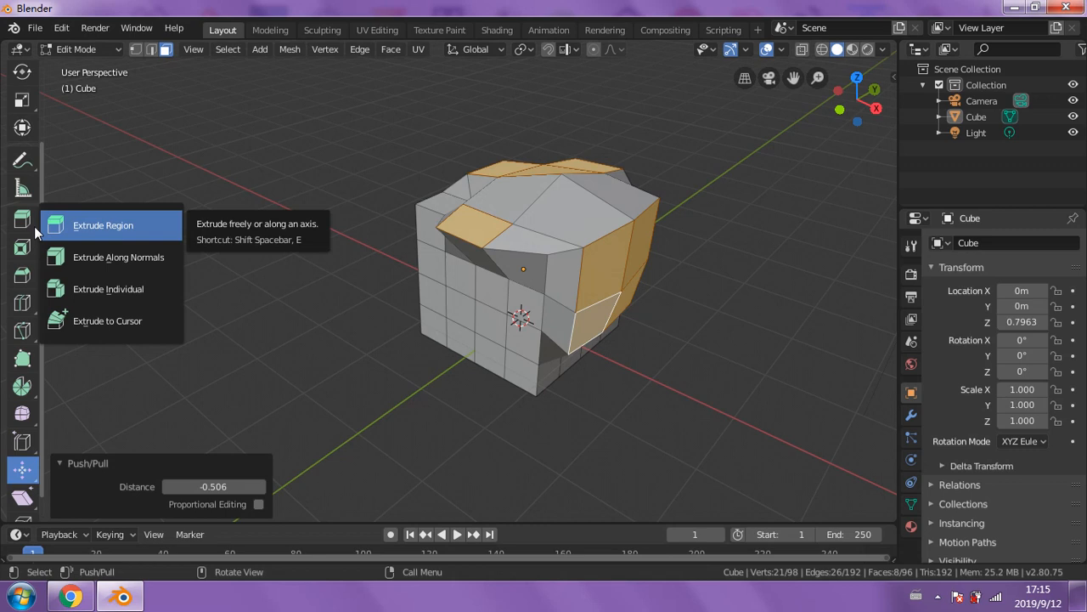
pyautogui.click(94, 289)
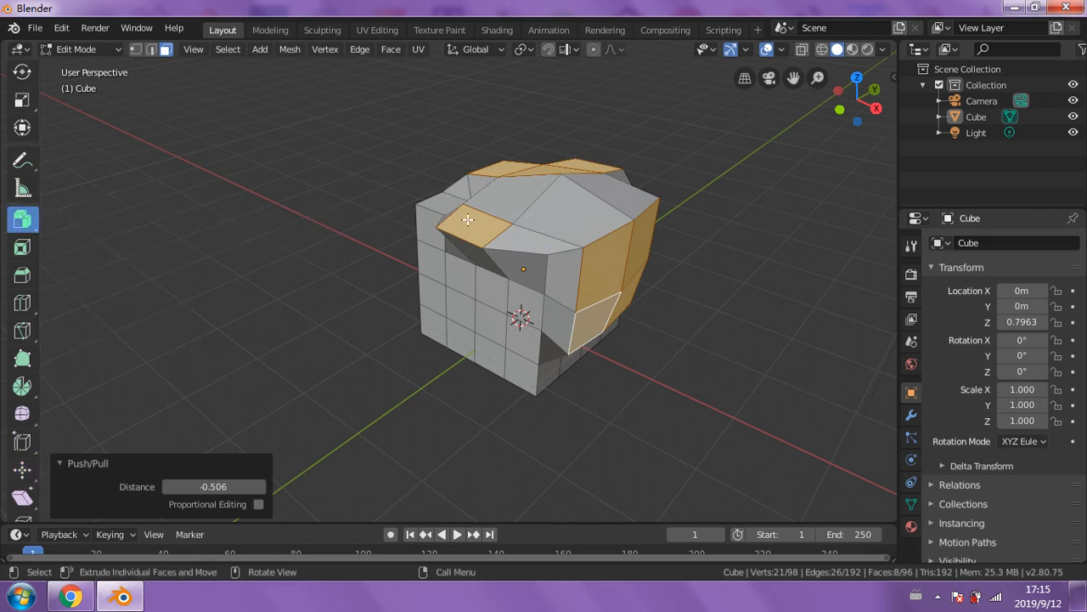
pyautogui.moveTo(467, 220); pyautogui.dragTo(469, 252)
pyautogui.moveTo(469, 252); pyautogui.dragTo(415, 223, button='middle')
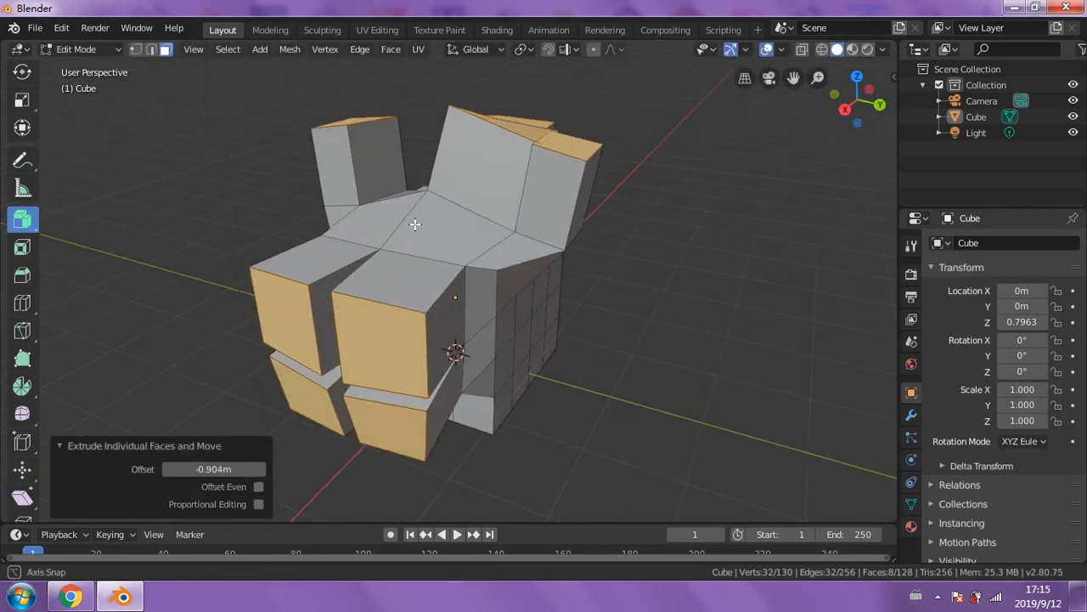
pyautogui.hotkey('alt', 'a')
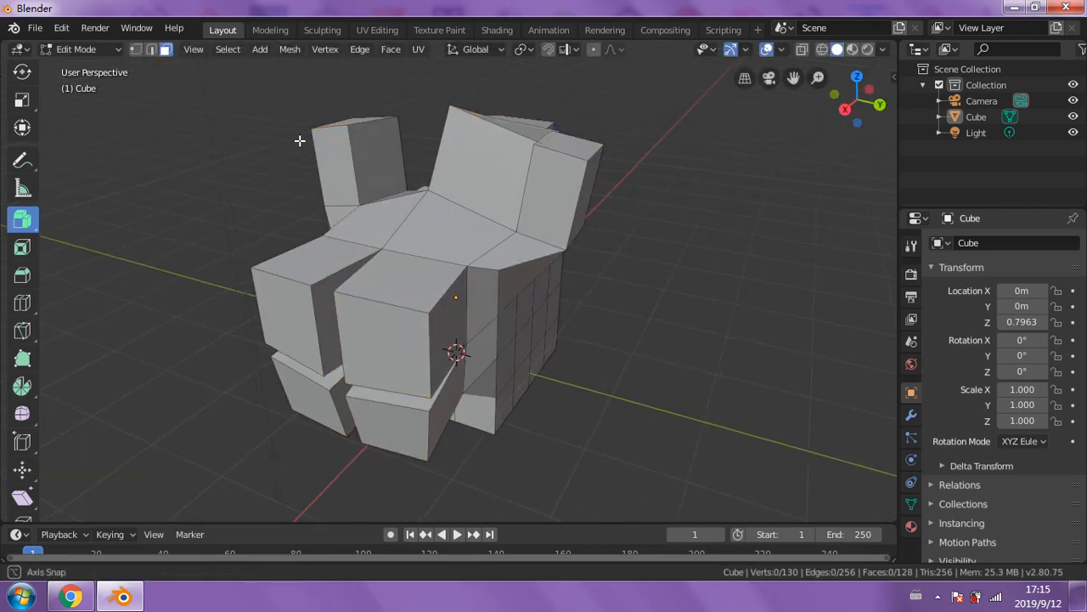
pyautogui.moveTo(299, 139); pyautogui.dragTo(603, 253, button='middle')
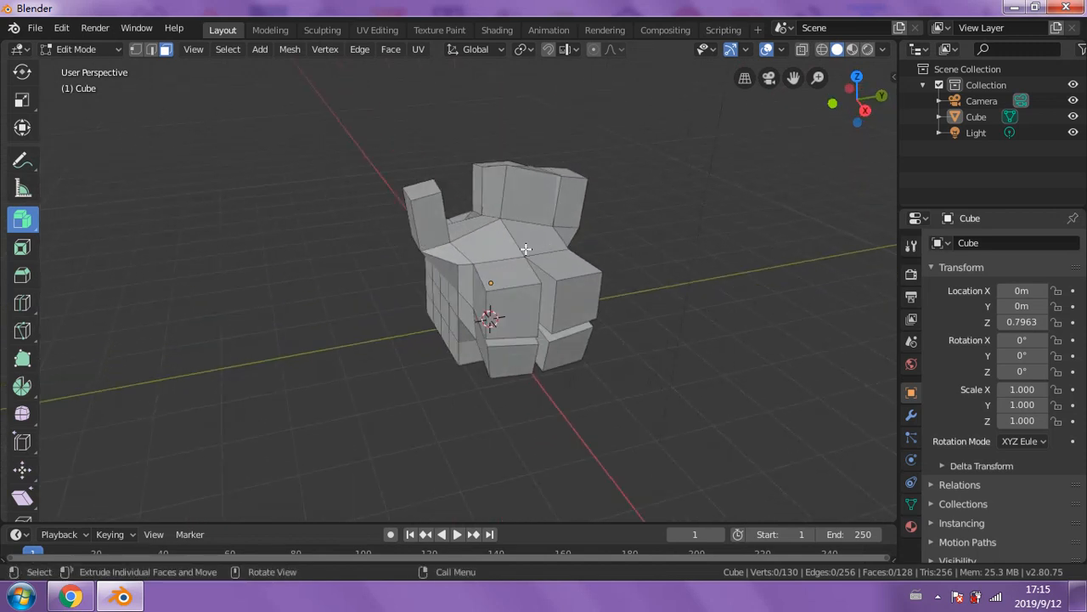
# - In vertex selection mode, select the entire mesh, subdivide it with 20 cuts, and deselect everything
pyautogui.click(136, 50)
pyautogui.click(498, 237)
pyautogui.press('a')
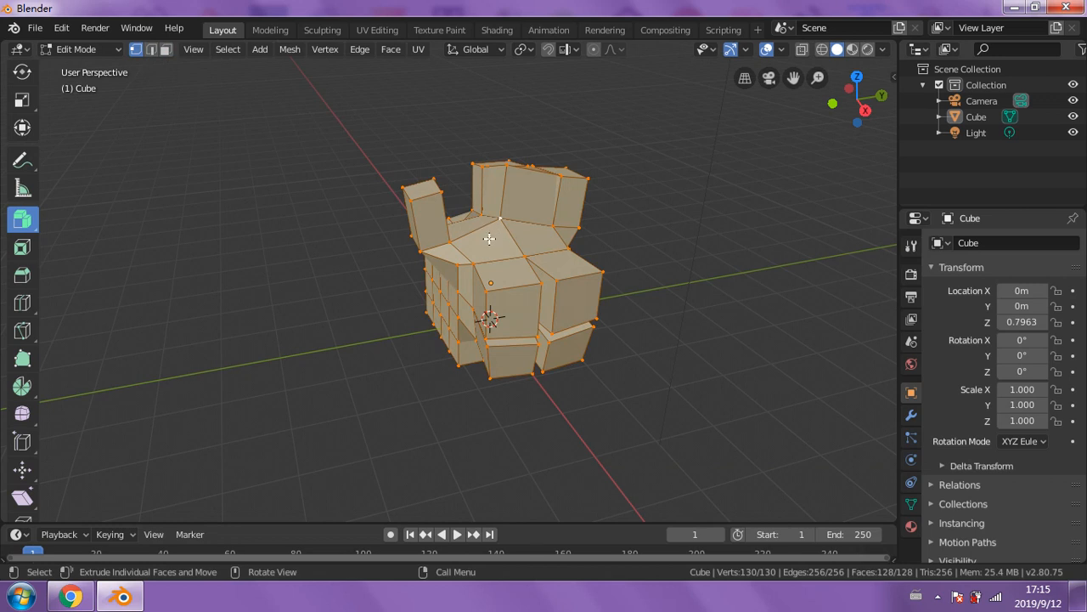
pyautogui.rightClick(488, 238)
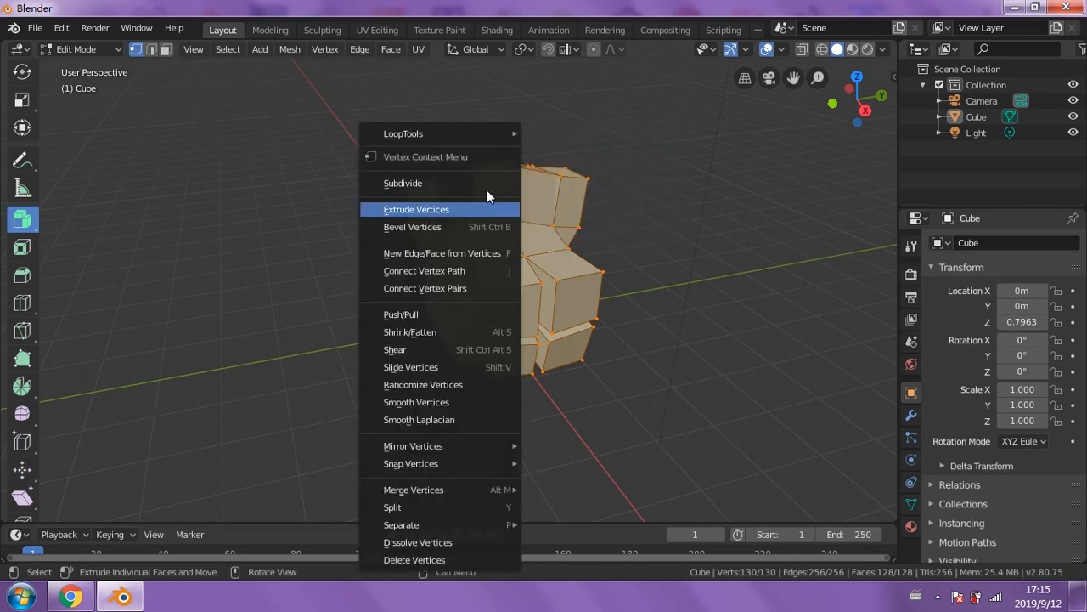
pyautogui.click(403, 183)
pyautogui.click(232, 400)
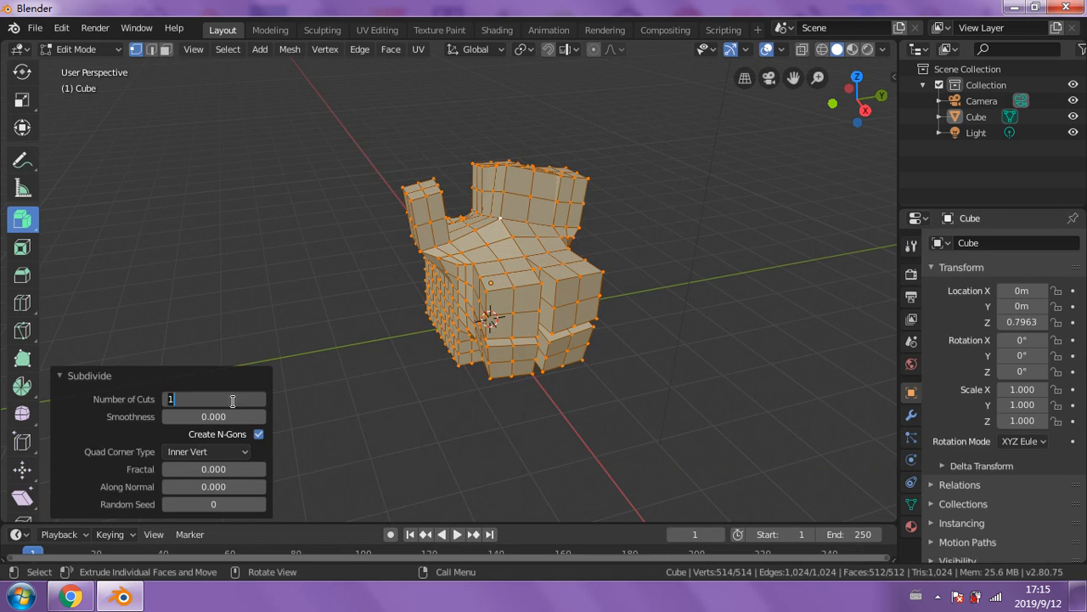
pyautogui.write('20')
pyautogui.press('Return')
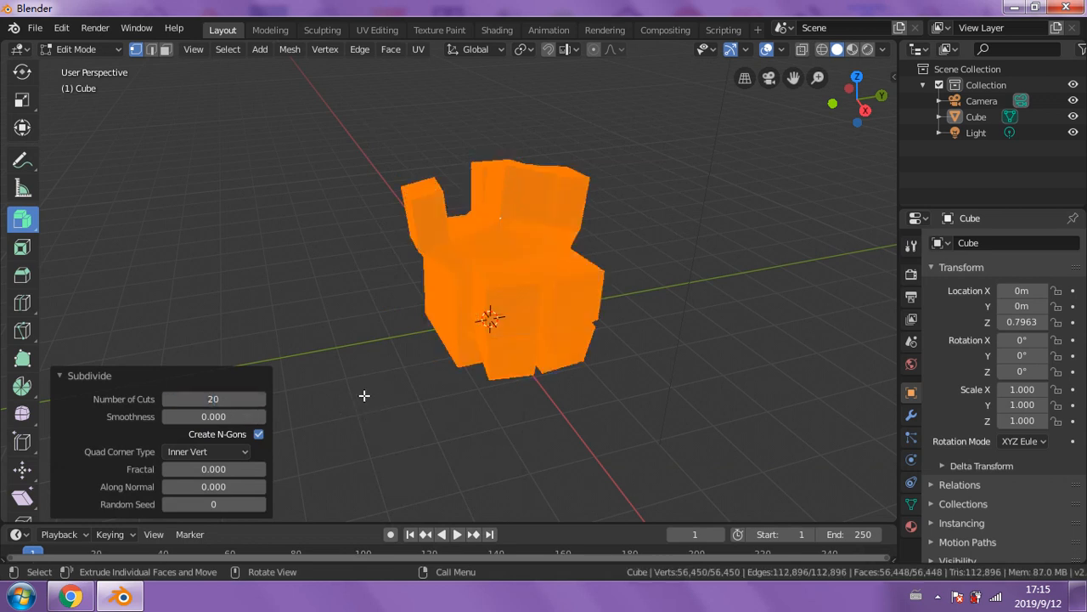
pyautogui.moveTo(364, 394); pyautogui.dragTo(492, 223, button='middle')
pyautogui.hotkey('alt', 'a')
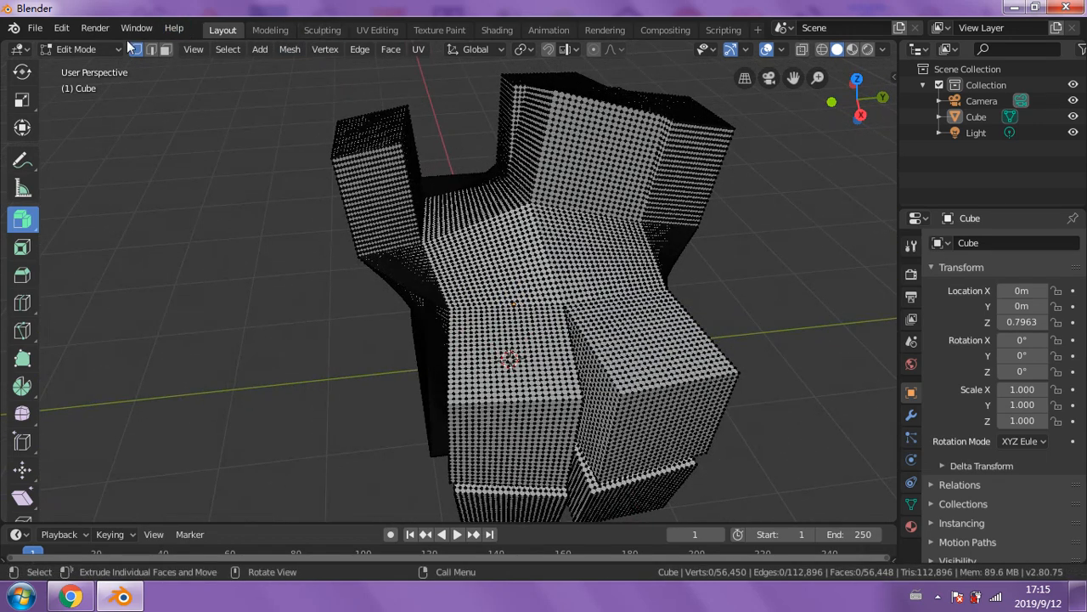
# - Switch to the Sculpting workspace with the subdivided cube ready for sculpting
pyautogui.click(313, 31)
pyautogui.scroll(-5, 545, 190)
pyautogui.moveTo(596, 219)
pyautogui.mouseDown(button='middle')
pyautogui.moveTo(541, 235)
pyautogui.moveTo(575, 325)
pyautogui.moveTo(566, 324)
pyautogui.mouseUp(button='middle')
pyautogui.scroll(4, 575, 323)
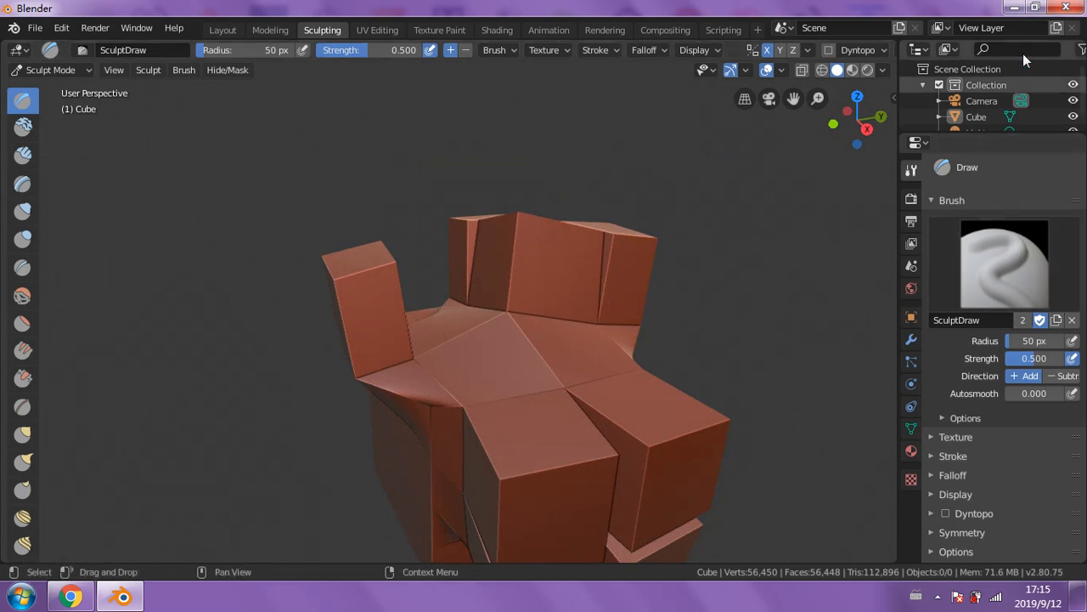
pyautogui.click(1011, 7)
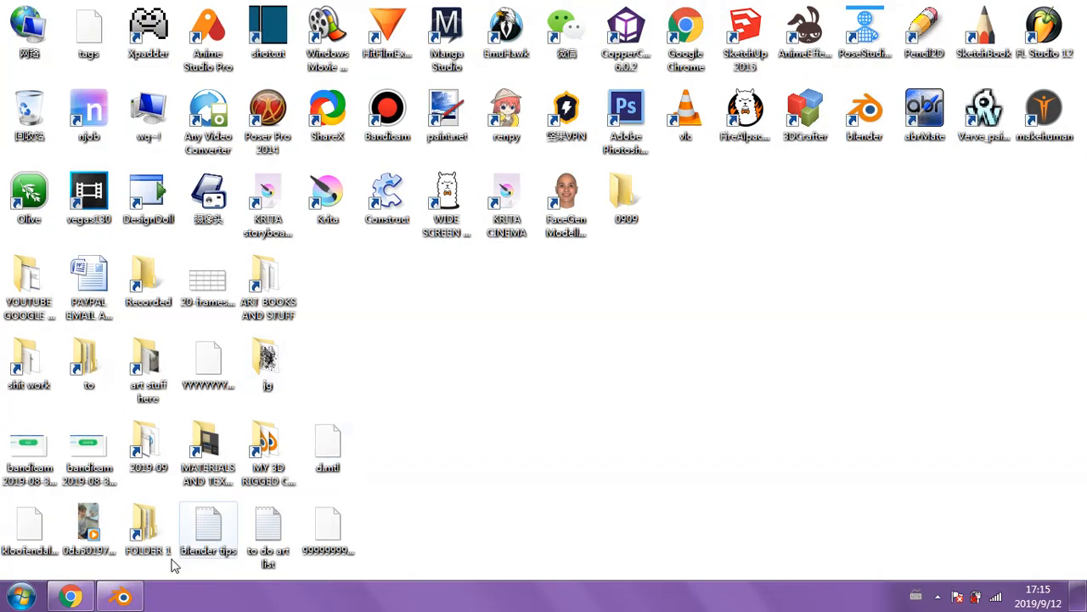
pyautogui.click(123, 597)
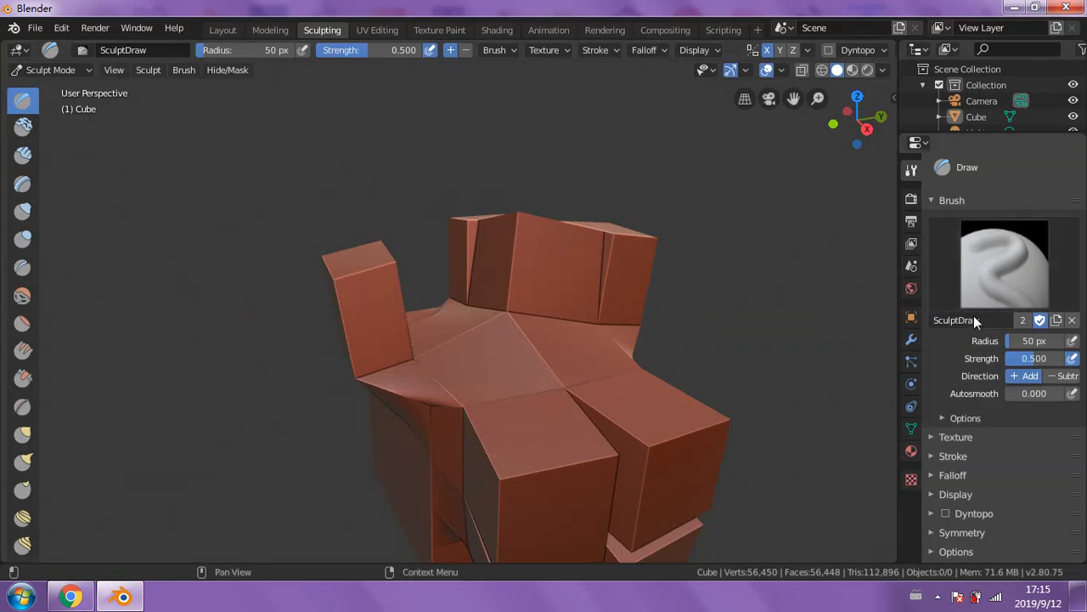
pyautogui.scroll(-3, 811, 384)
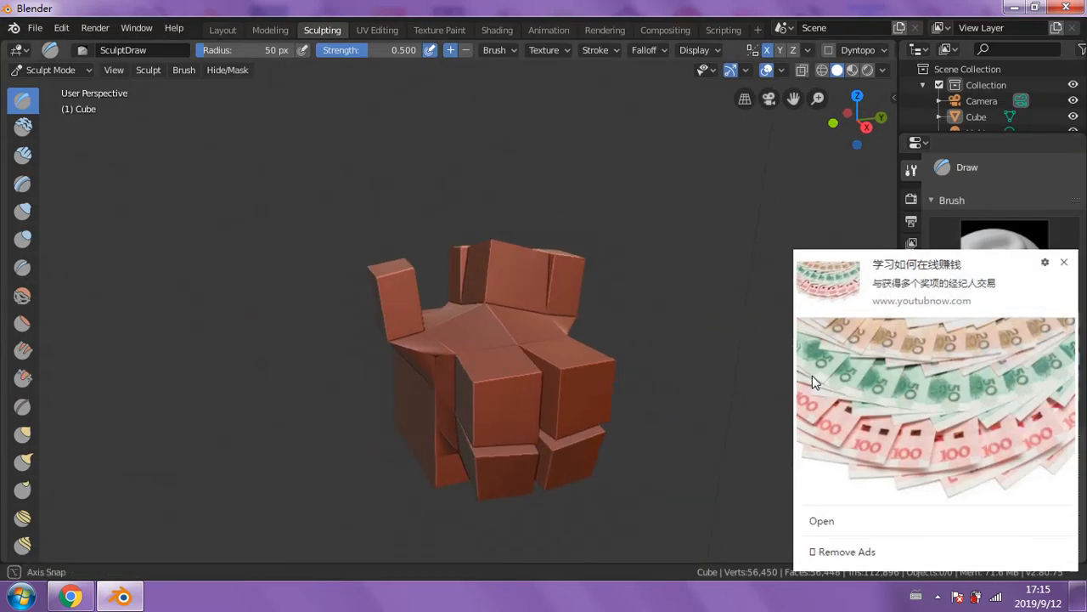
pyautogui.click(1065, 262)
# - Sculpt raised areas on the mesh's front blocks and side with the Draw brush at radius 50 px and strength 0.500
pyautogui.keyDown('shift'); pyautogui.moveTo(816, 296); pyautogui.dragTo(815, 260, button='middle'); pyautogui.keyUp('shift')
pyautogui.scroll(3, 816, 260)
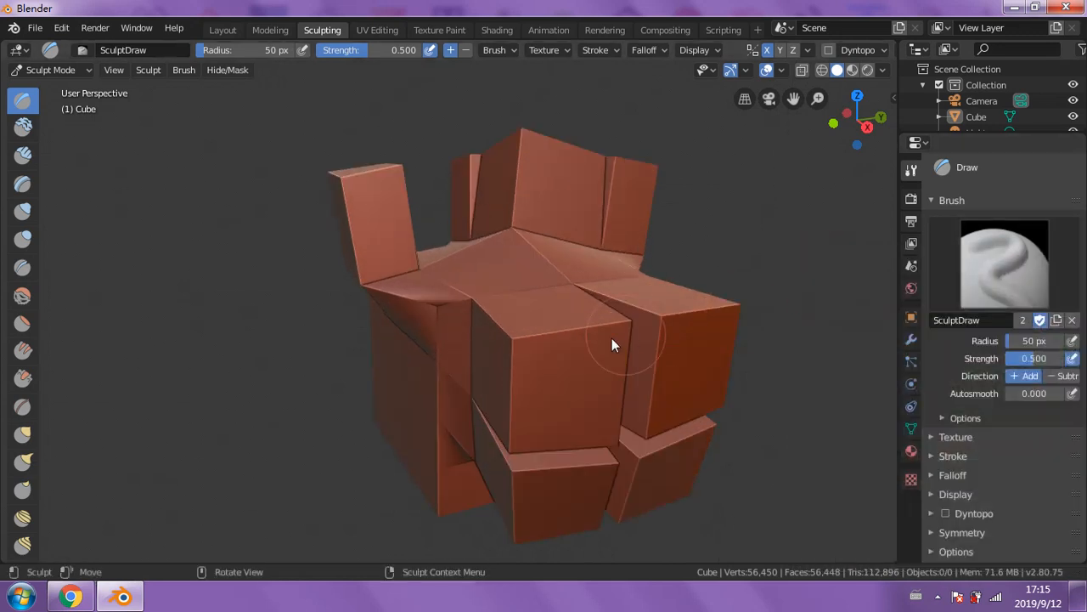
pyautogui.moveTo(516, 338)
pyautogui.mouseDown()
pyautogui.moveTo(520, 404)
pyautogui.moveTo(466, 326)
pyautogui.moveTo(499, 379)
pyautogui.moveTo(448, 246)
pyautogui.moveTo(591, 488)
pyautogui.moveTo(665, 381)
pyautogui.mouseUp()
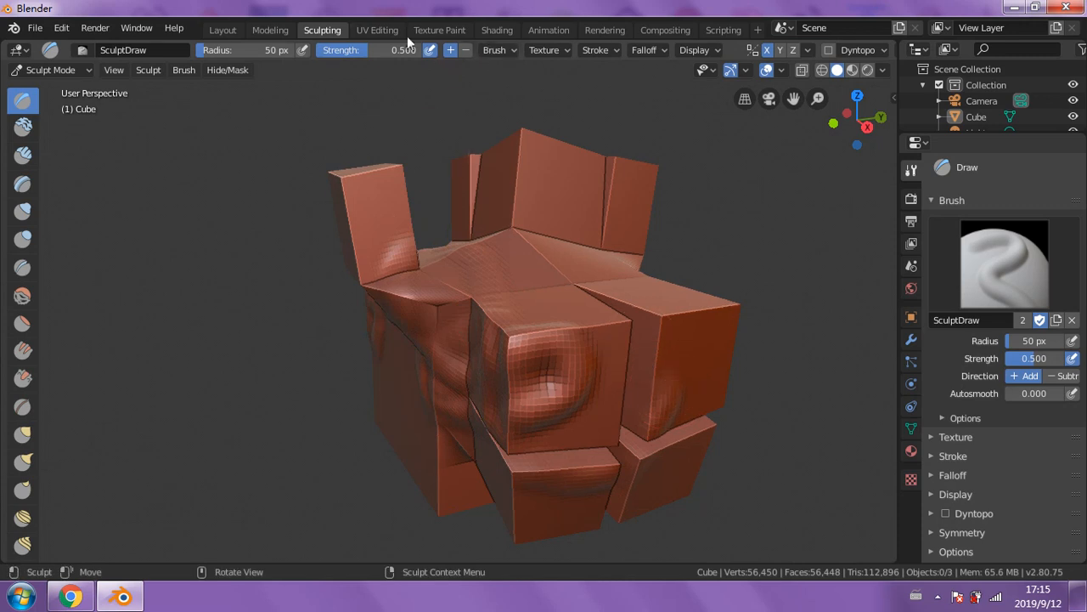
# - Set the Draw brush strength to 1.000 and sculpt heavy bulges and ridges over the mesh's front blocks, top and side
pyautogui.moveTo(369, 50); pyautogui.dragTo(421, 50)
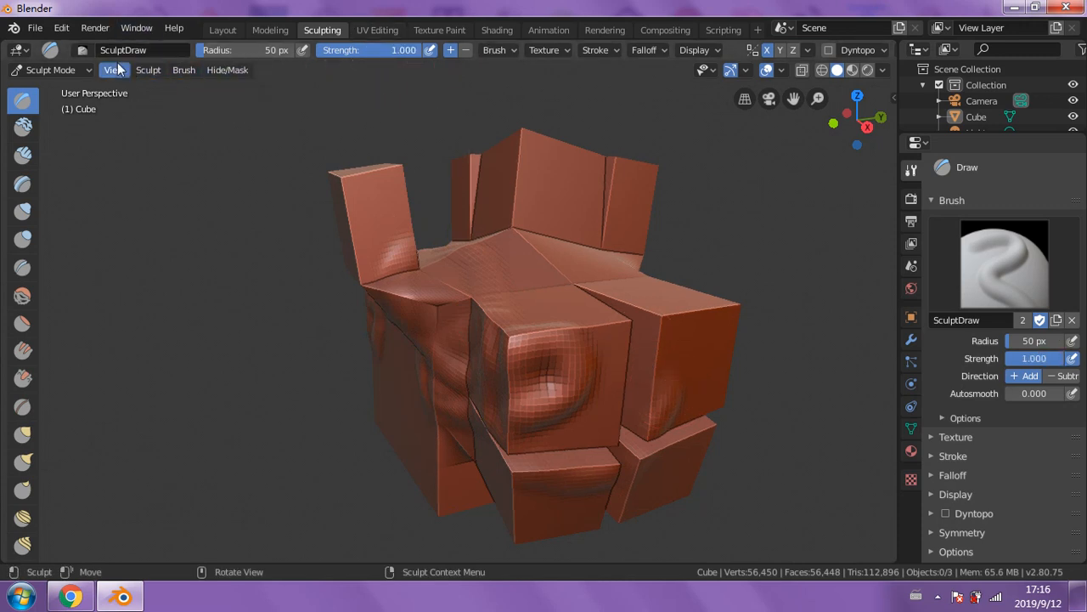
pyautogui.moveTo(590, 354)
pyautogui.mouseDown()
pyautogui.moveTo(509, 363)
pyautogui.moveTo(527, 436)
pyautogui.moveTo(638, 328)
pyautogui.moveTo(569, 182)
pyautogui.moveTo(514, 253)
pyautogui.mouseUp()
pyautogui.moveTo(515, 253); pyautogui.dragTo(565, 264, button='middle')
pyautogui.moveTo(565, 271)
pyautogui.mouseDown()
pyautogui.moveTo(481, 408)
pyautogui.moveTo(436, 377)
pyautogui.moveTo(504, 301)
pyautogui.moveTo(548, 444)
pyautogui.mouseUp()
pyautogui.moveTo(548, 443)
pyautogui.mouseDown(button='middle')
pyautogui.moveTo(536, 373)
pyautogui.moveTo(362, 347)
pyautogui.mouseUp(button='middle')
pyautogui.moveTo(363, 341); pyautogui.dragTo(290, 335)
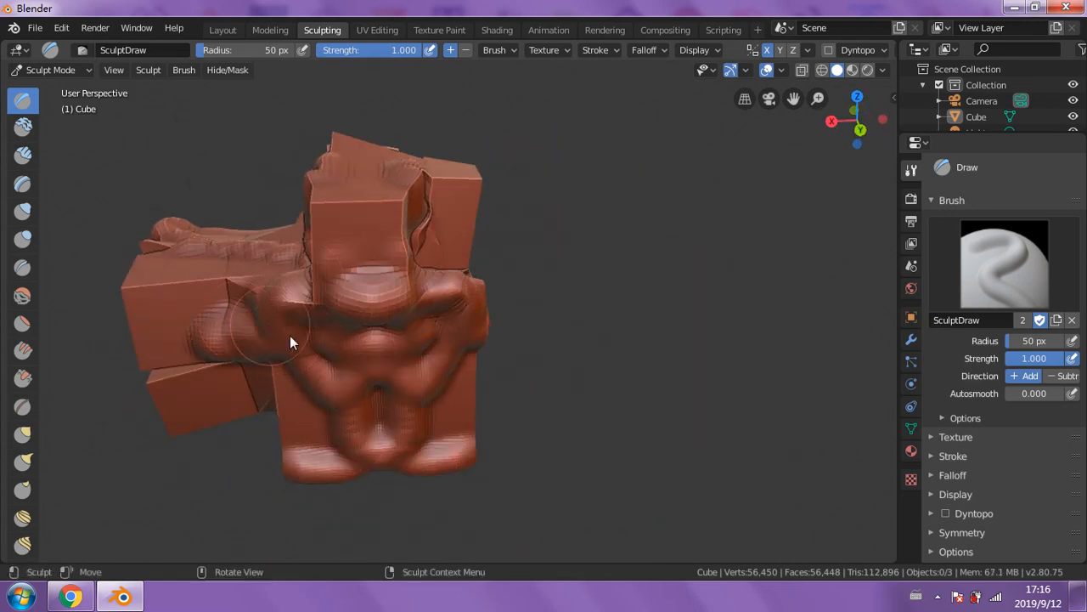
pyautogui.moveTo(290, 336)
pyautogui.mouseDown(button='middle')
pyautogui.moveTo(465, 339)
pyautogui.moveTo(493, 288)
pyautogui.moveTo(479, 321)
pyautogui.mouseUp(button='middle')
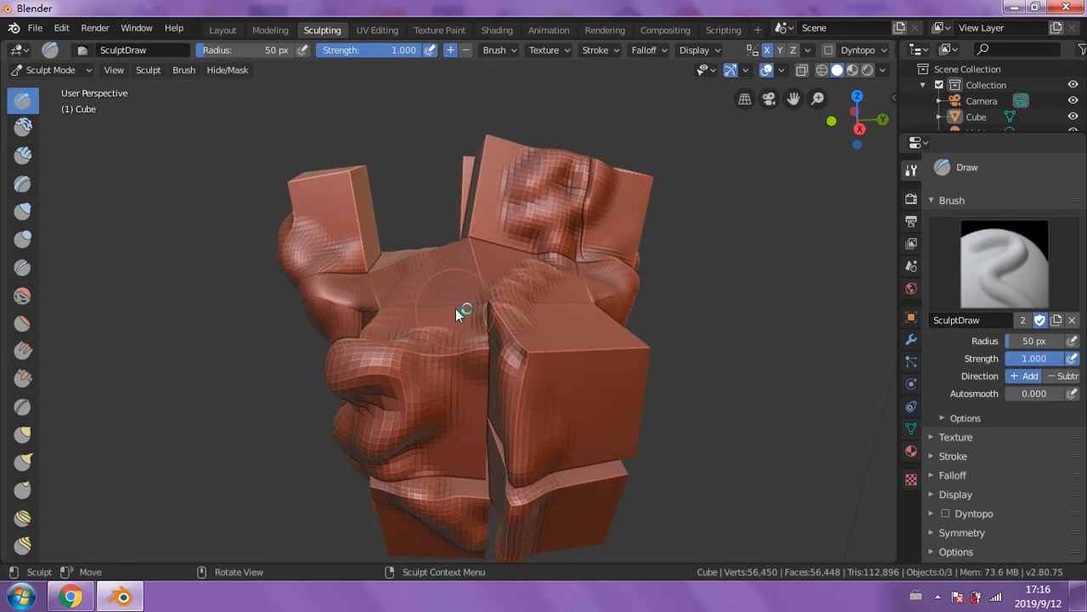
pyautogui.scroll(-2, 429, 292)
pyautogui.scroll(-1, 430, 293)
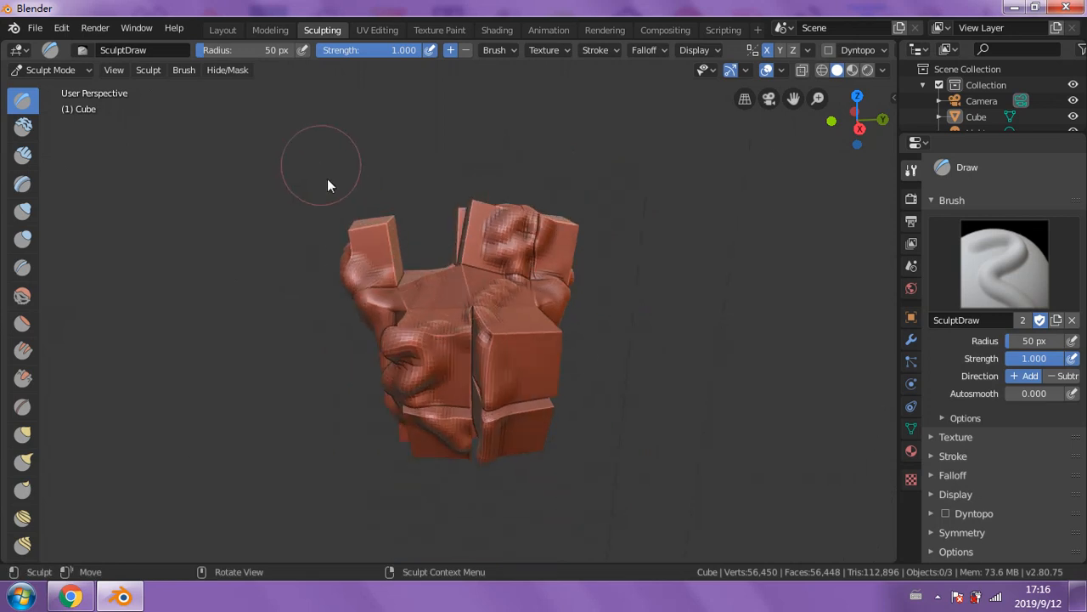
pyautogui.moveTo(486, 253); pyautogui.dragTo(546, 271, button='middle')
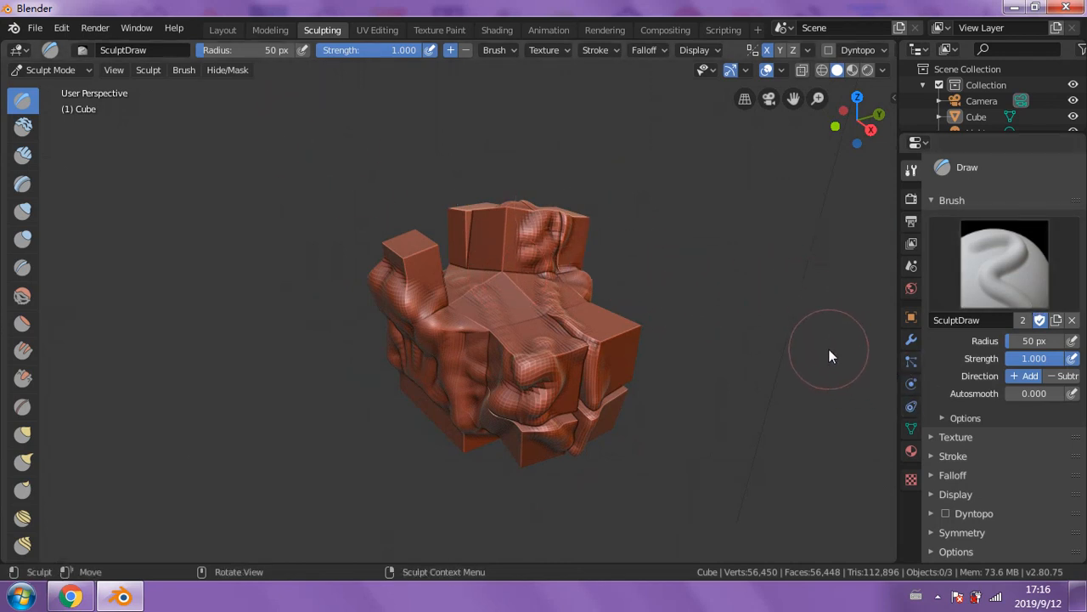
pyautogui.moveTo(682, 329)
pyautogui.mouseDown(button='middle')
pyautogui.moveTo(611, 212)
pyautogui.moveTo(587, 307)
pyautogui.moveTo(451, 204)
pyautogui.moveTo(381, 246)
pyautogui.moveTo(448, 368)
pyautogui.moveTo(593, 389)
pyautogui.moveTo(554, 323)
pyautogui.moveTo(600, 369)
pyautogui.moveTo(523, 313)
pyautogui.moveTo(553, 308)
pyautogui.mouseUp(button='middle')
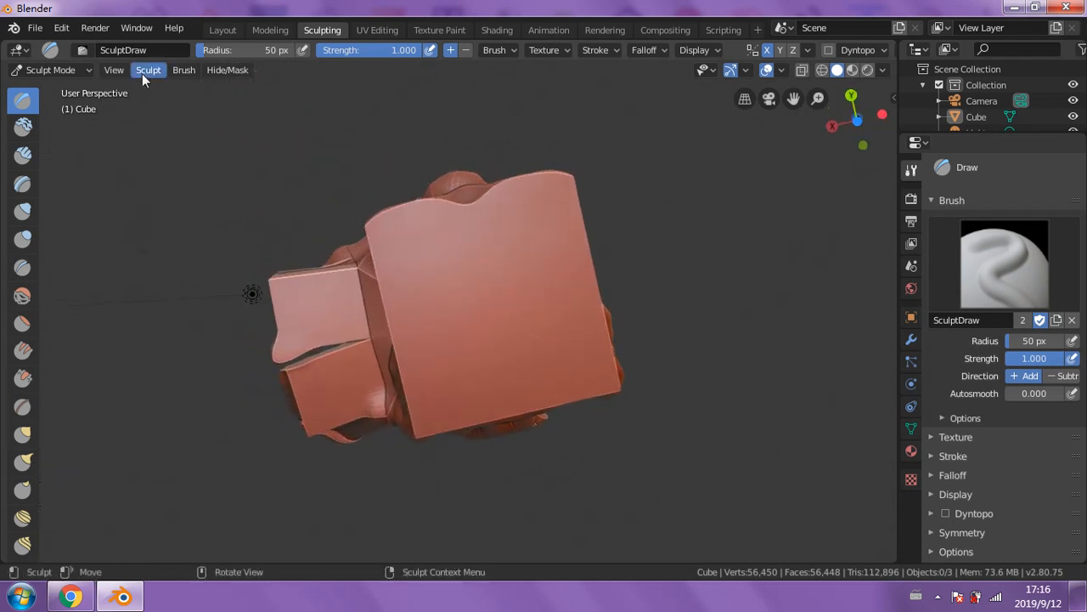
pyautogui.click(225, 31)
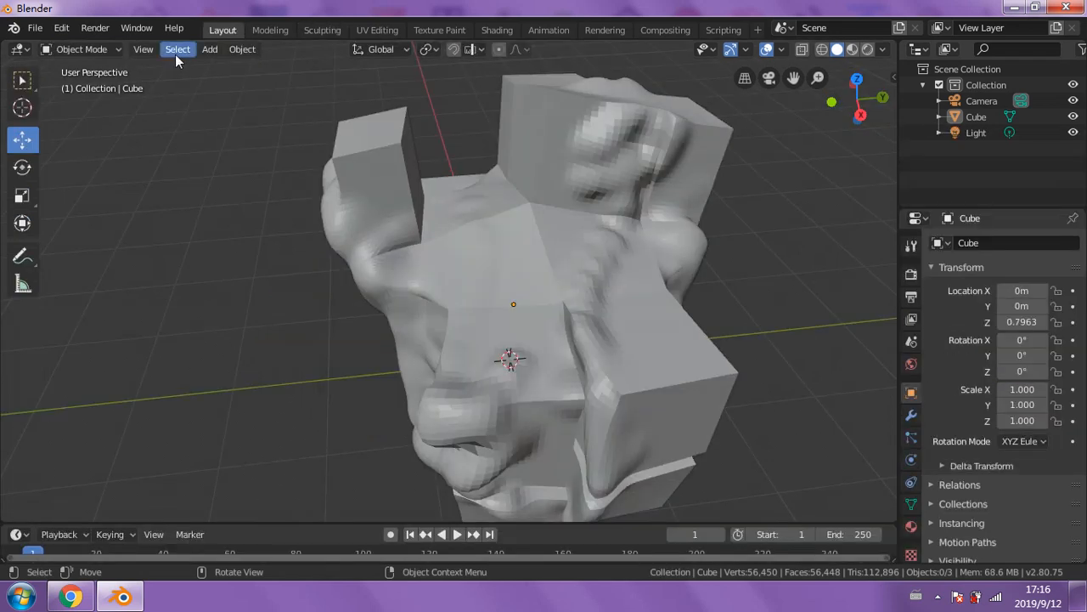
pyautogui.click(209, 49)
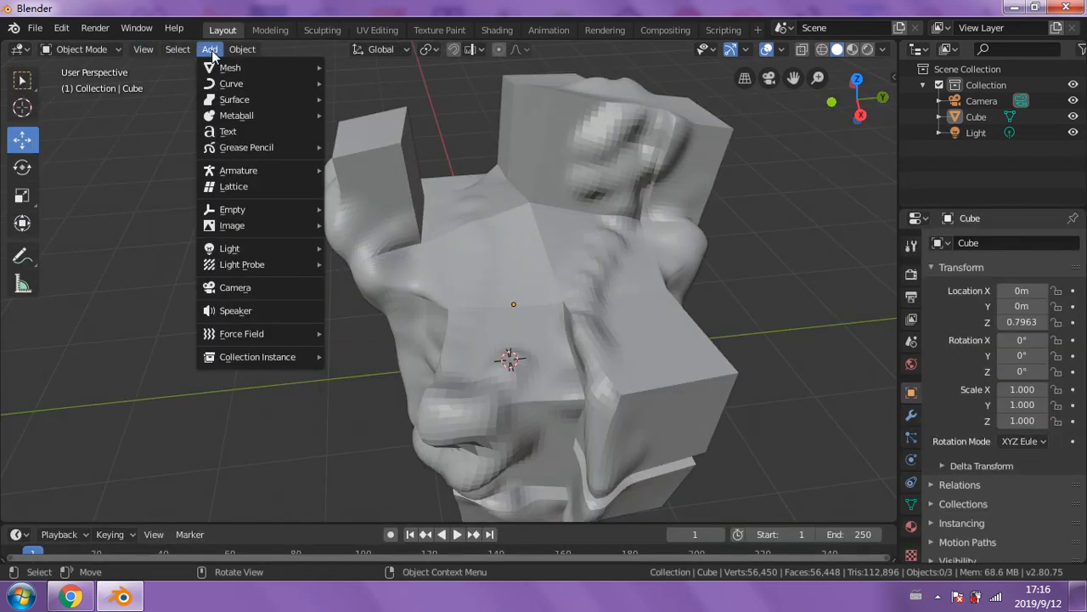
pyautogui.moveTo(242, 50)
pyautogui.moveTo(209, 50)
pyautogui.moveTo(231, 68)
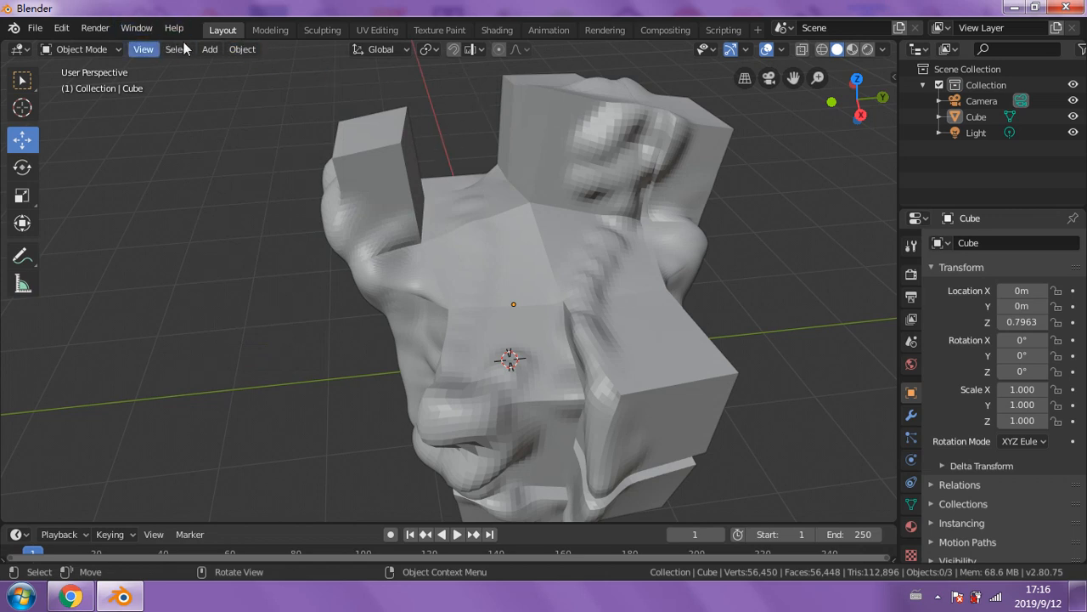
# - Return to the Sculpting workspace and show the texture properties of the Draw brush
pyautogui.click(336, 31)
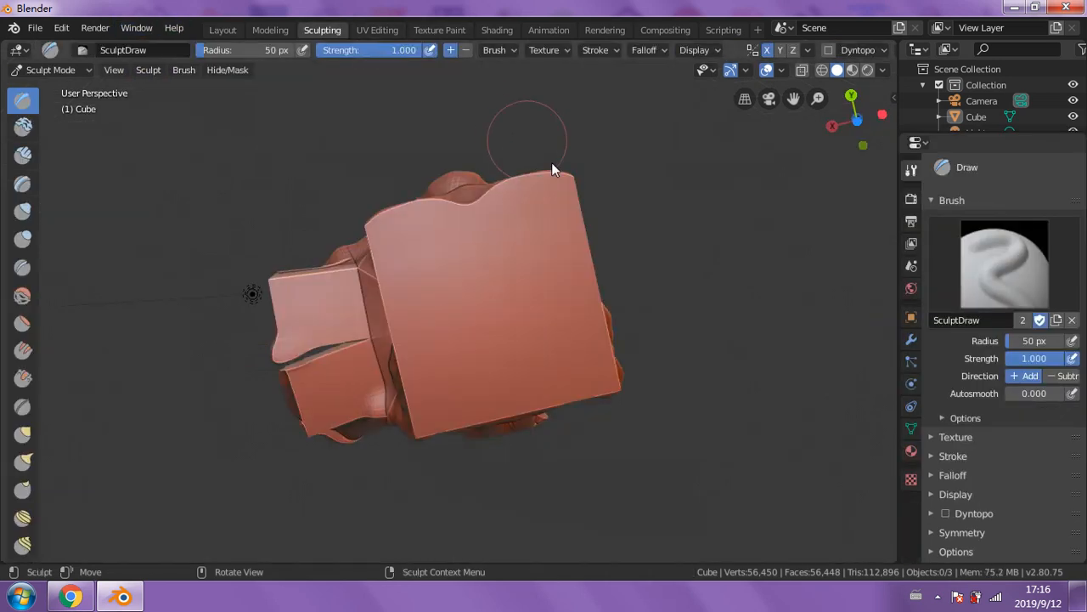
pyautogui.moveTo(551, 162); pyautogui.dragTo(507, 277, button='middle')
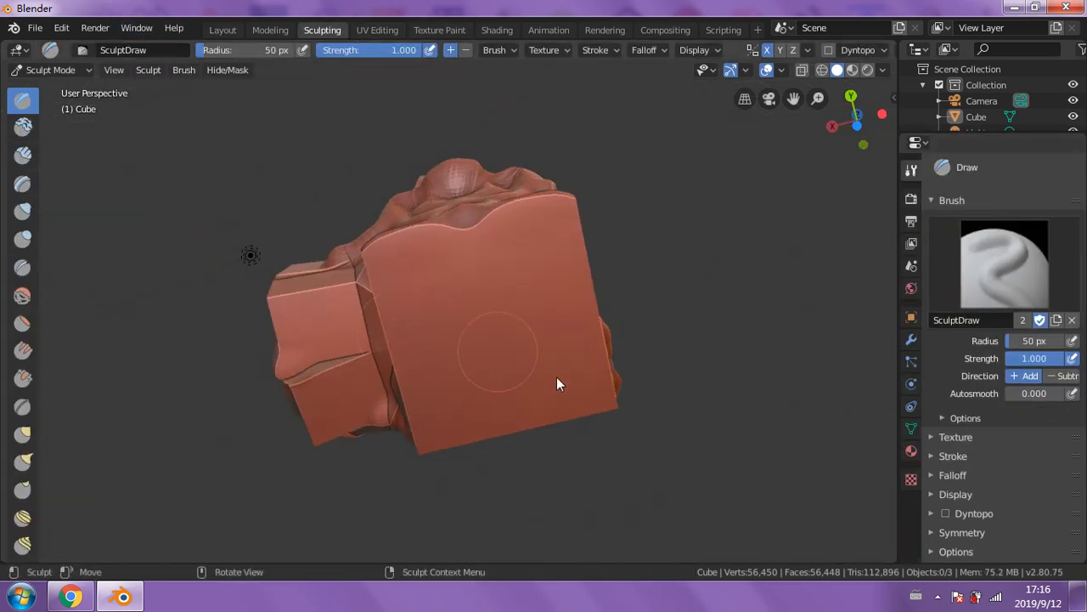
pyautogui.click(912, 480)
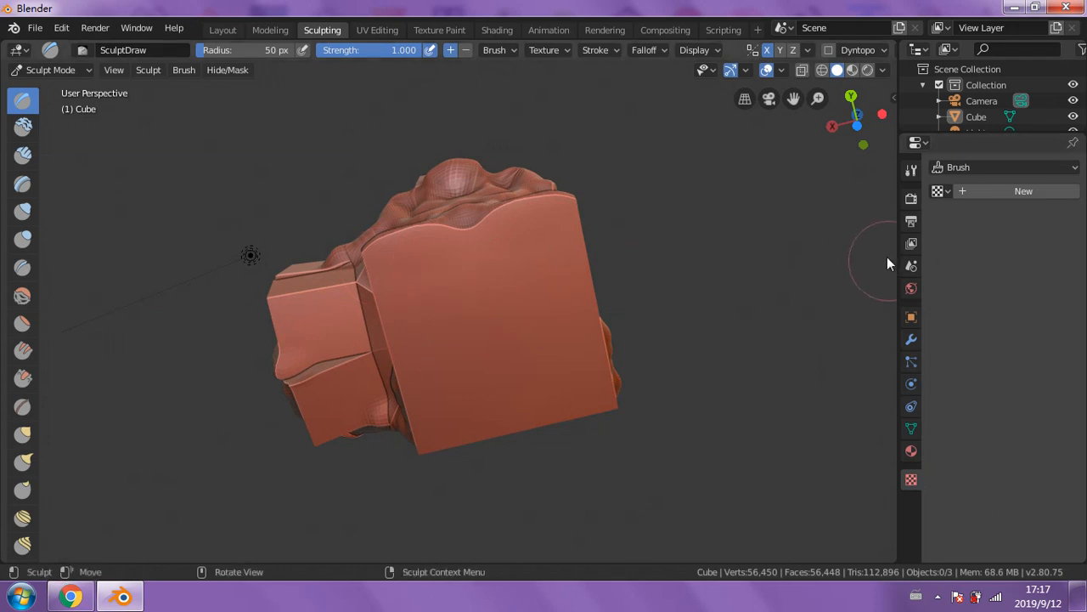
pyautogui.moveTo(671, 207)
pyautogui.mouseDown(button='middle')
pyautogui.moveTo(722, 302)
pyautogui.moveTo(650, 313)
pyautogui.moveTo(595, 306)
pyautogui.mouseUp(button='middle')
# - Try to apply Shade Smooth to the sculpted cube in the Layout workspace
pyautogui.click(236, 29)
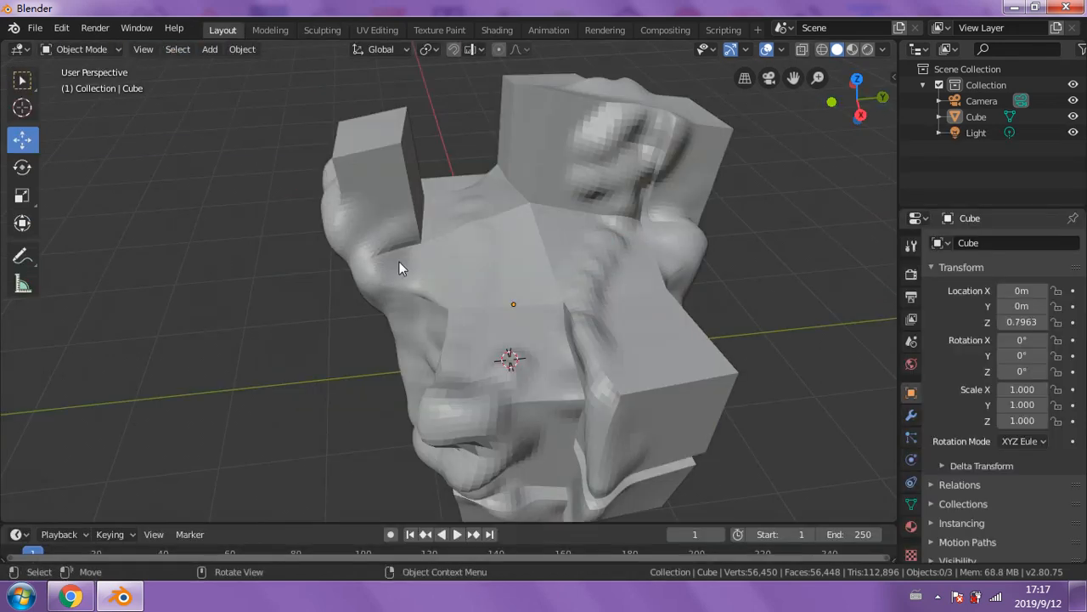
pyautogui.rightClick(508, 266)
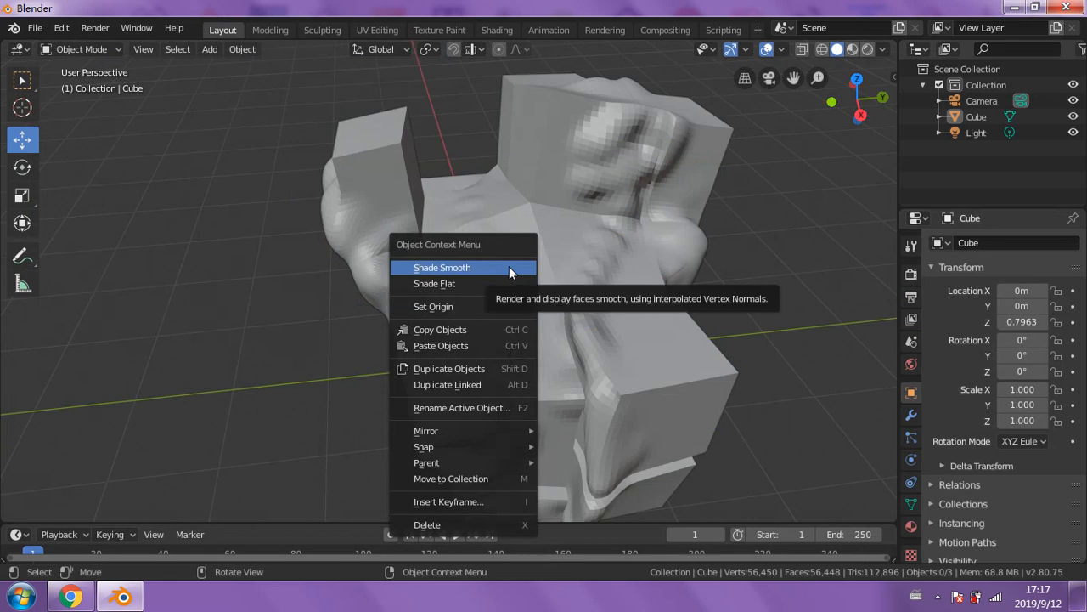
pyautogui.click(509, 267)
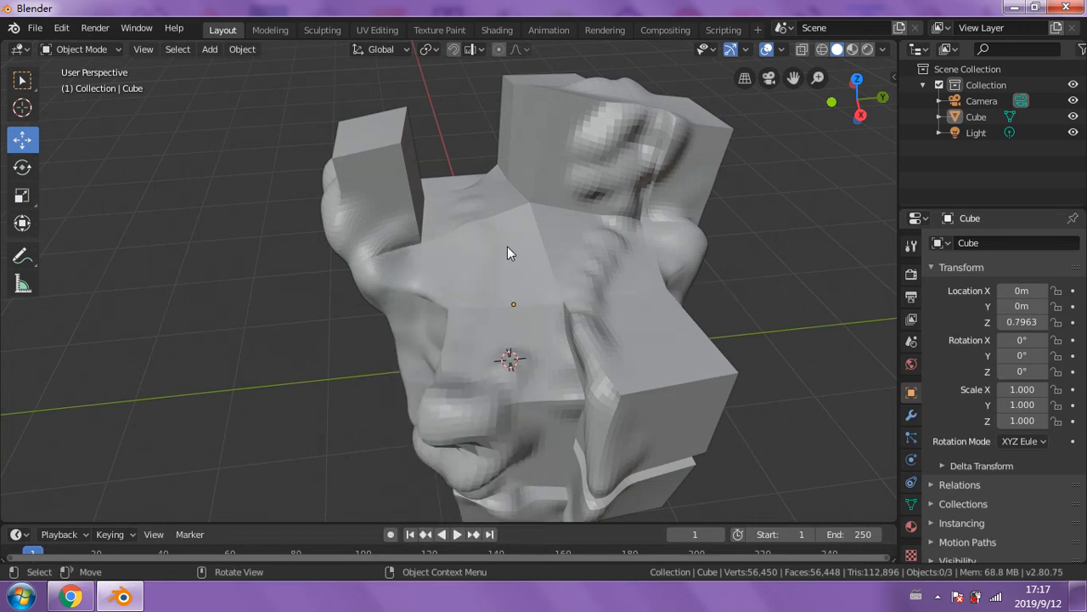
pyautogui.moveTo(485, 266); pyautogui.dragTo(419, 178, button='middle')
pyautogui.rightClick(569, 290)
pyautogui.click(570, 289)
pyautogui.moveTo(272, 100); pyautogui.dragTo(283, 105, button='middle')
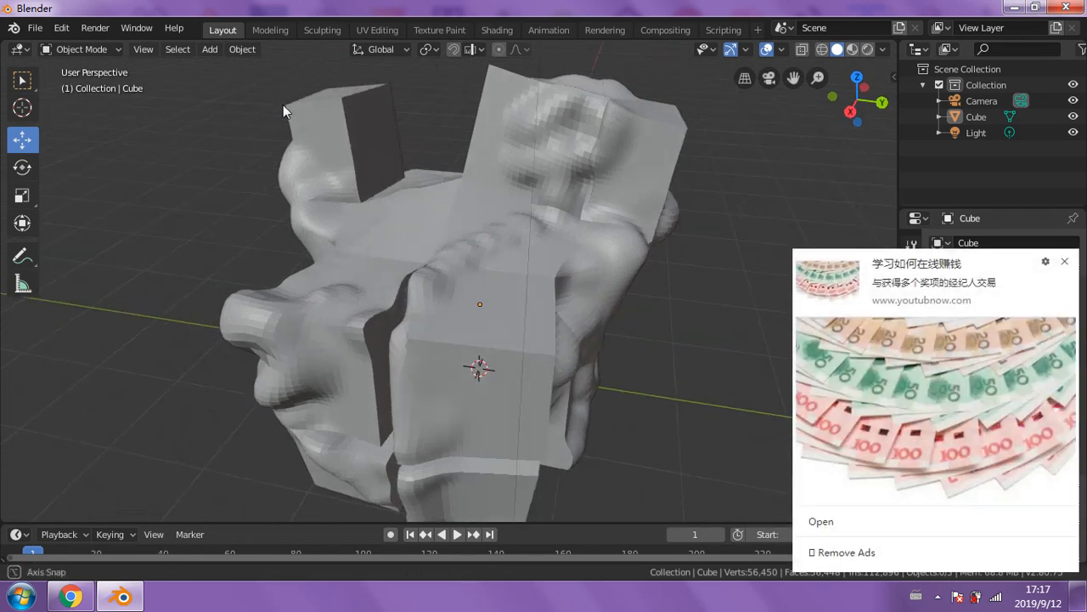
# - Back in the Sculpting workspace, create a new brush texture and load the image 9.png from the Desktop folder jg\textures
pyautogui.click(1065, 264)
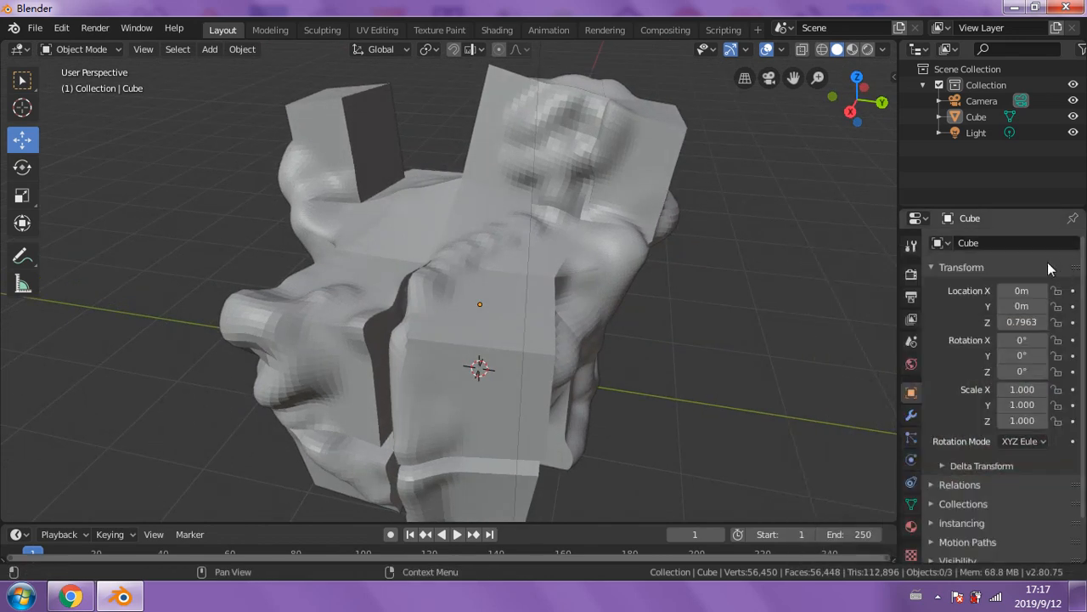
pyautogui.click(315, 33)
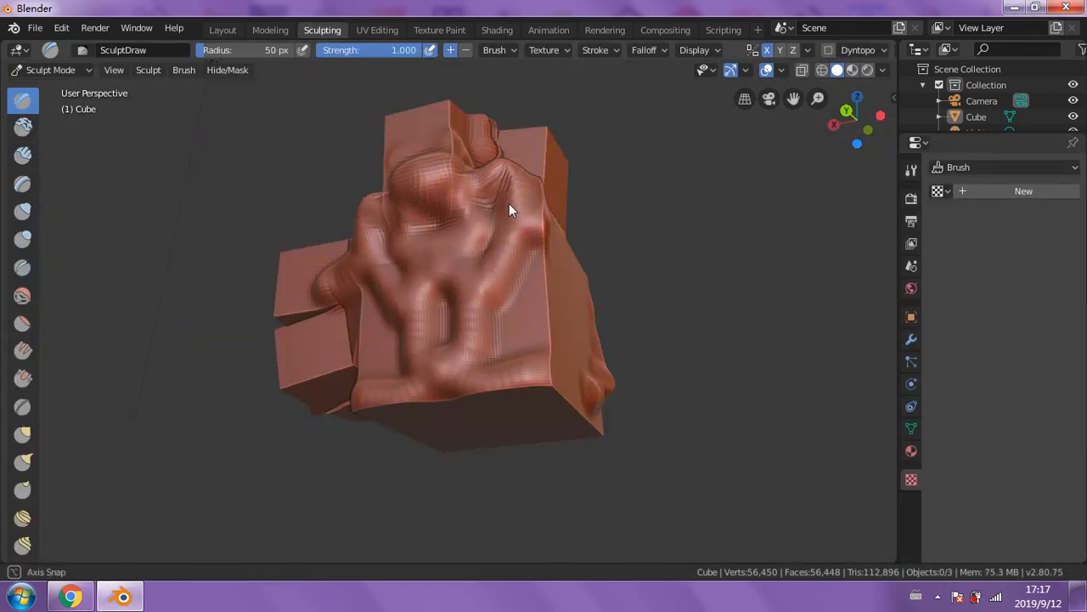
pyautogui.moveTo(509, 206)
pyautogui.mouseDown(button='middle')
pyautogui.moveTo(453, 246)
pyautogui.moveTo(430, 223)
pyautogui.moveTo(386, 387)
pyautogui.mouseUp(button='middle')
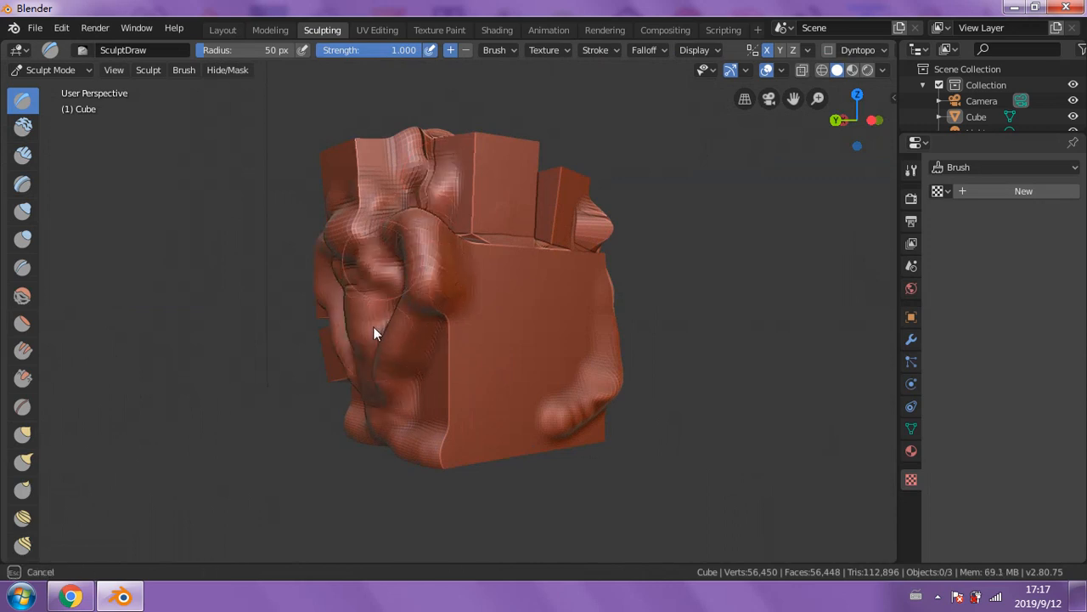
pyautogui.moveTo(449, 340)
pyautogui.mouseDown(button='middle')
pyautogui.moveTo(410, 352)
pyautogui.moveTo(458, 357)
pyautogui.mouseUp(button='middle')
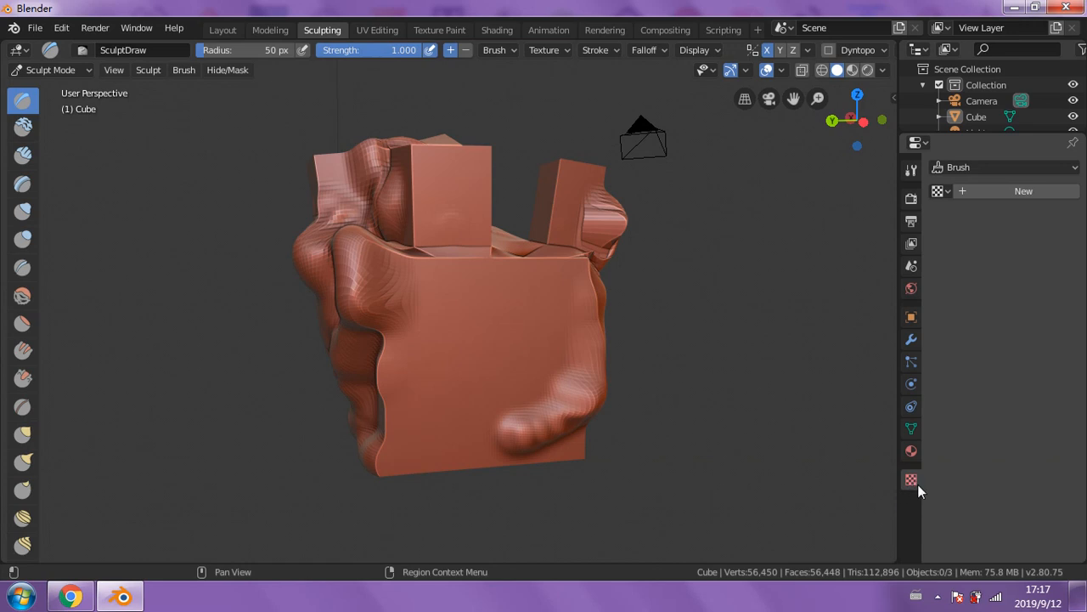
pyautogui.click(991, 190)
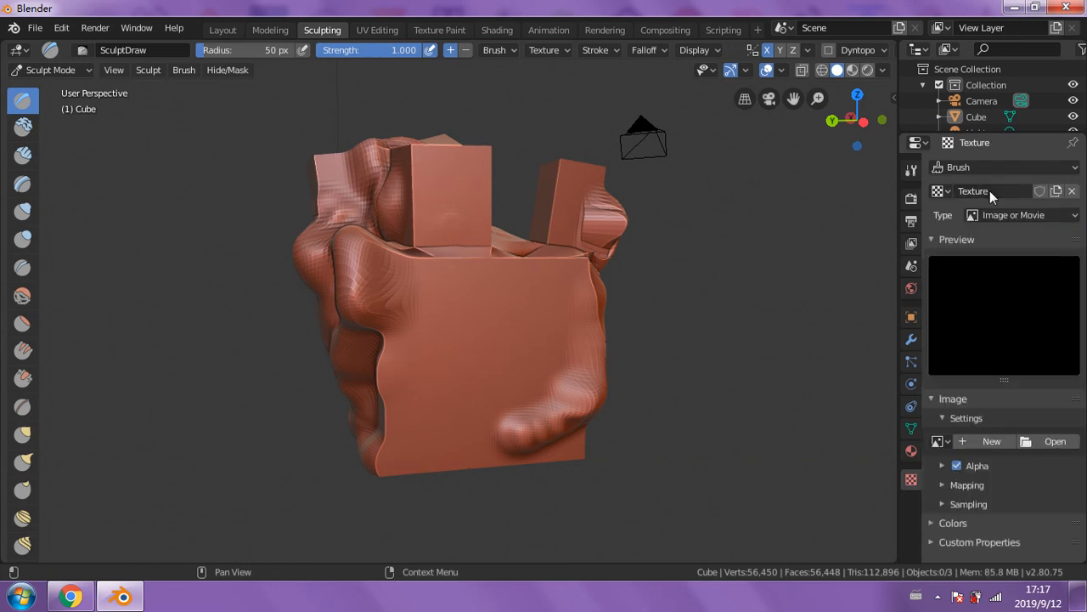
pyautogui.click(1051, 442)
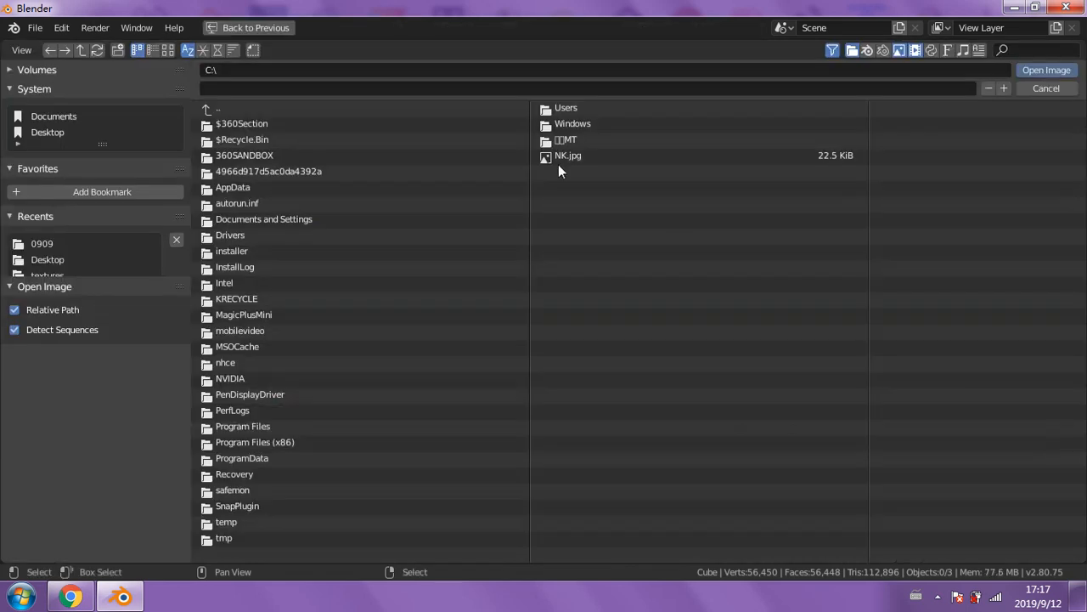
pyautogui.click(57, 132)
pyautogui.click(219, 140)
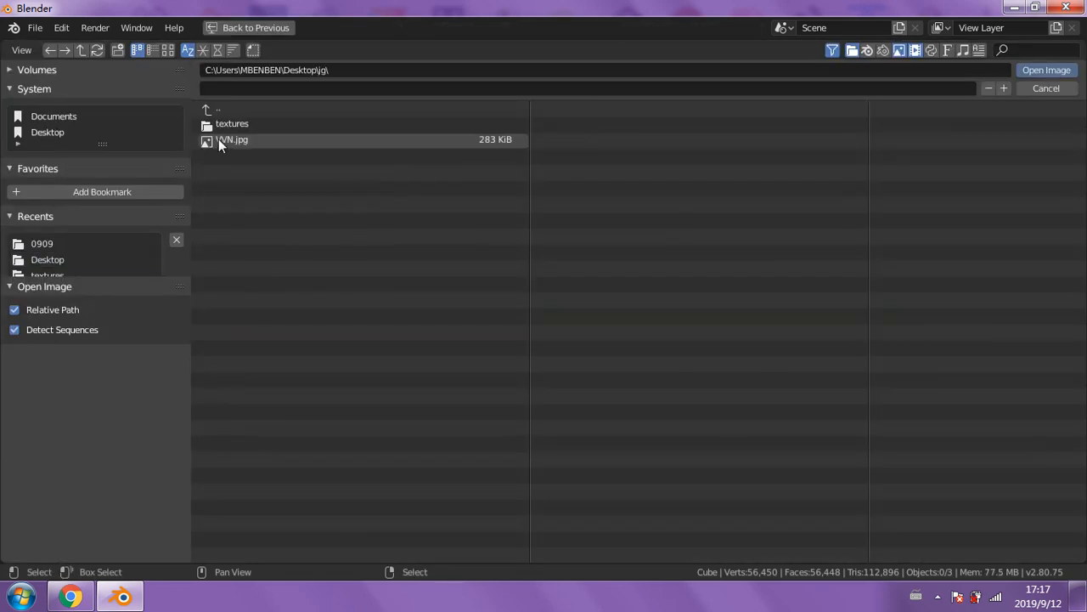
pyautogui.click(217, 124)
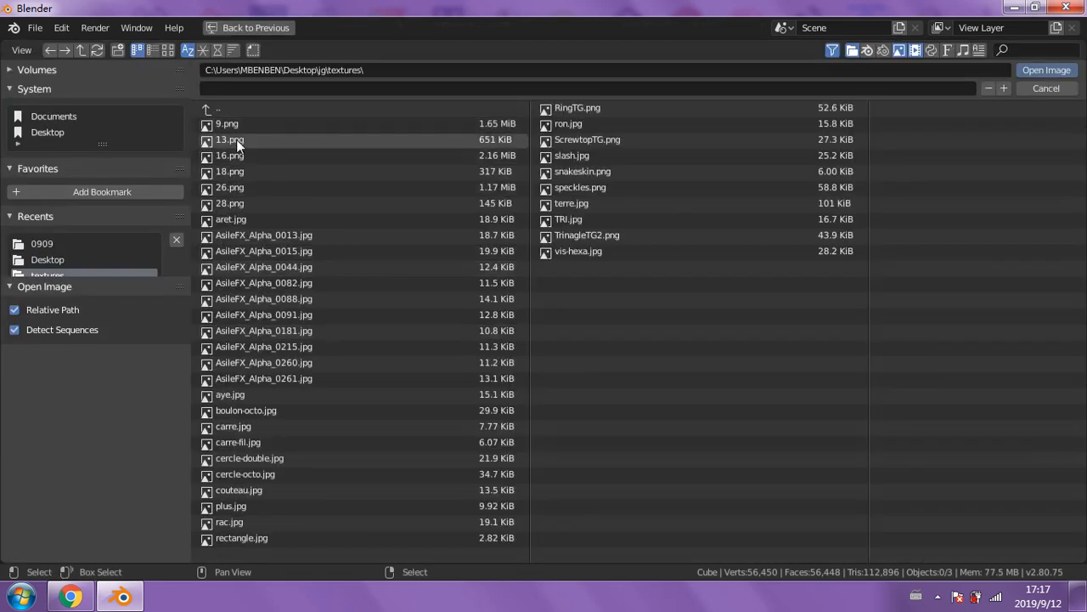
pyautogui.click(259, 125)
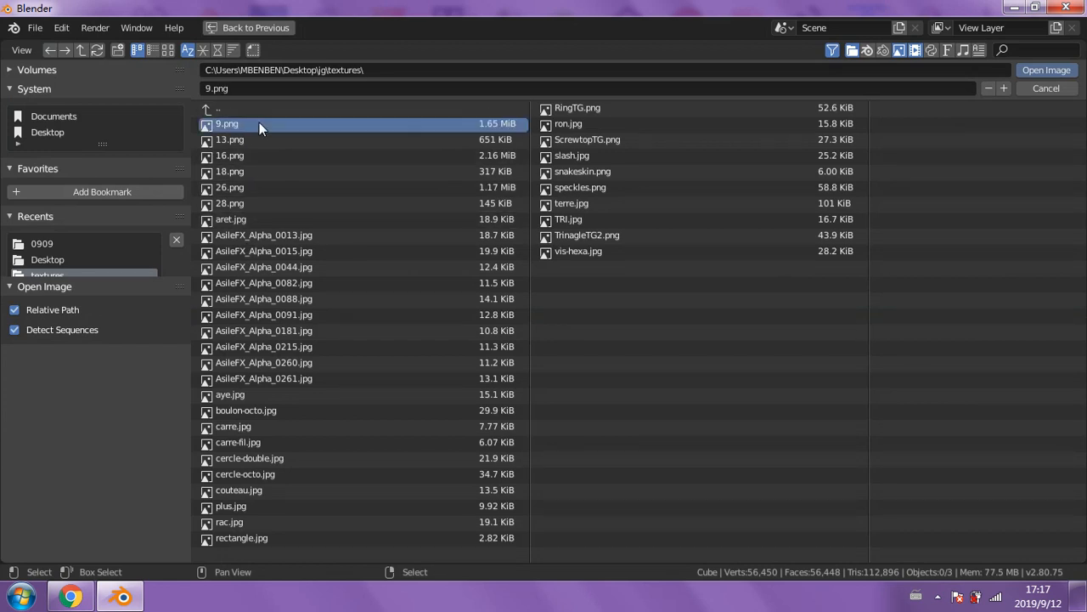
pyautogui.doubleClick(259, 124)
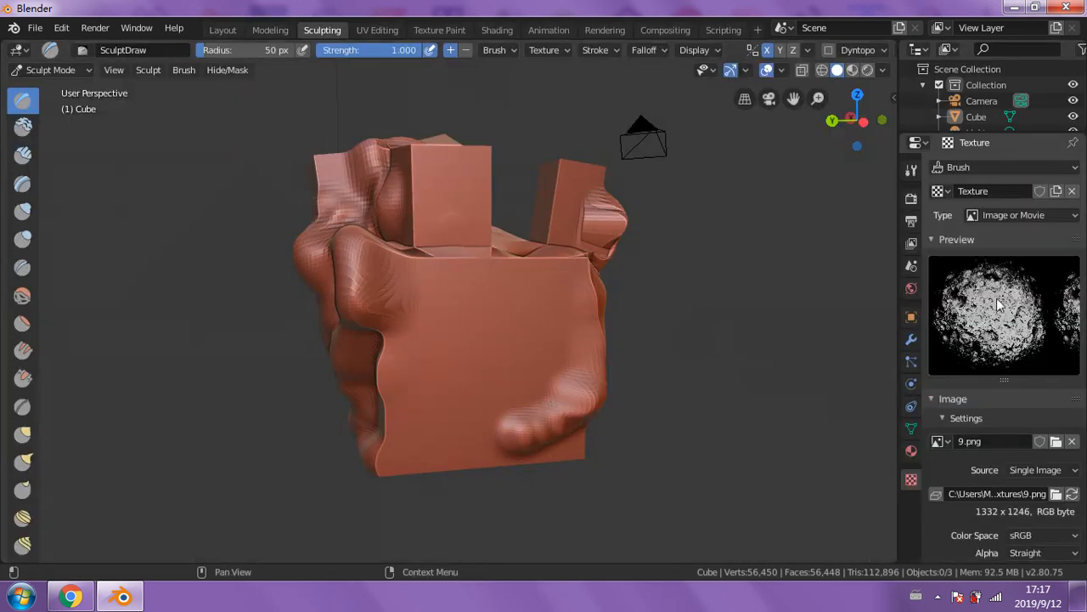
# - Set the mapping of the Draw brush's image texture to Stencil in the active tool's texture settings
pyautogui.click(916, 168)
pyautogui.click(928, 435)
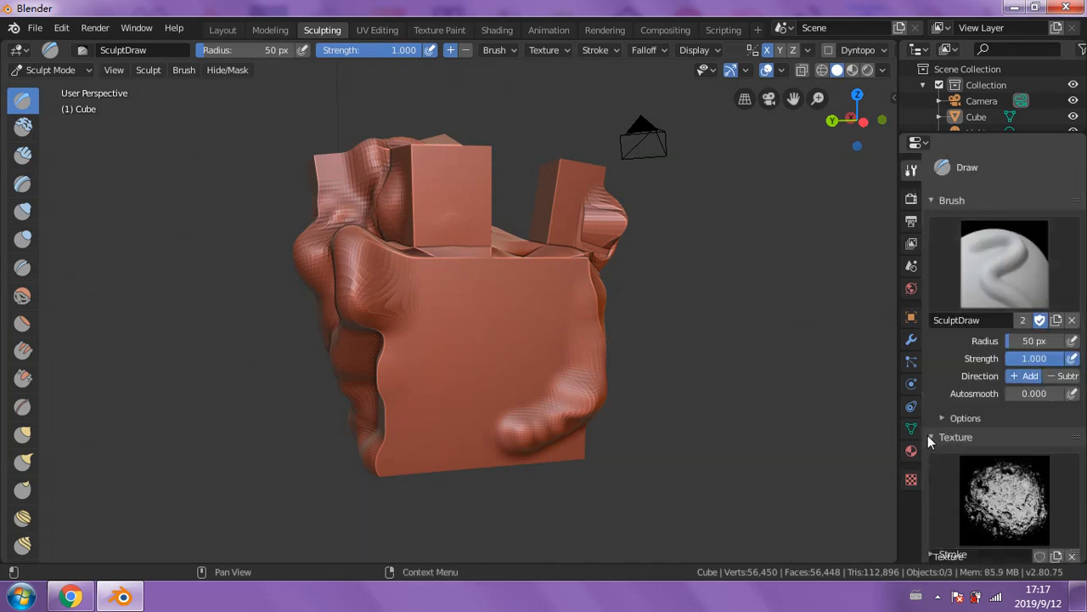
pyautogui.scroll(-4, 965, 428)
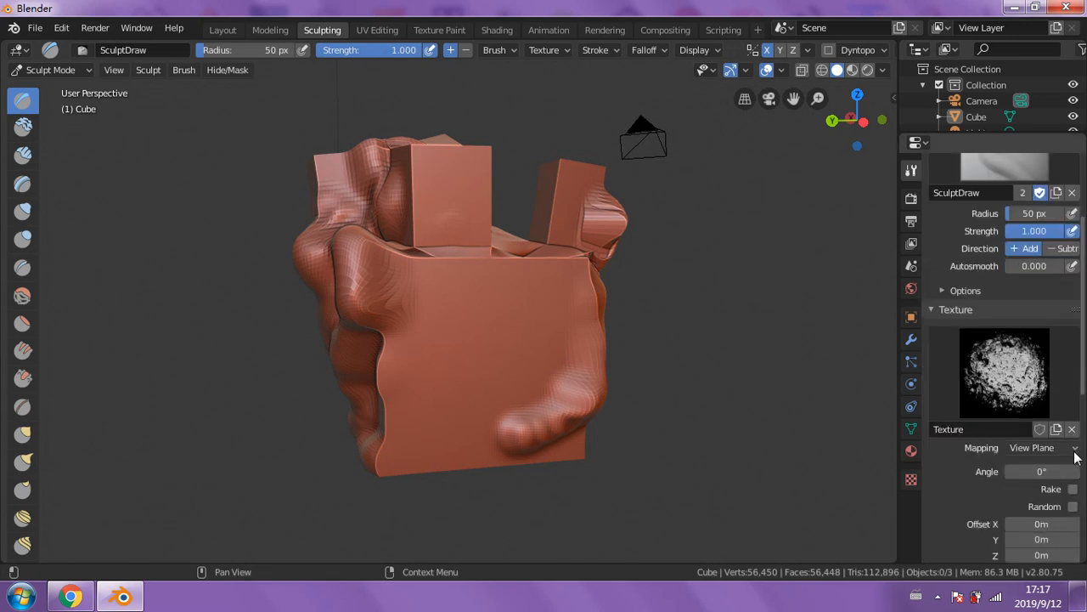
pyautogui.click(1074, 448)
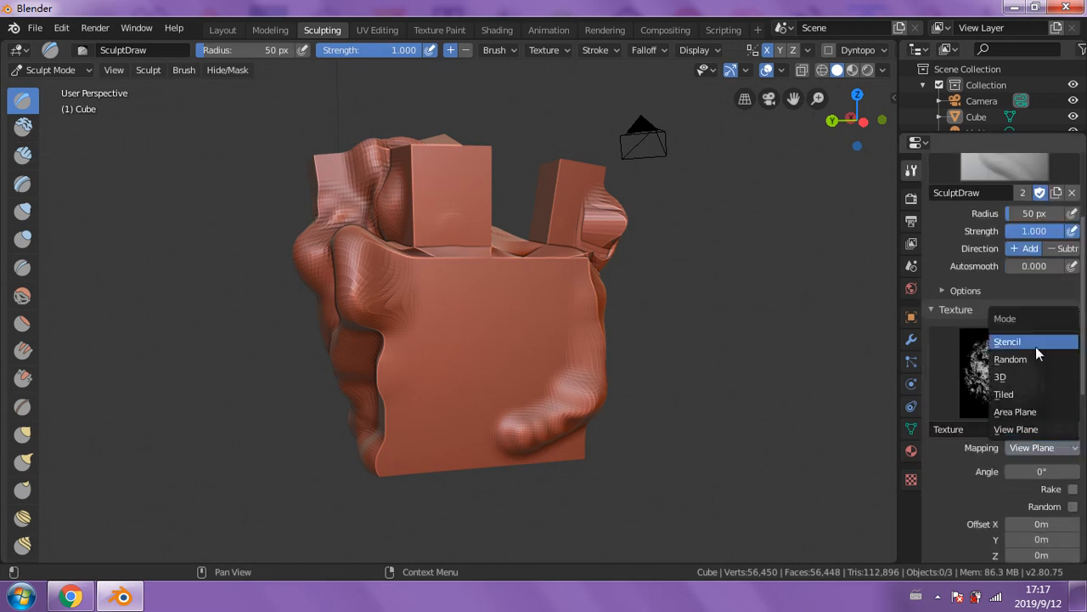
pyautogui.click(1020, 429)
pyautogui.click(1031, 448)
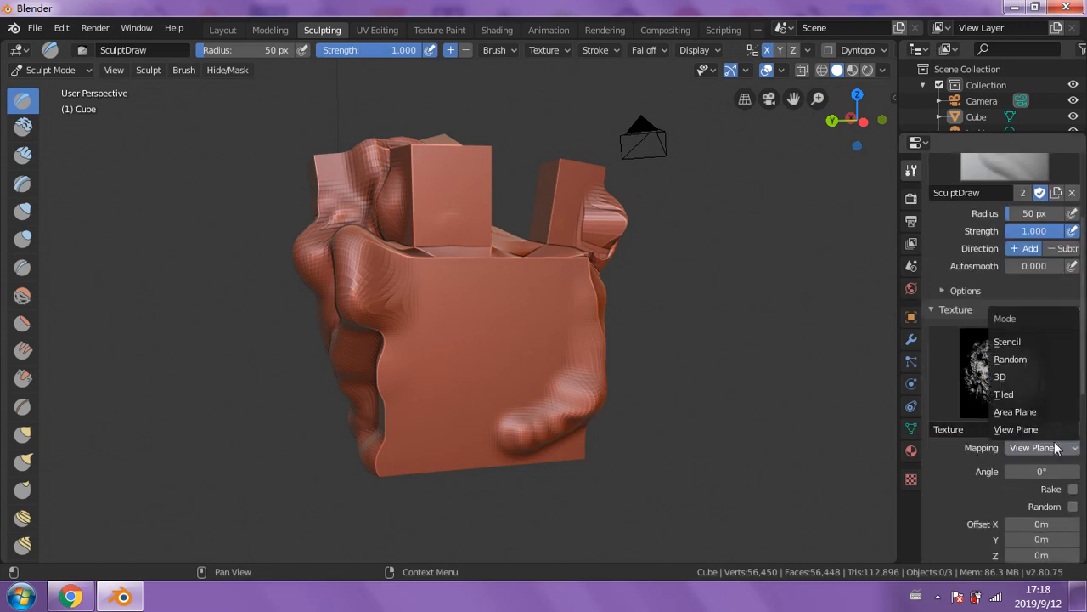
pyautogui.click(1052, 350)
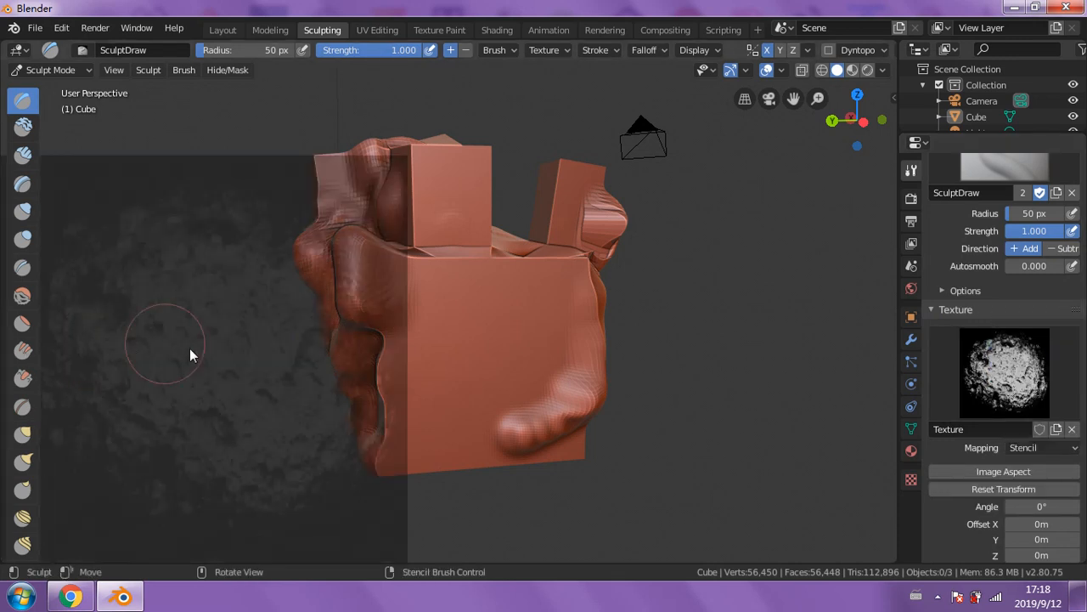
# - Move the texture stencil over the cube's front face and shrink it to fit within that face
pyautogui.moveTo(203, 400)
pyautogui.mouseDown(button='right')
pyautogui.moveTo(375, 393)
pyautogui.moveTo(487, 362)
pyautogui.moveTo(496, 380)
pyautogui.mouseUp(button='right')
pyautogui.moveTo(529, 355); pyautogui.dragTo(481, 354, button='middle')
pyautogui.keyDown('shift'); pyautogui.moveTo(566, 299); pyautogui.dragTo(527, 345, button='right'); pyautogui.keyUp('shift')
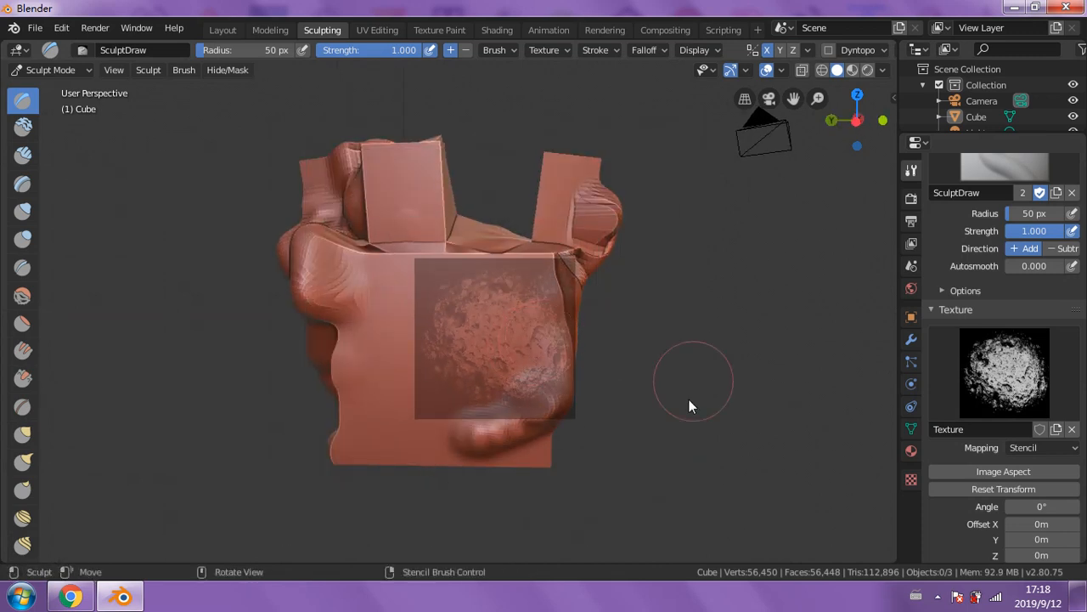
pyautogui.moveTo(529, 338)
pyautogui.mouseDown(button='middle')
pyautogui.moveTo(520, 327)
pyautogui.moveTo(537, 333)
pyautogui.mouseUp(button='middle')
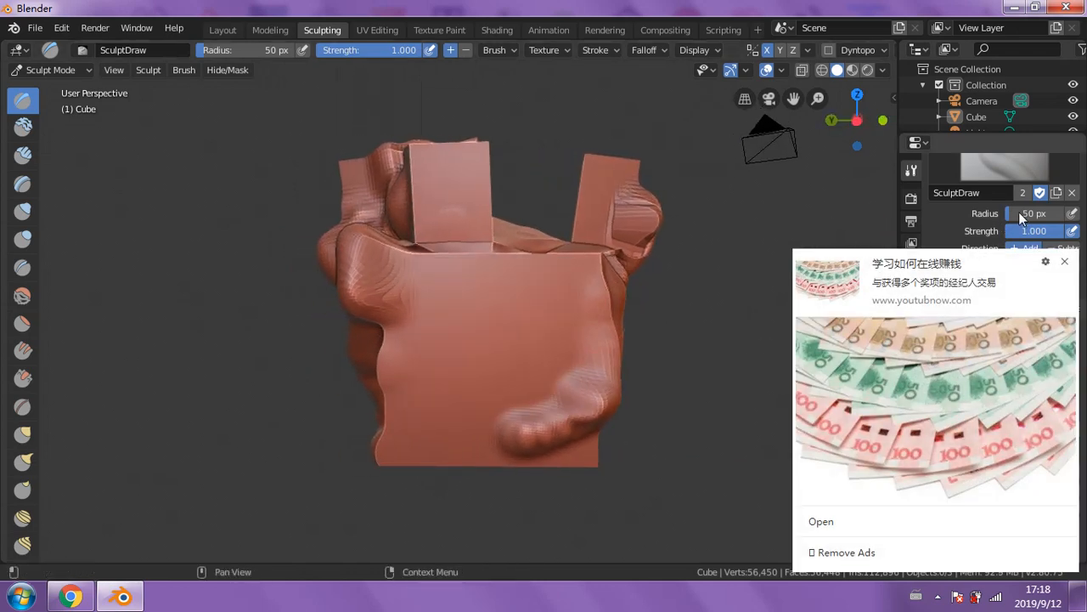
pyautogui.click(1064, 261)
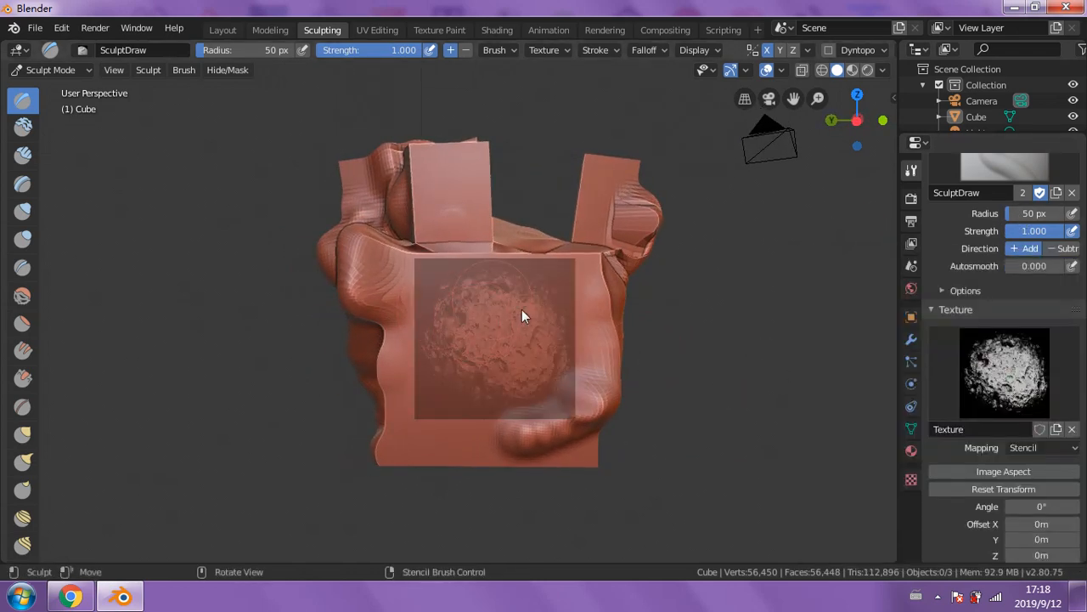
# - Rescale and reposition the stencil on the front face and rotate it to an angle of 40°
pyautogui.moveTo(513, 322)
pyautogui.keyDown('shift'); pyautogui.mouseDown(button='right')
pyautogui.moveTo(589, 294)
pyautogui.moveTo(505, 344)
pyautogui.moveTo(549, 327)
pyautogui.moveTo(522, 338)
pyautogui.mouseUp(button='right'); pyautogui.keyUp('shift')
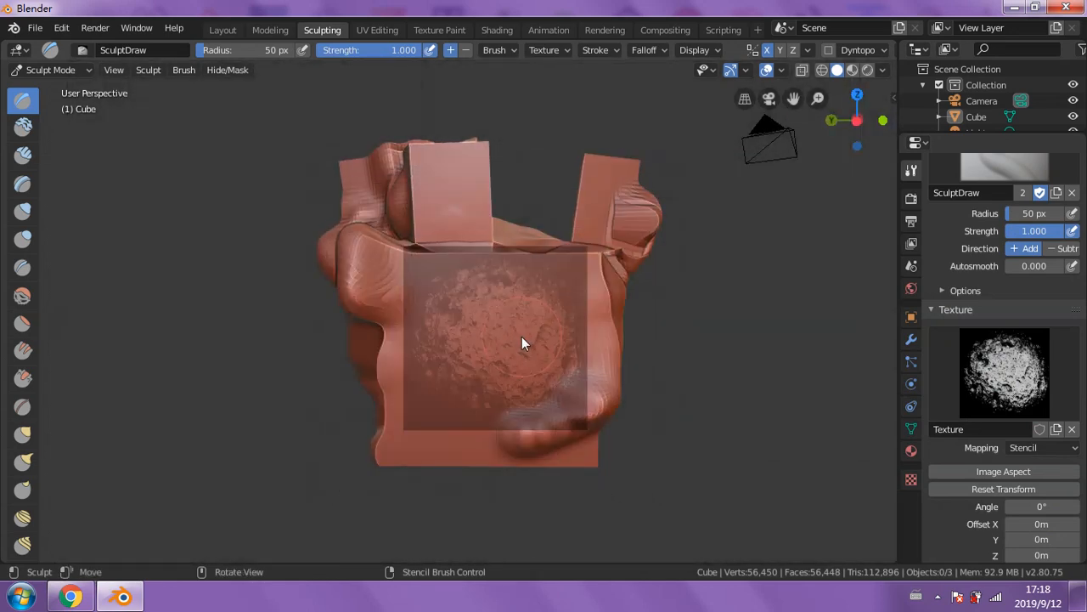
pyautogui.moveTo(523, 337)
pyautogui.mouseDown()
pyautogui.moveTo(536, 345)
pyautogui.moveTo(534, 327)
pyautogui.mouseUp()
pyautogui.moveTo(514, 321)
pyautogui.mouseDown(button='right')
pyautogui.moveTo(509, 307)
pyautogui.moveTo(526, 328)
pyautogui.moveTo(515, 336)
pyautogui.mouseUp(button='right')
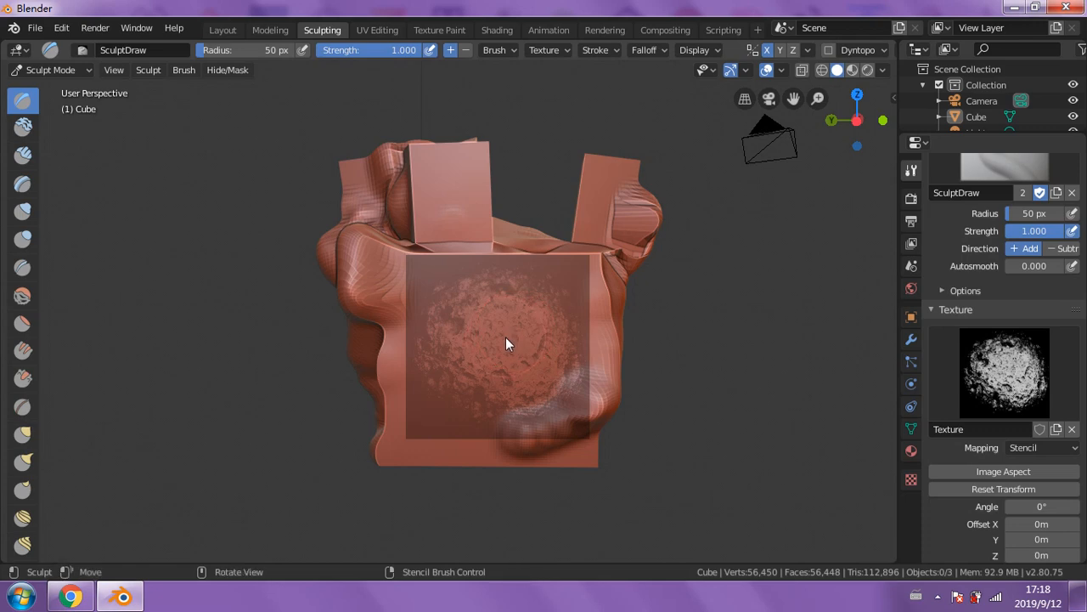
pyautogui.moveTo(505, 337)
pyautogui.keyDown('shift'); pyautogui.mouseDown(button='right')
pyautogui.moveTo(553, 321)
pyautogui.moveTo(503, 376)
pyautogui.moveTo(532, 362)
pyautogui.moveTo(532, 379)
pyautogui.moveTo(577, 377)
pyautogui.moveTo(564, 405)
pyautogui.mouseUp(button='right'); pyautogui.keyUp('shift')
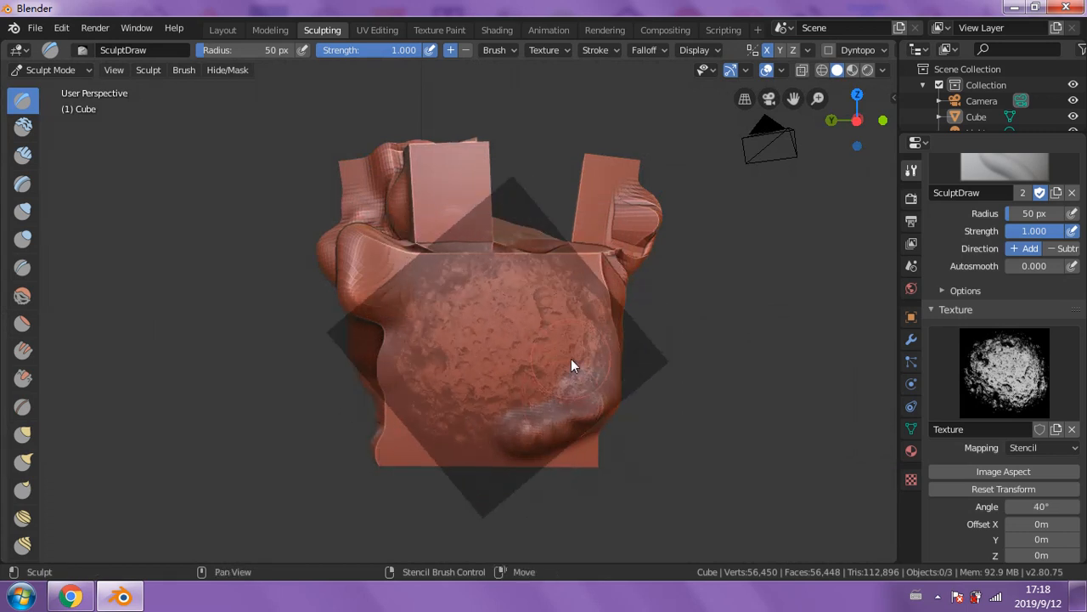
pyautogui.keyDown('shift'); pyautogui.moveTo(572, 364); pyautogui.dragTo(516, 378, button='right'); pyautogui.keyUp('shift')
pyautogui.scroll(1, 427, 156)
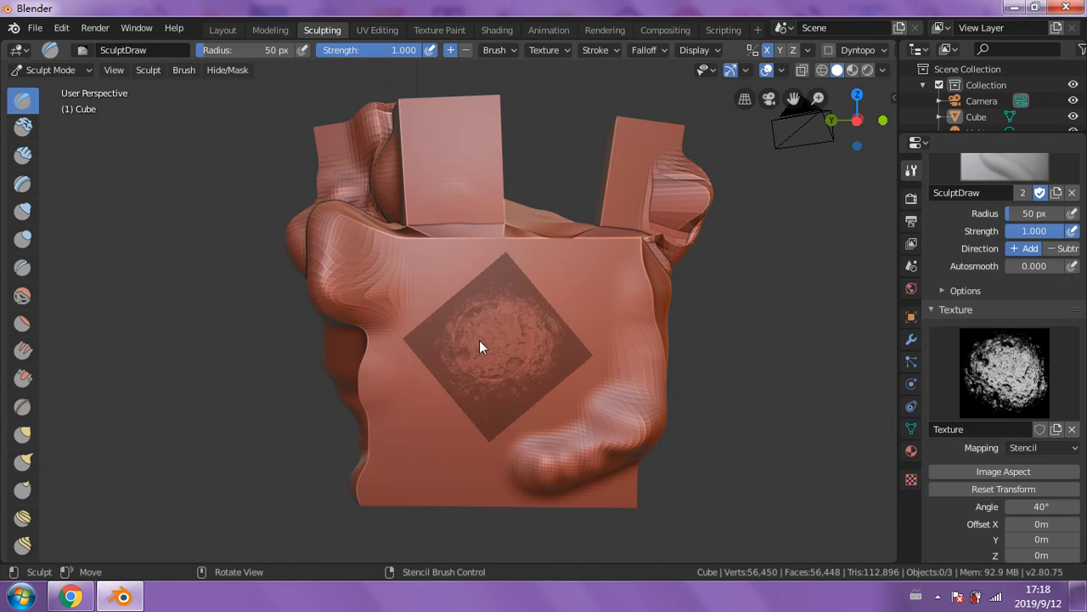
# - Sculpt the rocky texture through the stencil onto the middle of the front face and its lower corner
pyautogui.moveTo(484, 348)
pyautogui.mouseDown()
pyautogui.moveTo(502, 368)
pyautogui.moveTo(562, 357)
pyautogui.moveTo(507, 301)
pyautogui.moveTo(470, 391)
pyautogui.moveTo(541, 411)
pyautogui.mouseUp()
pyautogui.scroll(-2, 543, 411)
pyautogui.moveTo(521, 411)
pyautogui.mouseDown(button='right')
pyautogui.moveTo(476, 397)
pyautogui.moveTo(447, 433)
pyautogui.mouseUp(button='right')
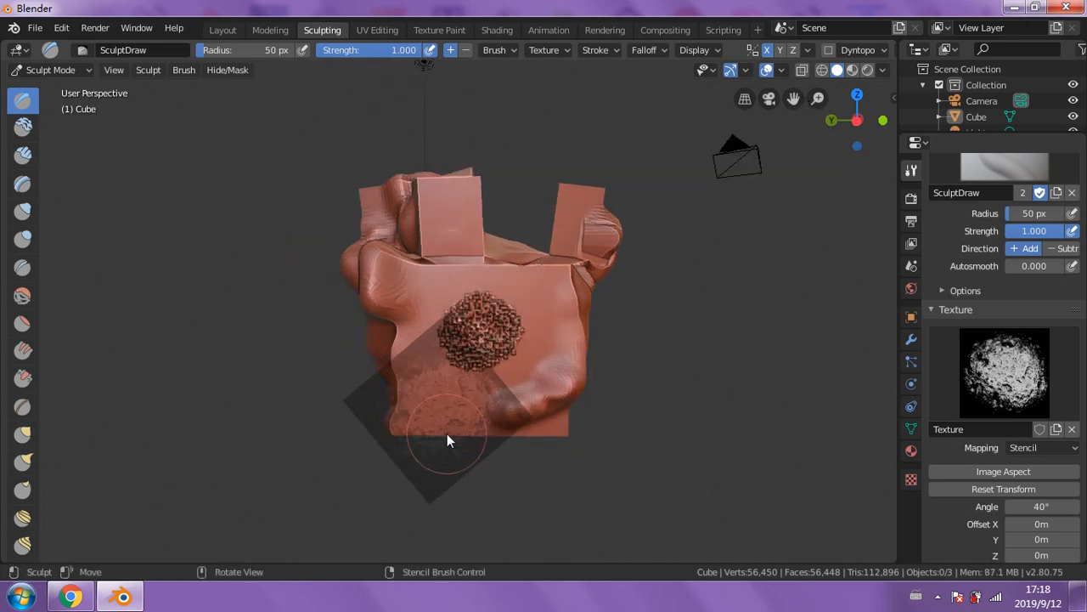
pyautogui.moveTo(449, 421); pyautogui.dragTo(546, 425)
pyautogui.moveTo(546, 425)
pyautogui.mouseDown(button='middle')
pyautogui.moveTo(513, 397)
pyautogui.moveTo(476, 409)
pyautogui.moveTo(425, 397)
pyautogui.moveTo(637, 384)
pyautogui.moveTo(600, 388)
pyautogui.mouseUp(button='middle')
pyautogui.moveTo(587, 388)
pyautogui.mouseDown(button='middle')
pyautogui.moveTo(565, 385)
pyautogui.moveTo(549, 320)
pyautogui.mouseUp(button='middle')
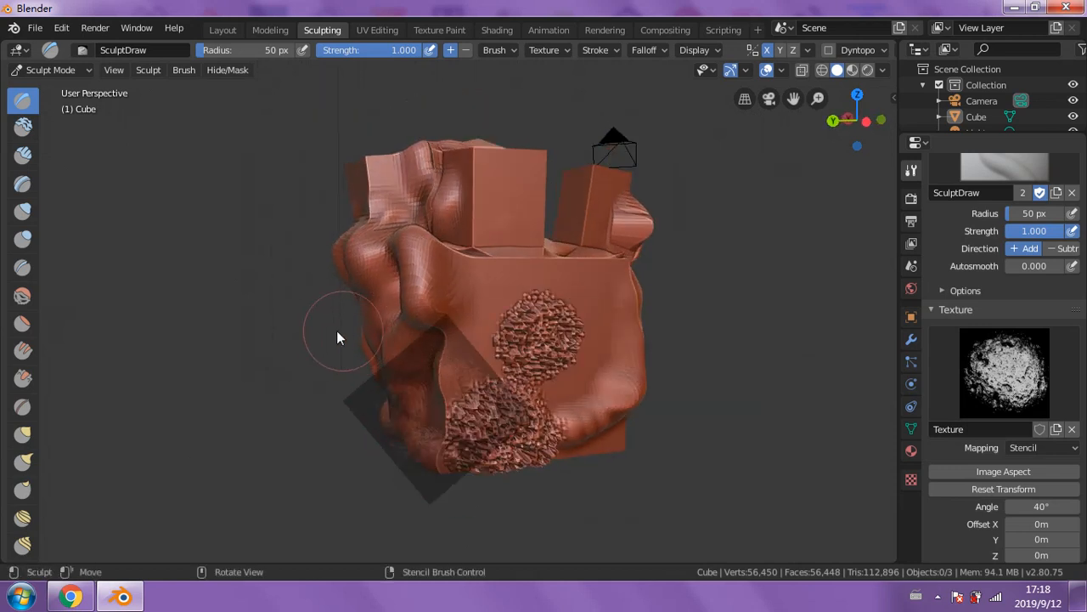
pyautogui.moveTo(349, 269); pyautogui.dragTo(292, 142, button='middle')
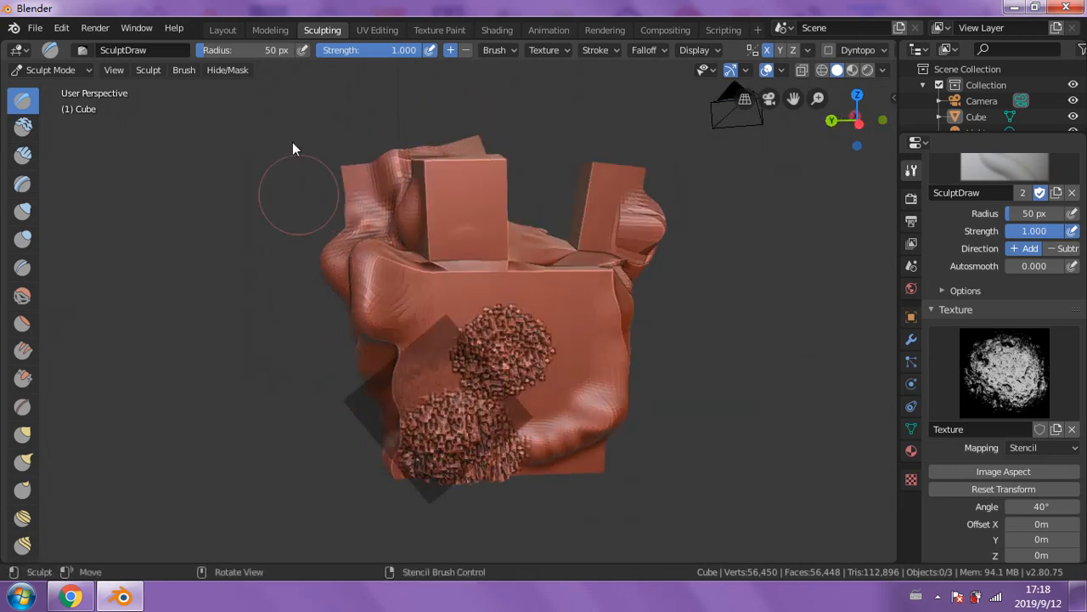
# - Switch to the Texture Paint workspace and check which interaction modes are available for the sculpted cube
pyautogui.click(451, 33)
pyautogui.moveTo(632, 279); pyautogui.dragTo(634, 371, button='middle')
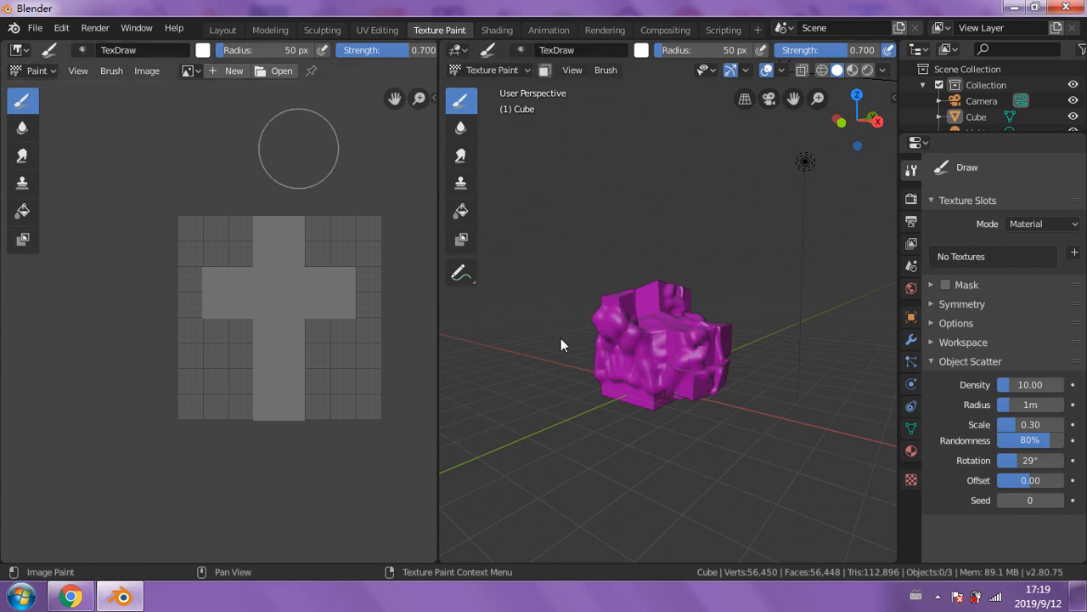
pyautogui.scroll(3, 736, 351)
pyautogui.moveTo(736, 352); pyautogui.dragTo(516, 331, button='middle')
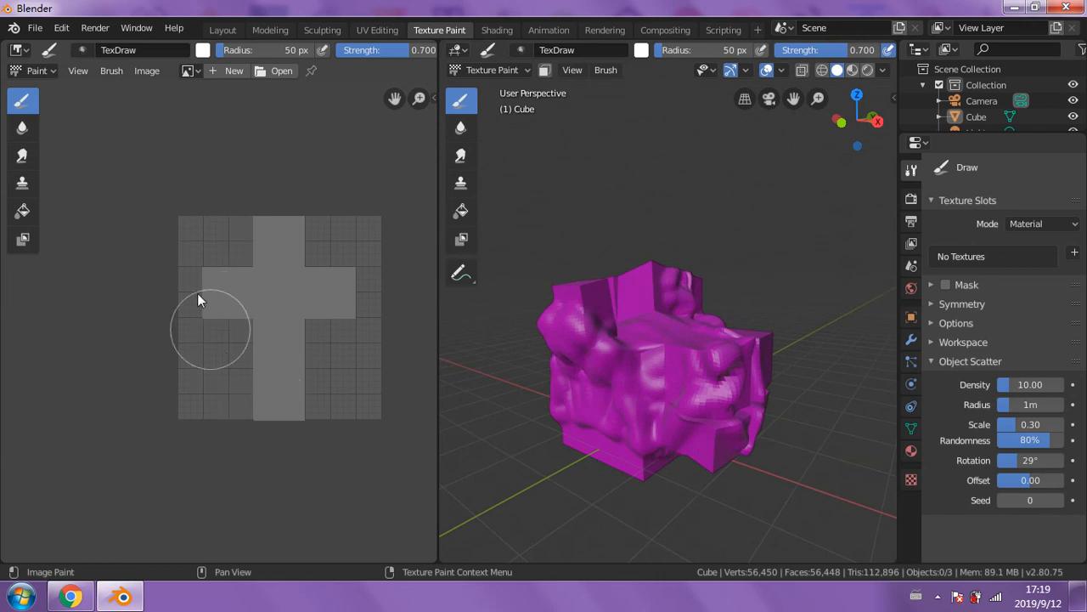
pyautogui.click(529, 70)
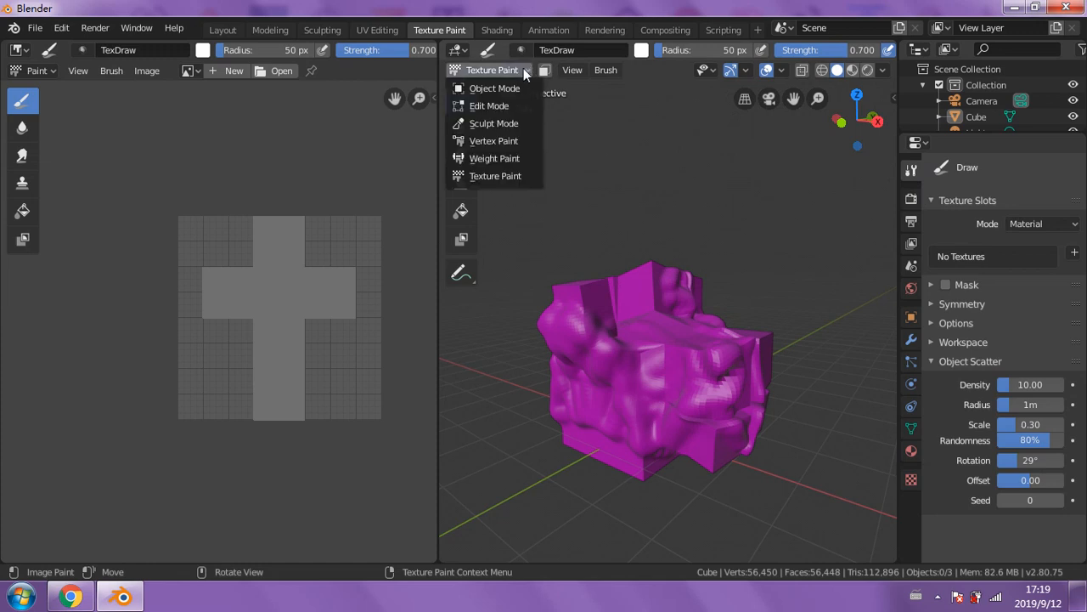
pyautogui.click(525, 68)
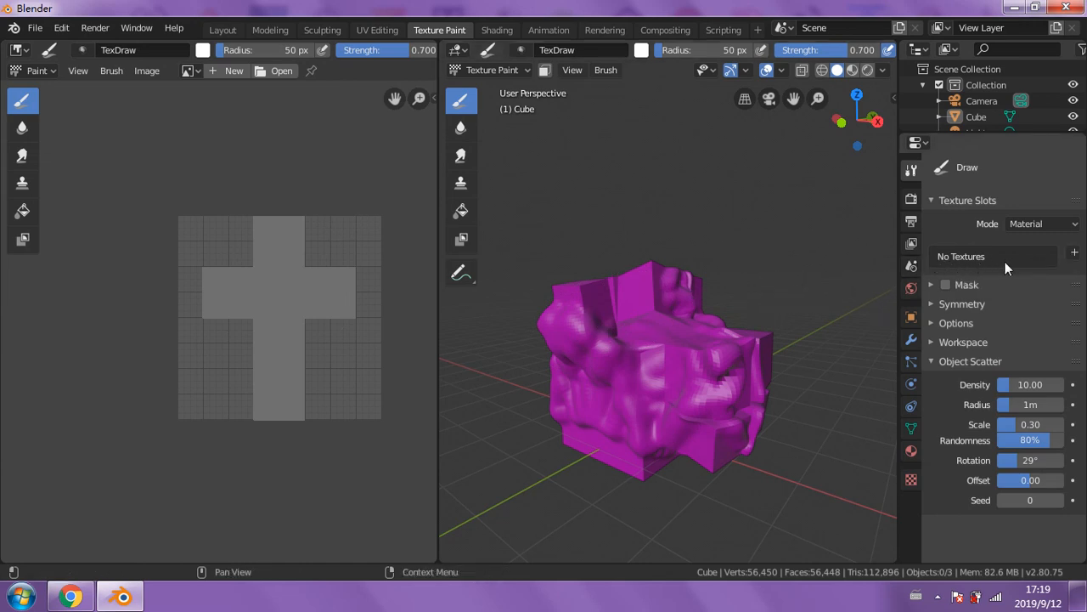
# - Add a 1024 px Base Color texture paint slot with a pinkish-red fill (H 0.954, S 0.612, V 0.800)
pyautogui.click(1073, 226)
pyautogui.click(1073, 225)
pyautogui.click(1075, 252)
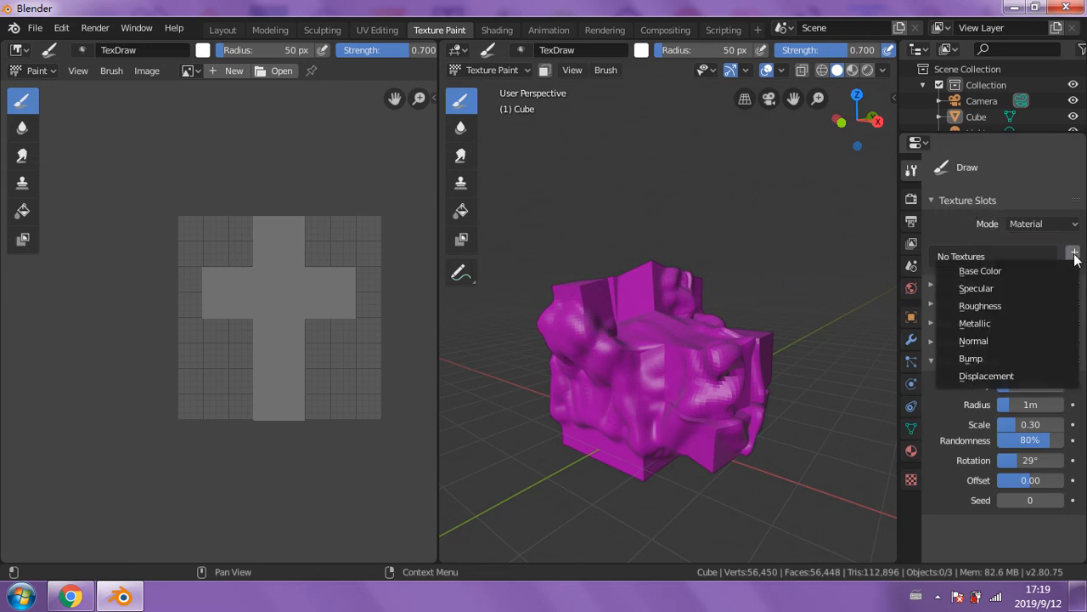
pyautogui.click(1005, 270)
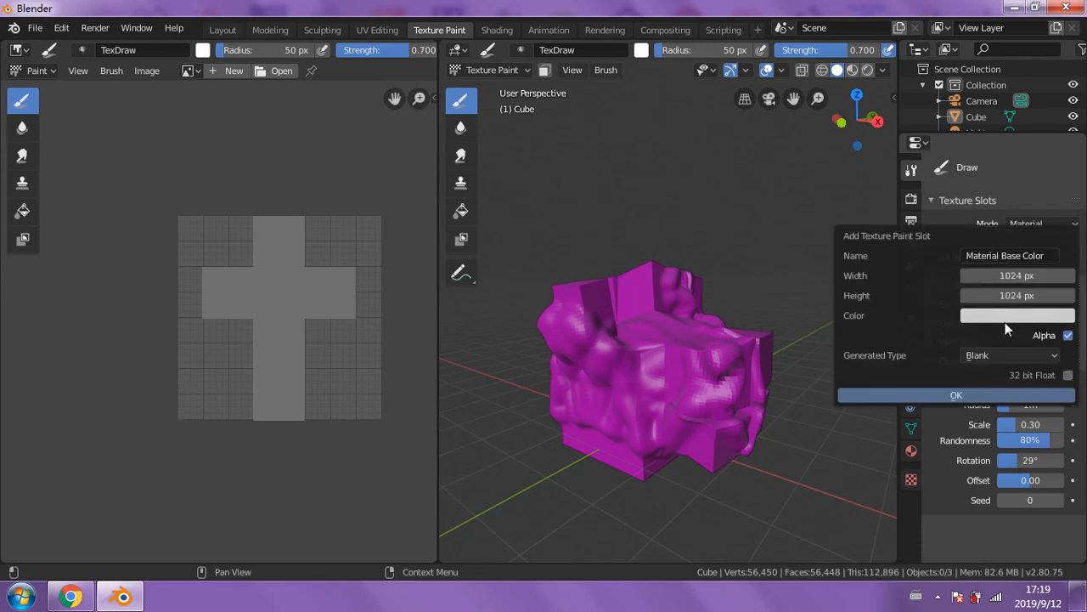
pyautogui.click(1030, 317)
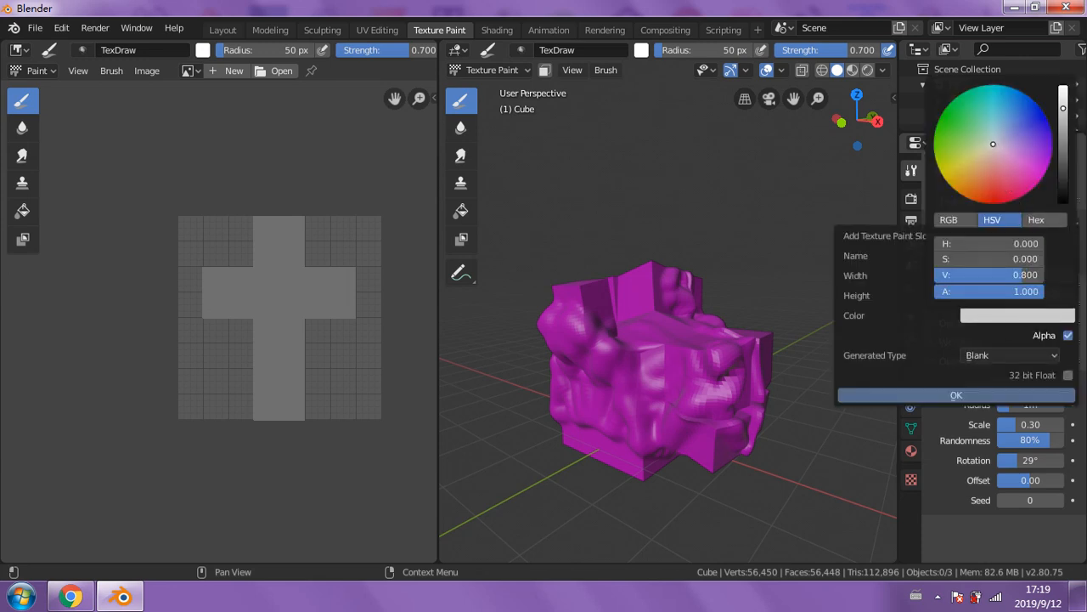
pyautogui.click(1003, 179)
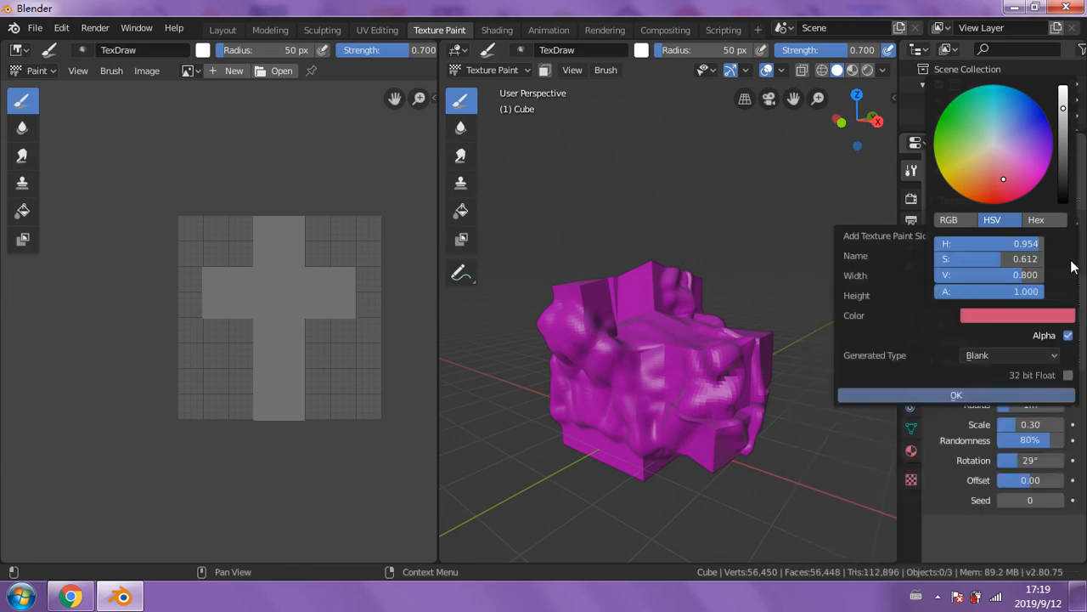
pyautogui.click(952, 394)
# - Choose a light orange brush colour and paint patches over the cube's upper blocks and bulges
pyautogui.moveTo(720, 409)
pyautogui.mouseDown(button='middle')
pyautogui.moveTo(686, 380)
pyautogui.moveTo(723, 352)
pyautogui.moveTo(728, 366)
pyautogui.moveTo(777, 358)
pyautogui.moveTo(764, 360)
pyautogui.mouseUp(button='middle')
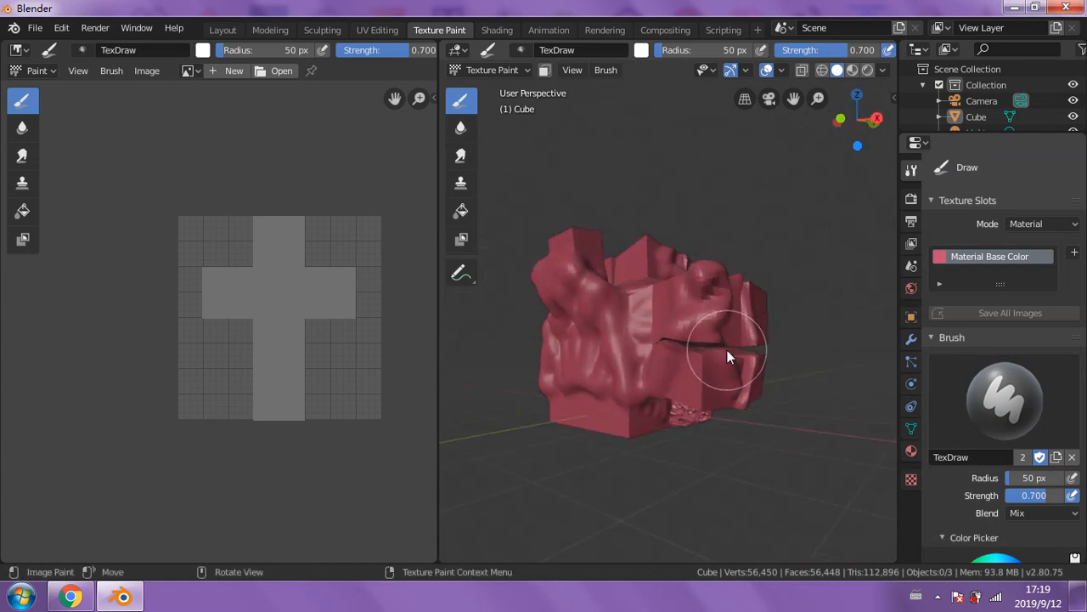
pyautogui.scroll(-5, 968, 245)
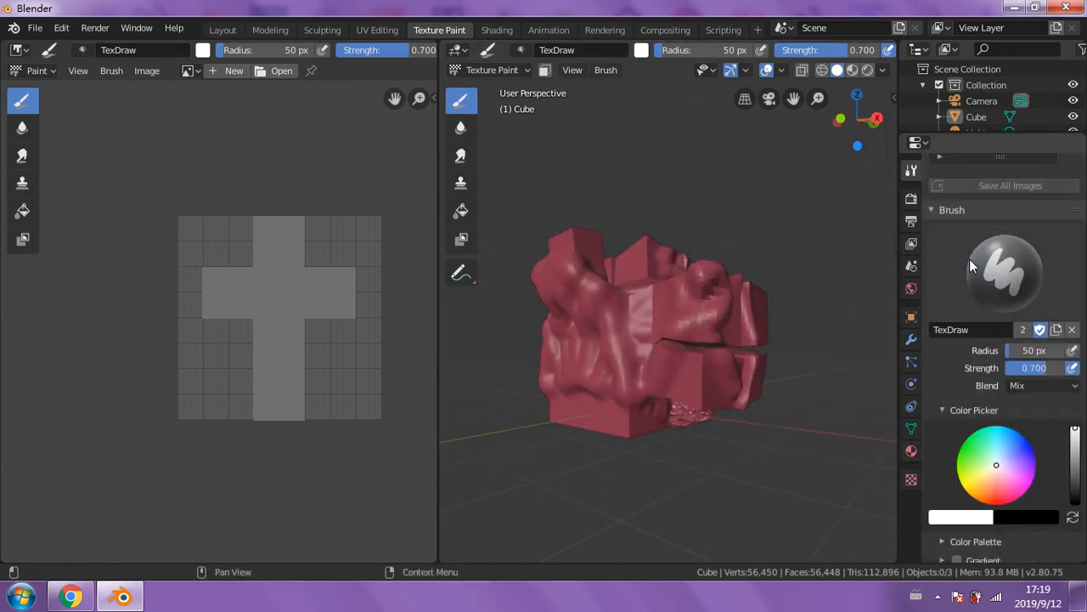
pyautogui.moveTo(998, 402); pyautogui.dragTo(989, 421)
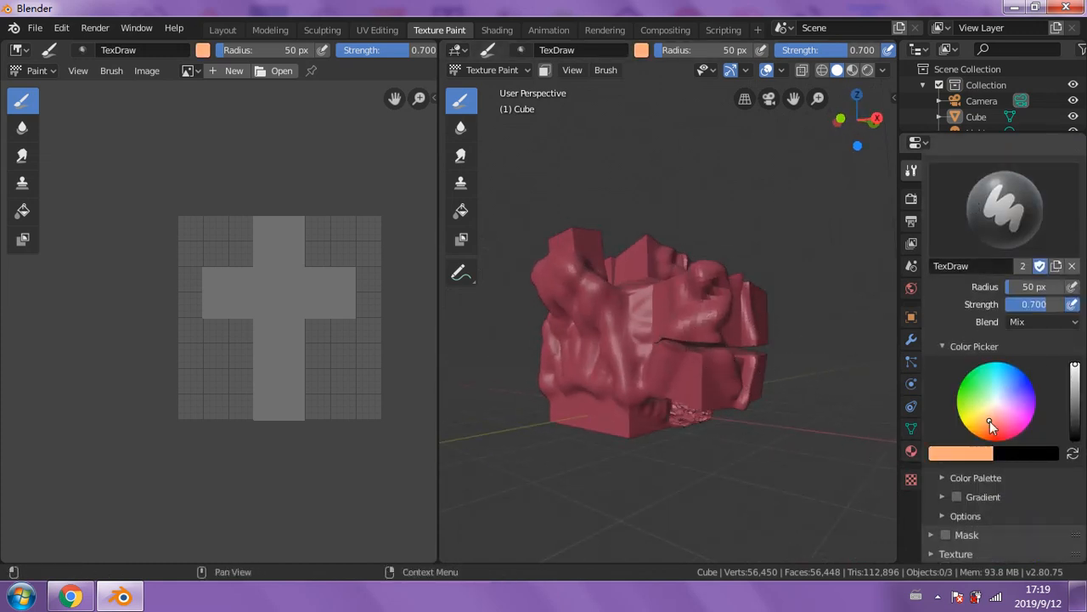
pyautogui.moveTo(627, 415)
pyautogui.mouseDown()
pyautogui.moveTo(627, 395)
pyautogui.moveTo(577, 356)
pyautogui.mouseUp()
pyautogui.moveTo(577, 355)
pyautogui.mouseDown(button='middle')
pyautogui.moveTo(639, 372)
pyautogui.moveTo(592, 347)
pyautogui.mouseUp(button='middle')
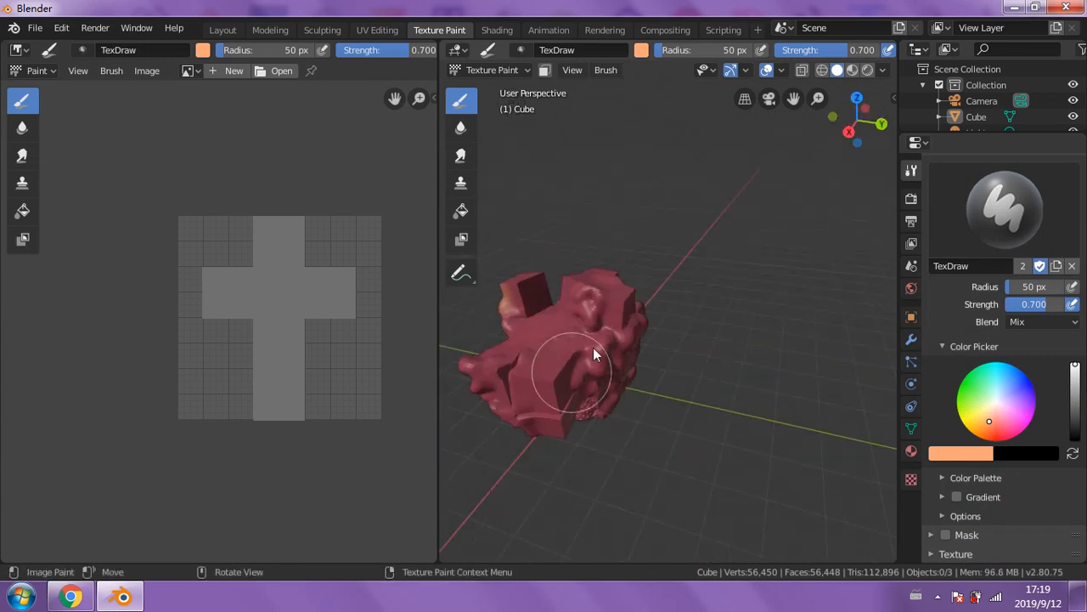
pyautogui.moveTo(615, 364); pyautogui.dragTo(614, 359)
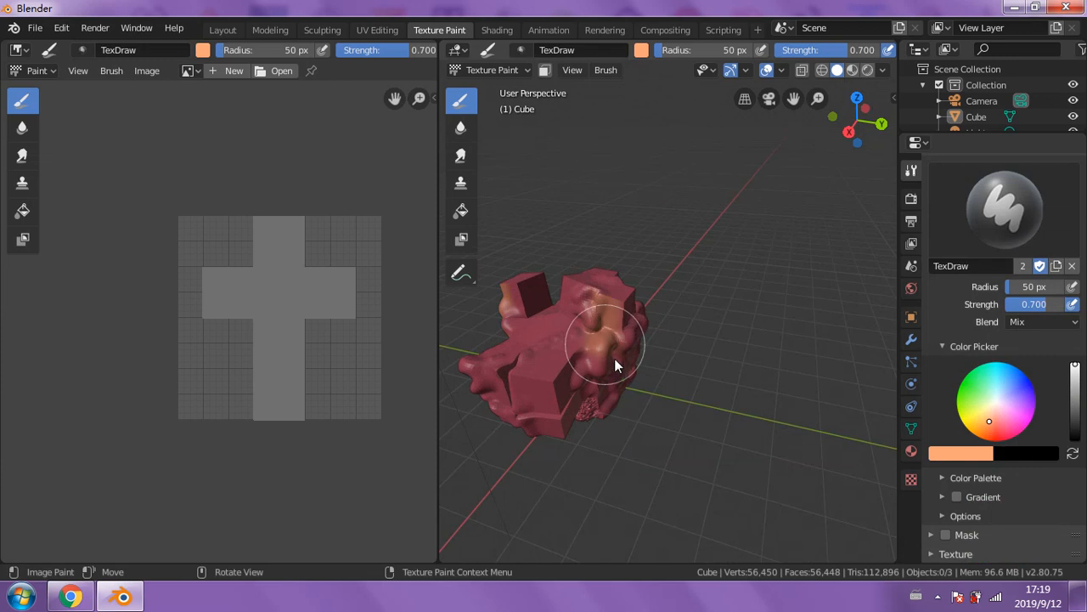
pyautogui.moveTo(615, 358)
pyautogui.mouseDown(button='middle')
pyautogui.moveTo(580, 333)
pyautogui.moveTo(677, 369)
pyautogui.moveTo(488, 139)
pyautogui.mouseUp(button='middle')
# - Raise the paint brush strength to 1.000 and paint orange across the mesh's top surface and adjoining block faces
pyautogui.moveTo(403, 48); pyautogui.dragTo(437, 48)
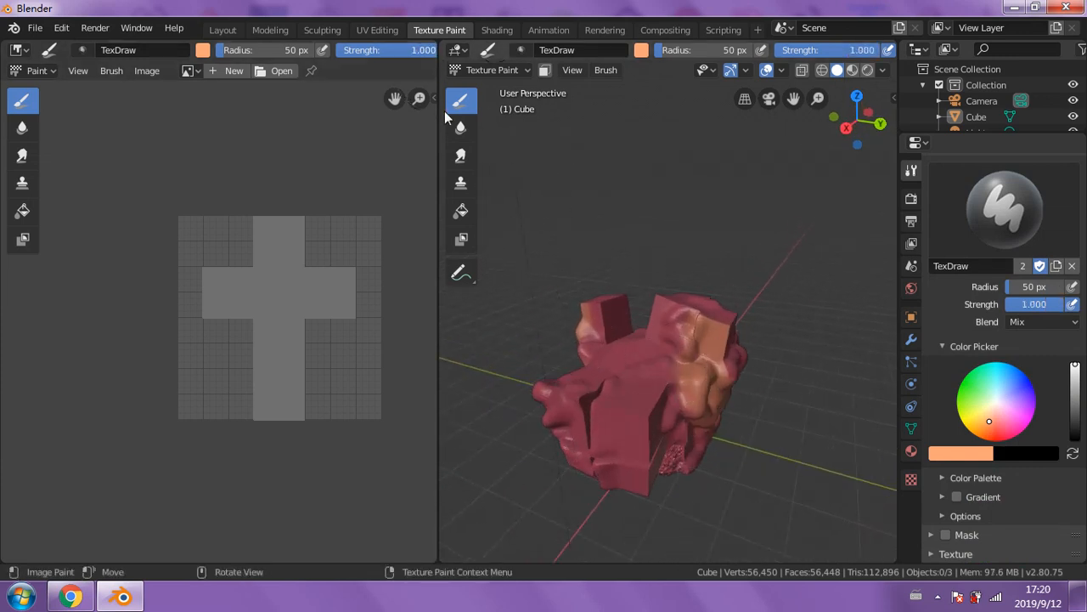
pyautogui.moveTo(441, 113); pyautogui.dragTo(444, 113)
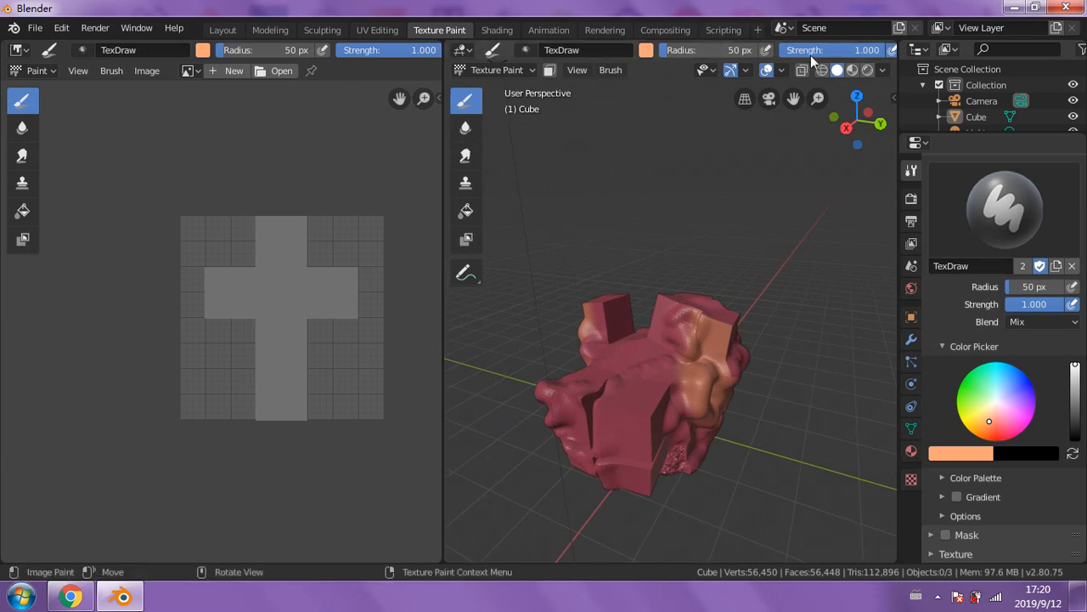
pyautogui.click(643, 395)
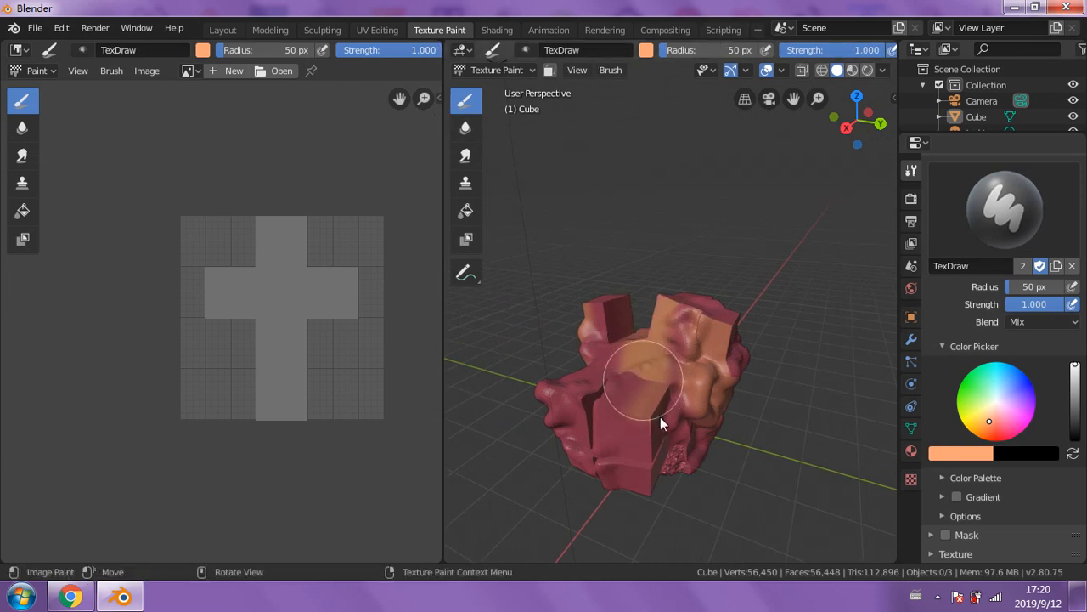
pyautogui.moveTo(653, 434); pyautogui.dragTo(630, 376)
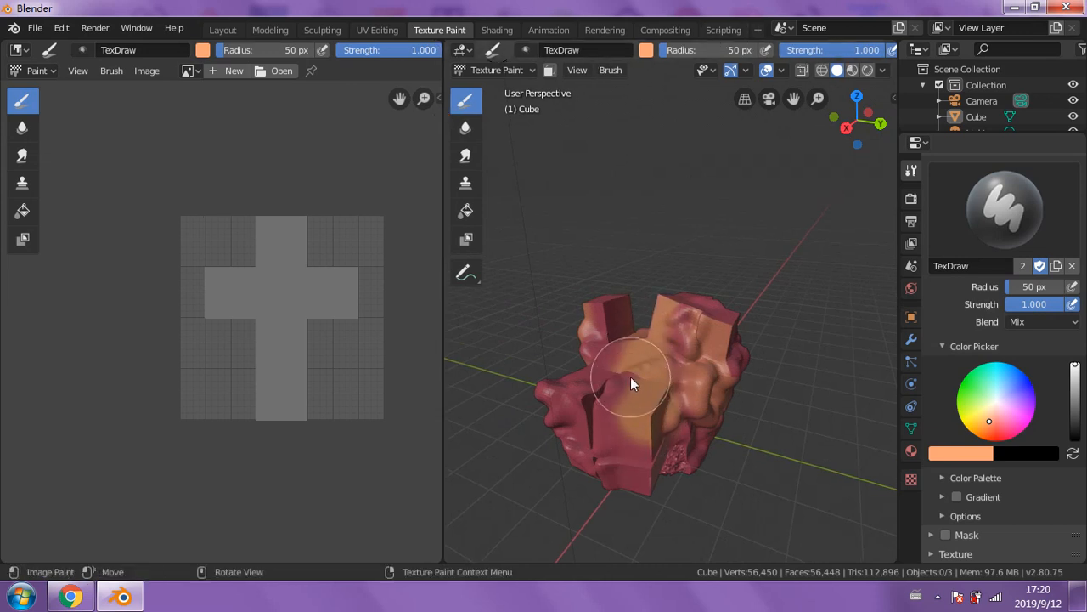
pyautogui.moveTo(630, 376)
pyautogui.mouseDown(button='middle')
pyautogui.moveTo(622, 397)
pyautogui.moveTo(614, 391)
pyautogui.moveTo(674, 409)
pyautogui.moveTo(703, 362)
pyautogui.mouseUp(button='middle')
pyautogui.scroll(7, 667, 391)
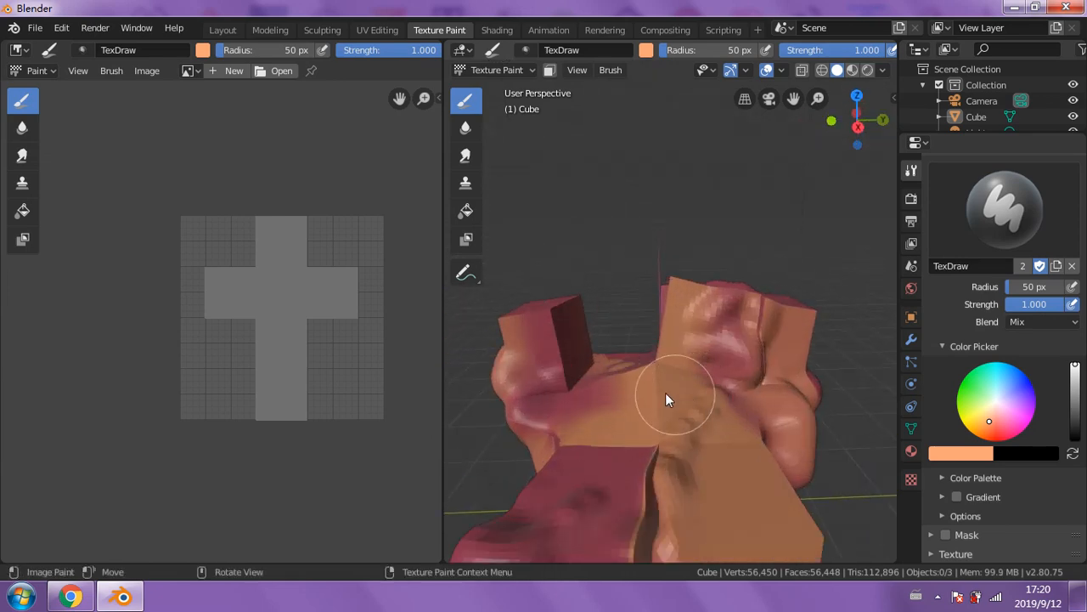
# - Reduce the paint brush radius to 38 px and paint an orange patch on the protruding block beside the split
pyautogui.moveTo(665, 392); pyautogui.dragTo(663, 243, button='middle')
pyautogui.scroll(-5, 663, 243)
pyautogui.moveTo(638, 315)
pyautogui.mouseDown(button='middle')
pyautogui.moveTo(660, 230)
pyautogui.moveTo(665, 338)
pyautogui.mouseUp(button='middle')
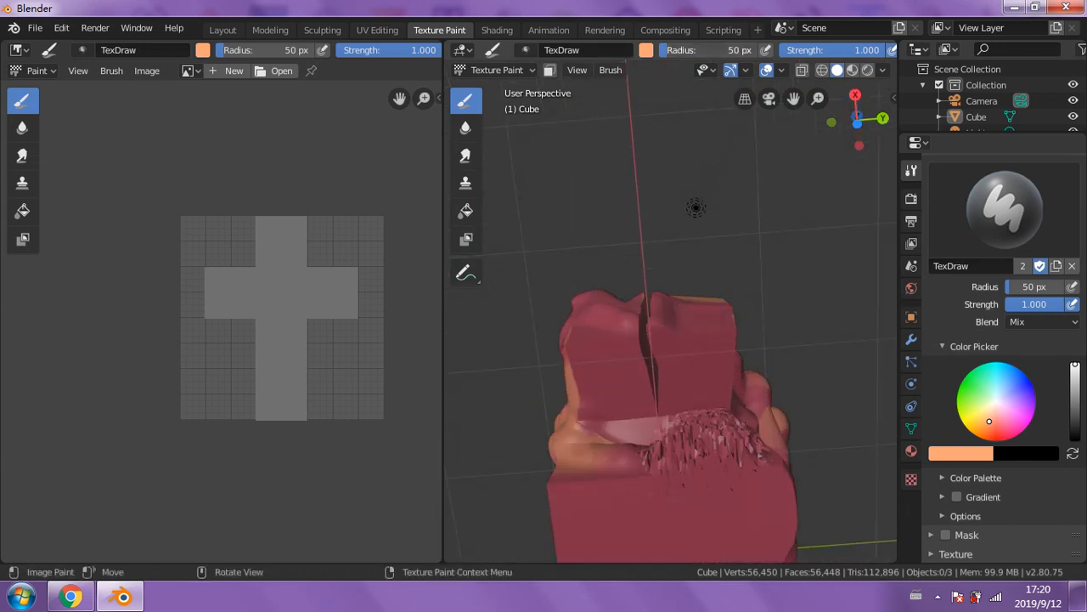
pyautogui.moveTo(668, 50); pyautogui.dragTo(665, 50)
pyautogui.moveTo(598, 355)
pyautogui.mouseDown()
pyautogui.moveTo(607, 382)
pyautogui.moveTo(583, 432)
pyautogui.moveTo(651, 388)
pyautogui.mouseUp()
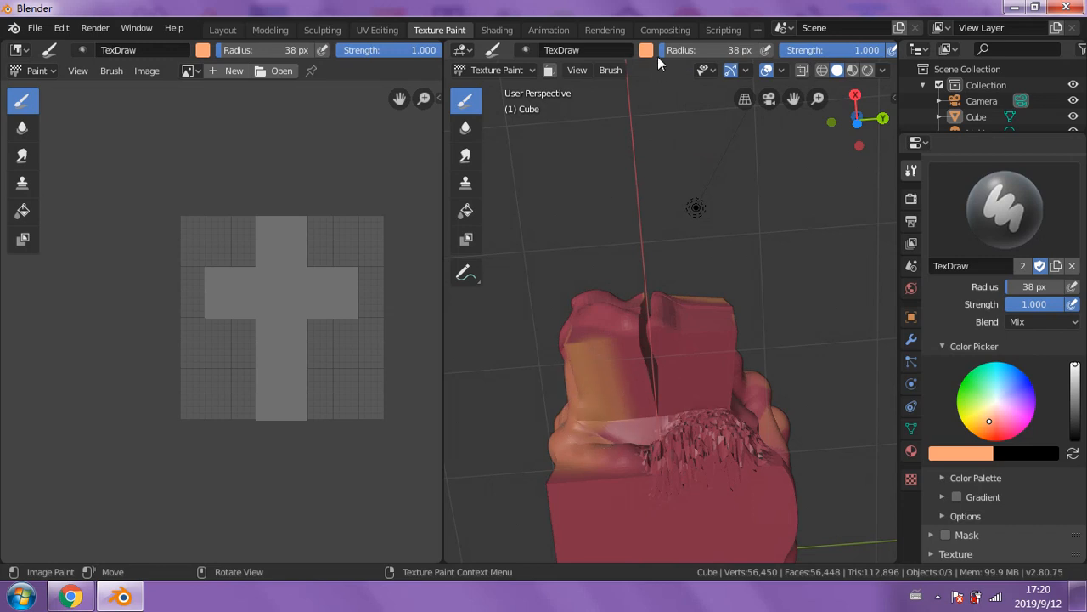
# - Paint a wide orange wavy stroke on the mesh's flat face, and a thinner zigzag beside it with an 18 px brush radius
pyautogui.moveTo(733, 490); pyautogui.dragTo(699, 448, button='middle')
pyautogui.moveTo(638, 374)
pyautogui.mouseDown()
pyautogui.moveTo(626, 498)
pyautogui.moveTo(870, 514)
pyautogui.mouseUp()
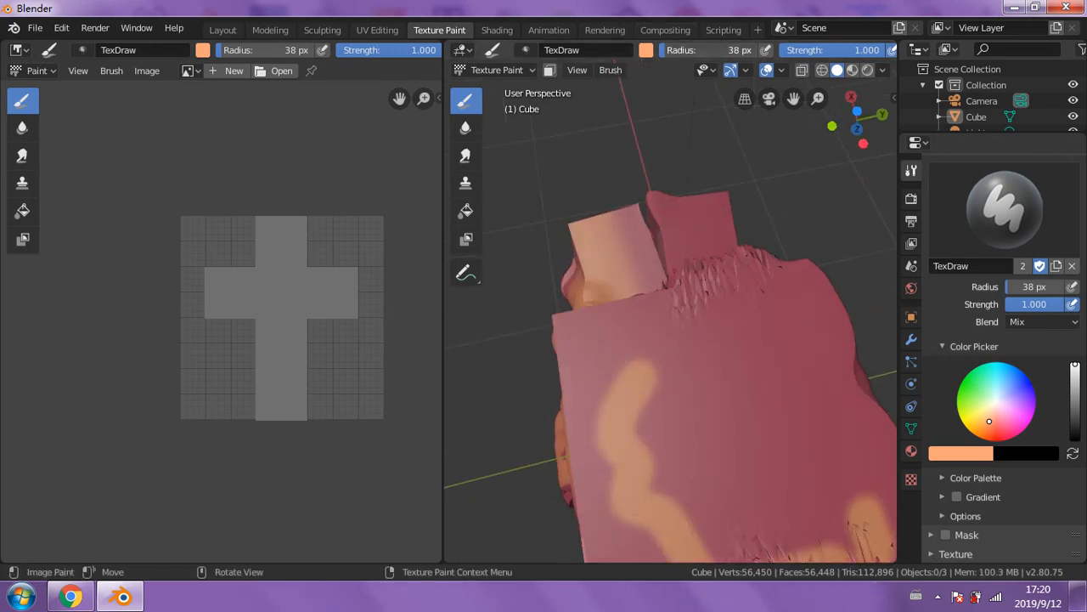
pyautogui.moveTo(705, 50); pyautogui.dragTo(700, 50)
pyautogui.moveTo(800, 349); pyautogui.dragTo(830, 374)
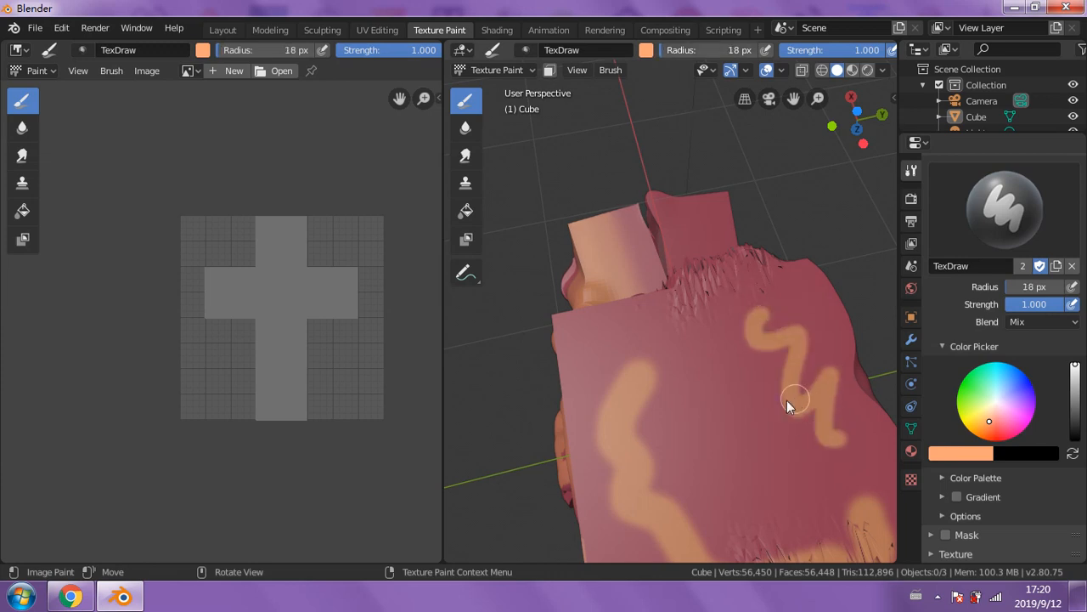
# - Create a new brush texture and load kloofendal_48d_partly_cloudy_1k.hdr from the Desktop folder as its image
pyautogui.moveTo(786, 400)
pyautogui.mouseDown(button='middle')
pyautogui.moveTo(711, 401)
pyautogui.moveTo(866, 451)
pyautogui.moveTo(694, 417)
pyautogui.mouseUp(button='middle')
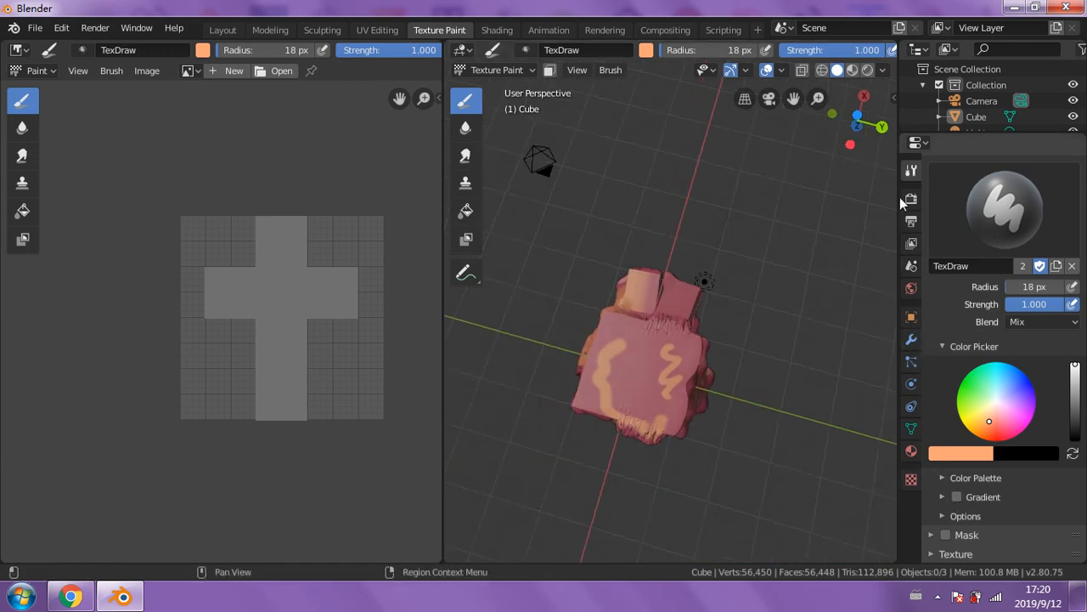
pyautogui.click(911, 481)
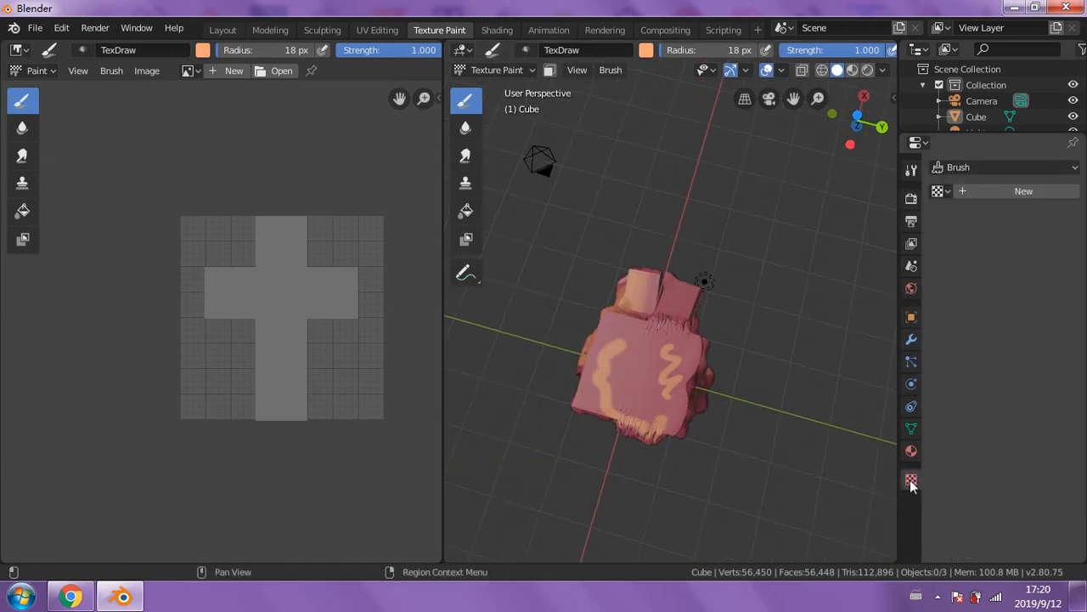
pyautogui.click(963, 191)
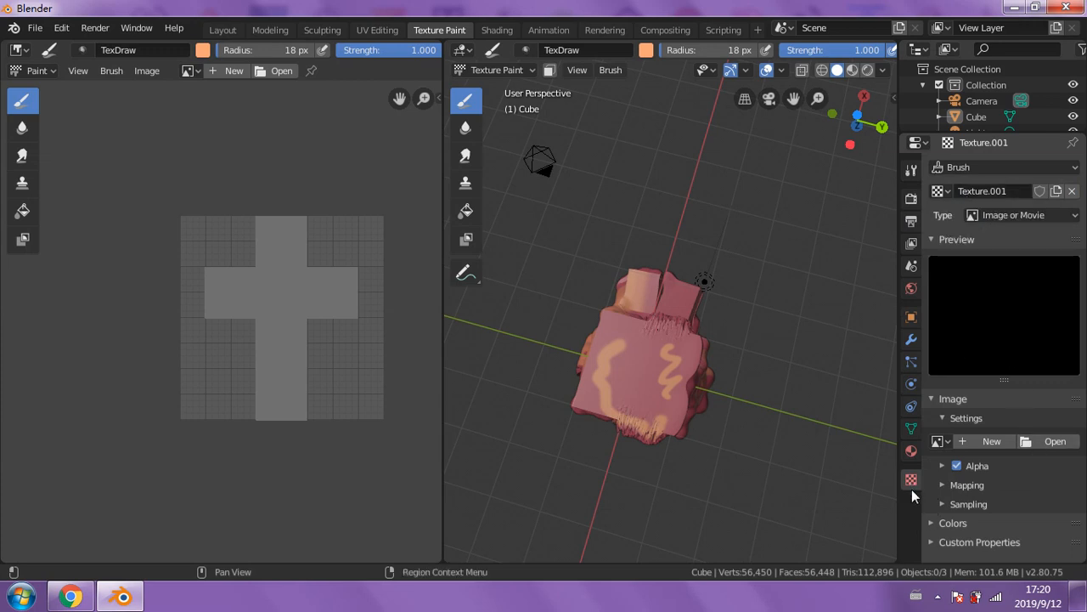
pyautogui.click(1060, 441)
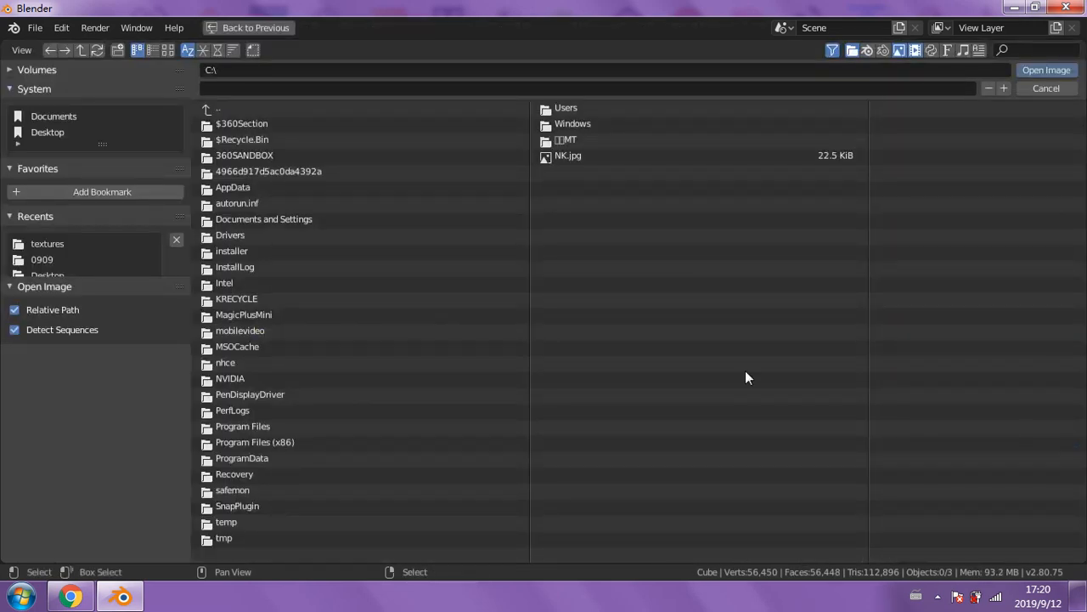
pyautogui.click(56, 133)
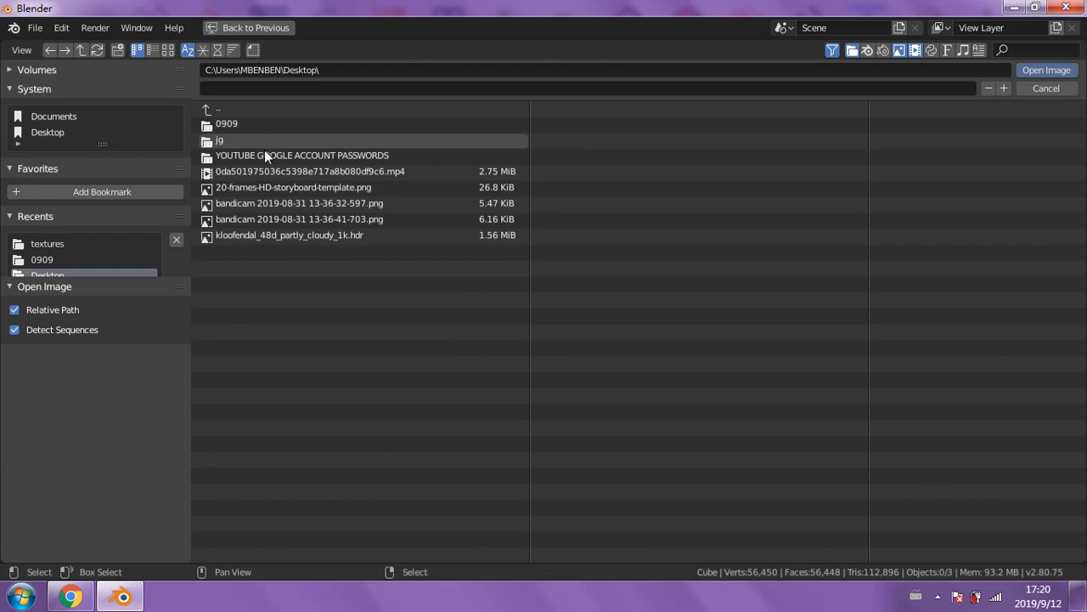
pyautogui.doubleClick(249, 235)
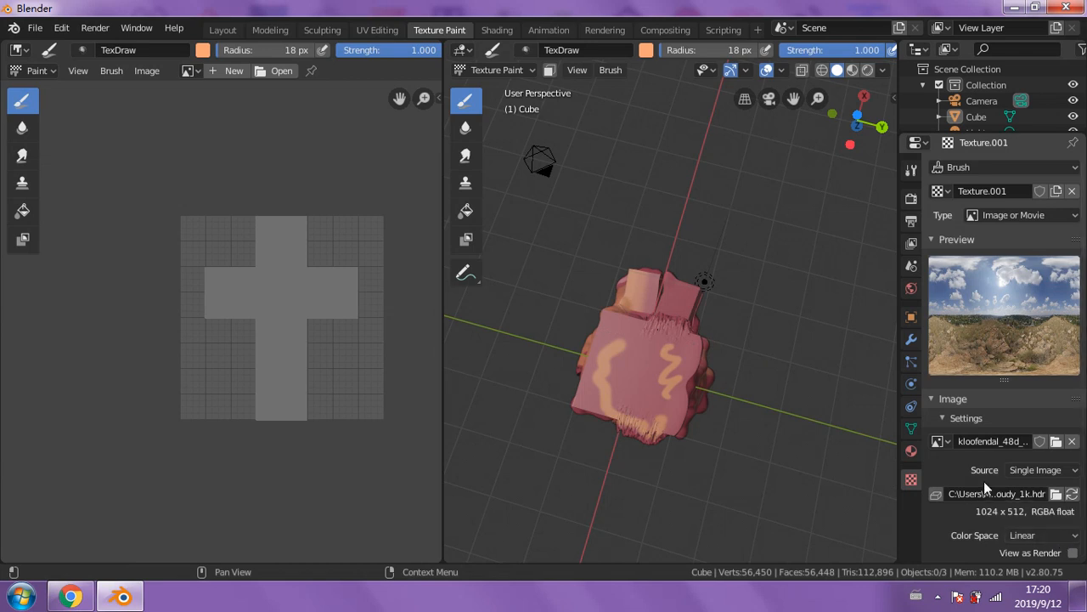
# - Set the paint brush's texture mapping to Stencil
pyautogui.click(912, 171)
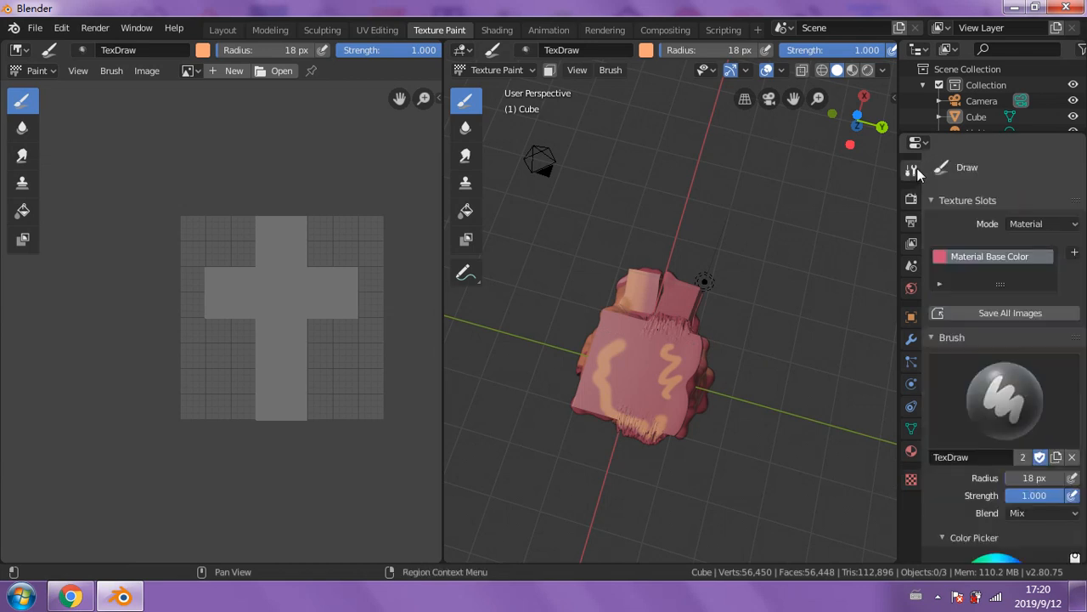
pyautogui.scroll(-4, 1035, 382)
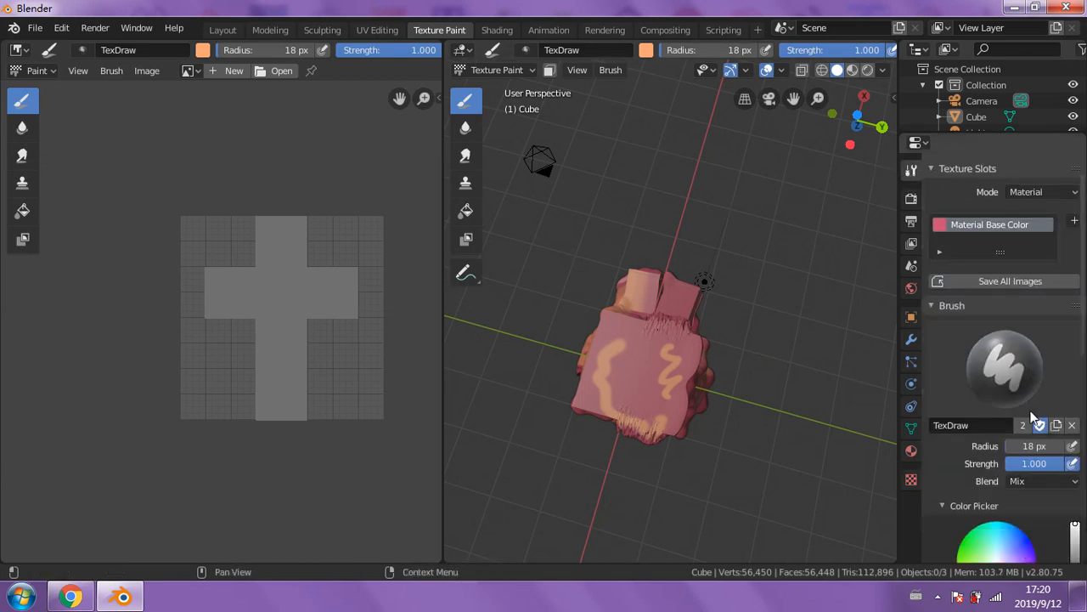
pyautogui.scroll(-3, 1030, 412)
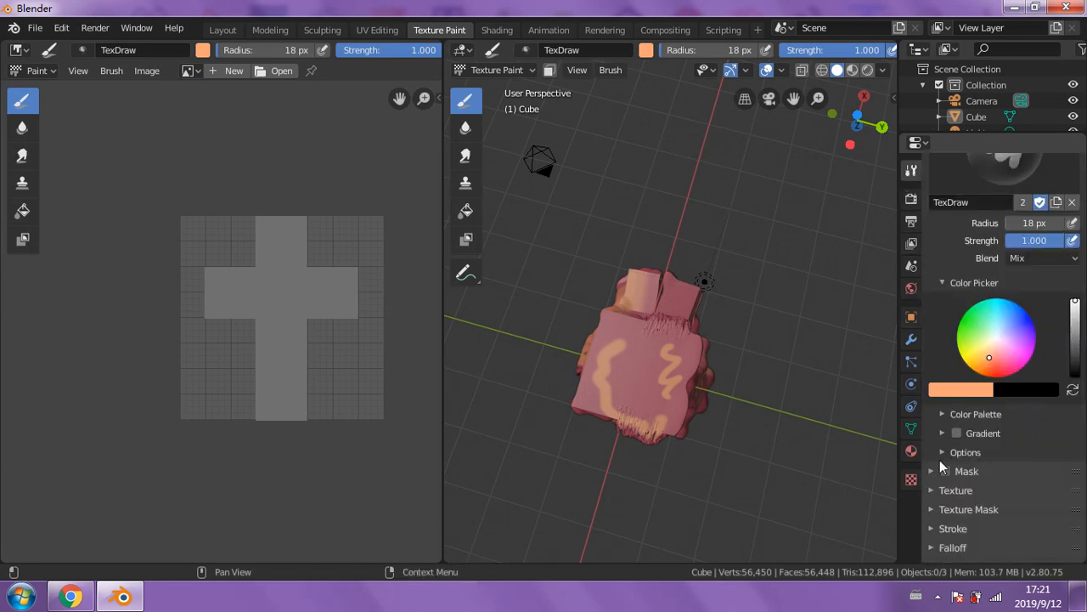
pyautogui.click(935, 490)
pyautogui.scroll(-3, 959, 491)
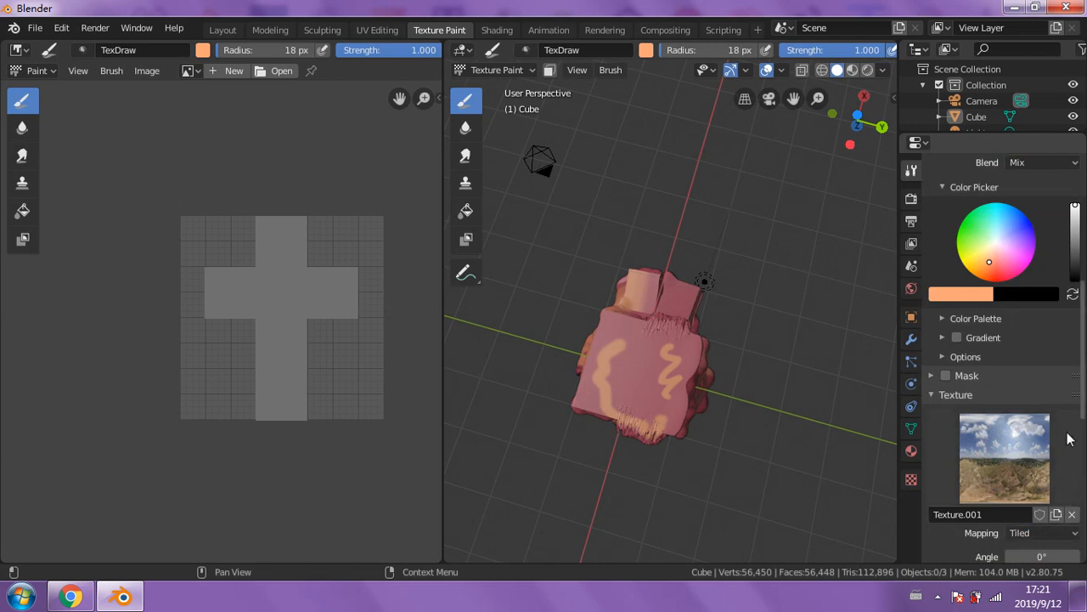
pyautogui.scroll(-1, 1051, 474)
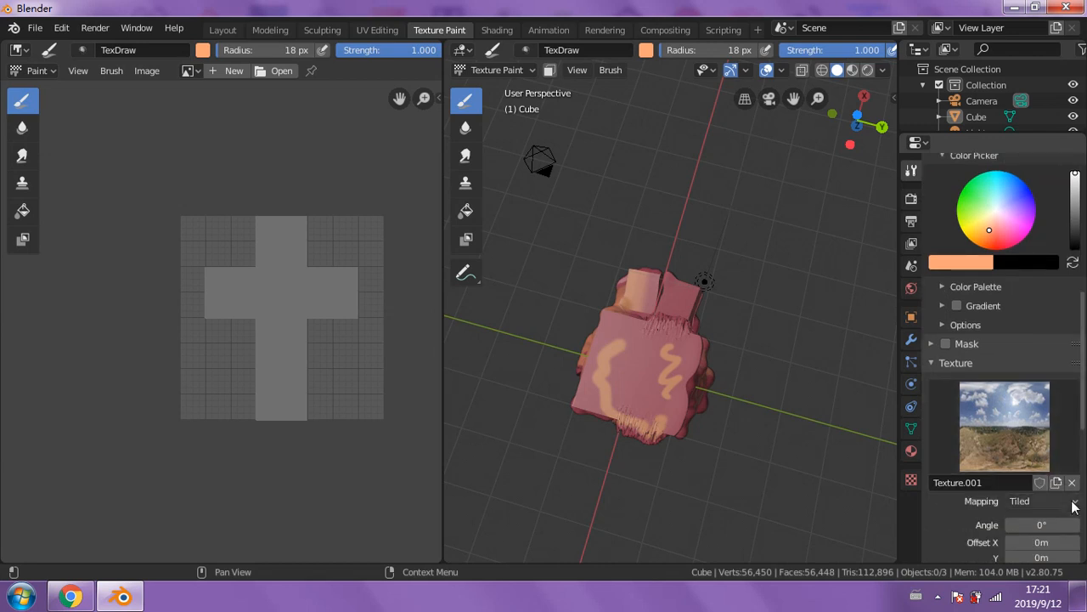
pyautogui.click(1070, 502)
pyautogui.click(1032, 412)
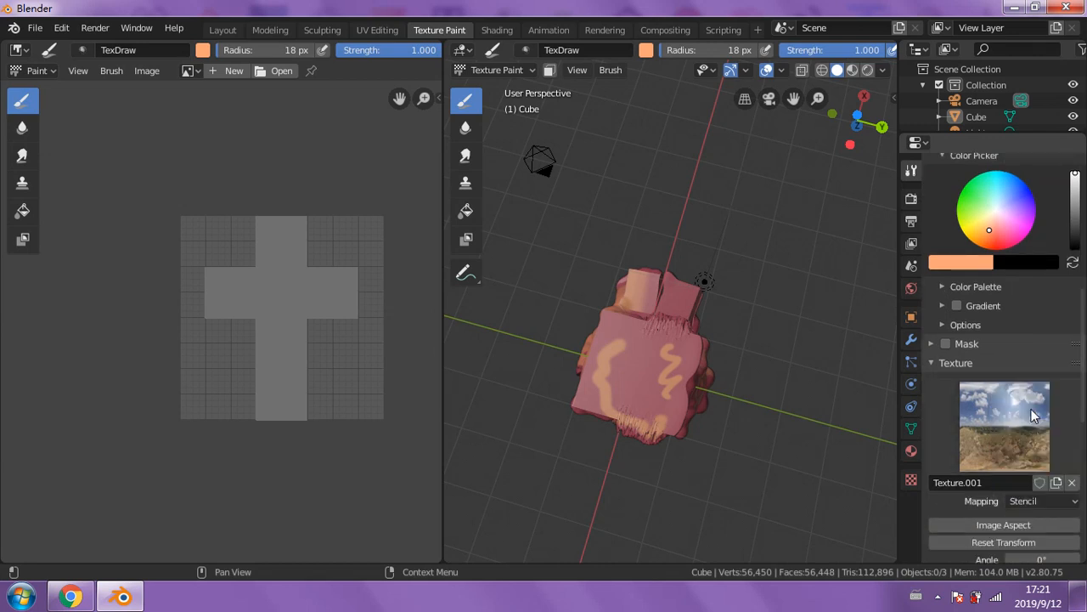
# - Shrink the sky stencil over the flat face between the orange strokes and paint it on with a 73 px brush radius
pyautogui.moveTo(544, 375); pyautogui.dragTo(592, 351, button='right')
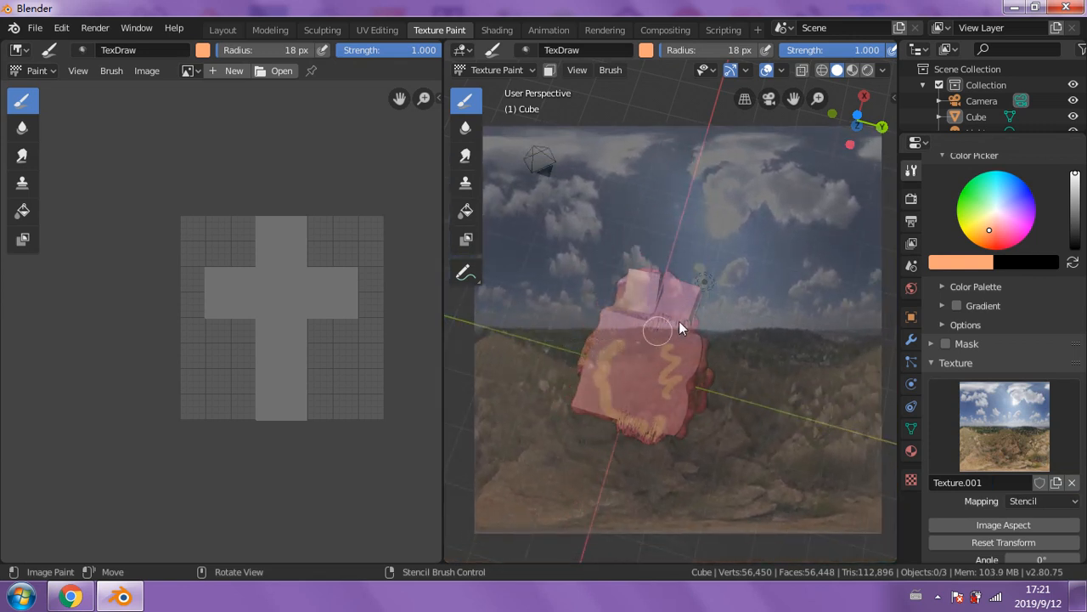
pyautogui.keyDown('shift'); pyautogui.moveTo(752, 293); pyautogui.dragTo(688, 350, button='right'); pyautogui.keyUp('shift')
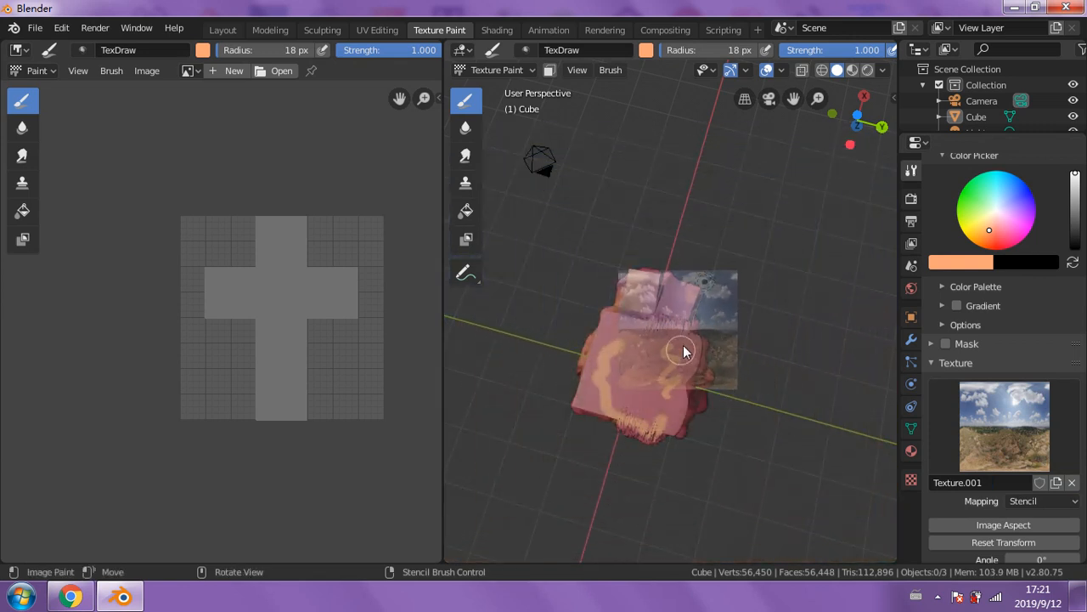
pyautogui.scroll(5, 684, 355)
pyautogui.scroll(-5, 716, 308)
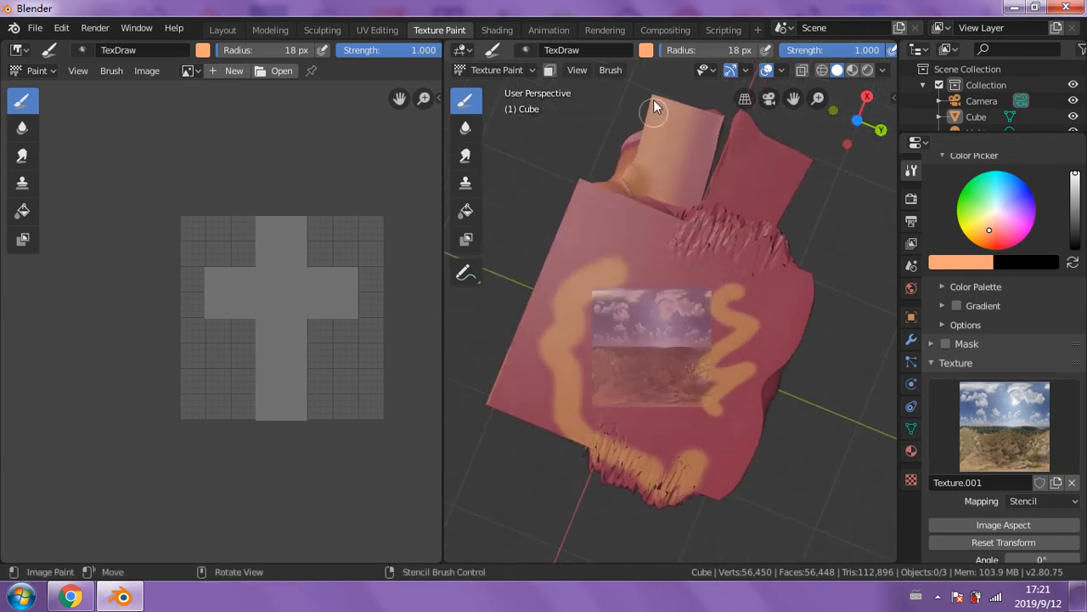
pyautogui.moveTo(666, 51); pyautogui.dragTo(729, 51)
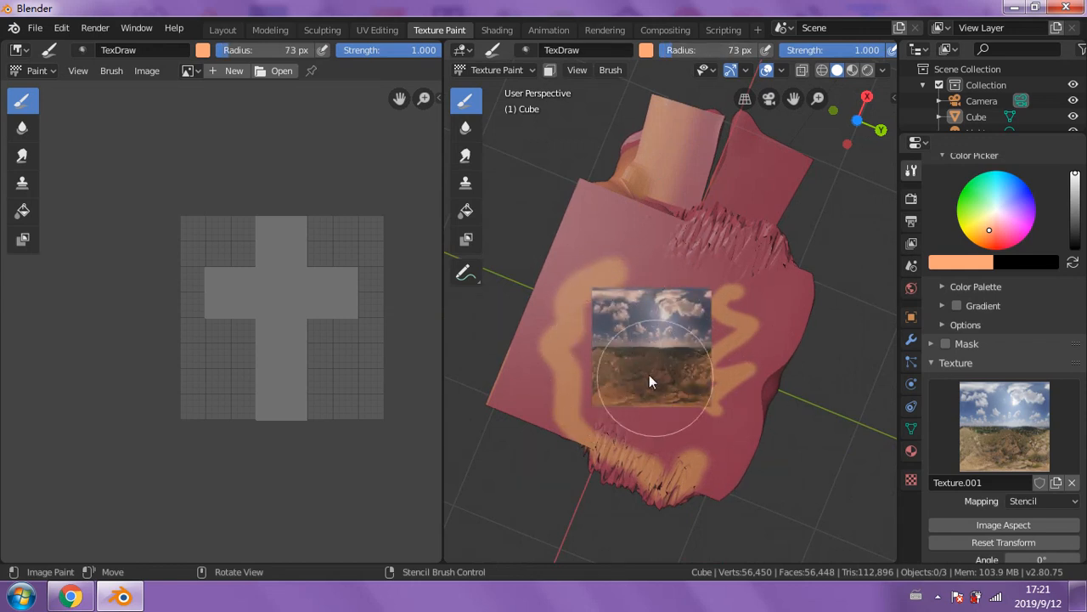
# - Change the brush colour to a pale pink near white and paint the stencil image over part of the earlier stamp and the adjacent surface
pyautogui.moveTo(663, 334)
pyautogui.mouseDown(button='middle')
pyautogui.moveTo(664, 360)
pyautogui.moveTo(665, 323)
pyautogui.moveTo(691, 475)
pyautogui.mouseUp(button='middle')
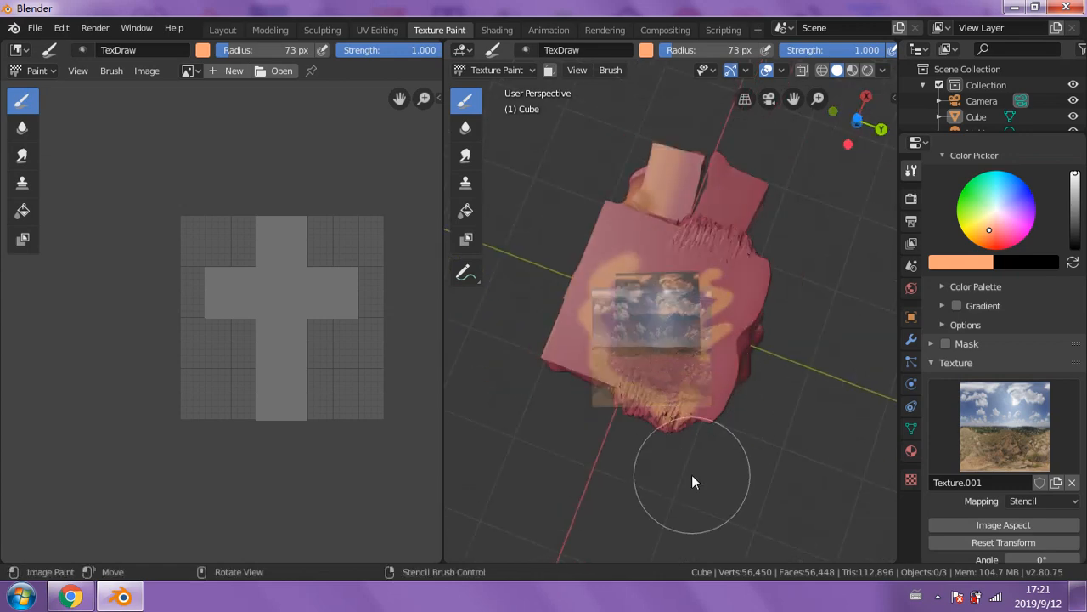
pyautogui.moveTo(780, 433)
pyautogui.mouseDown(button='middle')
pyautogui.moveTo(748, 442)
pyautogui.moveTo(685, 398)
pyautogui.moveTo(684, 418)
pyautogui.moveTo(767, 419)
pyautogui.moveTo(798, 382)
pyautogui.mouseUp(button='middle')
pyautogui.moveTo(988, 229); pyautogui.dragTo(999, 215)
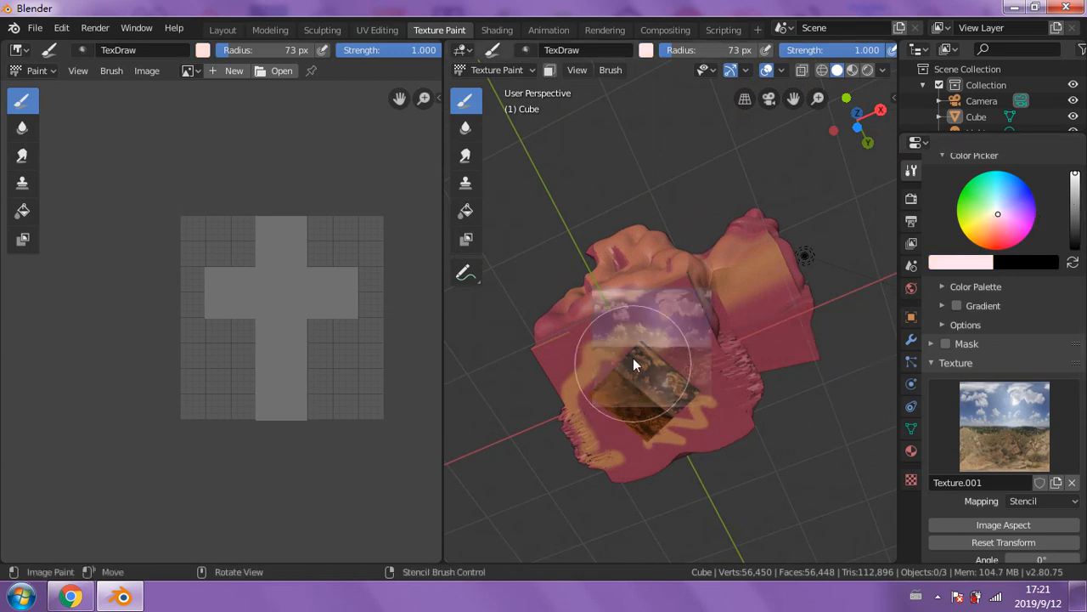
pyautogui.moveTo(622, 377); pyautogui.dragTo(700, 397)
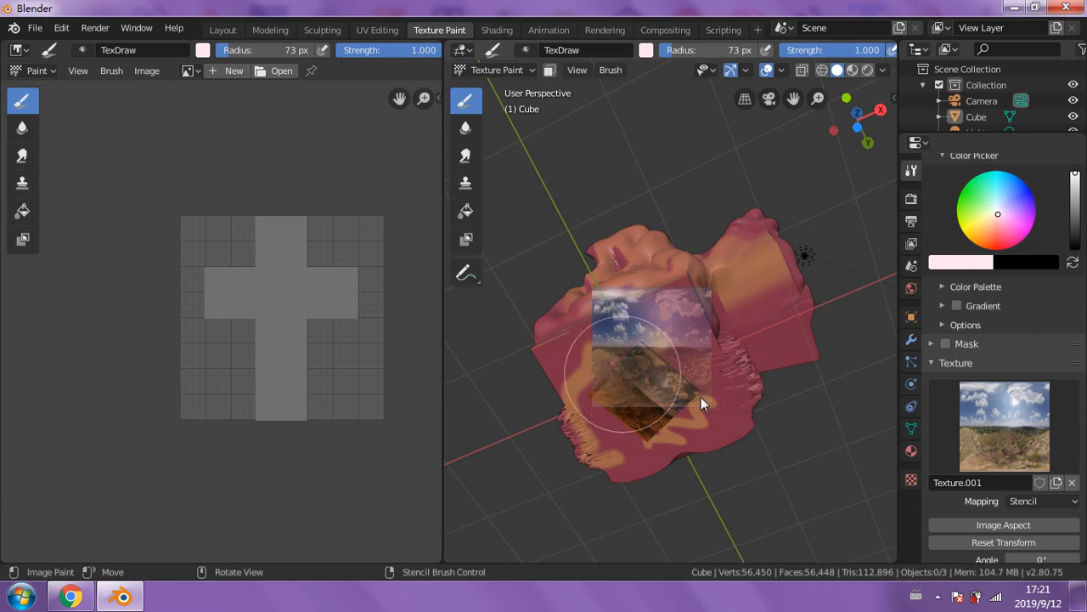
pyautogui.moveTo(700, 320)
pyautogui.mouseDown()
pyautogui.moveTo(656, 336)
pyautogui.moveTo(593, 323)
pyautogui.moveTo(653, 383)
pyautogui.moveTo(677, 307)
pyautogui.mouseUp()
# - Shrink the stencil further and paint the landscape image onto the front face of the upper protruding block
pyautogui.moveTo(678, 308); pyautogui.dragTo(642, 458, button='middle')
pyautogui.scroll(-3, 679, 484)
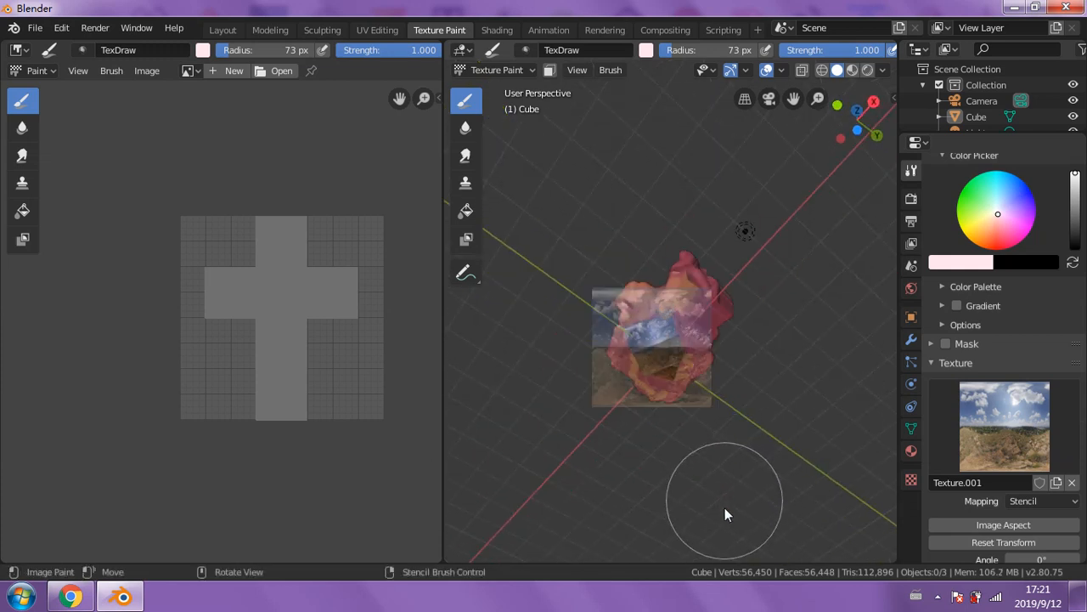
pyautogui.moveTo(725, 507); pyautogui.dragTo(674, 486, button='middle')
pyautogui.scroll(5, 698, 455)
pyautogui.moveTo(697, 452)
pyautogui.mouseDown(button='middle')
pyautogui.moveTo(640, 506)
pyautogui.moveTo(728, 425)
pyautogui.moveTo(668, 368)
pyautogui.moveTo(672, 401)
pyautogui.moveTo(655, 394)
pyautogui.mouseUp(button='middle')
pyautogui.moveTo(645, 418); pyautogui.dragTo(636, 411)
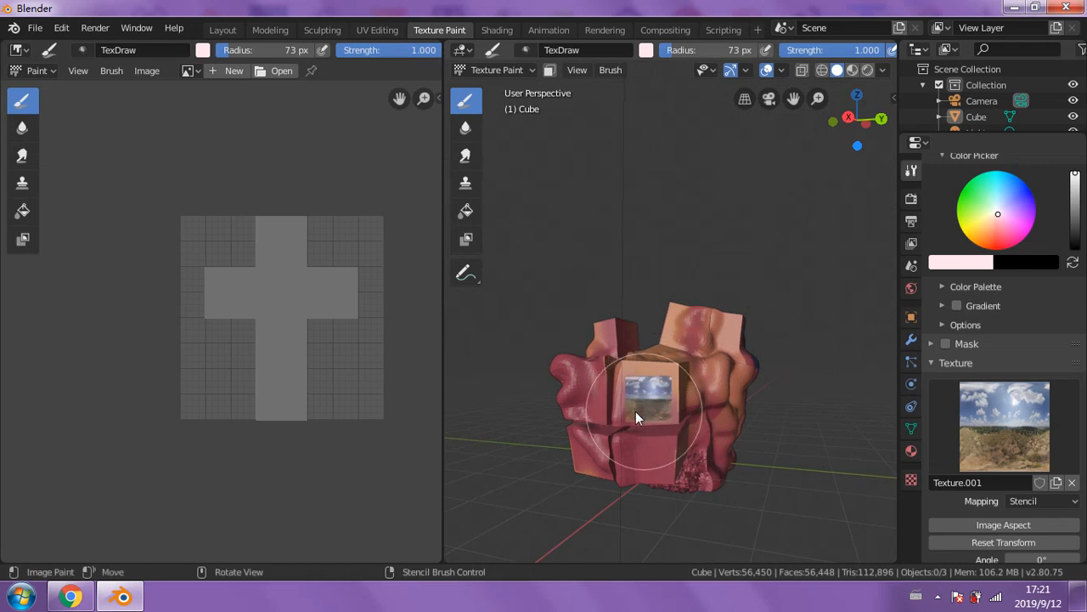
# - Move the stencil onto the lower block's front face and stamp a small landscape image there
pyautogui.moveTo(681, 431)
pyautogui.mouseDown(button='middle')
pyautogui.moveTo(685, 364)
pyautogui.moveTo(664, 364)
pyautogui.mouseUp(button='middle')
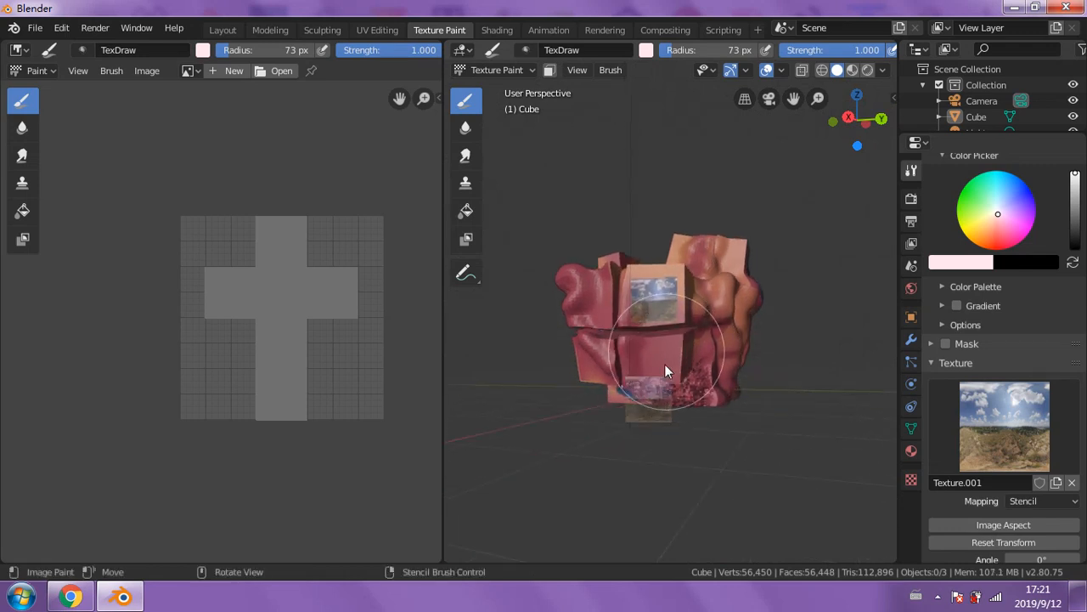
pyautogui.scroll(4, 667, 366)
pyautogui.scroll(3, 667, 381)
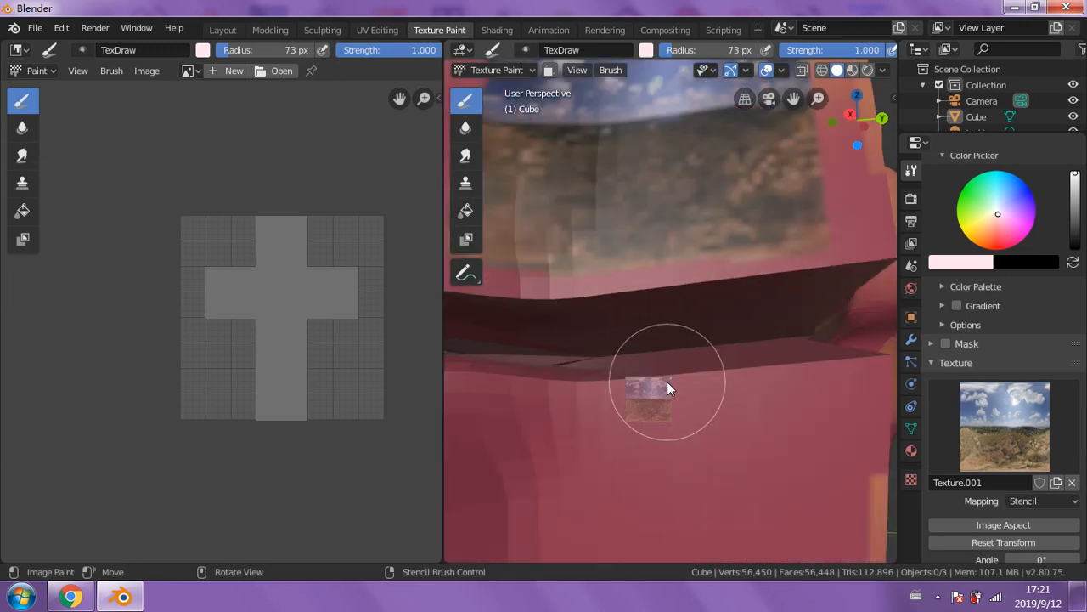
pyautogui.scroll(-2, 687, 253)
pyautogui.moveTo(686, 253); pyautogui.dragTo(681, 281, button='middle')
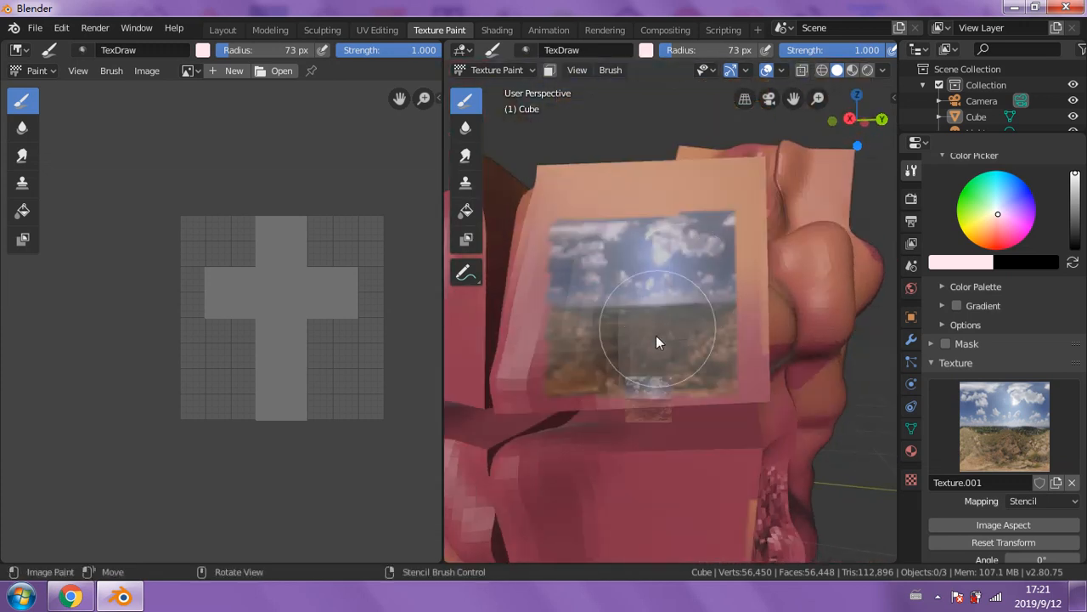
pyautogui.scroll(-3, 655, 348)
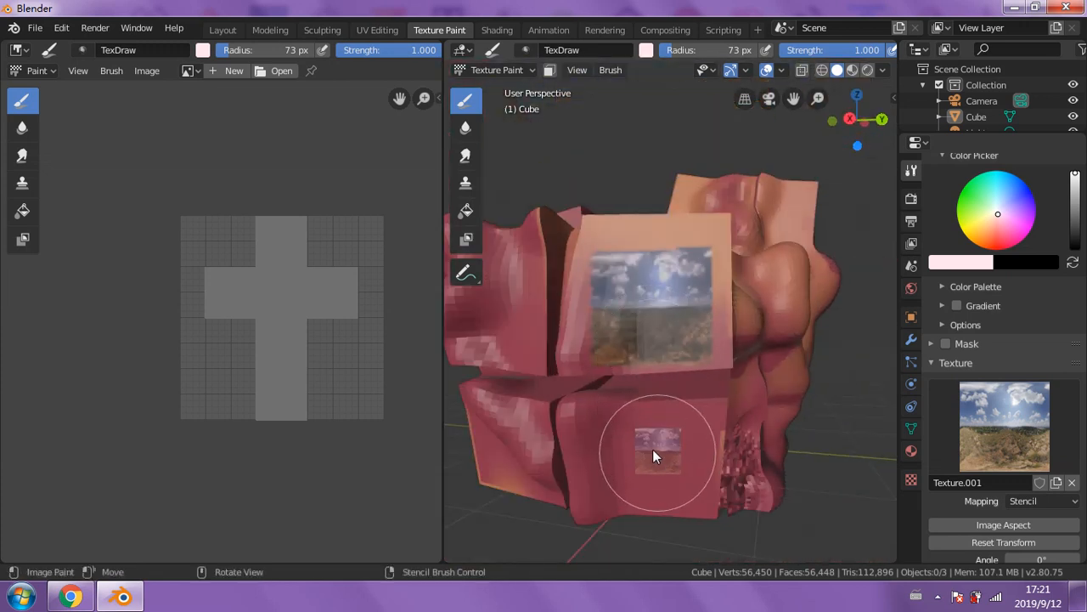
pyautogui.click(653, 446)
pyautogui.scroll(-2, 770, 557)
pyautogui.scroll(3, 752, 479)
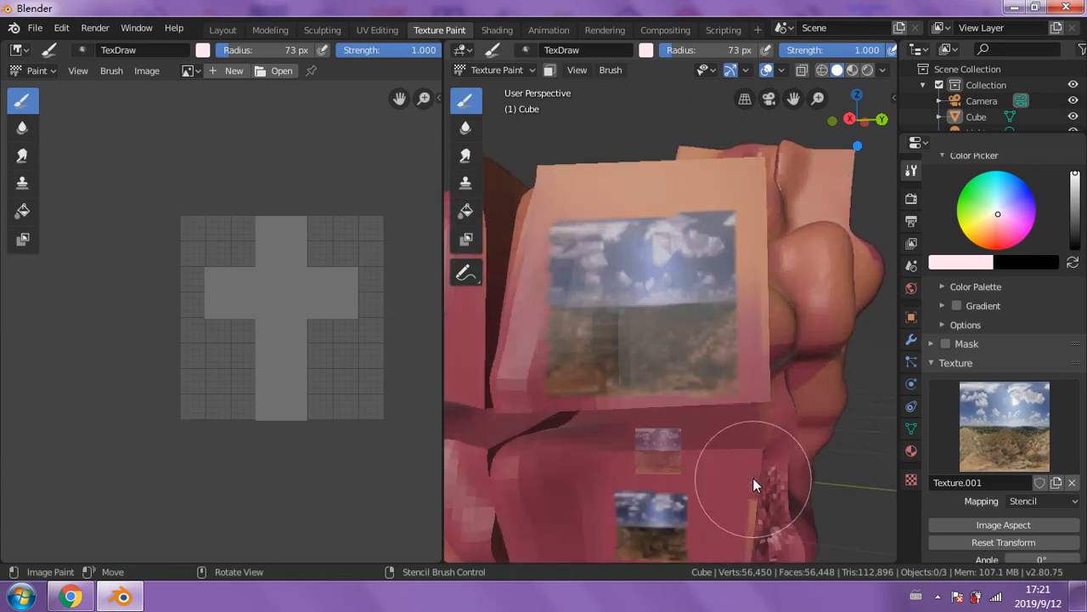
# - Remove the landscape image texture from the paint brush
pyautogui.scroll(-3, 809, 467)
pyautogui.moveTo(791, 448)
pyautogui.mouseDown(button='middle')
pyautogui.moveTo(801, 468)
pyautogui.moveTo(786, 473)
pyautogui.moveTo(701, 425)
pyautogui.moveTo(737, 436)
pyautogui.mouseUp(button='middle')
pyautogui.scroll(-2, 786, 473)
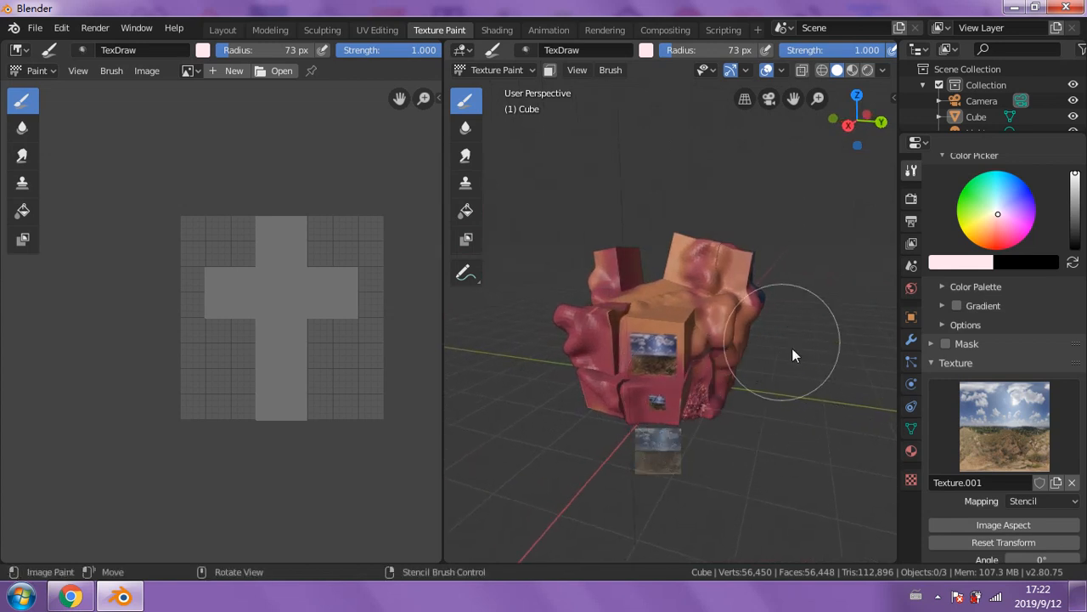
pyautogui.moveTo(728, 338)
pyautogui.mouseDown(button='middle')
pyautogui.moveTo(714, 315)
pyautogui.moveTo(713, 374)
pyautogui.mouseUp(button='middle')
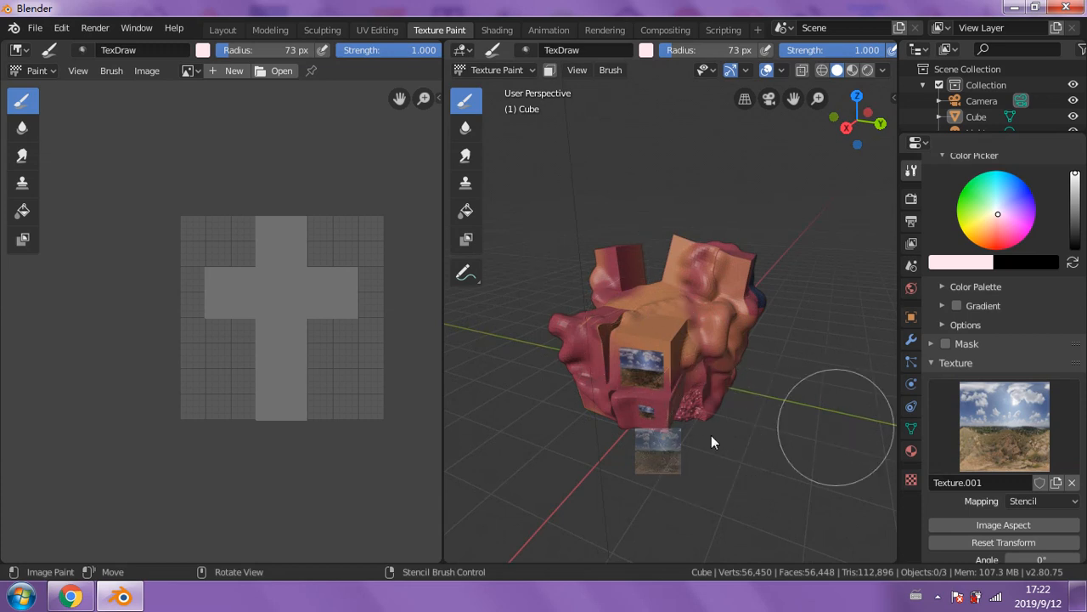
pyautogui.click(1072, 482)
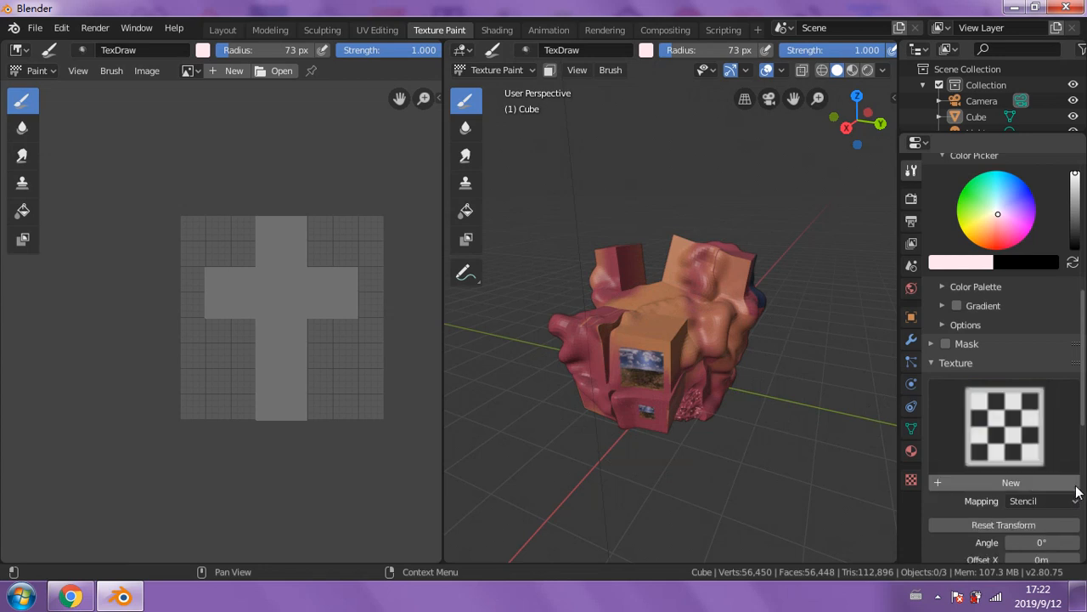
# - Switch the sculpted cube from Texture Paint to Edit Mode
pyautogui.moveTo(677, 338)
pyautogui.mouseDown(button='middle')
pyautogui.moveTo(554, 347)
pyautogui.moveTo(715, 386)
pyautogui.moveTo(729, 346)
pyautogui.mouseUp(button='middle')
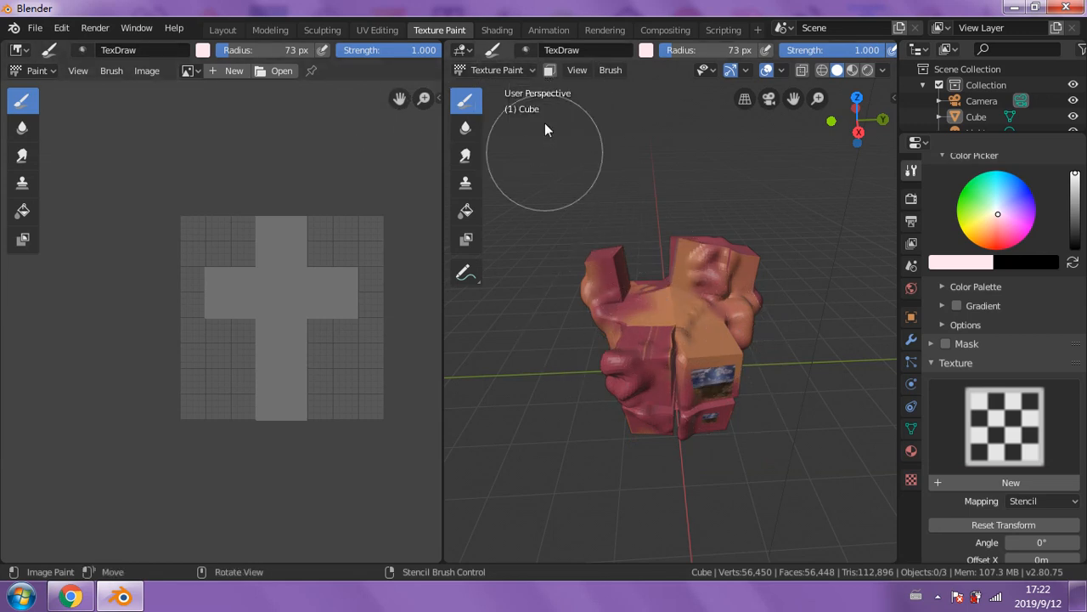
pyautogui.click(535, 70)
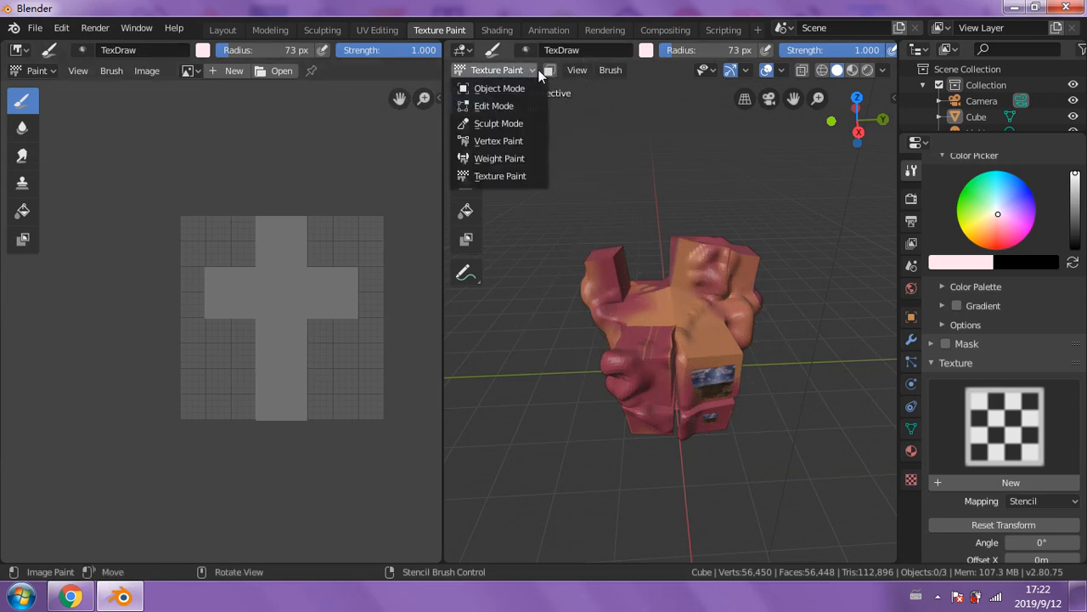
pyautogui.click(508, 104)
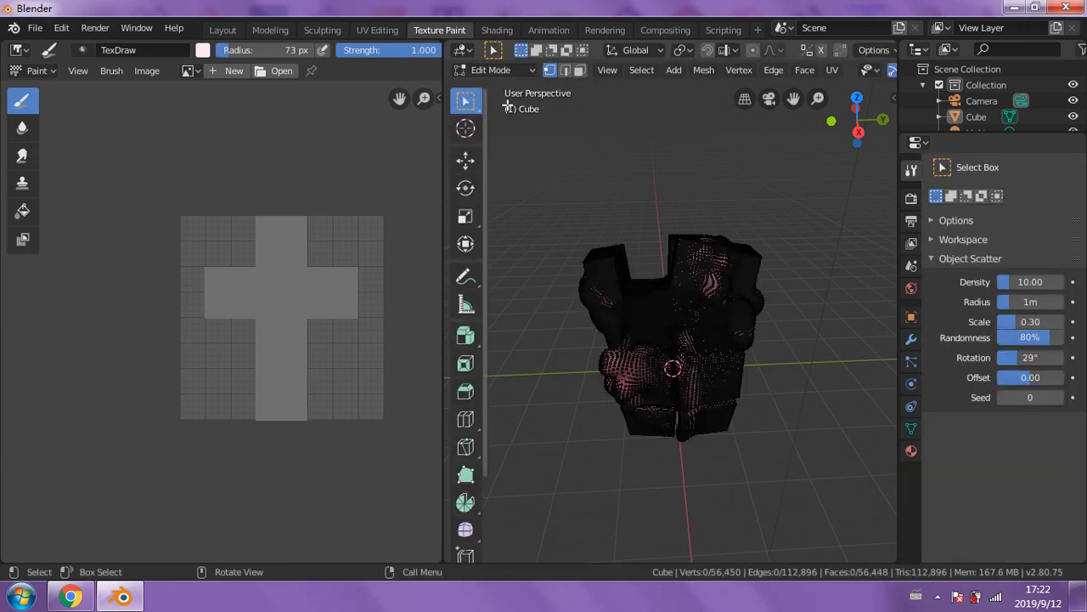
pyautogui.rightClick(641, 324)
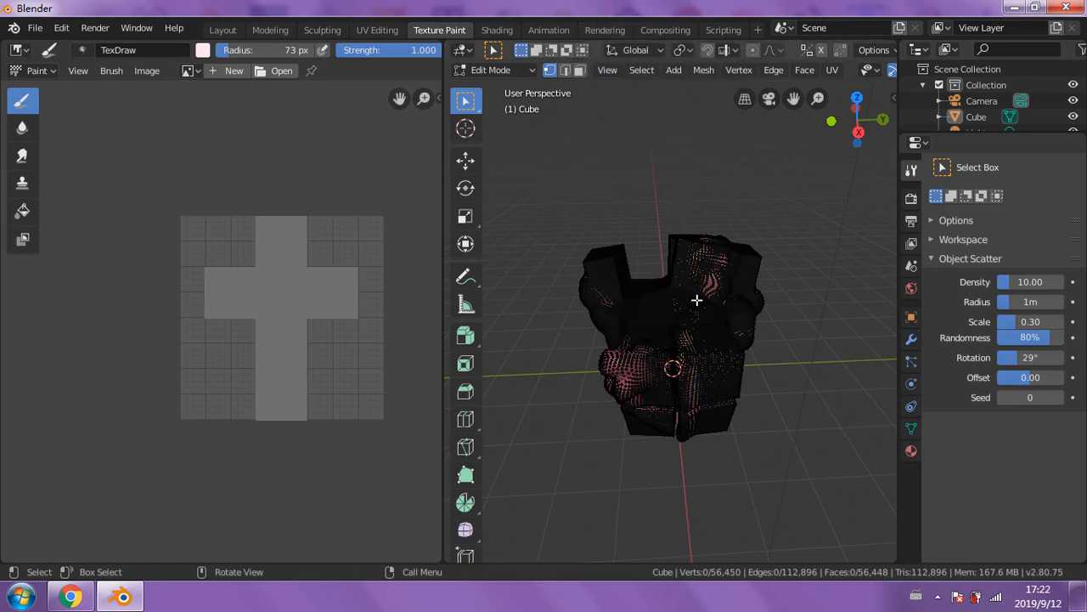
# - Unwrap the UVs of the entire sculpted mesh and return the cube to Texture Paint mode
pyautogui.press('a')
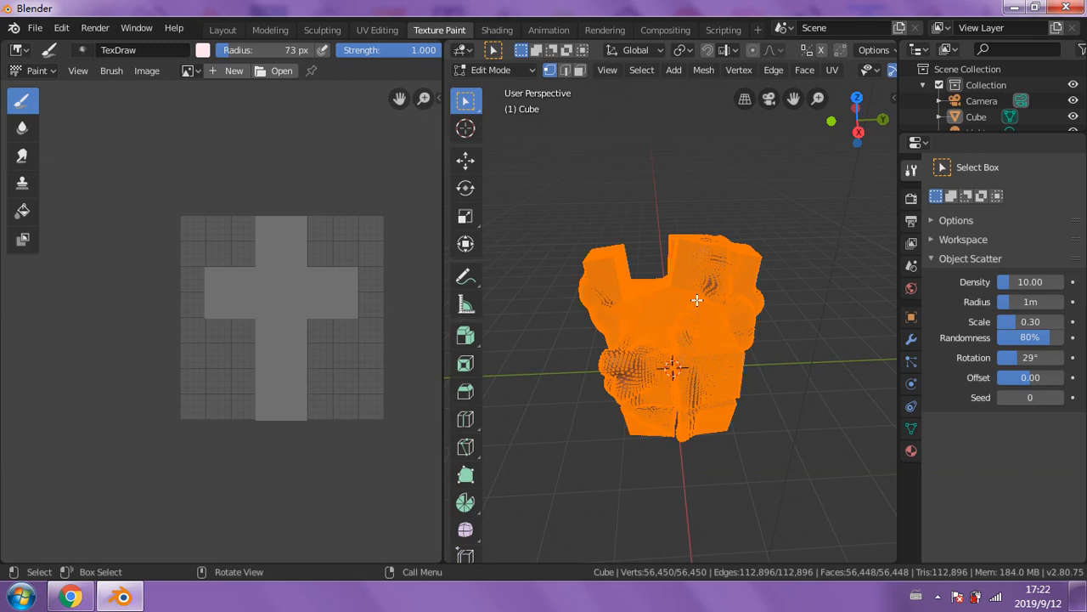
pyautogui.press('u')
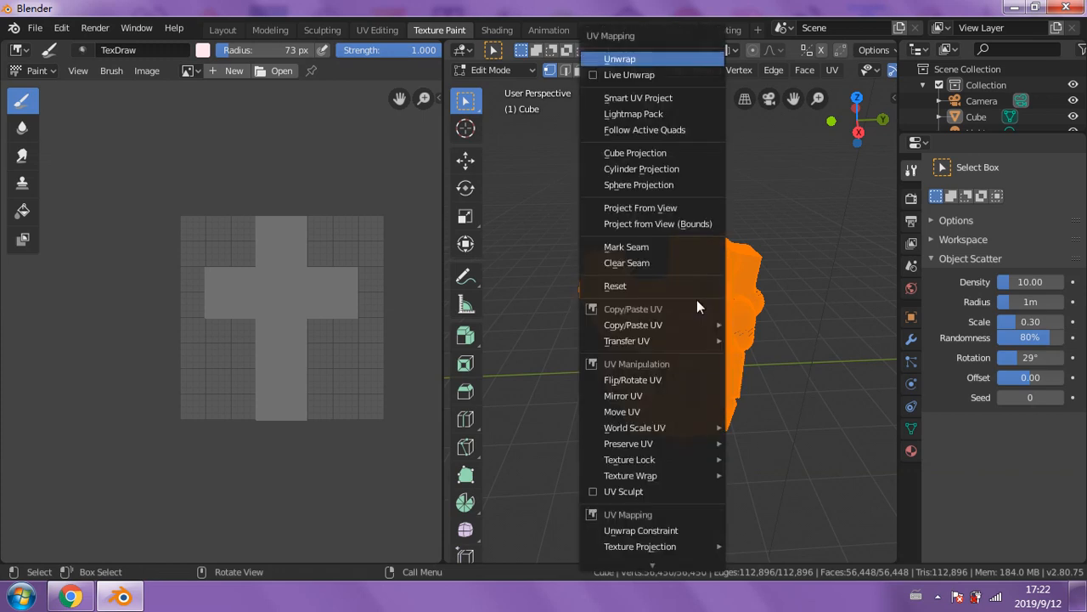
pyautogui.click(644, 59)
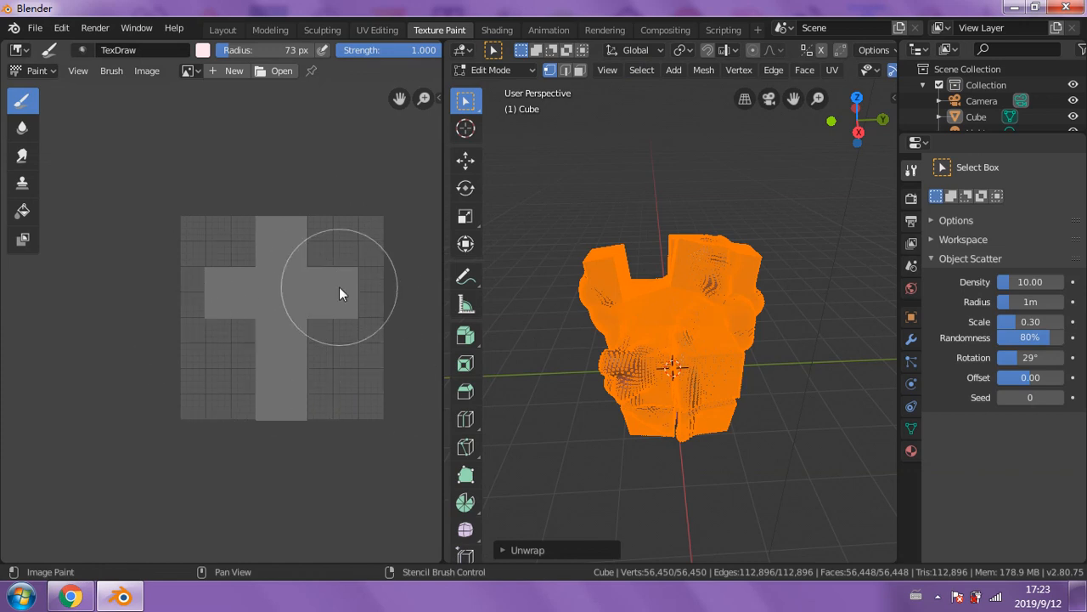
pyautogui.click(532, 69)
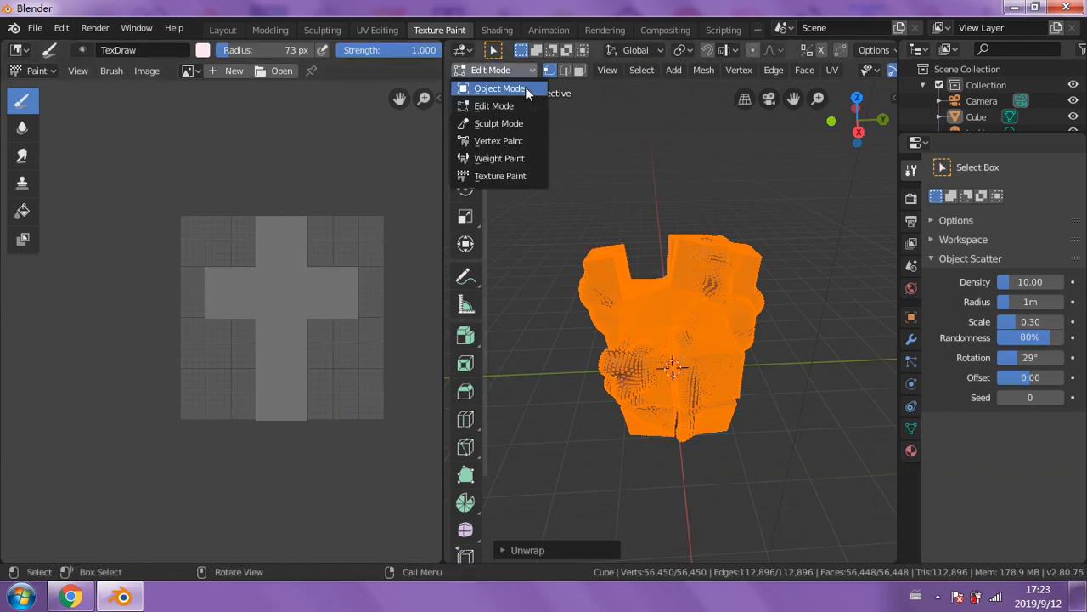
pyautogui.click(495, 178)
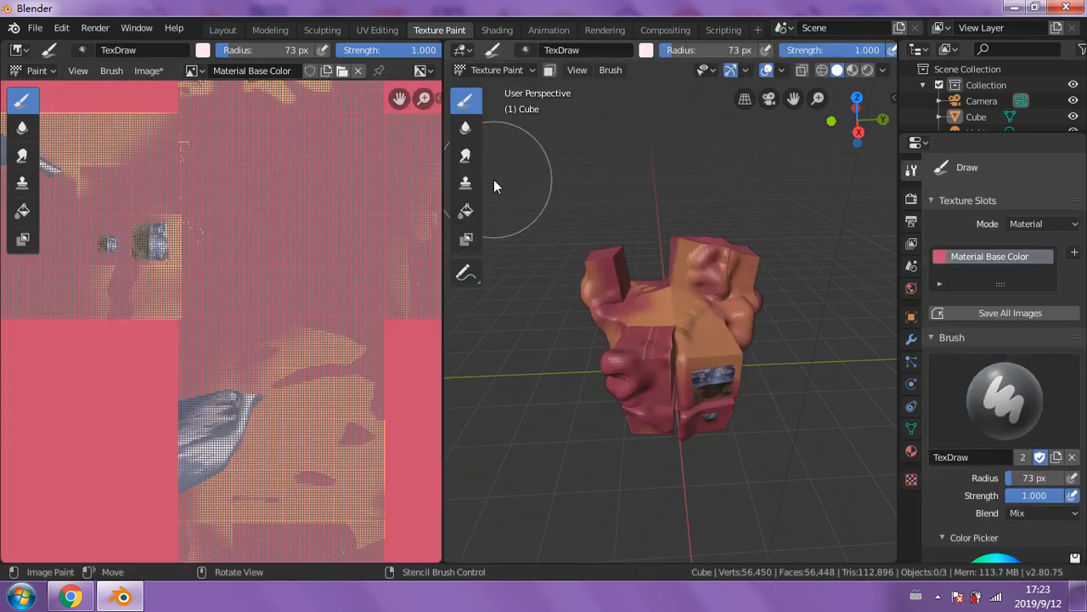
pyautogui.press('Home')
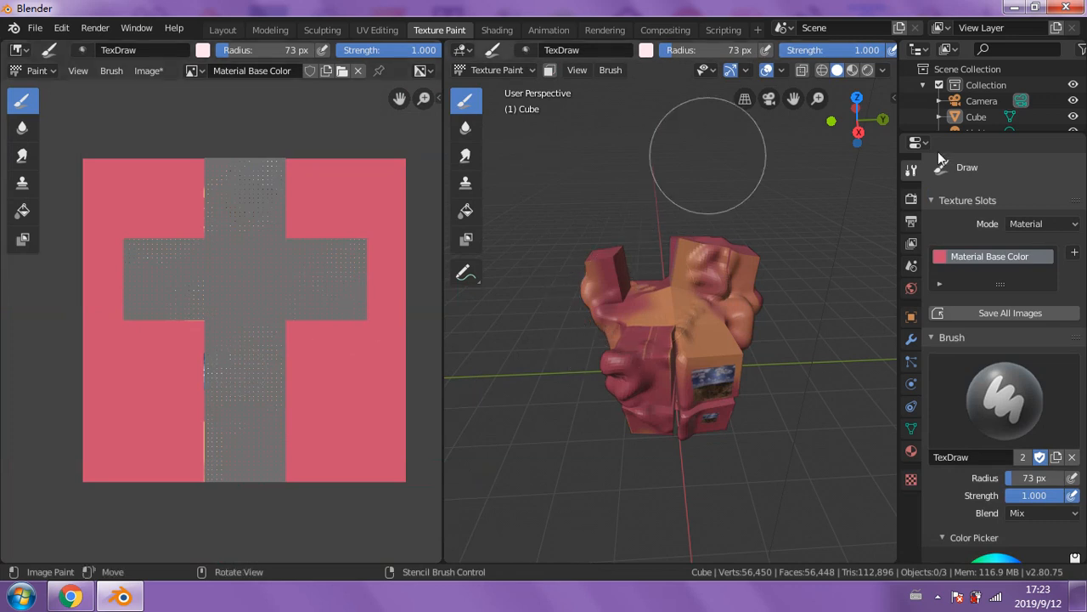
# - Paint bright blue strokes over the cube's side bulge and tall block with the brush radius set to 29 px
pyautogui.scroll(-4, 1019, 312)
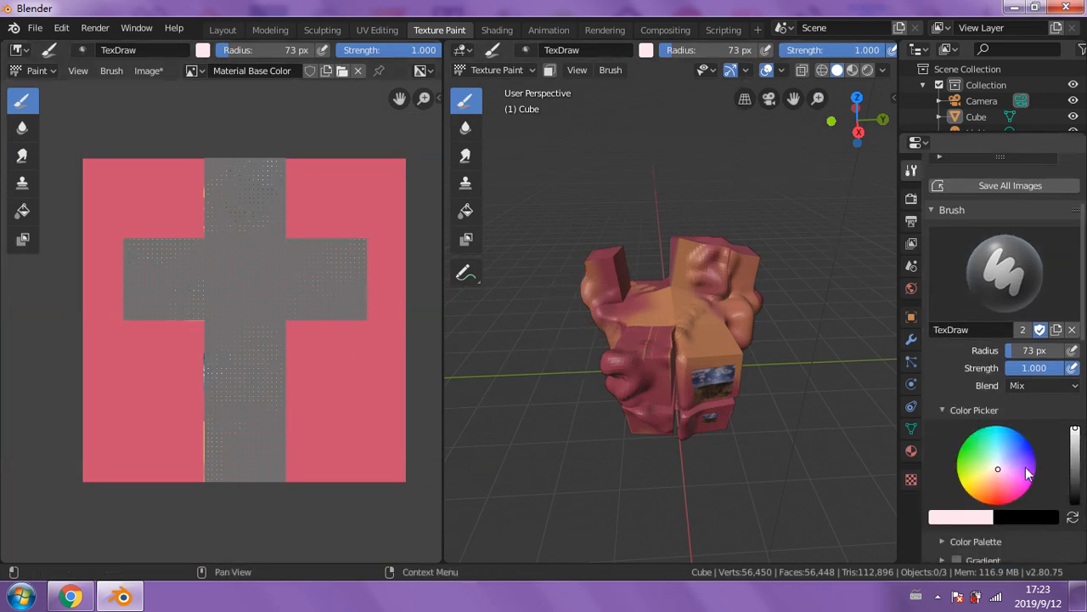
pyautogui.click(1023, 435)
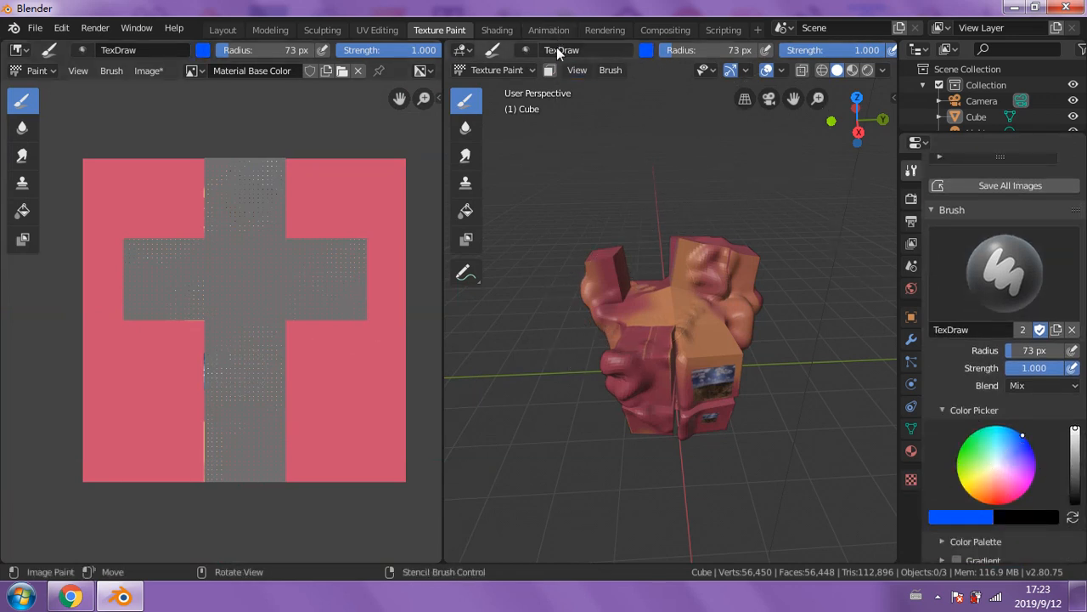
pyautogui.moveTo(663, 52); pyautogui.dragTo(626, 52)
pyautogui.moveTo(666, 324); pyautogui.dragTo(644, 380)
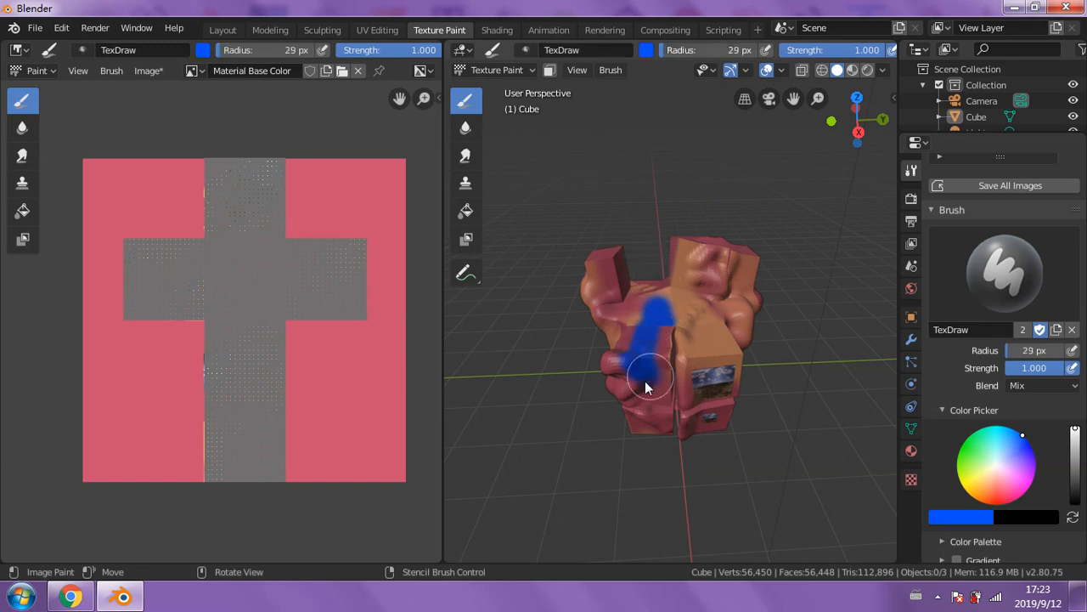
pyautogui.moveTo(701, 392); pyautogui.dragTo(692, 348, button='middle')
pyautogui.moveTo(703, 240); pyautogui.dragTo(718, 331)
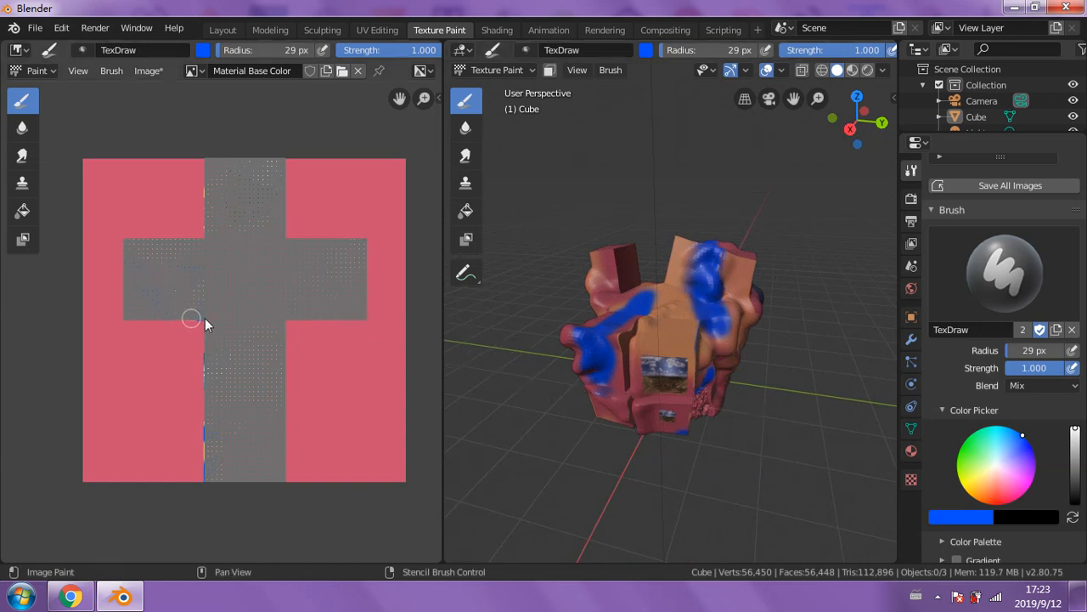
# - Paint a wavy blue stroke directly on the flat Material Base Color image, over the orange area below the cross's arms
pyautogui.scroll(2, 328, 337)
pyautogui.scroll(2, 280, 331)
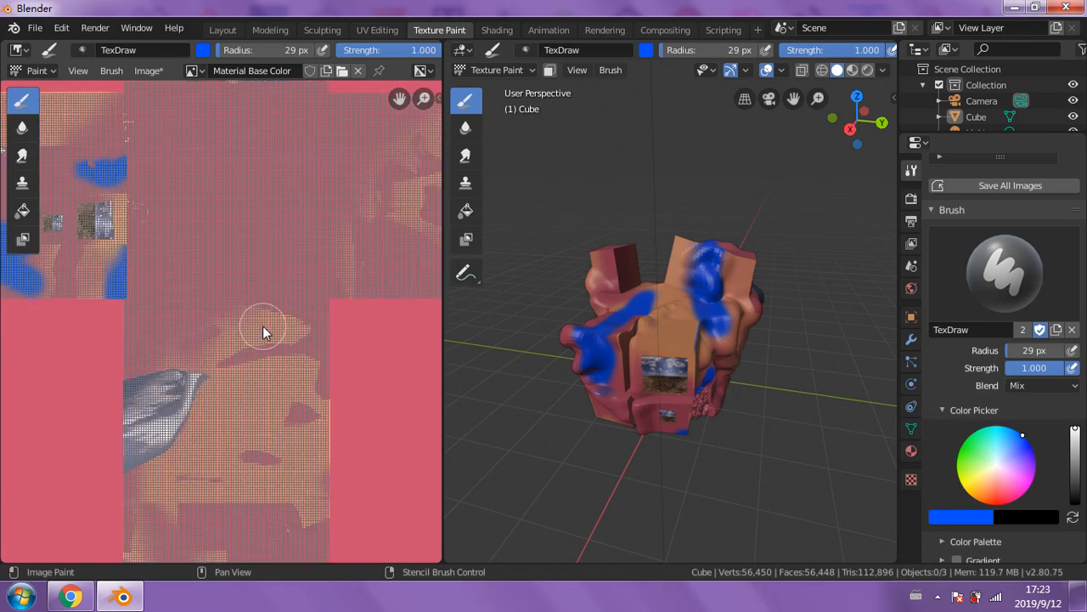
pyautogui.scroll(2, 262, 325)
pyautogui.moveTo(259, 333)
pyautogui.mouseDown()
pyautogui.moveTo(272, 513)
pyautogui.moveTo(339, 561)
pyautogui.mouseUp()
pyautogui.moveTo(530, 382)
pyautogui.mouseDown(button='middle')
pyautogui.moveTo(712, 393)
pyautogui.moveTo(517, 322)
pyautogui.moveTo(690, 331)
pyautogui.moveTo(634, 320)
pyautogui.moveTo(662, 359)
pyautogui.moveTo(476, 359)
pyautogui.mouseUp(button='middle')
# - Cover the small landscape image on the lower block's front face with a blue dab
pyautogui.scroll(-4, 288, 361)
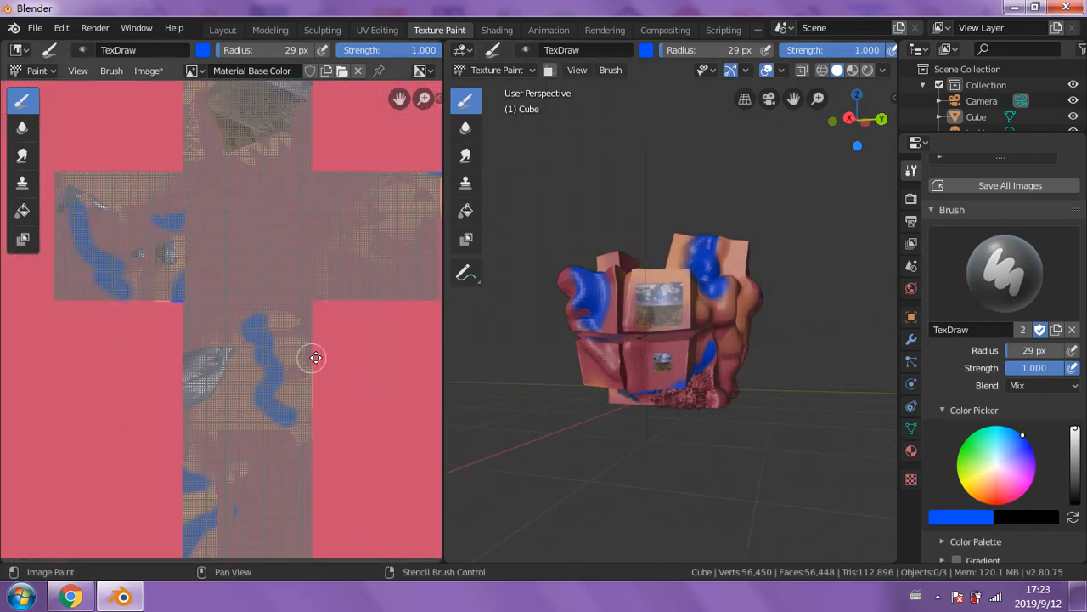
pyautogui.moveTo(315, 358); pyautogui.dragTo(374, 444, button='middle')
pyautogui.scroll(6, 203, 339)
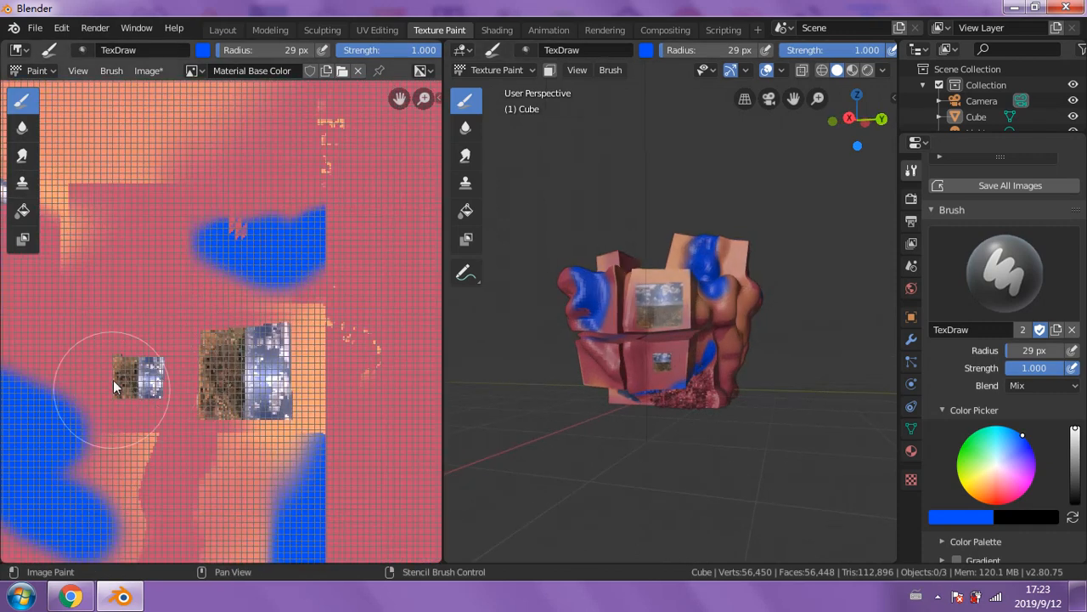
pyautogui.click(663, 363)
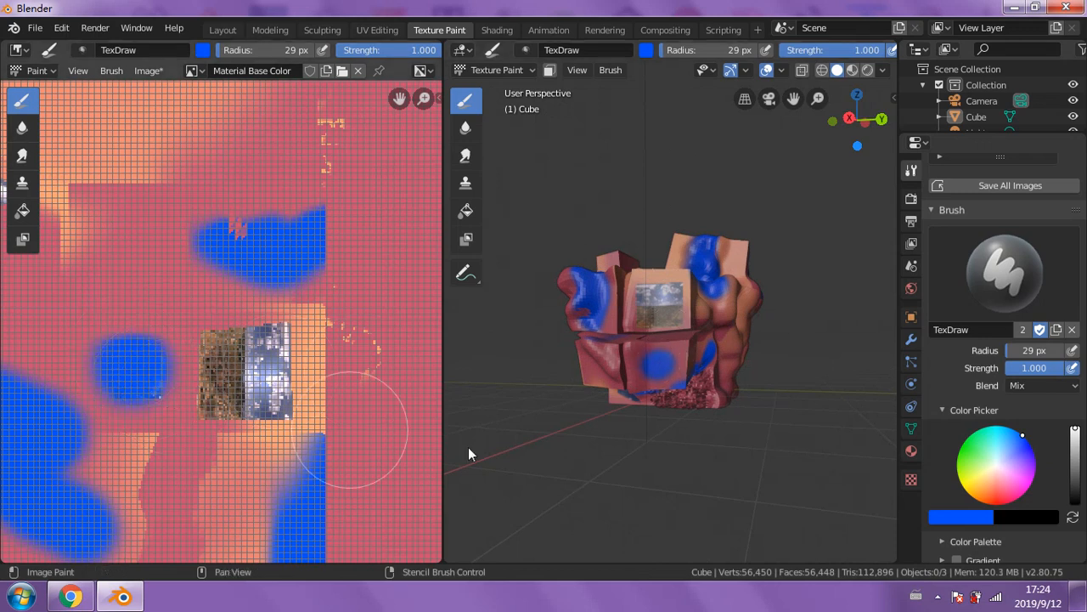
pyautogui.moveTo(540, 258)
pyautogui.mouseDown(button='middle')
pyautogui.moveTo(592, 283)
pyautogui.moveTo(587, 270)
pyautogui.mouseUp(button='middle')
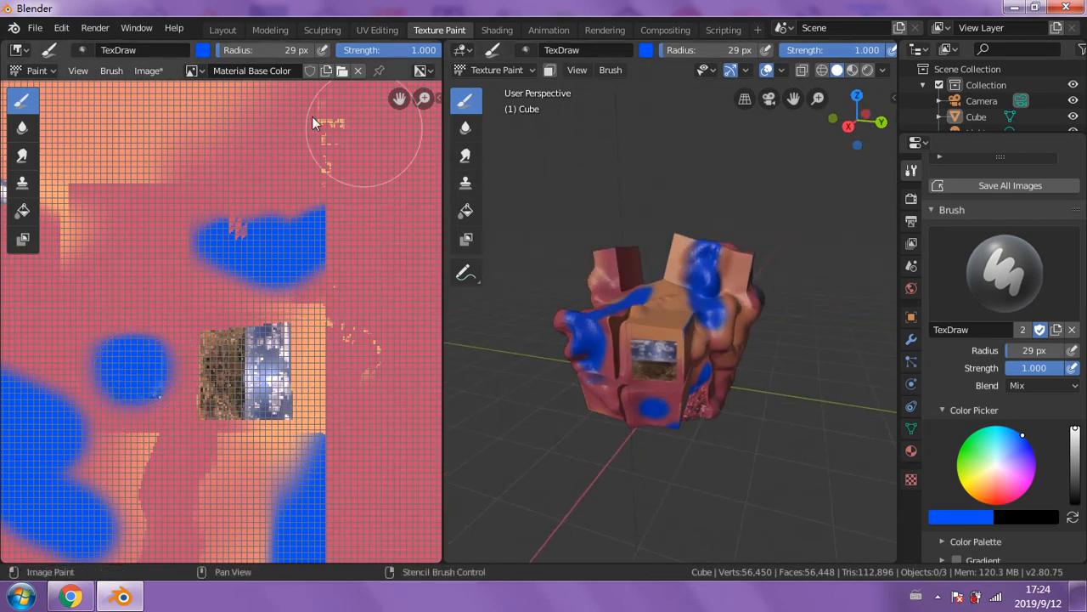
# - Join the image editor and 3D viewport areas so the 3D view takes over the image editor's space
pyautogui.rightClick(443, 166)
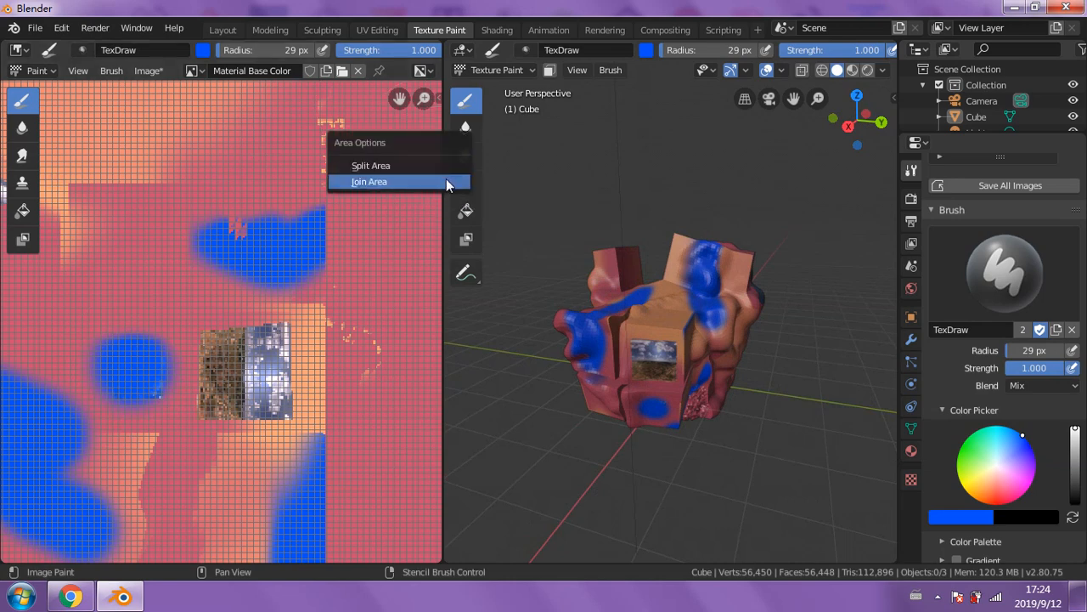
pyautogui.click(448, 183)
pyautogui.click(199, 241)
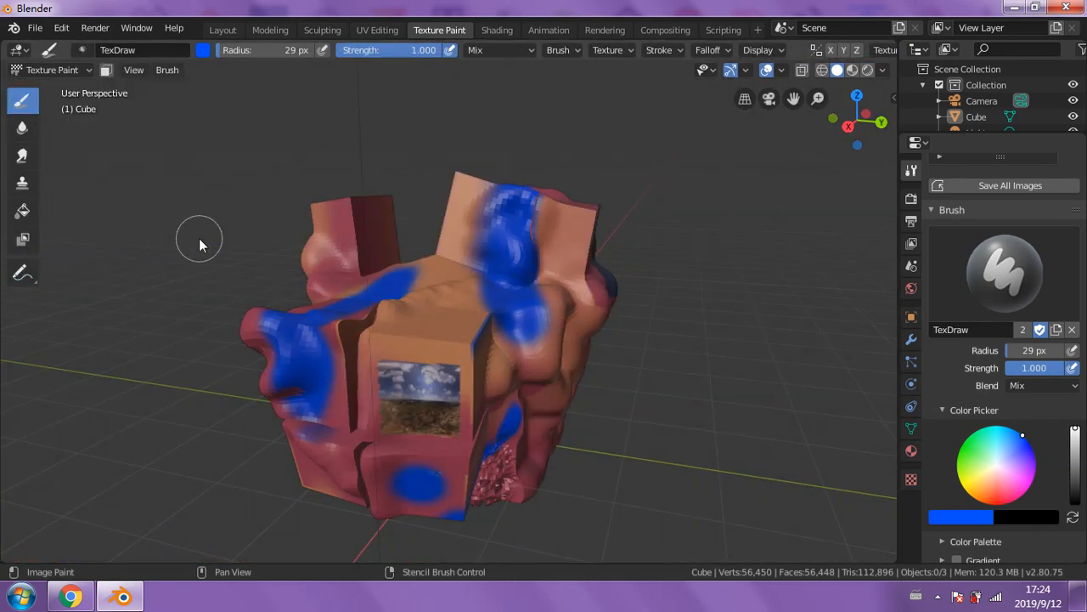
pyautogui.moveTo(654, 257)
pyautogui.mouseDown(button='middle')
pyautogui.moveTo(670, 245)
pyautogui.moveTo(657, 249)
pyautogui.moveTo(665, 264)
pyautogui.mouseUp(button='middle')
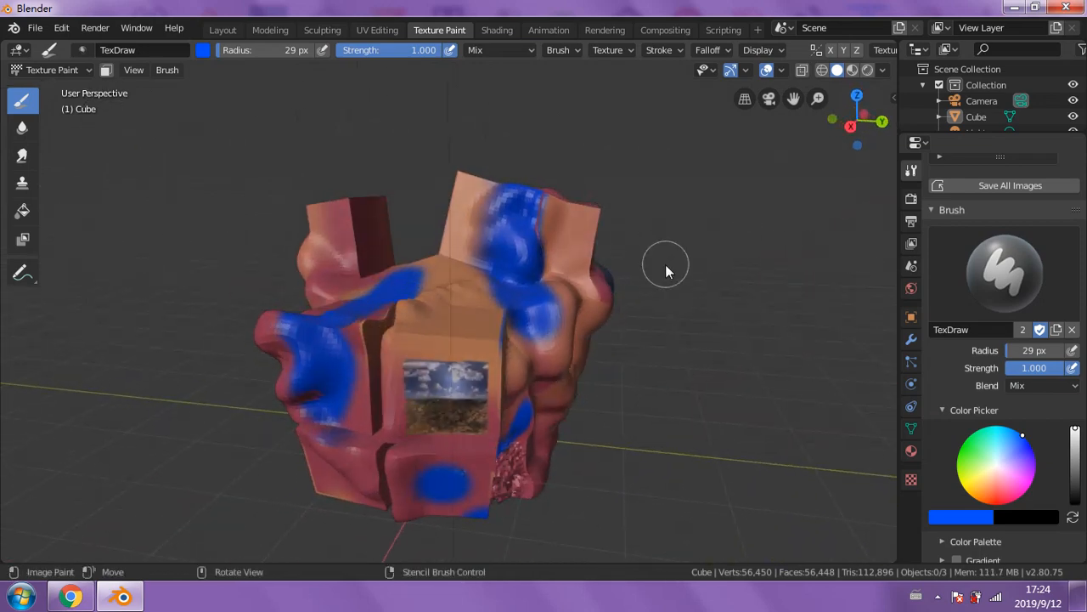
pyautogui.moveTo(687, 311)
pyautogui.mouseDown(button='middle')
pyautogui.moveTo(706, 249)
pyautogui.moveTo(682, 286)
pyautogui.mouseUp(button='middle')
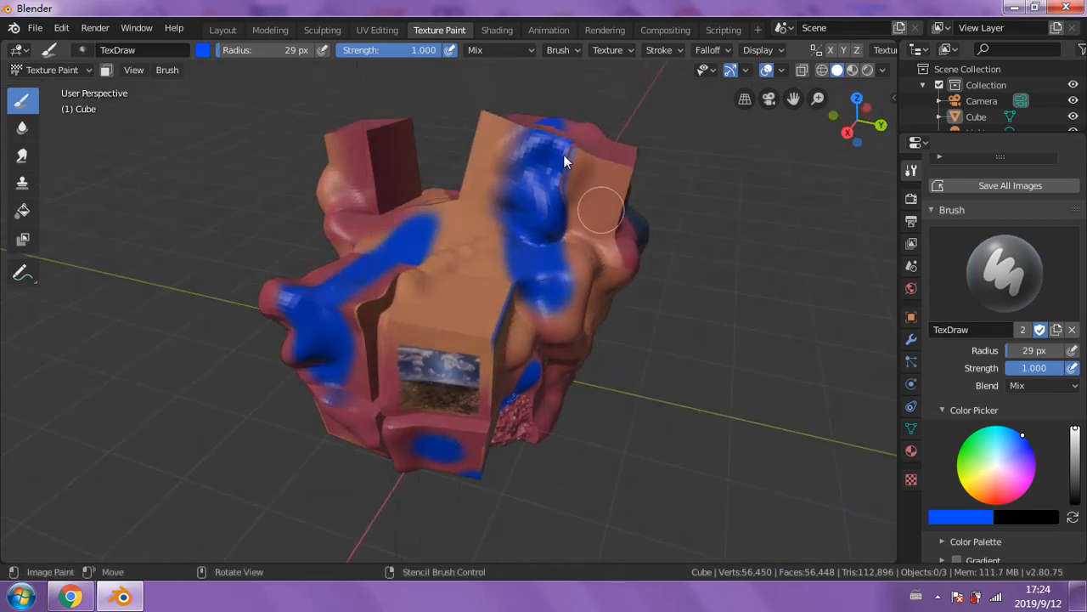
# - Switch to the Shading workspace and show the painted cube in Rendered viewport shading
pyautogui.click(498, 32)
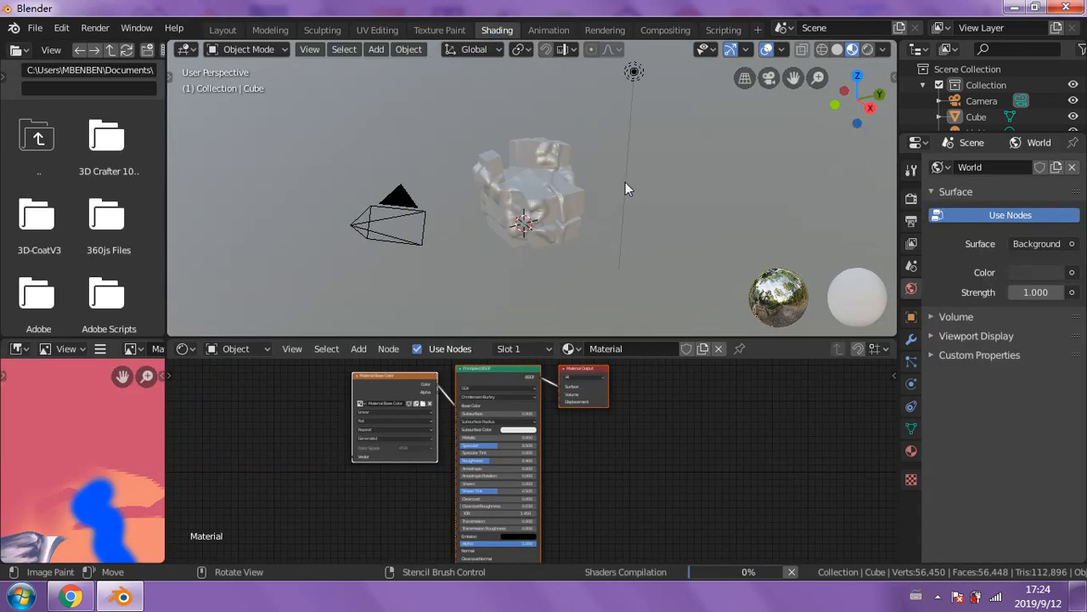
pyautogui.scroll(3, 623, 184)
pyautogui.moveTo(623, 184)
pyautogui.mouseDown(button='middle')
pyautogui.moveTo(532, 184)
pyautogui.moveTo(587, 189)
pyautogui.mouseUp(button='middle')
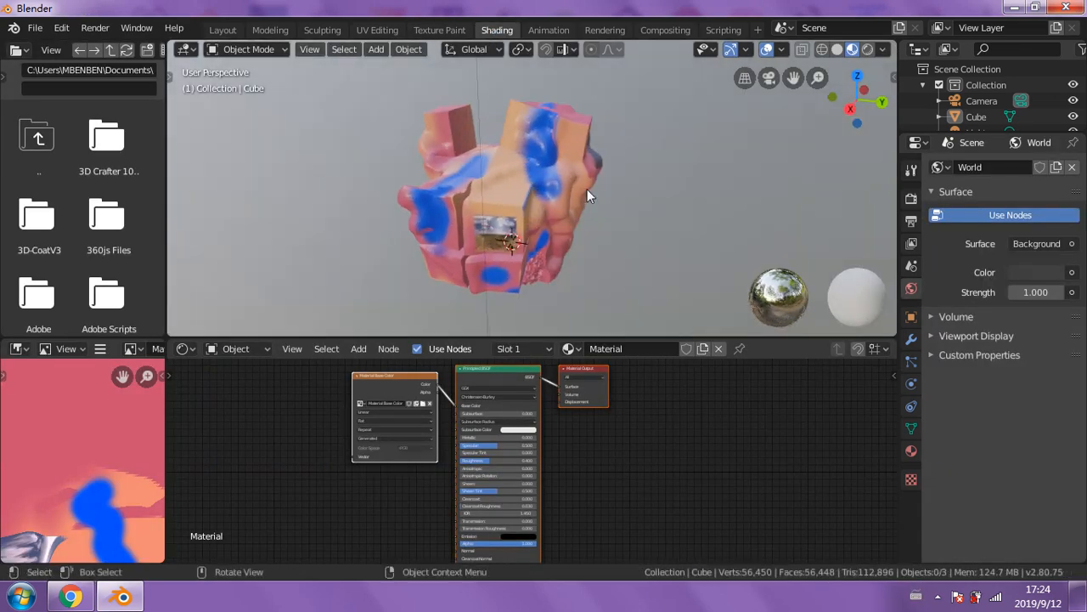
pyautogui.click(866, 50)
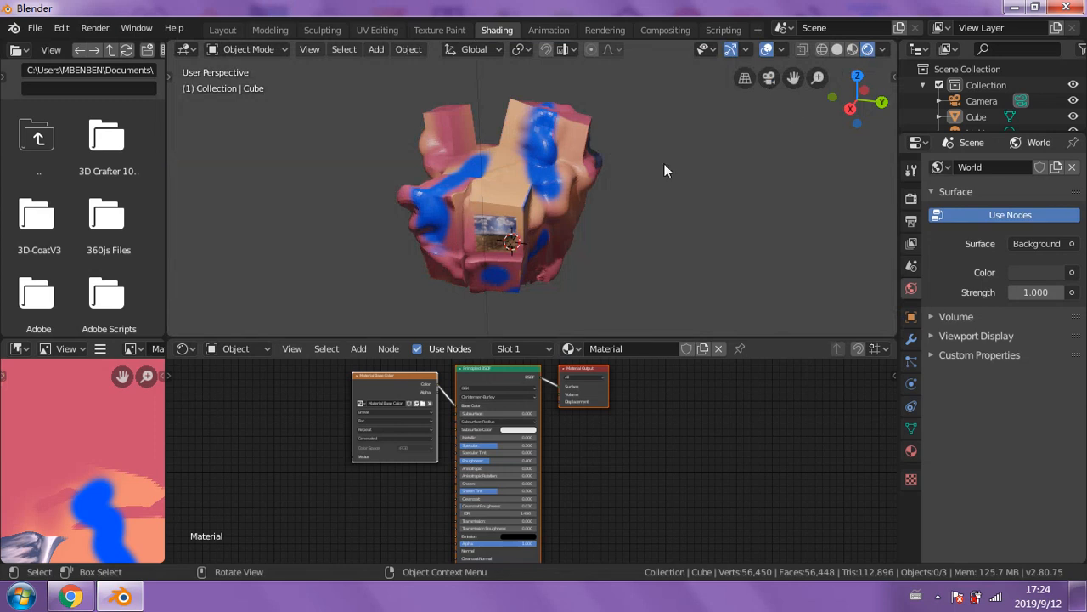
pyautogui.moveTo(559, 208); pyautogui.dragTo(535, 208, button='middle')
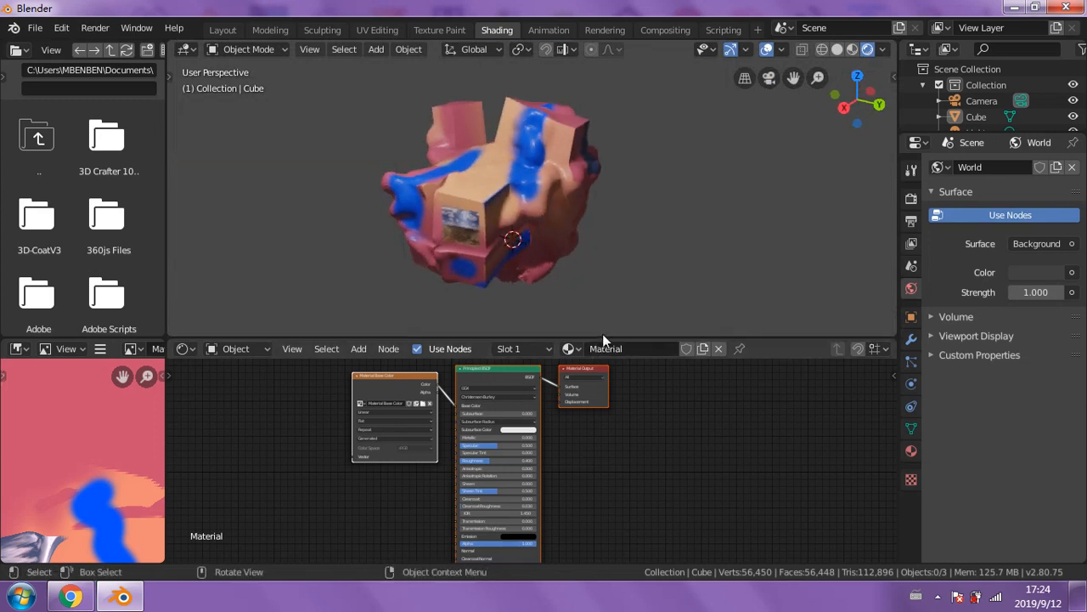
# - Enlarge the 3D viewport and set the Principled BSDF roughness of the cube's material to 0
pyautogui.moveTo(605, 339); pyautogui.dragTo(594, 382)
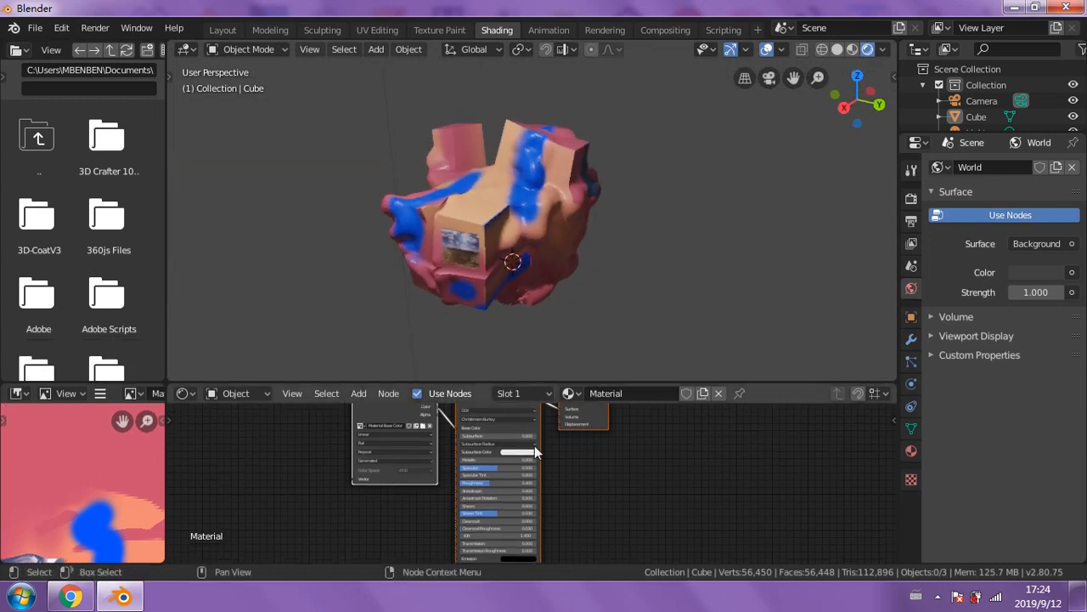
pyautogui.moveTo(490, 483); pyautogui.dragTo(459, 482)
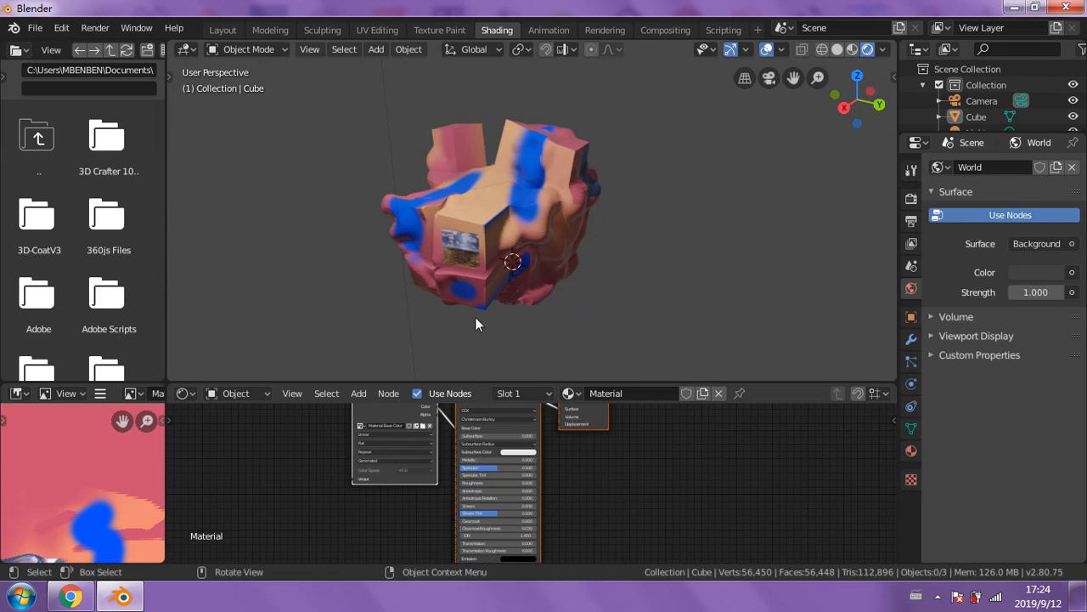
pyautogui.moveTo(475, 313); pyautogui.dragTo(488, 255, button='middle')
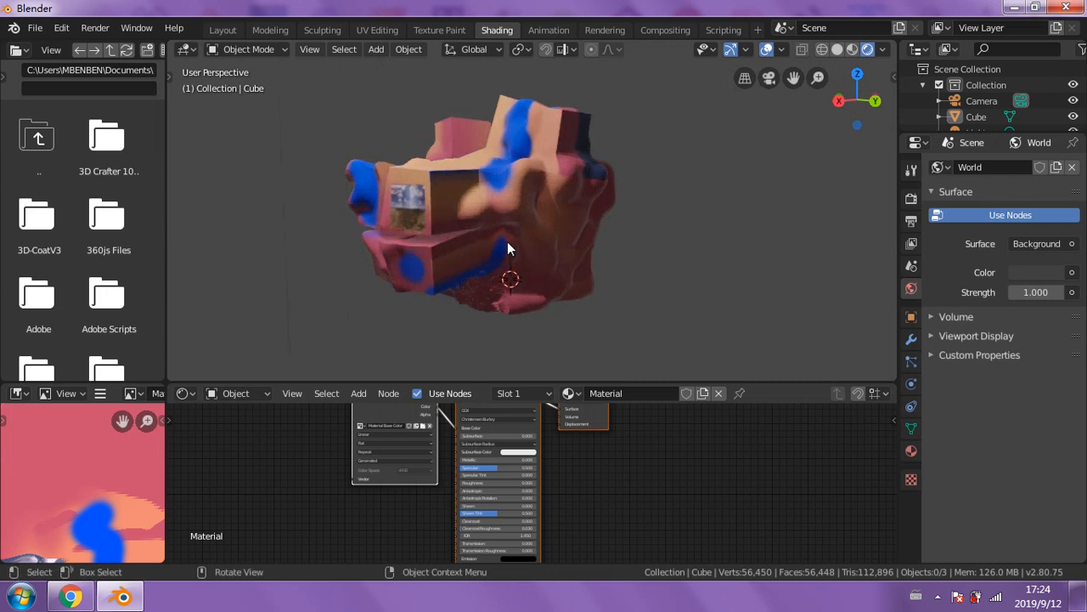
# - Move the scene light toward the camera so it illuminates the cube's landscape-painted front
pyautogui.scroll(-6, 513, 245)
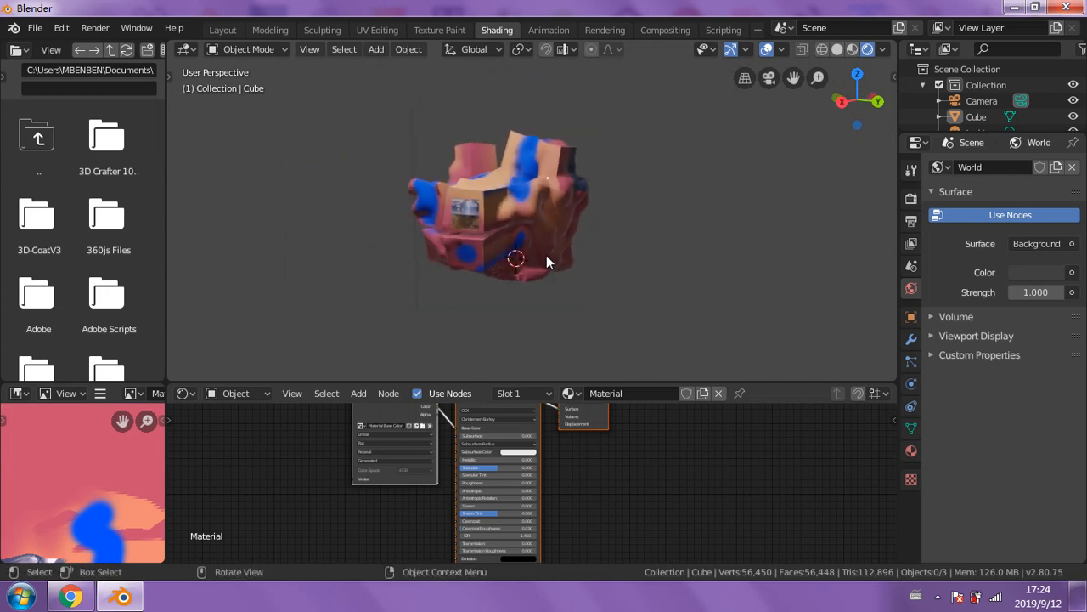
pyautogui.click(471, 90)
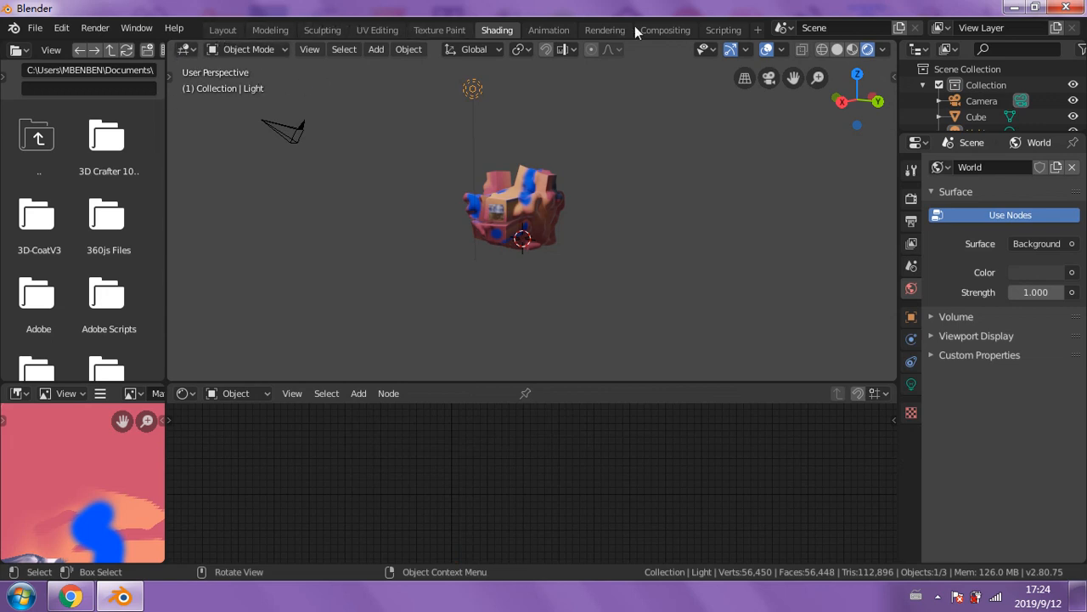
pyautogui.click(281, 49)
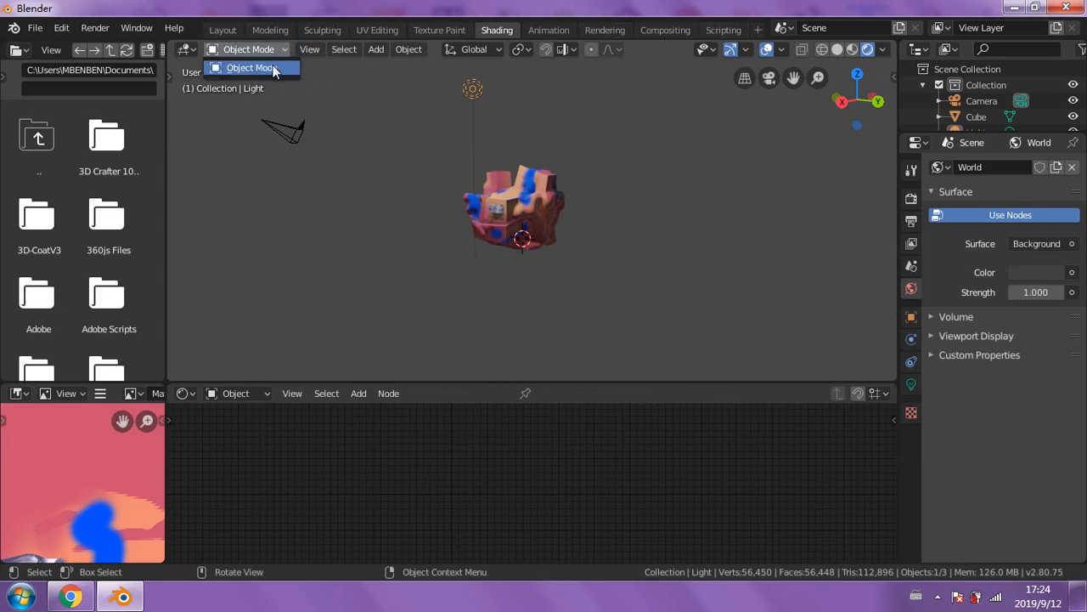
pyautogui.click(252, 67)
pyautogui.click(518, 183)
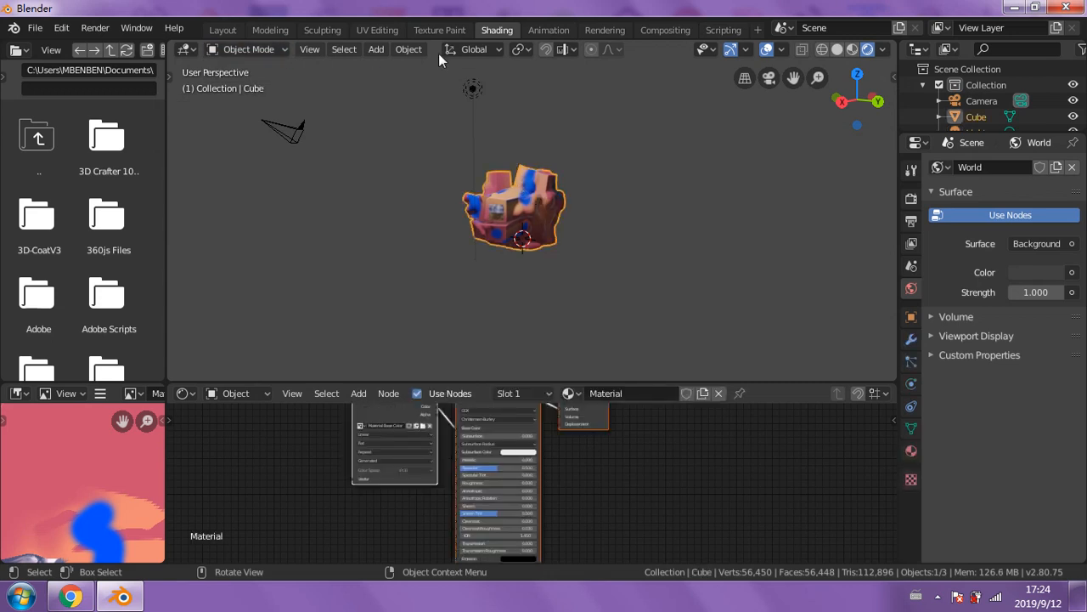
pyautogui.click(472, 90)
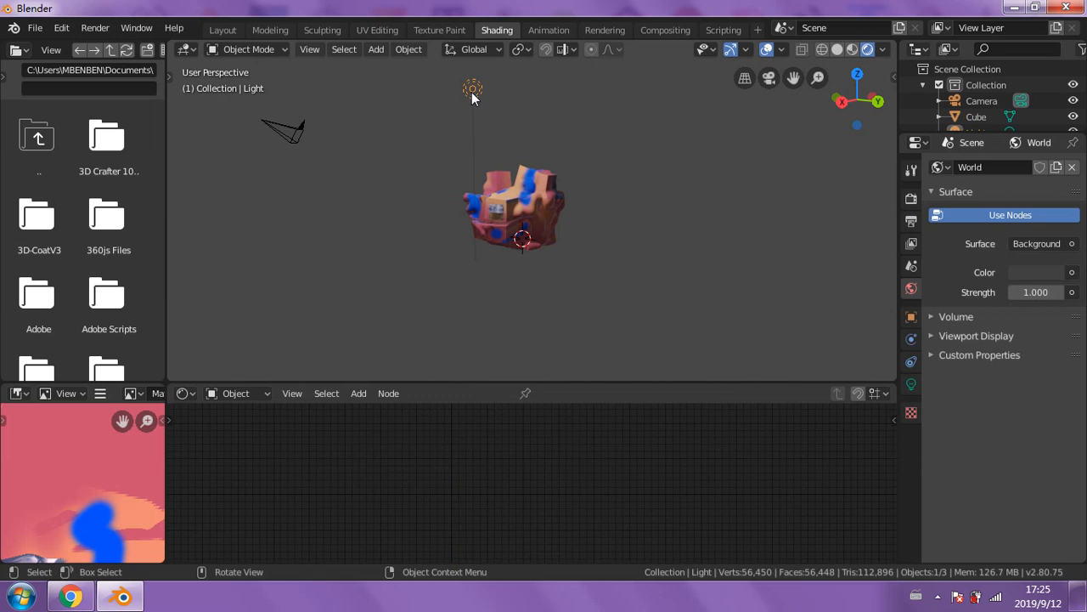
pyautogui.press('g')
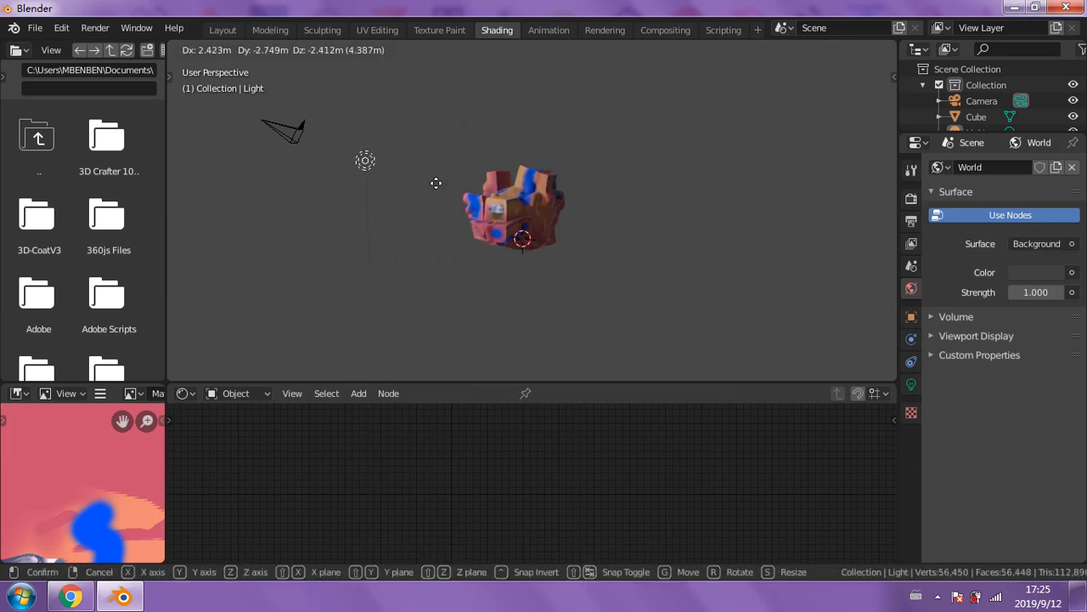
pyautogui.click(448, 154)
pyautogui.moveTo(483, 205)
pyautogui.mouseDown(button='middle')
pyautogui.moveTo(561, 252)
pyautogui.moveTo(463, 221)
pyautogui.moveTo(529, 235)
pyautogui.moveTo(446, 371)
pyautogui.mouseUp(button='middle')
pyautogui.scroll(4, 560, 251)
pyautogui.scroll(2, 479, 214)
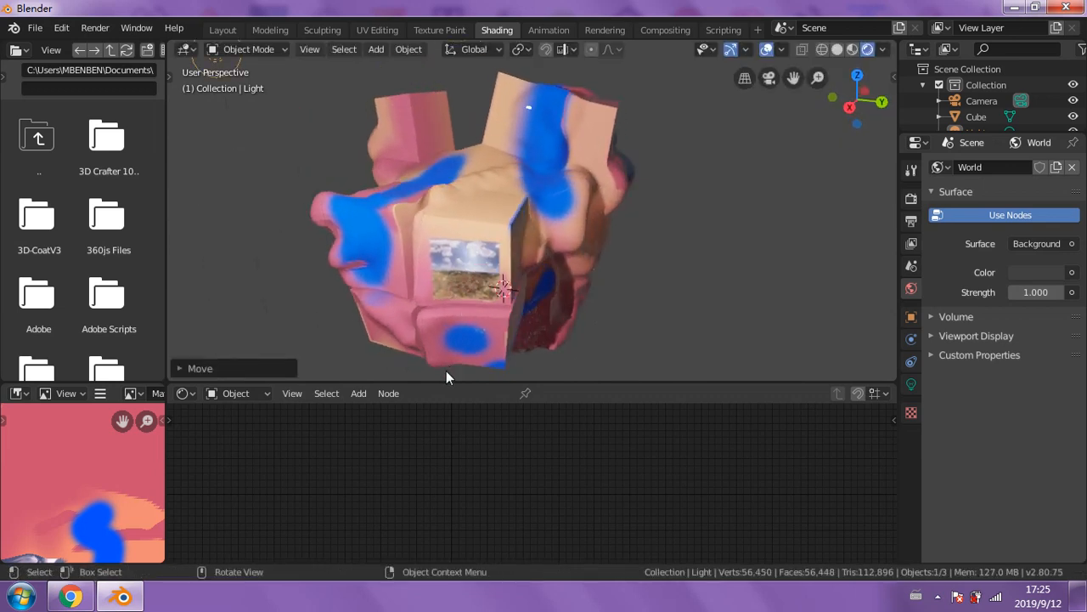
pyautogui.moveTo(455, 297)
pyautogui.mouseDown(button='middle')
pyautogui.moveTo(383, 308)
pyautogui.moveTo(363, 230)
pyautogui.moveTo(506, 212)
pyautogui.moveTo(517, 245)
pyautogui.moveTo(472, 253)
pyautogui.moveTo(464, 274)
pyautogui.moveTo(529, 263)
pyautogui.mouseUp(button='middle')
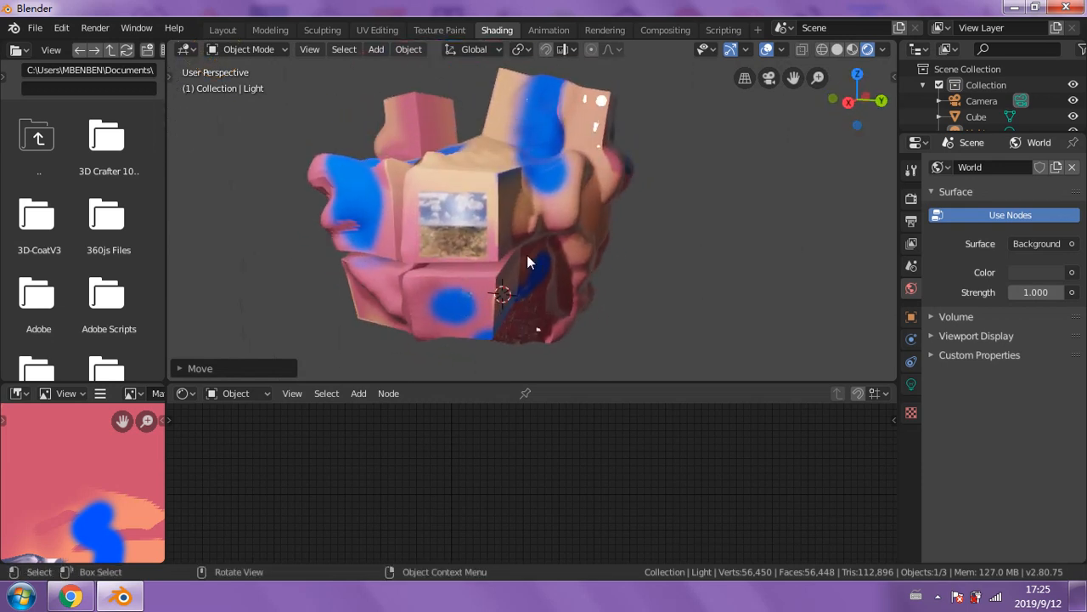
# - Enable Bloom in the Eevee render settings and view its glow around the cube's highlights
pyautogui.click(910, 199)
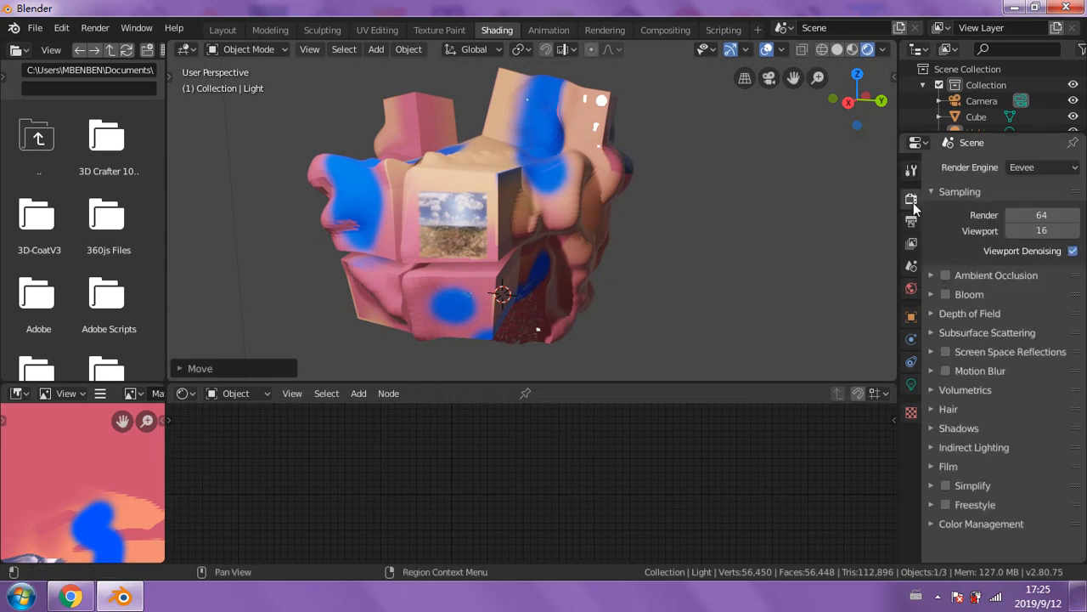
pyautogui.click(947, 294)
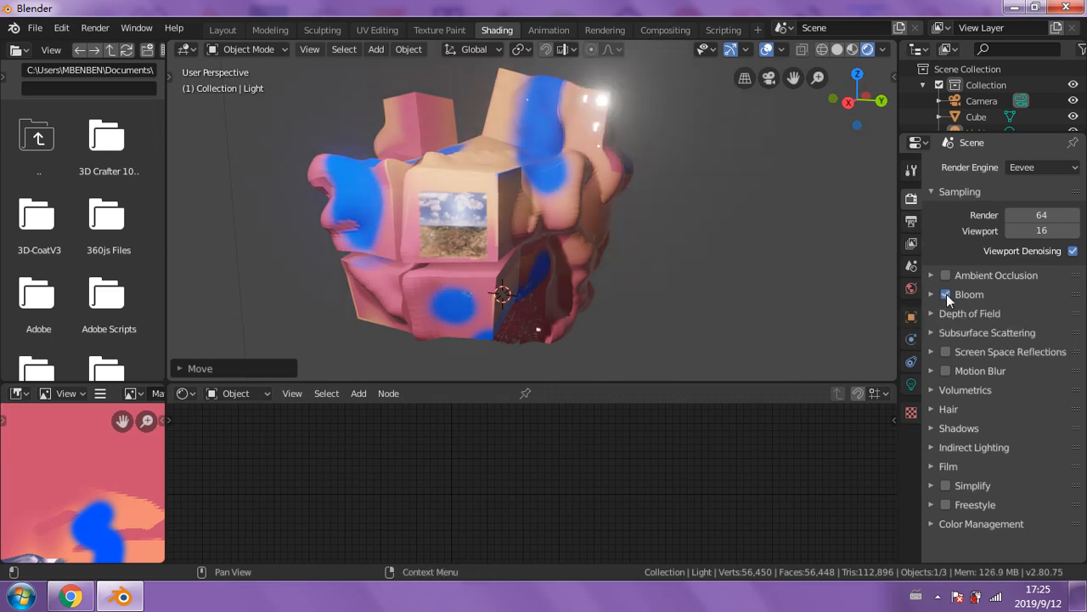
pyautogui.moveTo(543, 201); pyautogui.dragTo(700, 262, button='middle')
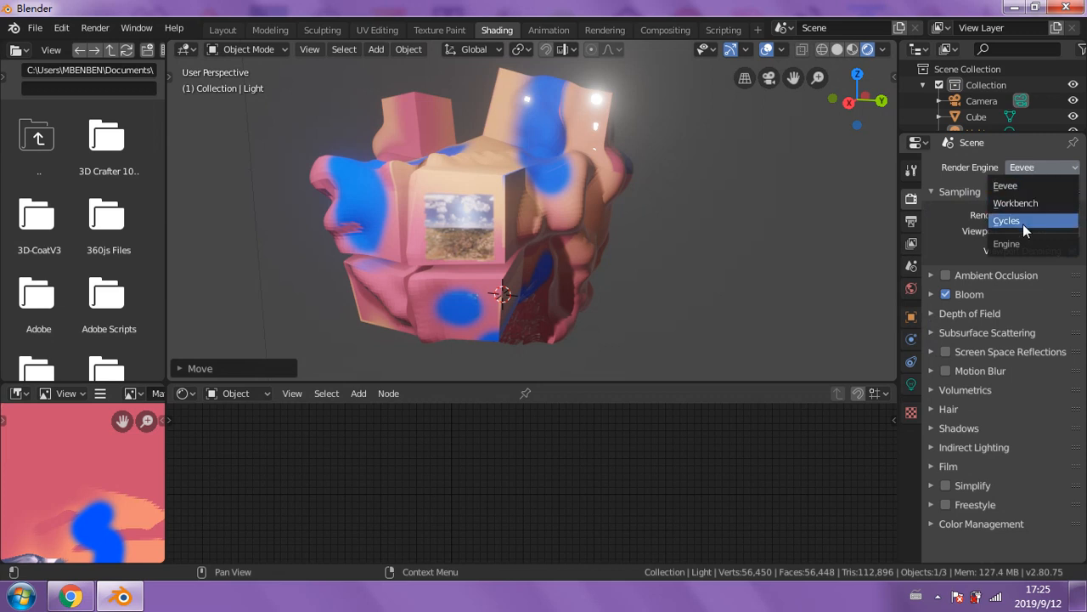
pyautogui.click(1043, 146)
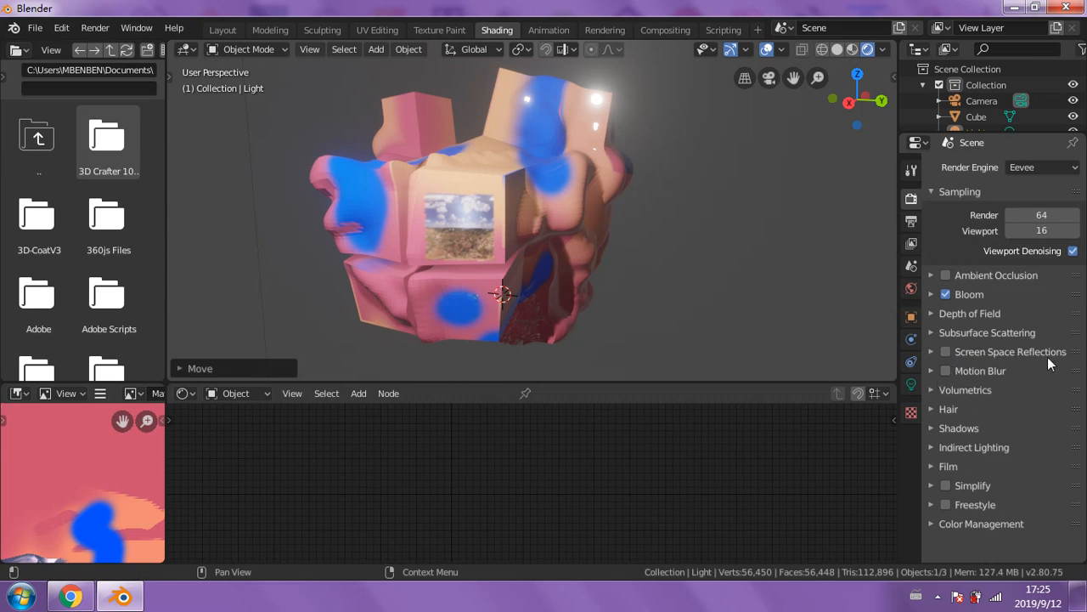
# - Enable Screen Space Reflections in the render settings and check the cube's glossy surface up close
pyautogui.click(947, 352)
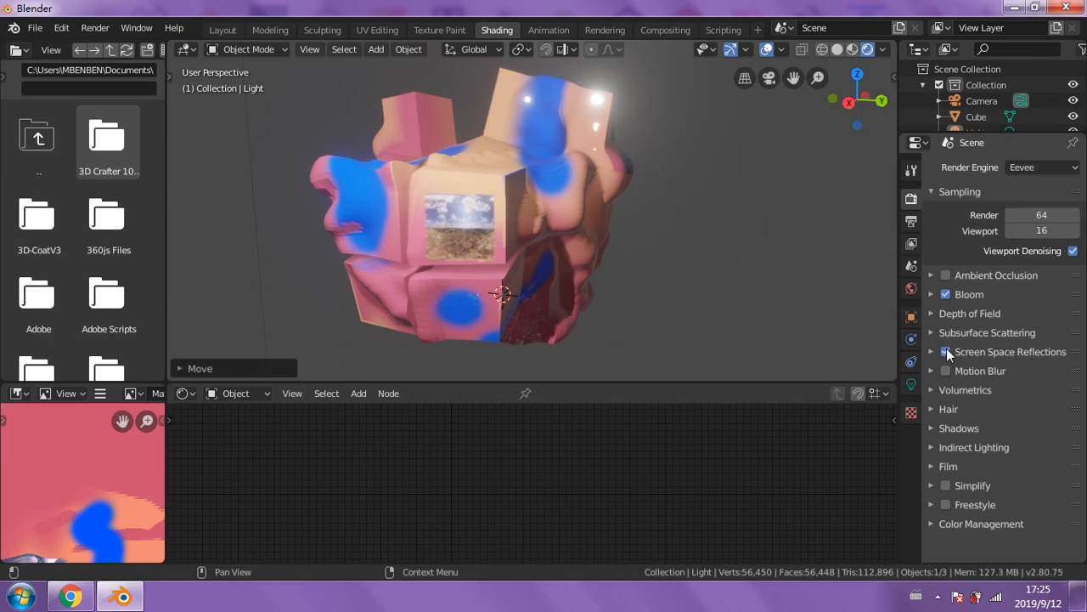
pyautogui.moveTo(620, 291); pyautogui.dragTo(599, 238, button='middle')
pyautogui.scroll(2, 582, 262)
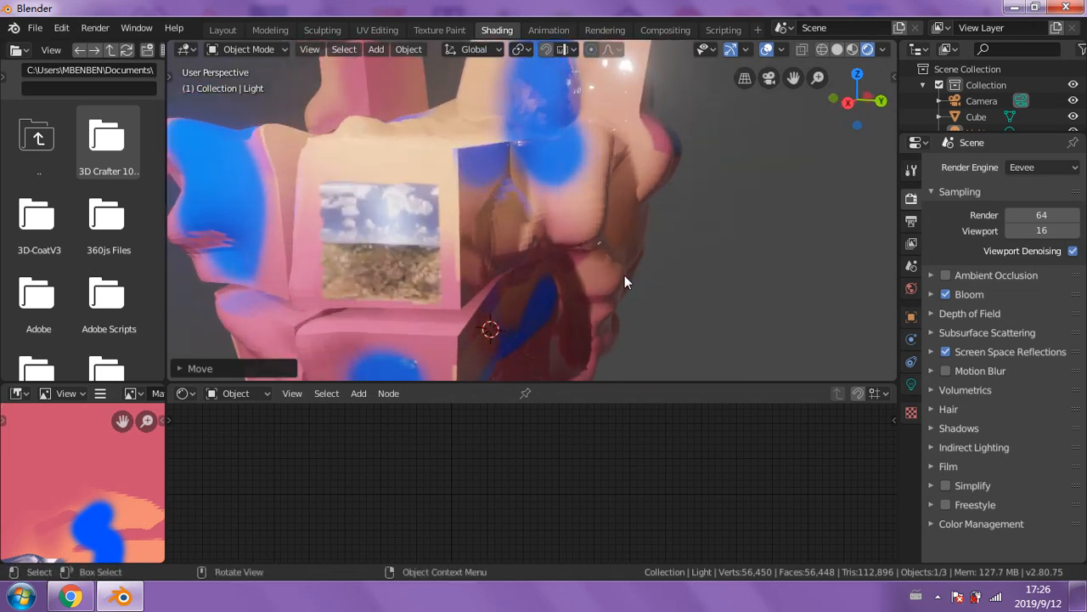
pyautogui.scroll(-1, 624, 282)
pyautogui.scroll(-1, 684, 248)
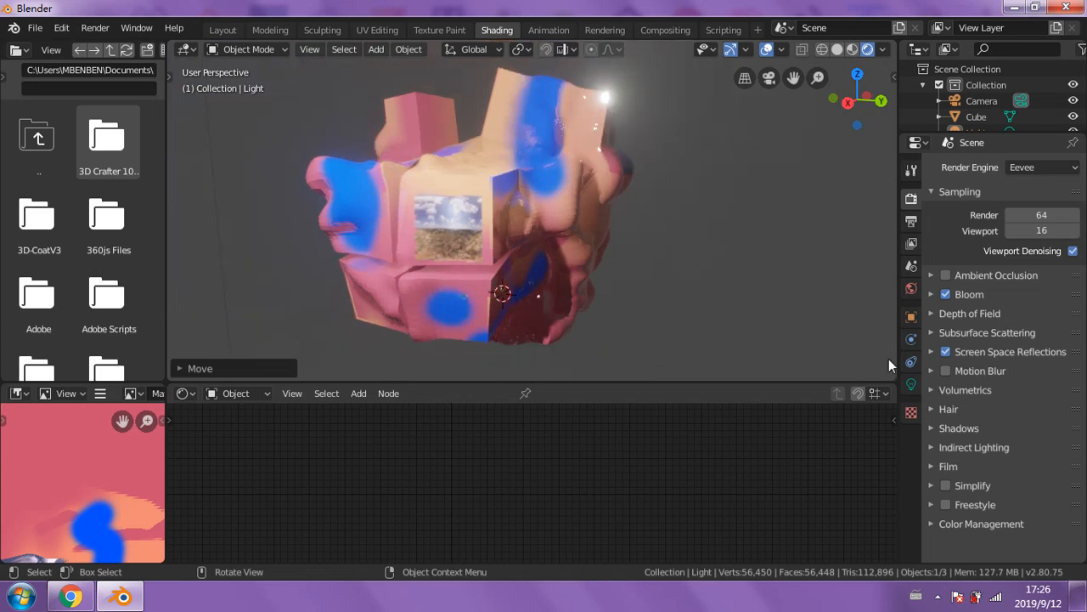
# - Tint the world background pinkish purple with hue 0.896 and saturation 0.352, darken it, and enlarge the 3D viewport
pyautogui.click(905, 290)
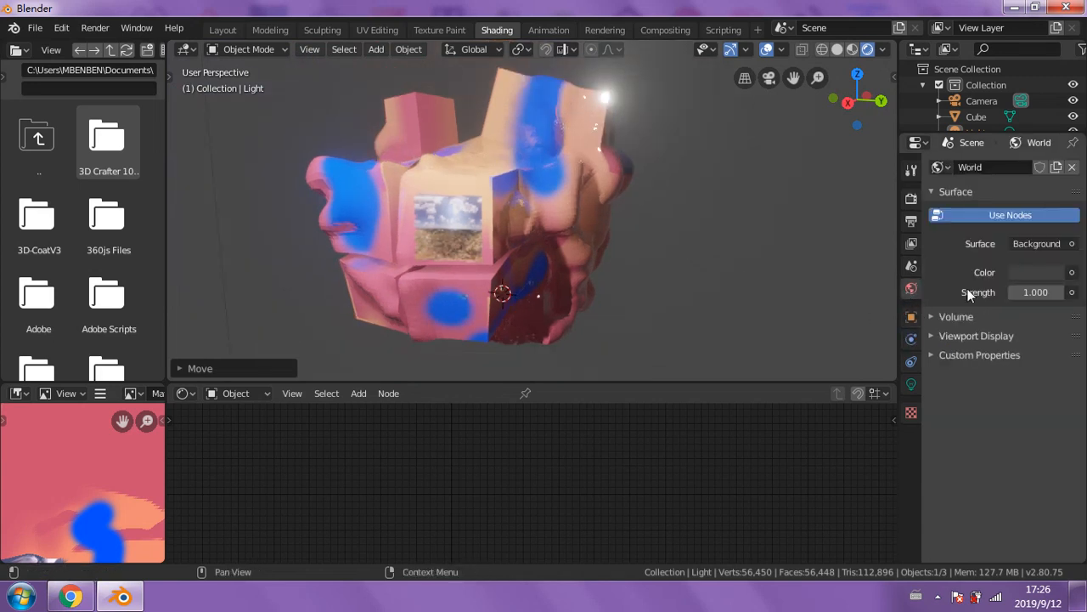
pyautogui.click(1030, 272)
pyautogui.click(1036, 272)
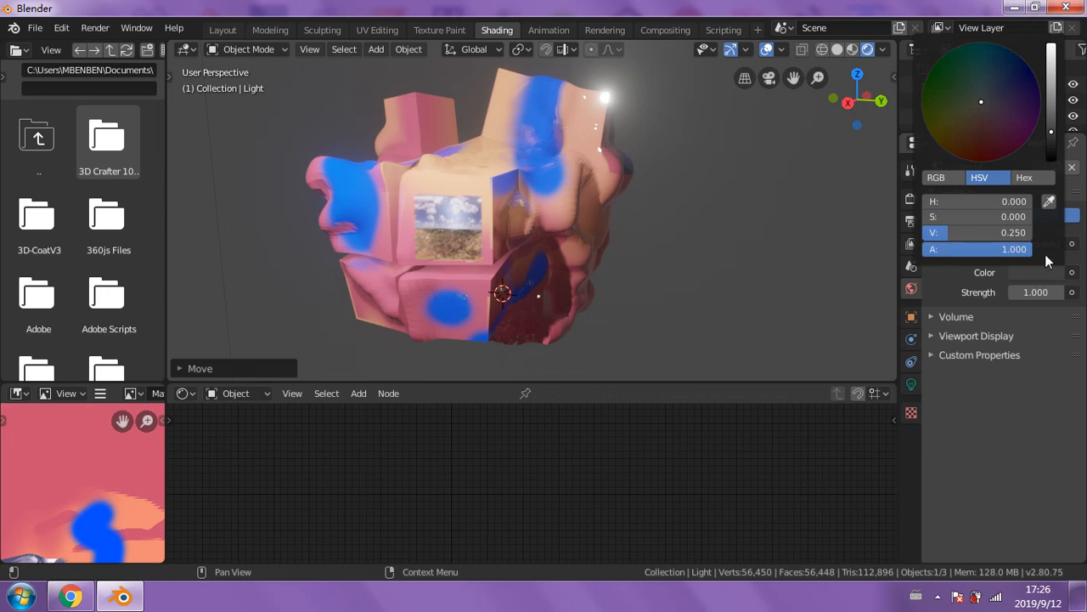
pyautogui.click(995, 118)
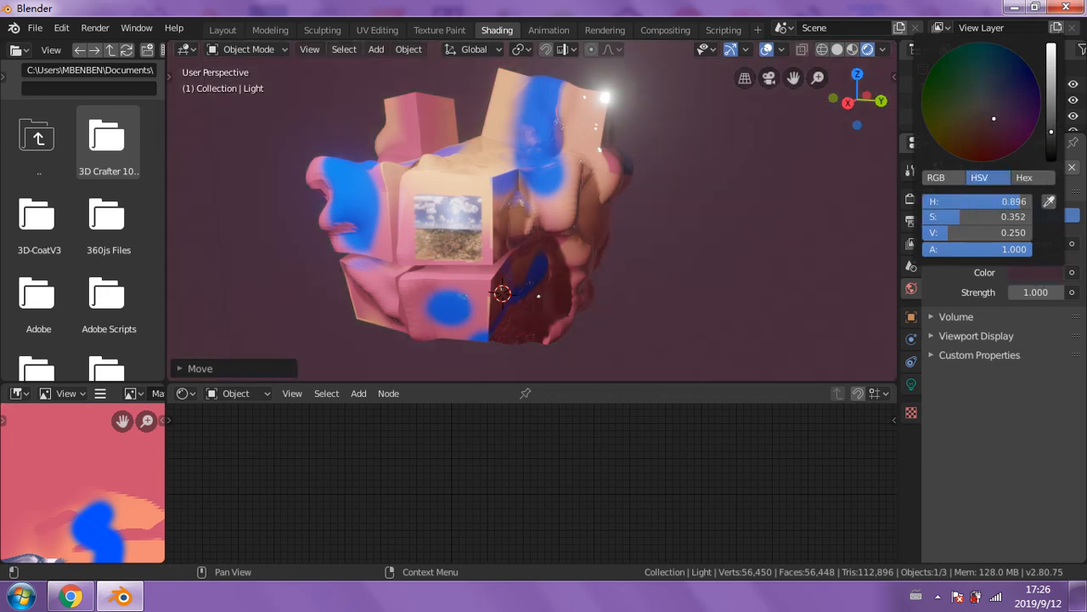
pyautogui.click(1052, 144)
pyautogui.moveTo(653, 260)
pyautogui.mouseDown(button='middle')
pyautogui.moveTo(737, 300)
pyautogui.moveTo(589, 243)
pyautogui.moveTo(643, 252)
pyautogui.mouseUp(button='middle')
pyautogui.scroll(-5, 659, 263)
pyautogui.scroll(3, 637, 259)
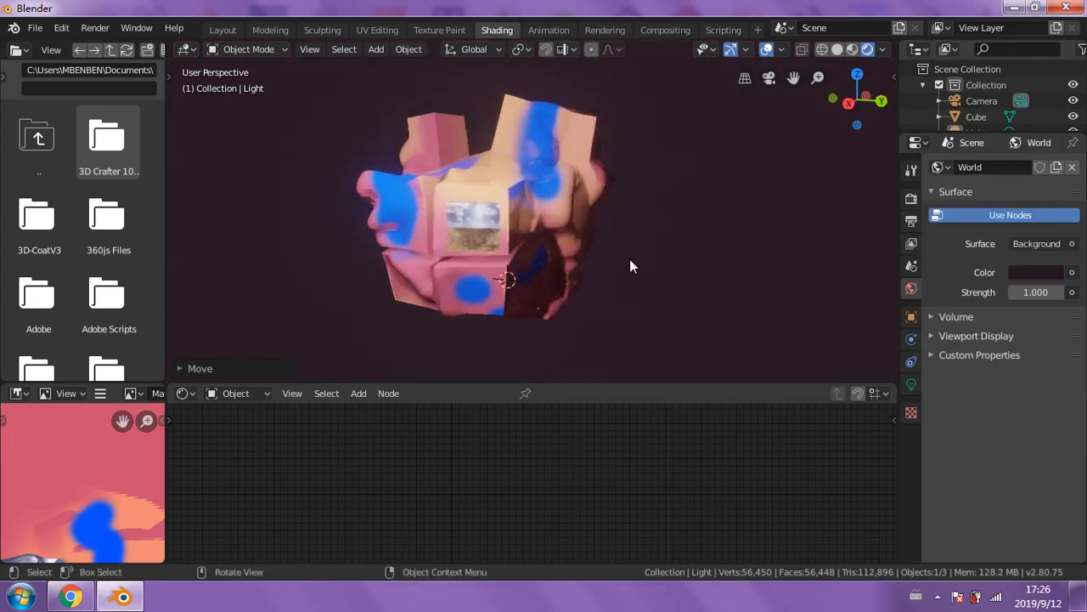
pyautogui.scroll(-2, 626, 272)
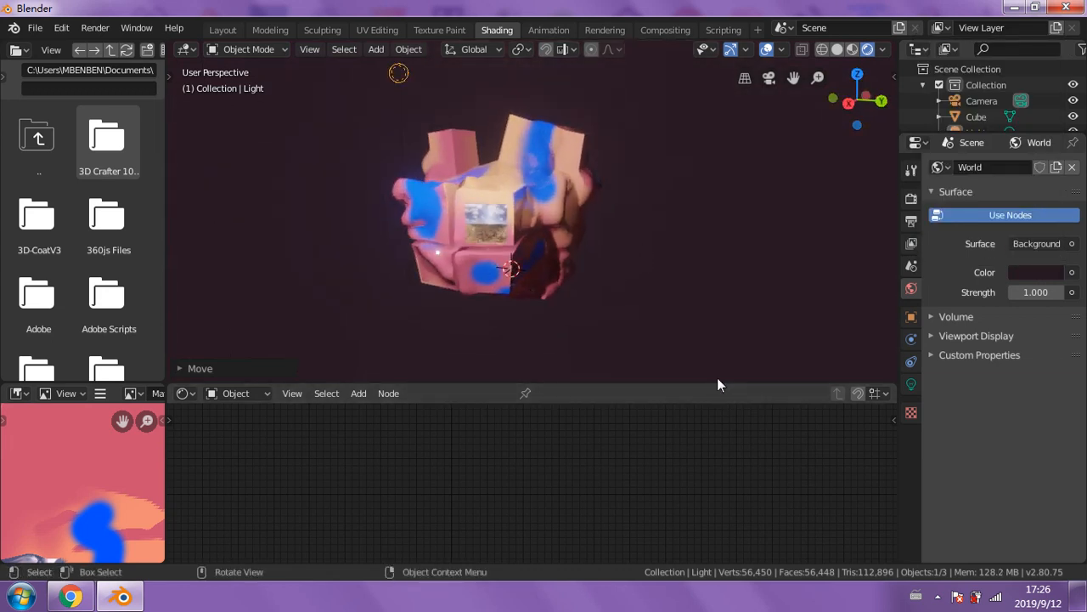
pyautogui.moveTo(722, 383); pyautogui.dragTo(727, 425)
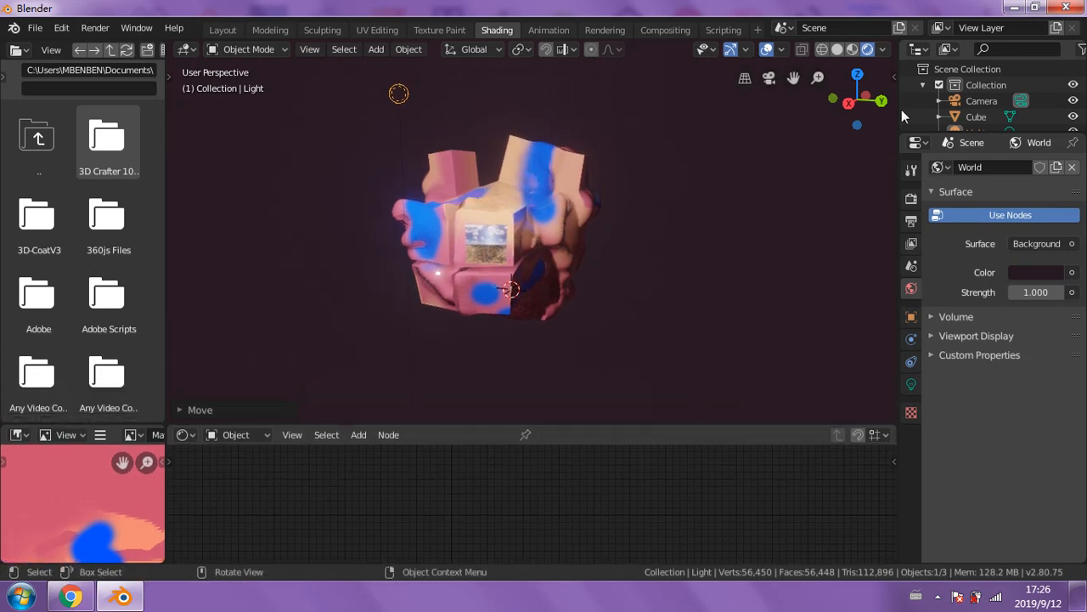
# - Disable Bloom and Screen Space Reflections in the render settings
pyautogui.click(912, 199)
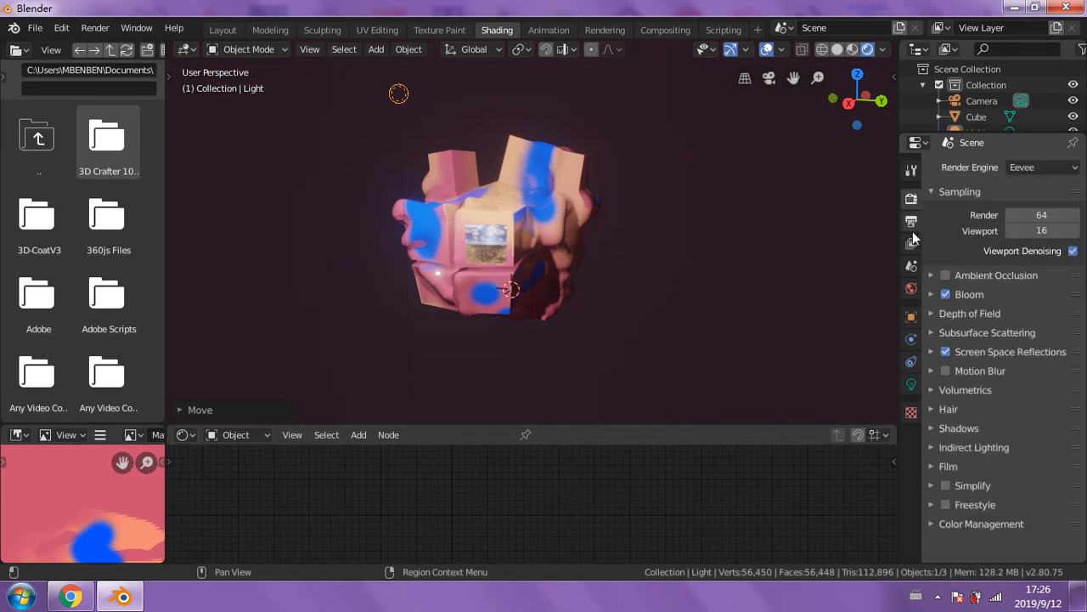
pyautogui.click(945, 295)
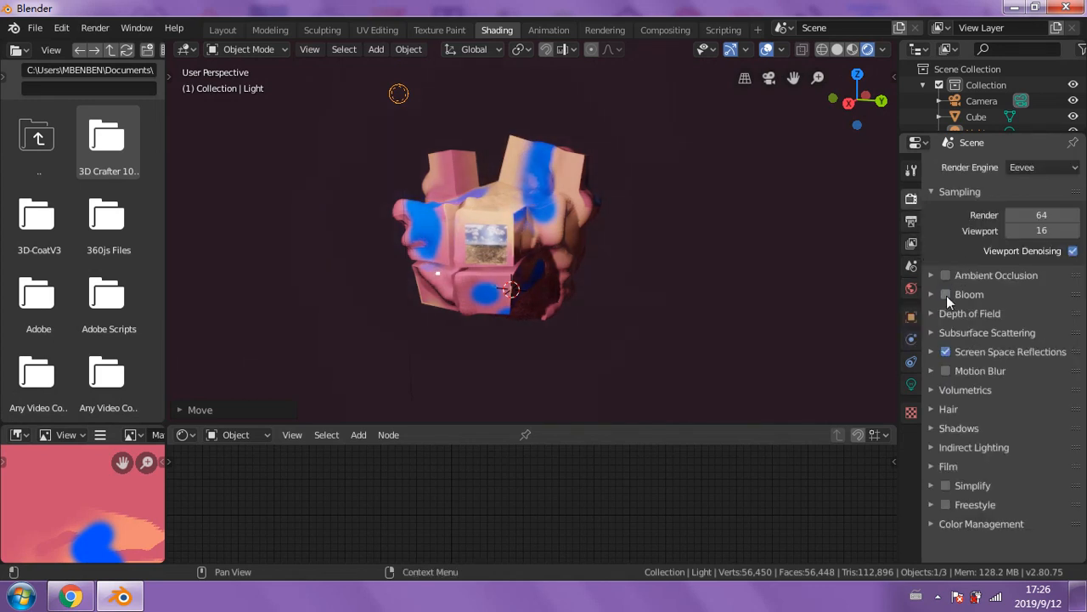
pyautogui.click(945, 352)
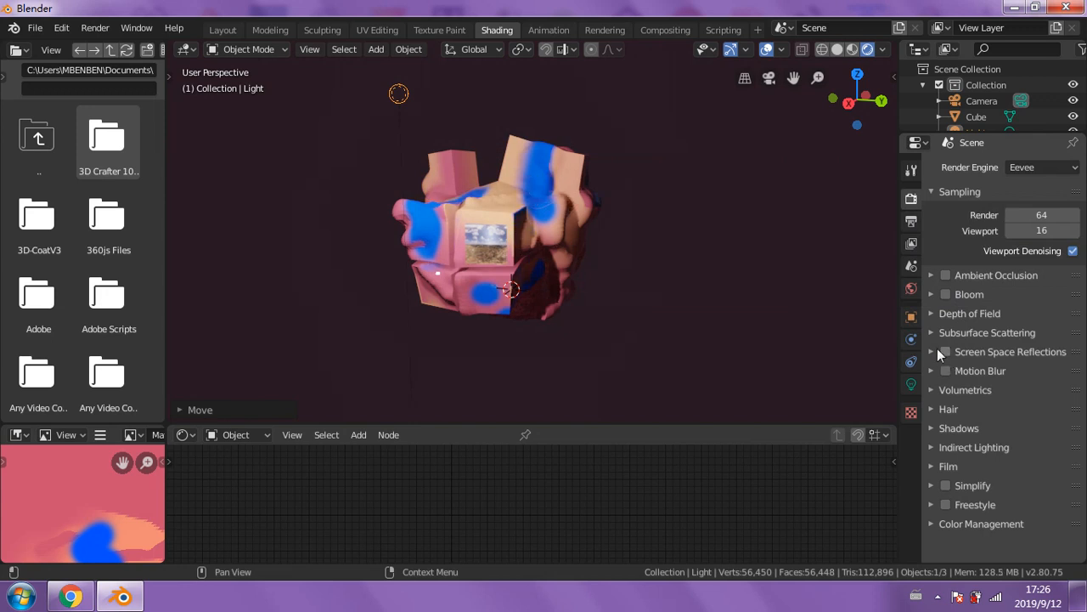
pyautogui.moveTo(618, 331)
pyautogui.mouseDown(button='middle')
pyautogui.moveTo(643, 330)
pyautogui.moveTo(618, 323)
pyautogui.mouseUp(button='middle')
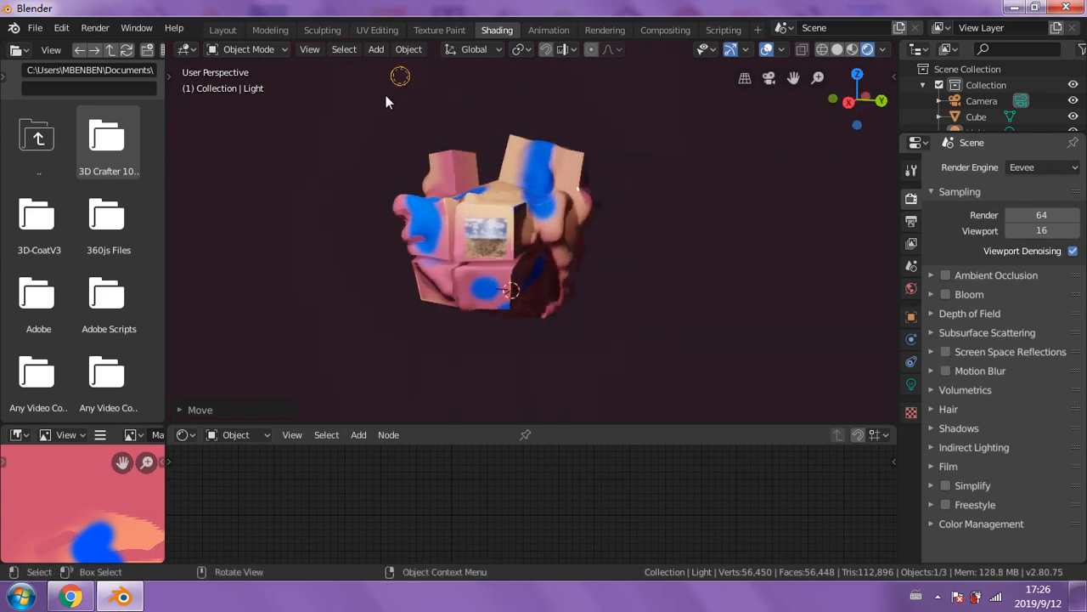
# - Switch to the Layout workspace and show the painted cube in Rendered viewport shading
pyautogui.click(223, 29)
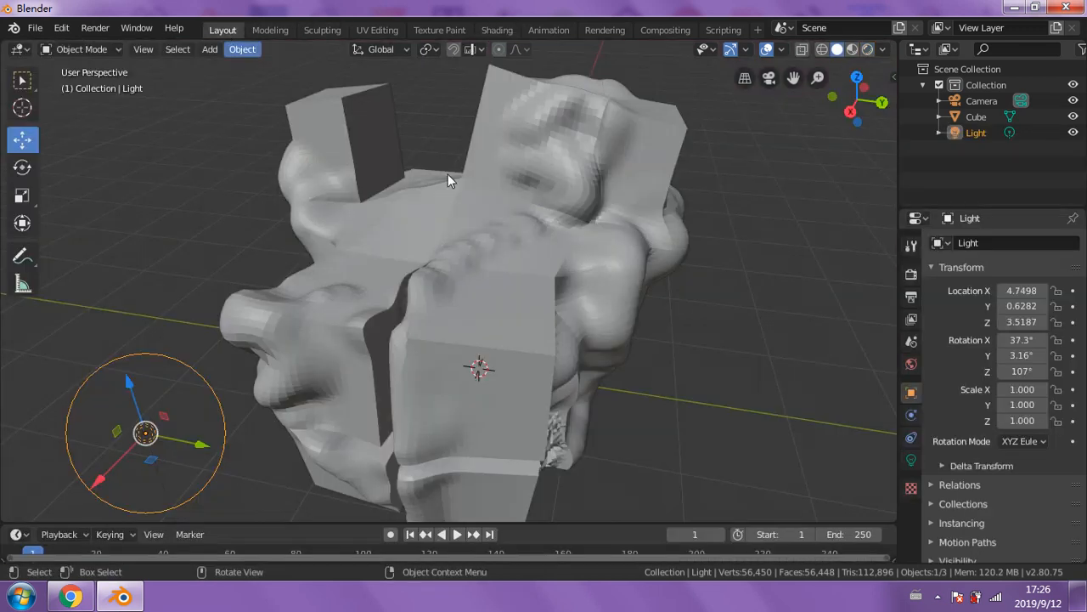
pyautogui.scroll(-3, 510, 191)
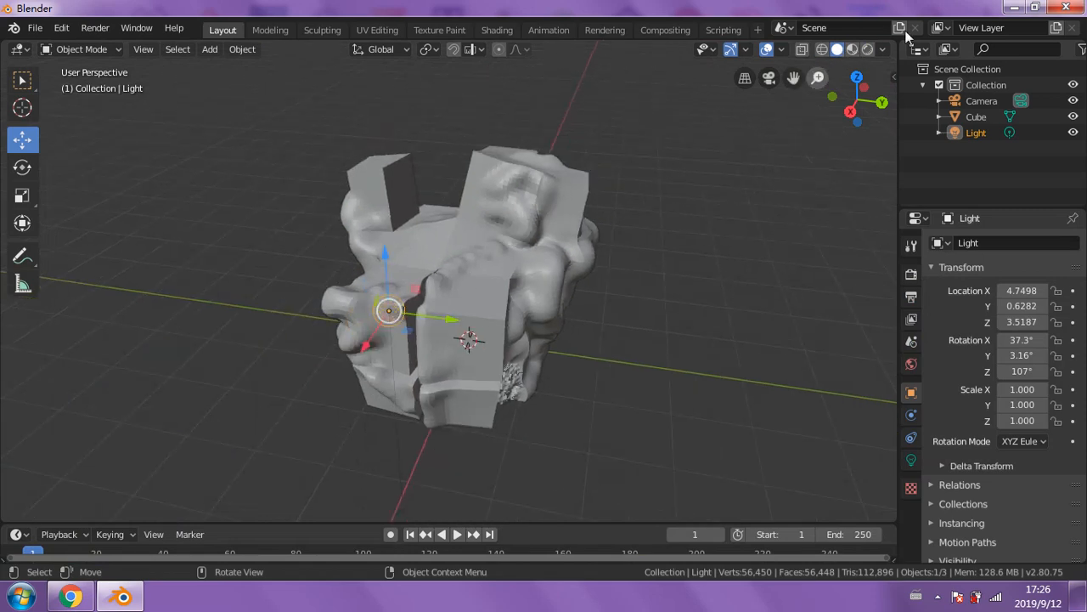
pyautogui.click(868, 49)
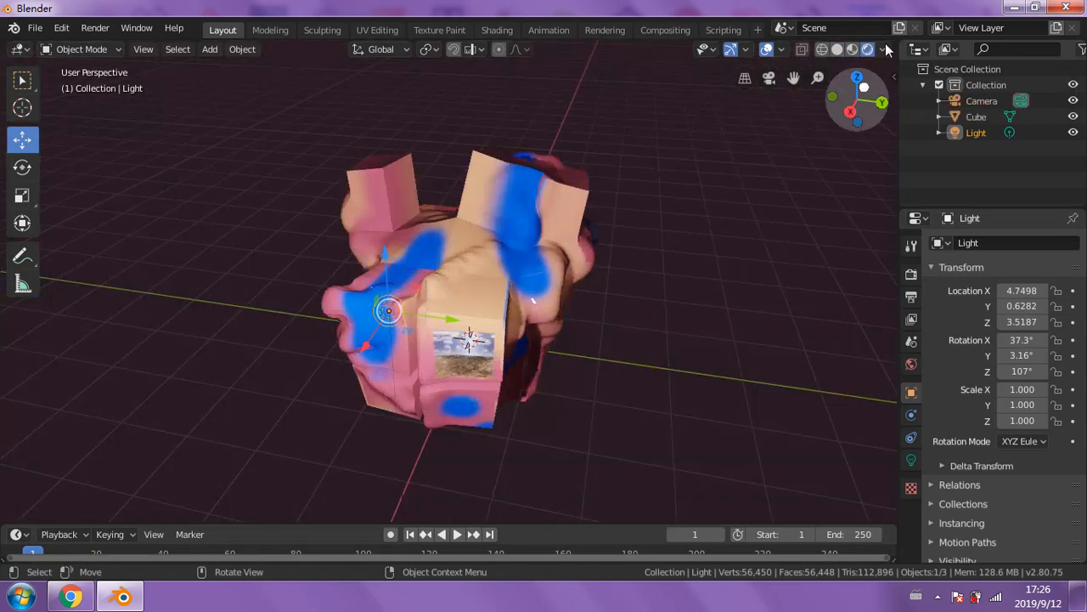
# - Lower the light by about 0.023 m along the Z axis
pyautogui.moveTo(470, 397); pyautogui.dragTo(467, 393, button='middle')
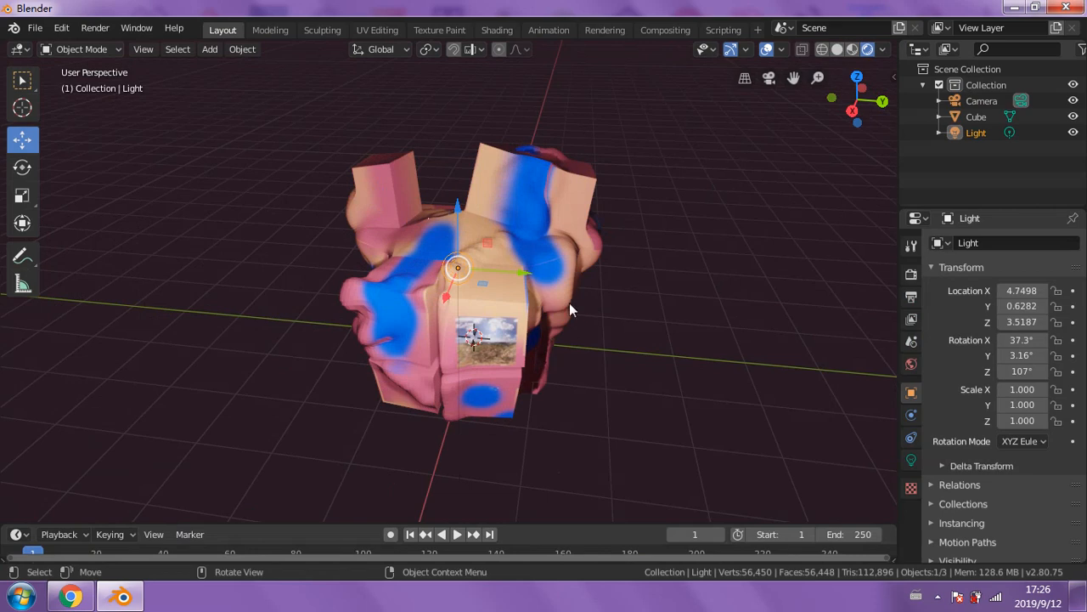
pyautogui.moveTo(570, 308); pyautogui.dragTo(402, 174, button='middle')
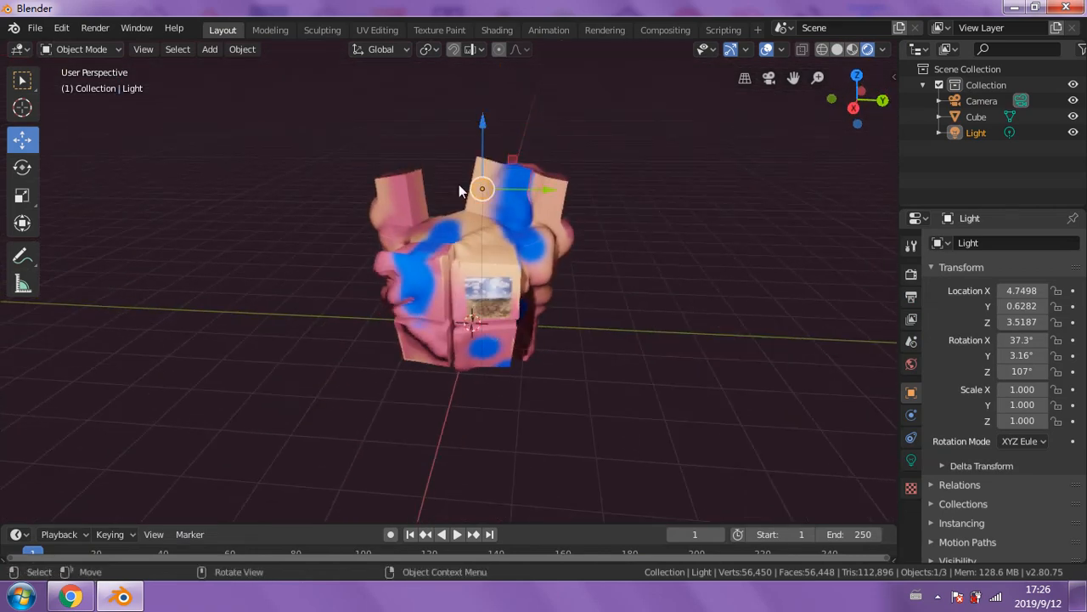
pyautogui.moveTo(483, 120)
pyautogui.mouseDown()
pyautogui.moveTo(484, 107)
pyautogui.moveTo(479, 126)
pyautogui.mouseUp()
# - Hide the viewport overlays, and toggle the viewport gizmos off and on, leaving the gizmos shown
pyautogui.click(731, 48)
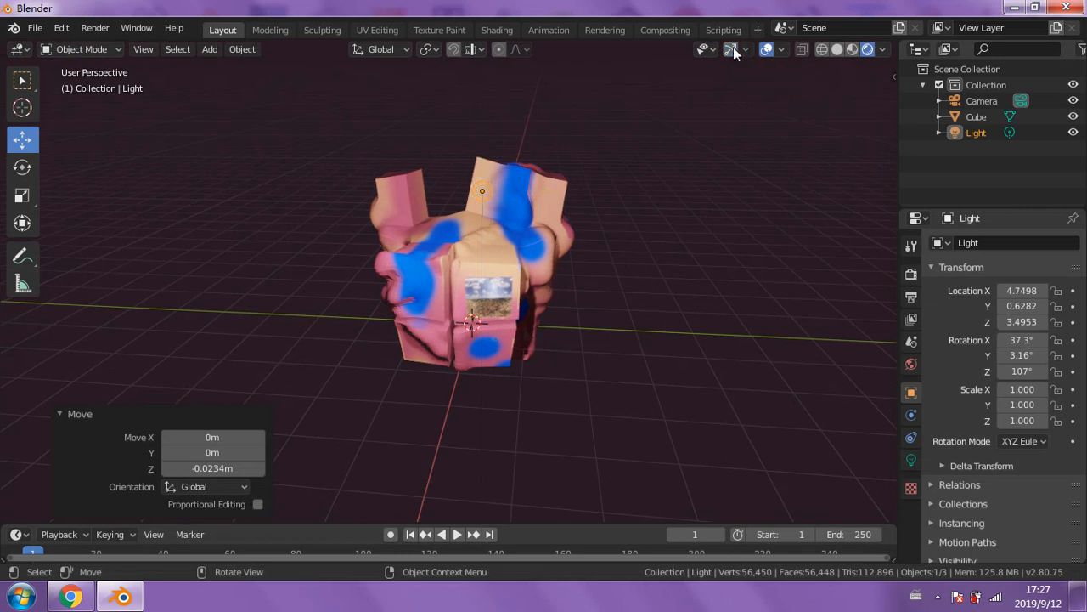
pyautogui.click(764, 49)
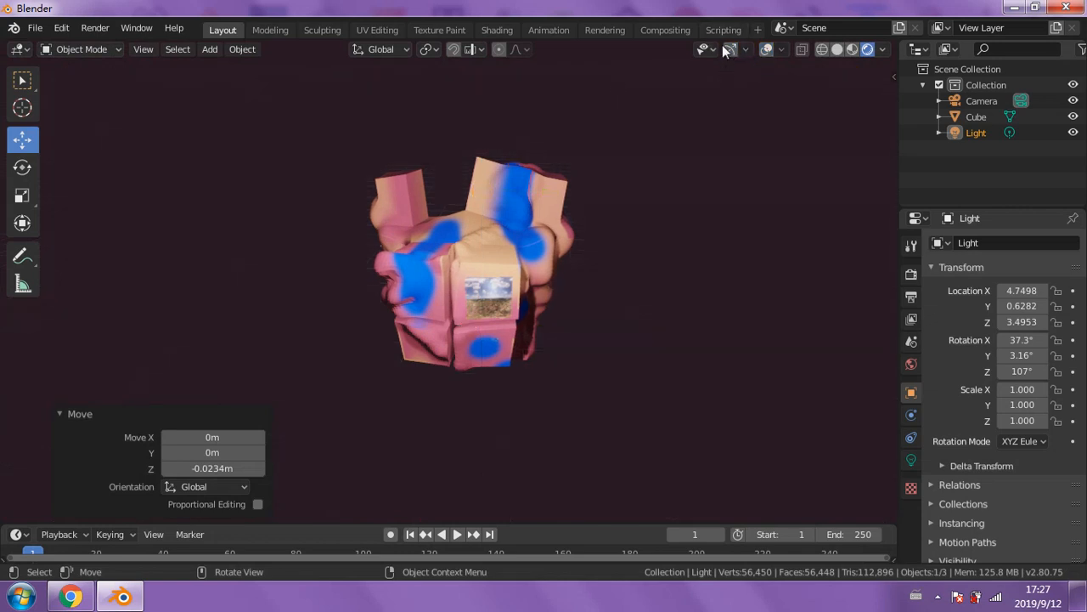
pyautogui.click(730, 47)
pyautogui.click(730, 47)
pyautogui.click(731, 48)
pyautogui.click(731, 48)
pyautogui.click(731, 49)
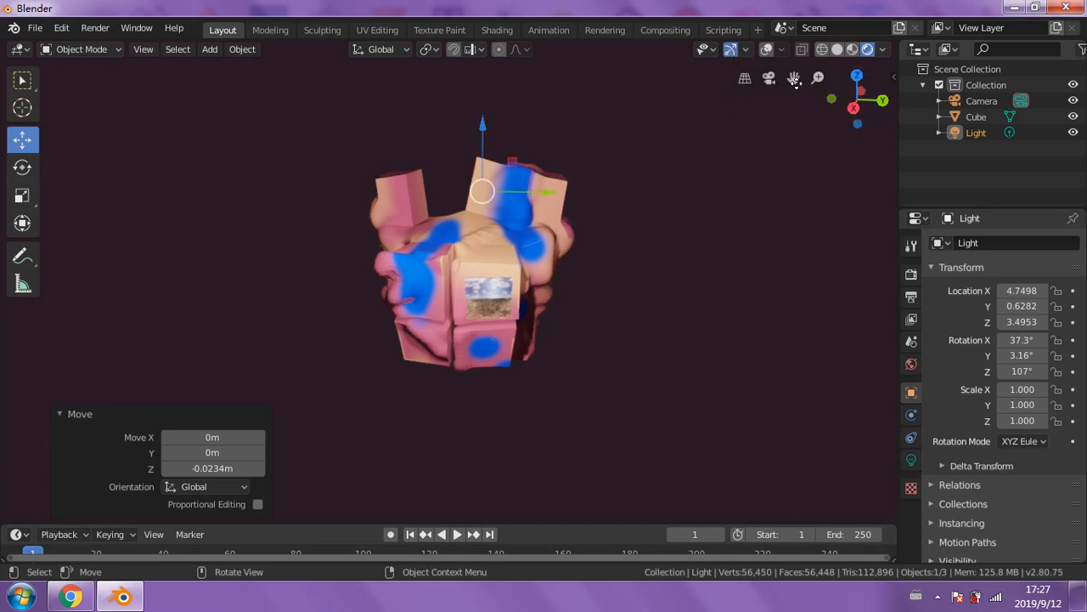
# - Inspect the rendered cube from the Y-axis side and from a perspective view at different distances
pyautogui.click(884, 101)
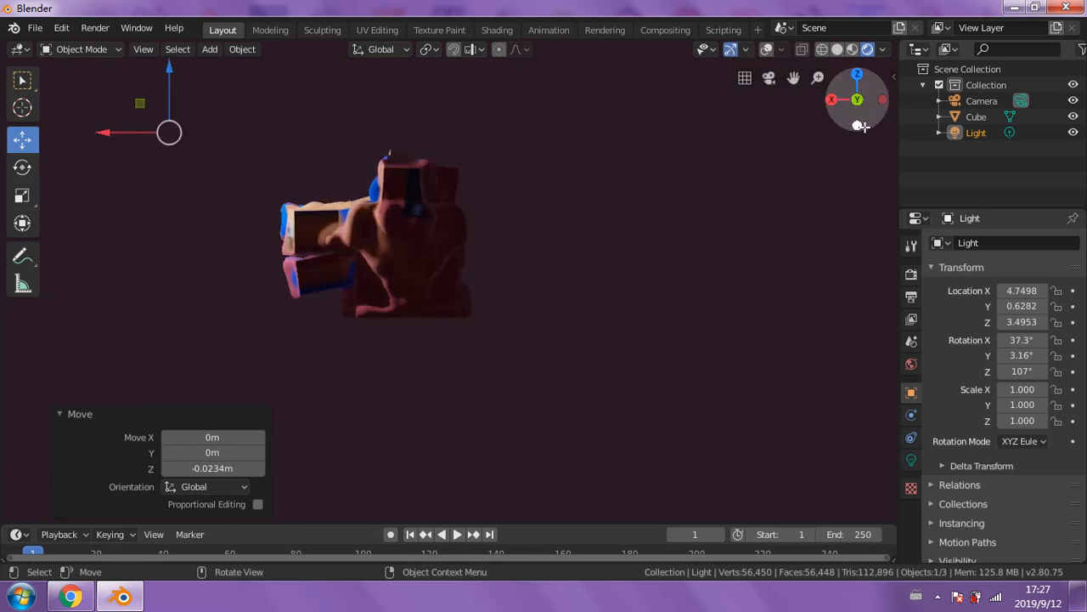
pyautogui.click(835, 101)
pyautogui.moveTo(835, 100); pyautogui.dragTo(538, 274)
pyautogui.moveTo(538, 273)
pyautogui.mouseDown(button='middle')
pyautogui.moveTo(570, 287)
pyautogui.moveTo(551, 310)
pyautogui.moveTo(554, 272)
pyautogui.mouseUp(button='middle')
pyautogui.scroll(-6, 554, 271)
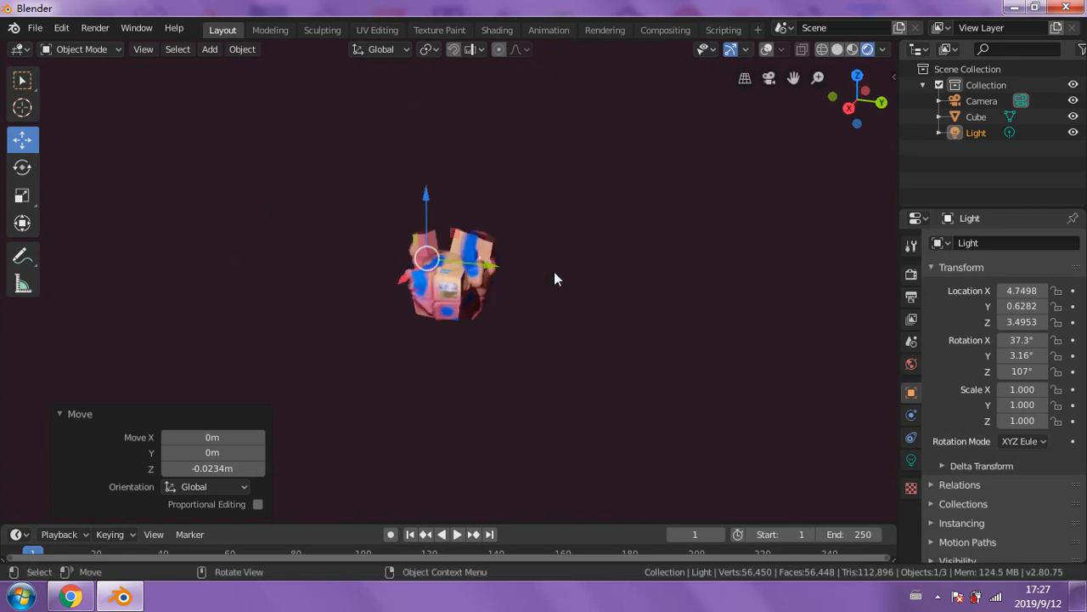
pyautogui.scroll(8, 553, 272)
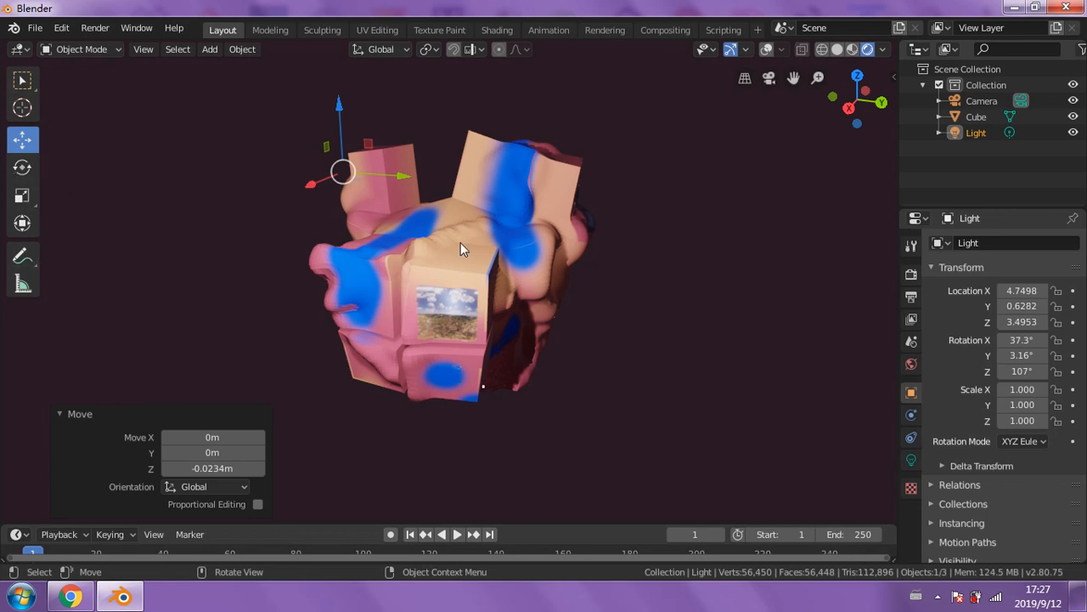
# - Select the painted cube and move it about -0.298 m along the Y axis
pyautogui.moveTo(403, 176); pyautogui.dragTo(425, 186)
pyautogui.click(476, 194)
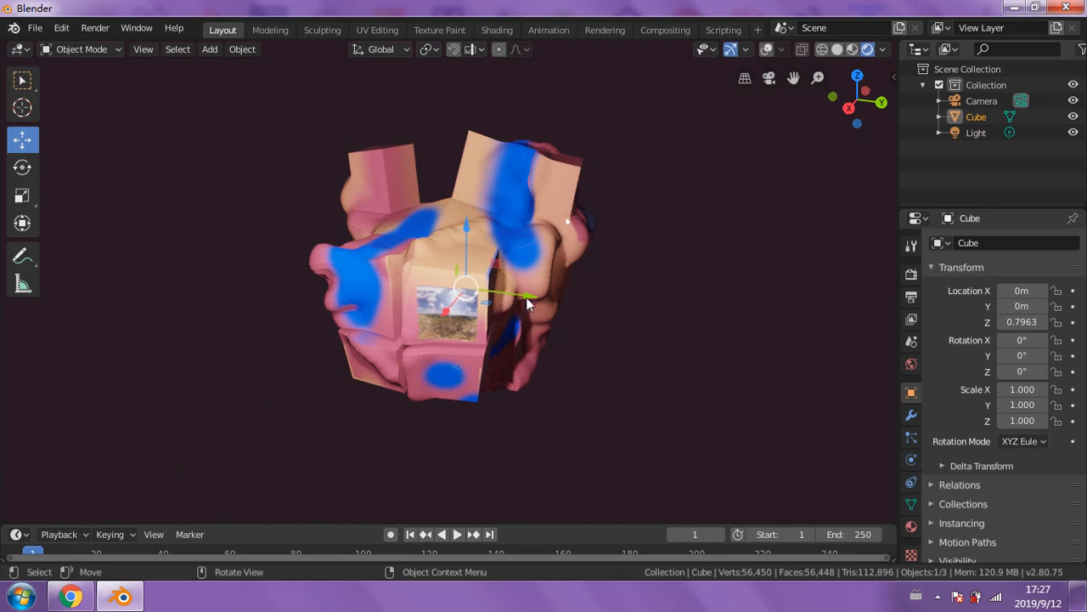
pyautogui.moveTo(527, 304); pyautogui.dragTo(503, 302)
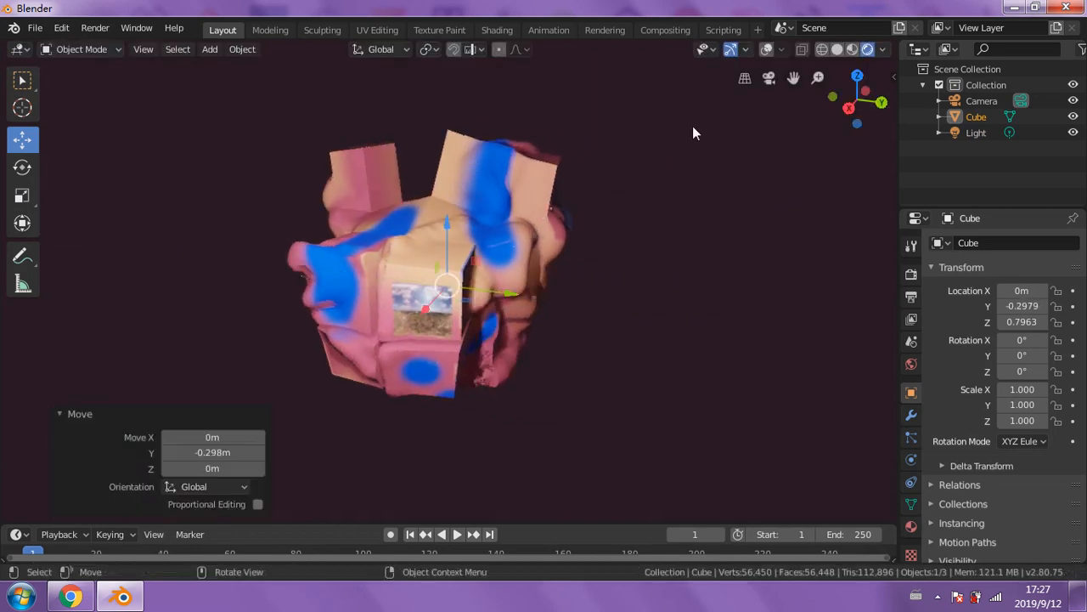
pyautogui.rightClick(692, 204)
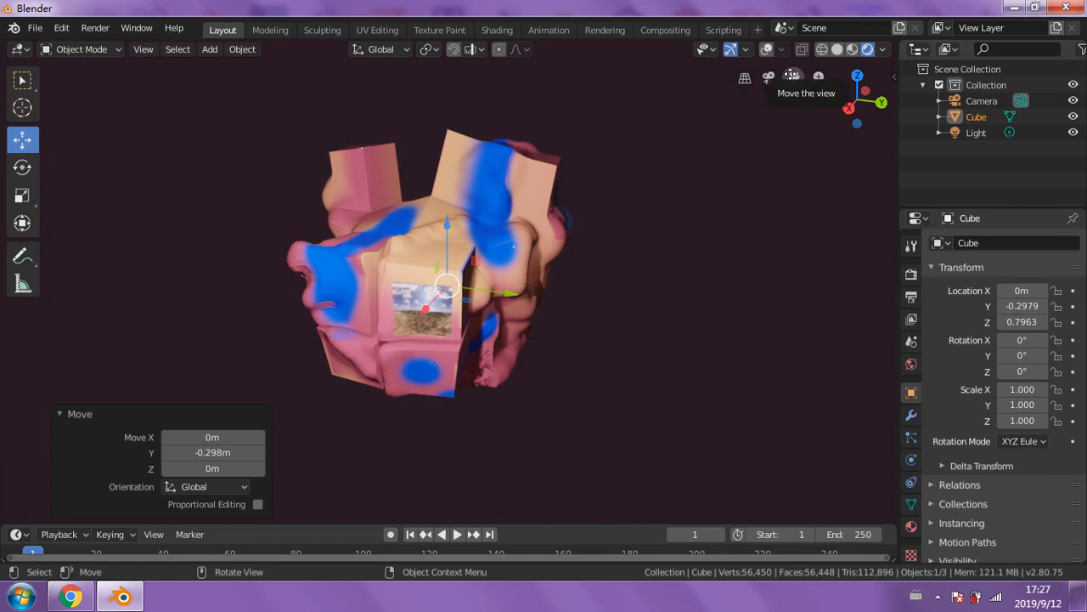
# - Pan the view and zoom out and in repeatedly to examine the rendered cube
pyautogui.moveTo(792, 76); pyautogui.dragTo(814, 132)
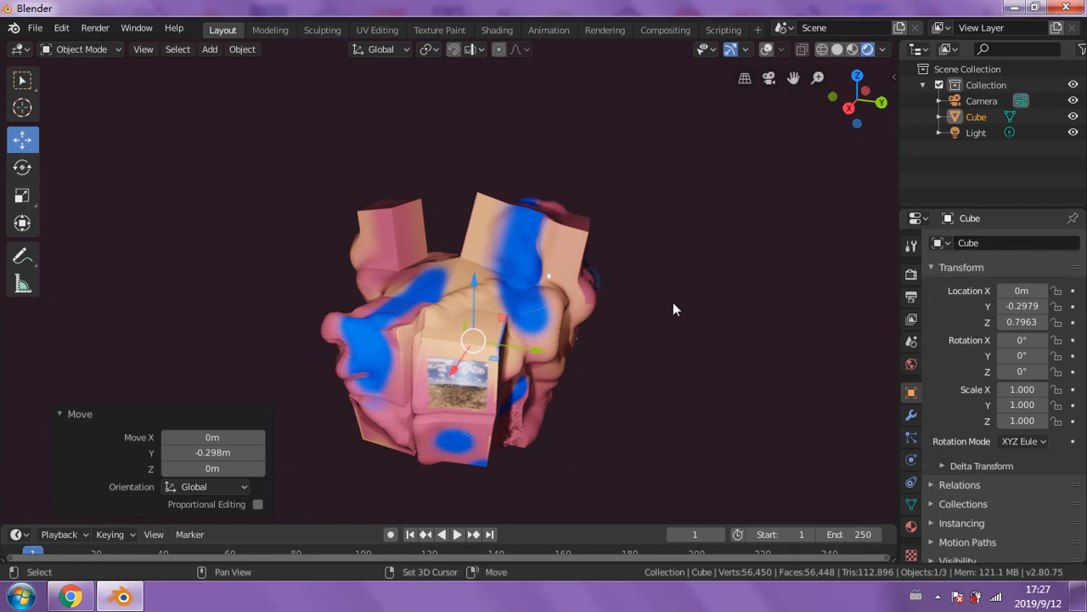
pyautogui.keyDown('shift'); pyautogui.moveTo(667, 302); pyautogui.dragTo(626, 289, button='middle'); pyautogui.keyUp('shift')
pyautogui.scroll(-4, 625, 290)
pyautogui.scroll(4, 625, 283)
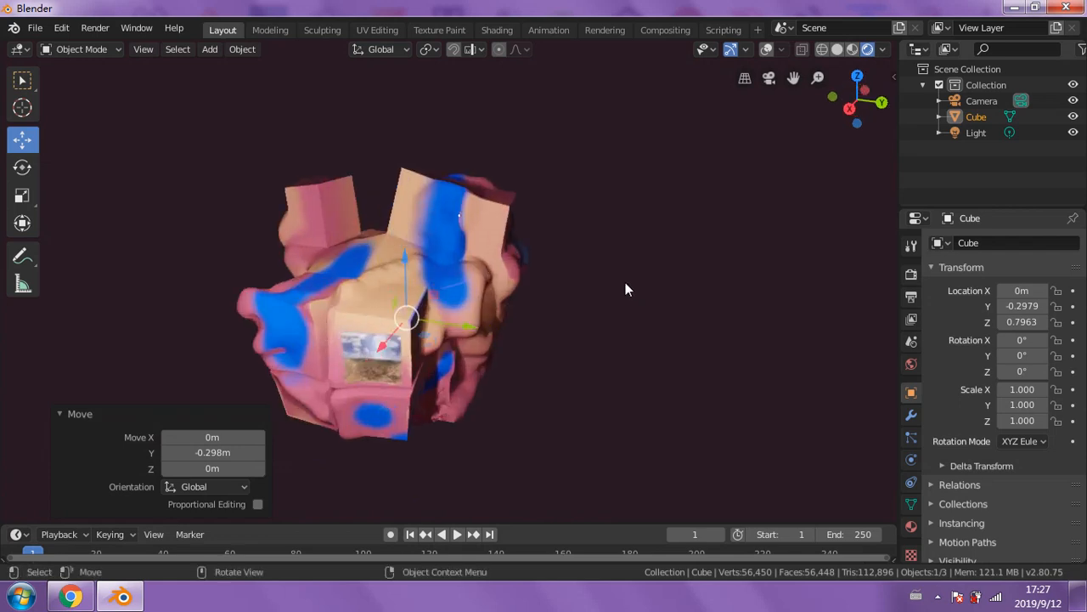
pyautogui.scroll(-5, 625, 283)
pyautogui.scroll(6, 625, 282)
pyautogui.scroll(-5, 629, 285)
pyautogui.scroll(3, 629, 291)
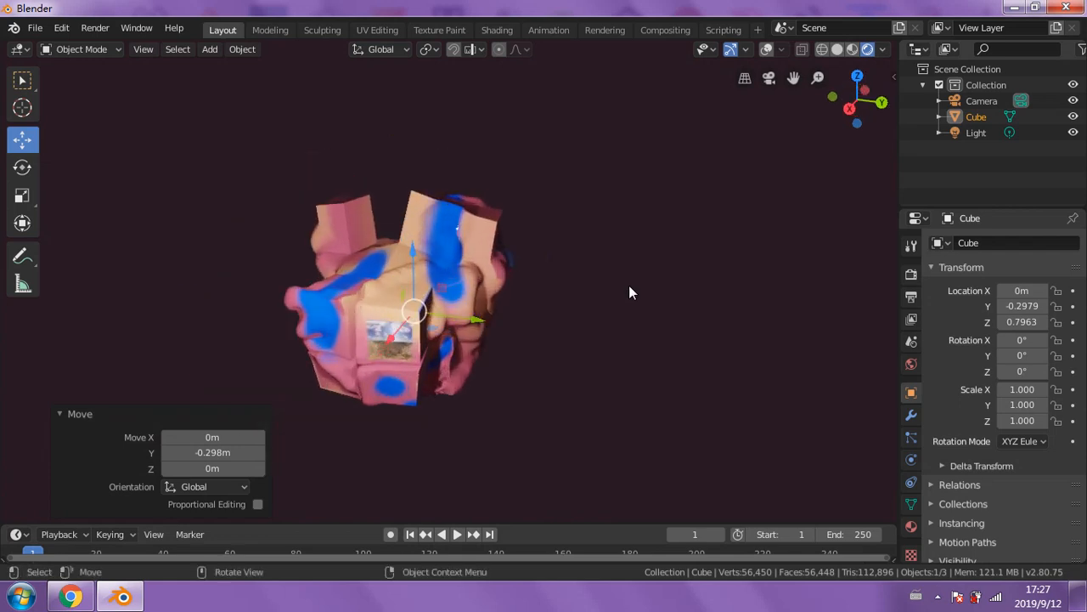
pyautogui.scroll(-2, 628, 290)
pyautogui.scroll(3, 624, 293)
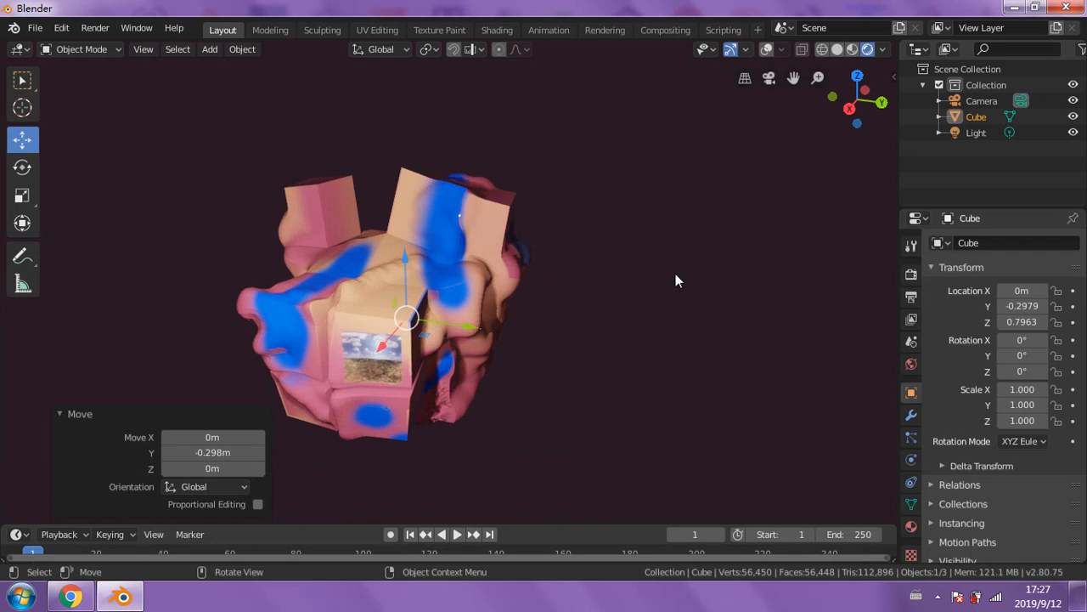
# - Move the painted cube about 0.972 m along the Y axis and inspect it from several angles
pyautogui.click(483, 262)
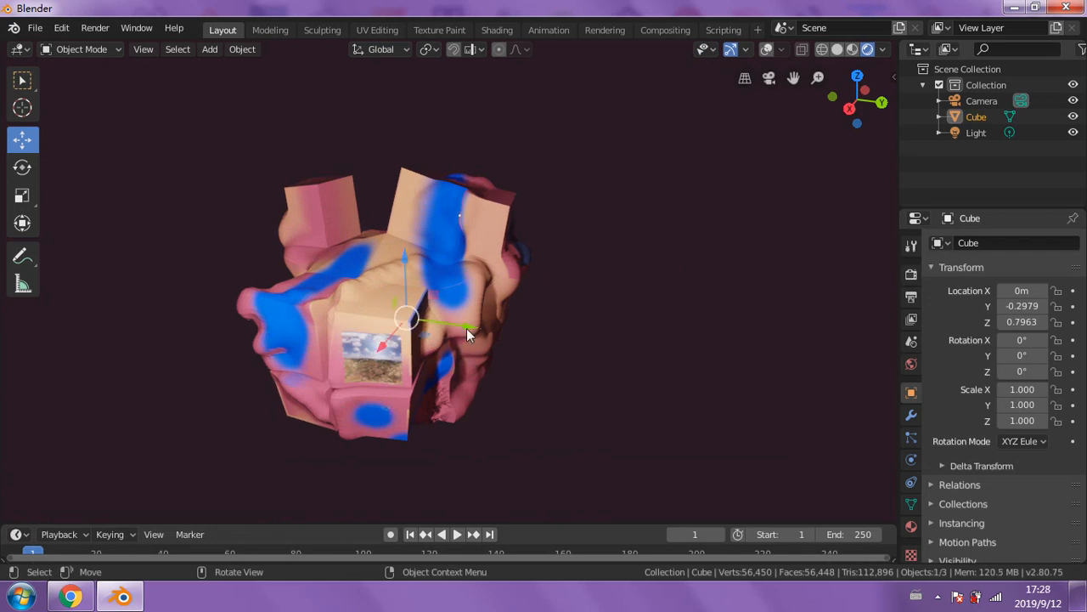
pyautogui.moveTo(467, 329); pyautogui.dragTo(529, 337)
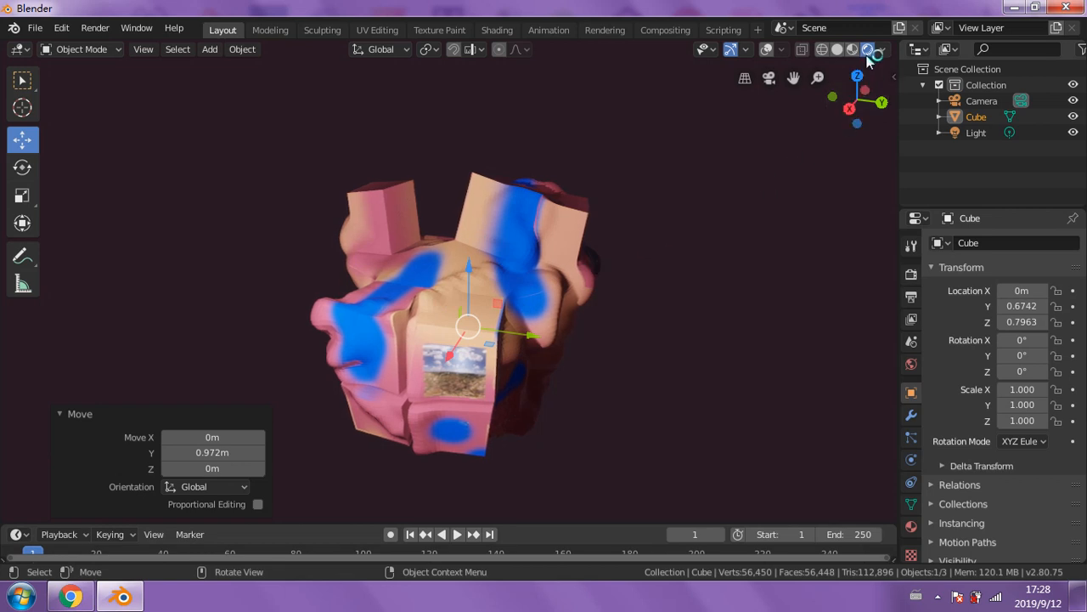
pyautogui.moveTo(755, 224)
pyautogui.mouseDown(button='middle')
pyautogui.moveTo(760, 205)
pyautogui.moveTo(745, 221)
pyautogui.mouseUp(button='middle')
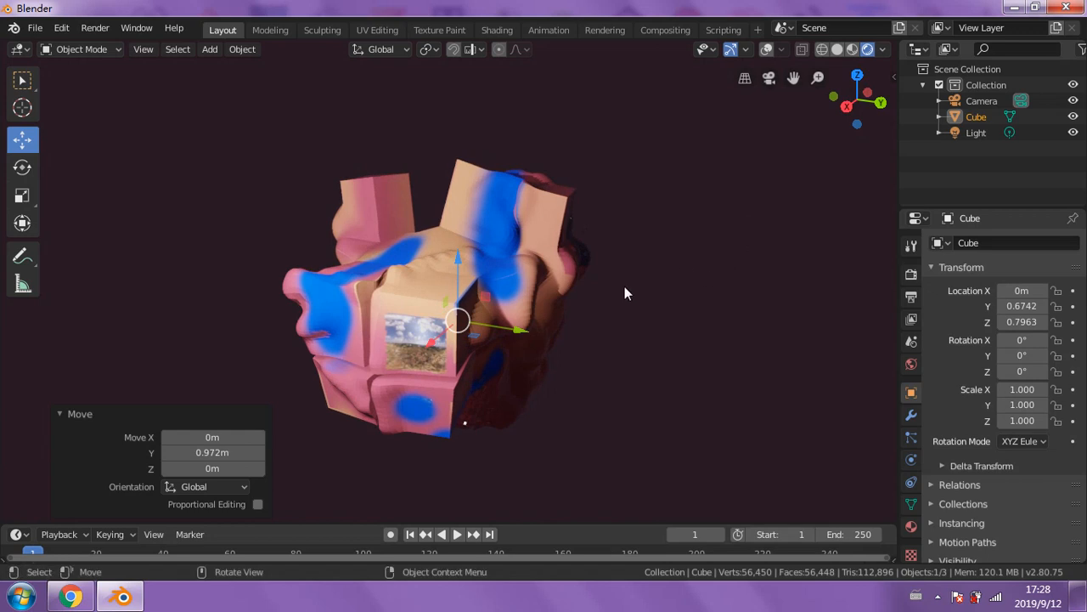
pyautogui.moveTo(624, 293); pyautogui.dragTo(641, 318, button='middle')
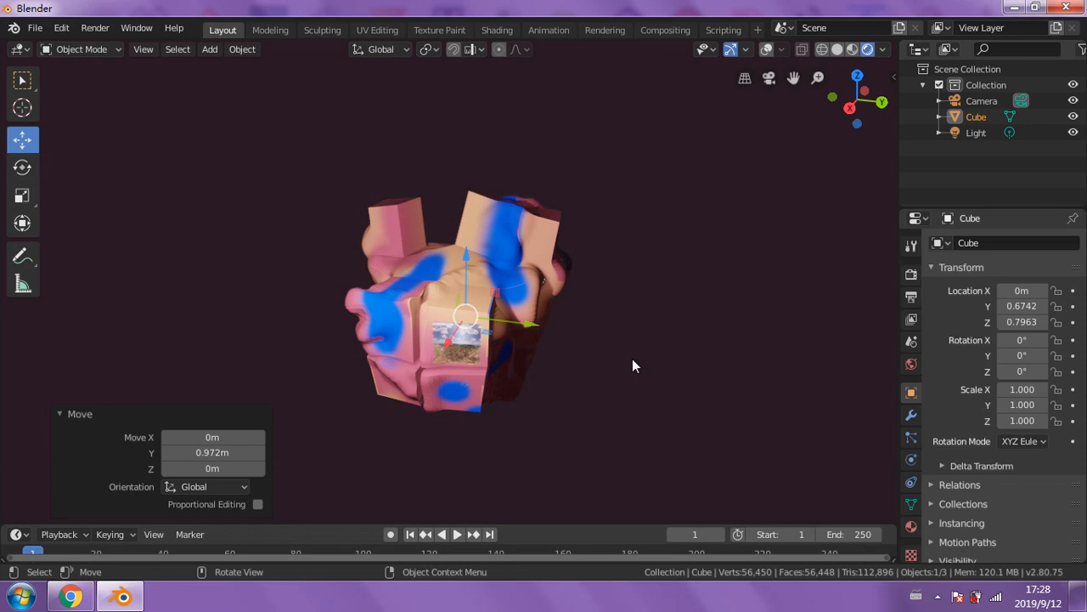
pyautogui.moveTo(624, 342); pyautogui.dragTo(674, 343, button='middle')
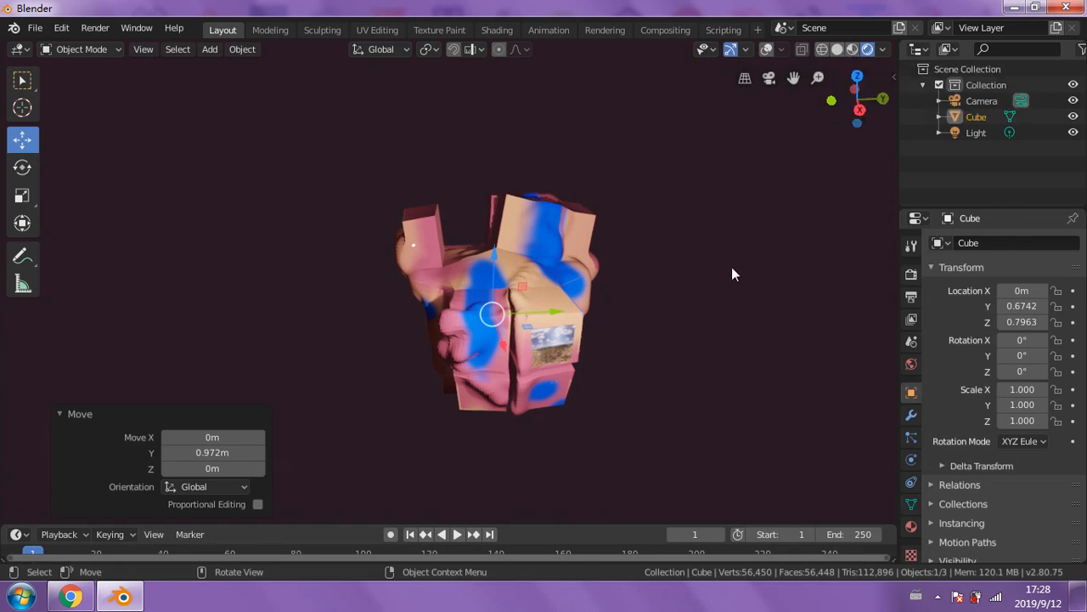
pyautogui.click(525, 307)
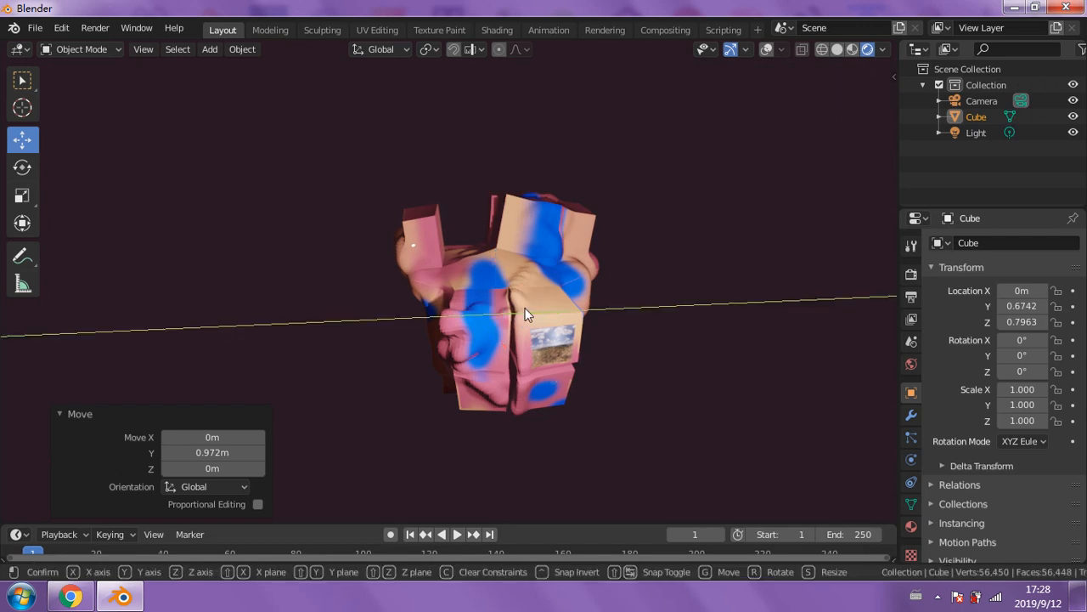
# - Add a UV sphere mesh to the scene
pyautogui.click(210, 49)
pyautogui.moveTo(275, 67)
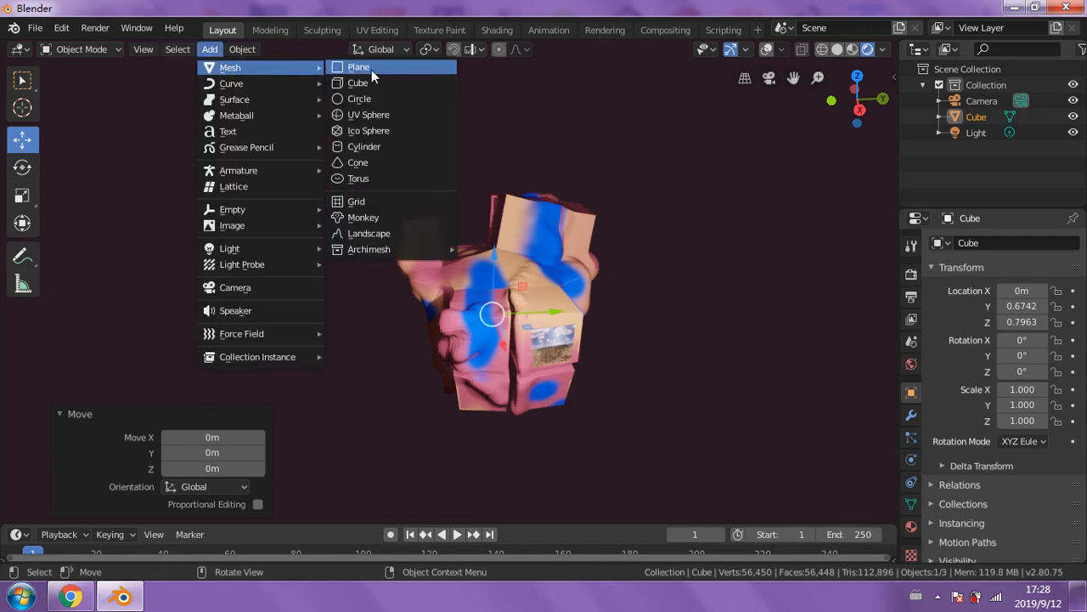
pyautogui.click(388, 113)
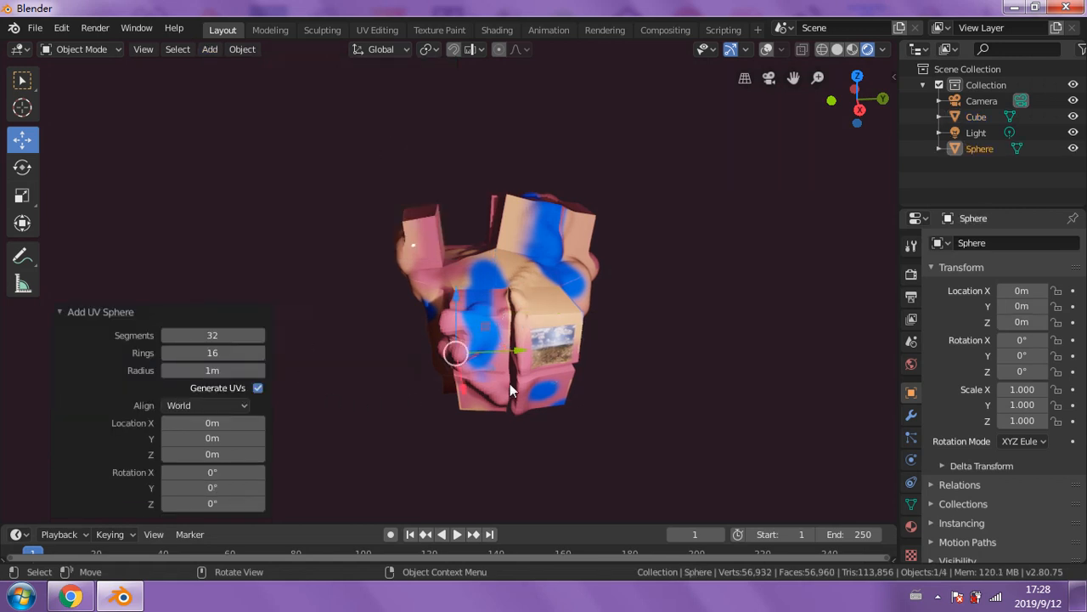
# - Move the sphere about -2.82 m along the Y axis and about 1.46 m up along the Z axis, beside the cube
pyautogui.press('g')
pyautogui.press('y')
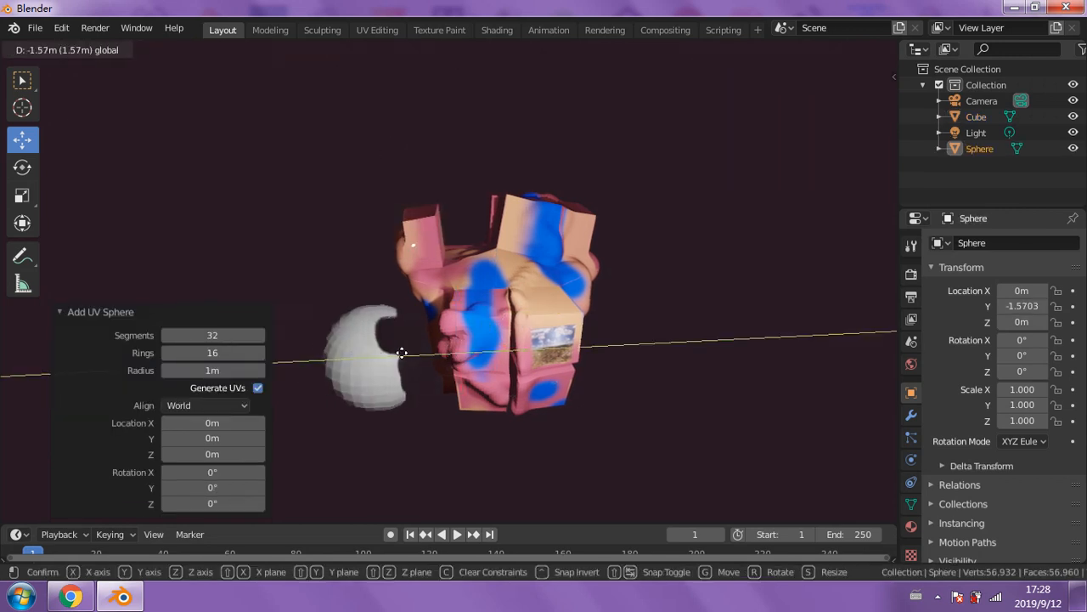
pyautogui.click(297, 307)
pyautogui.press('g')
pyautogui.press('z')
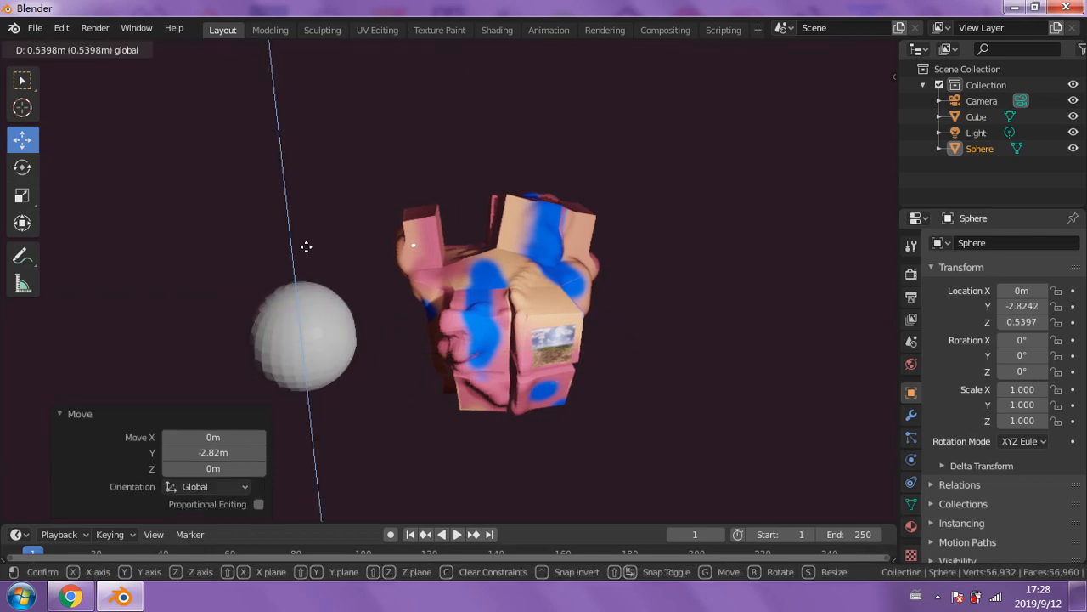
pyautogui.click(302, 264)
# - Apply smooth shading to the sphere
pyautogui.rightClick(295, 254)
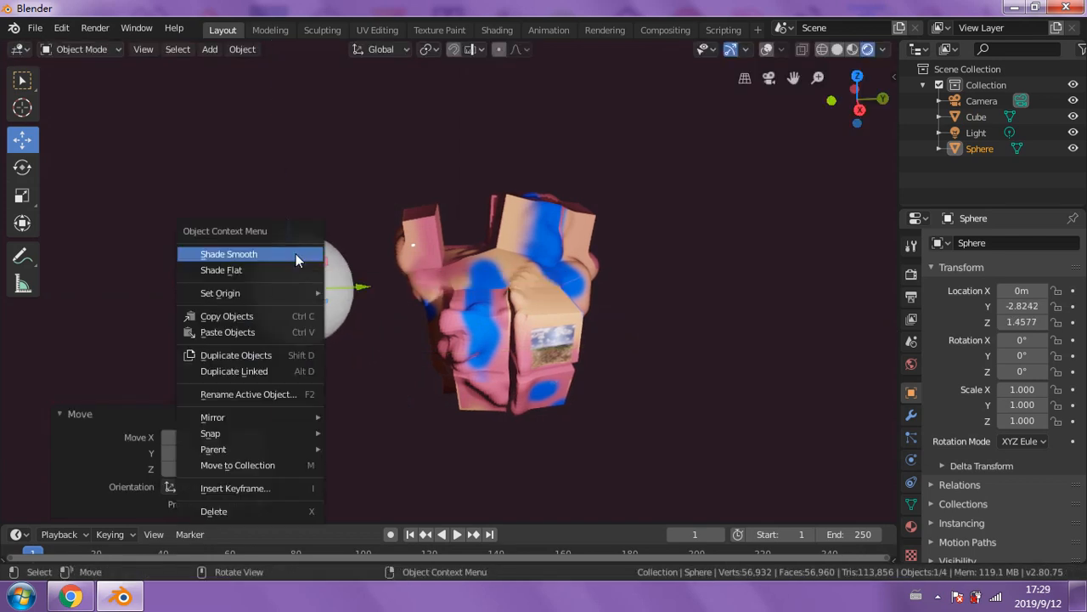
pyautogui.click(295, 253)
pyautogui.moveTo(313, 290); pyautogui.dragTo(309, 248, button='middle')
pyautogui.rightClick(309, 248)
# - Bring up the interaction mode choices for the sphere
pyautogui.click(91, 51)
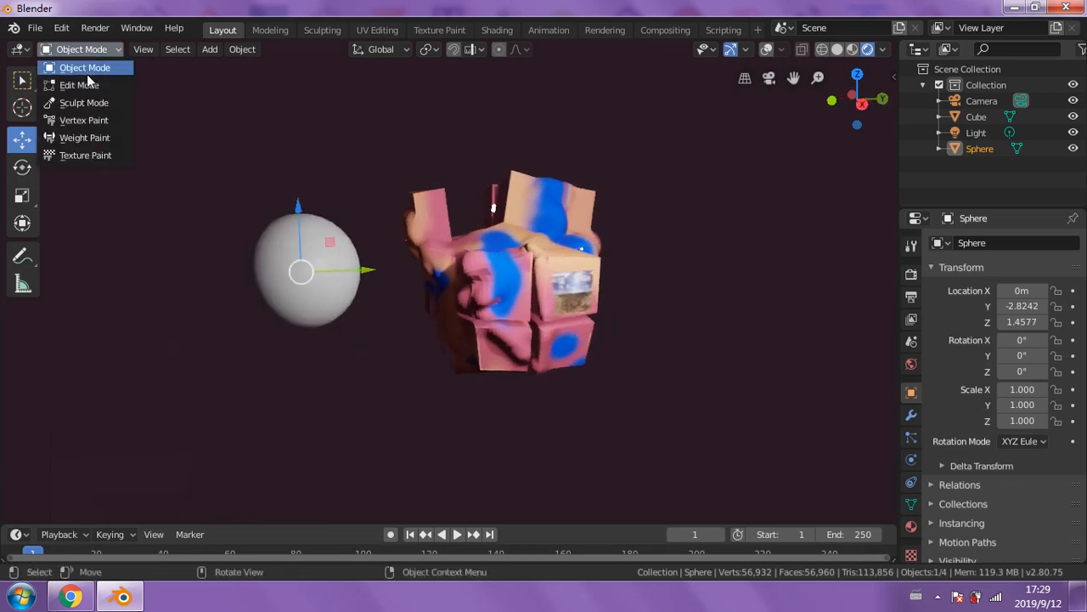
# - Put the sphere into Edit Mode, clear the full vertex selection and activate the box selection tool
pyautogui.click(85, 80)
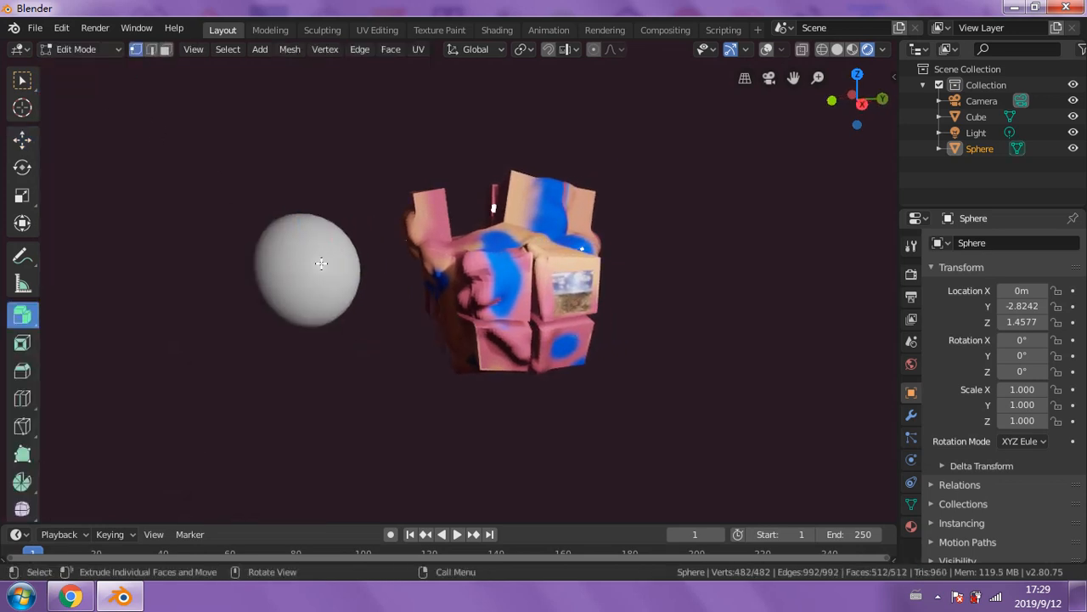
pyautogui.rightClick(321, 264)
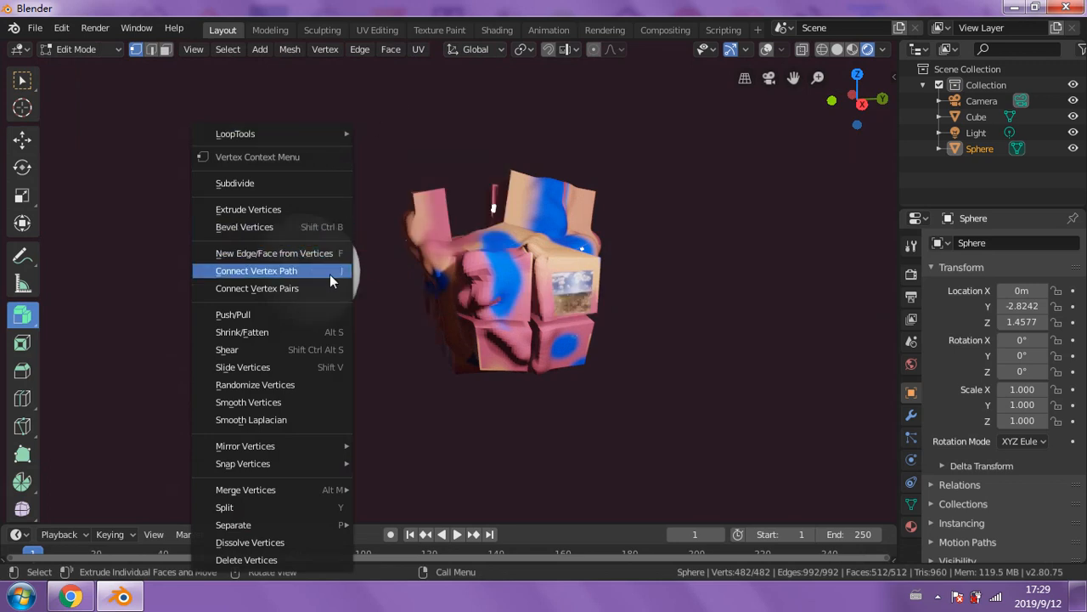
pyautogui.hotkey('alt', 'a')
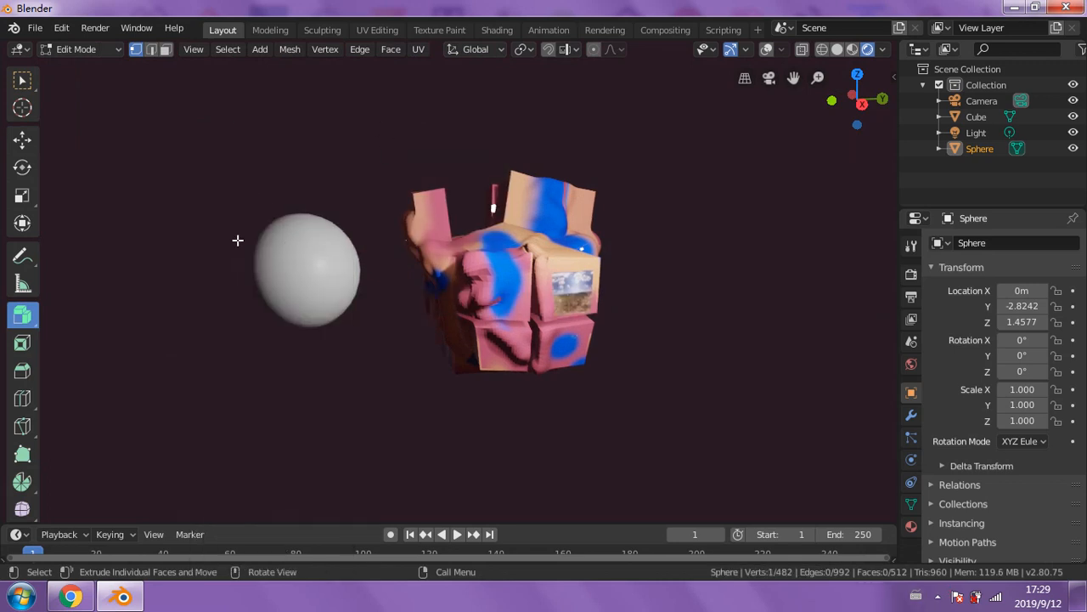
pyautogui.click(26, 83)
# - Try to subdivide the sphere and turn on the viewport overlays to show its mesh
pyautogui.rightClick(311, 258)
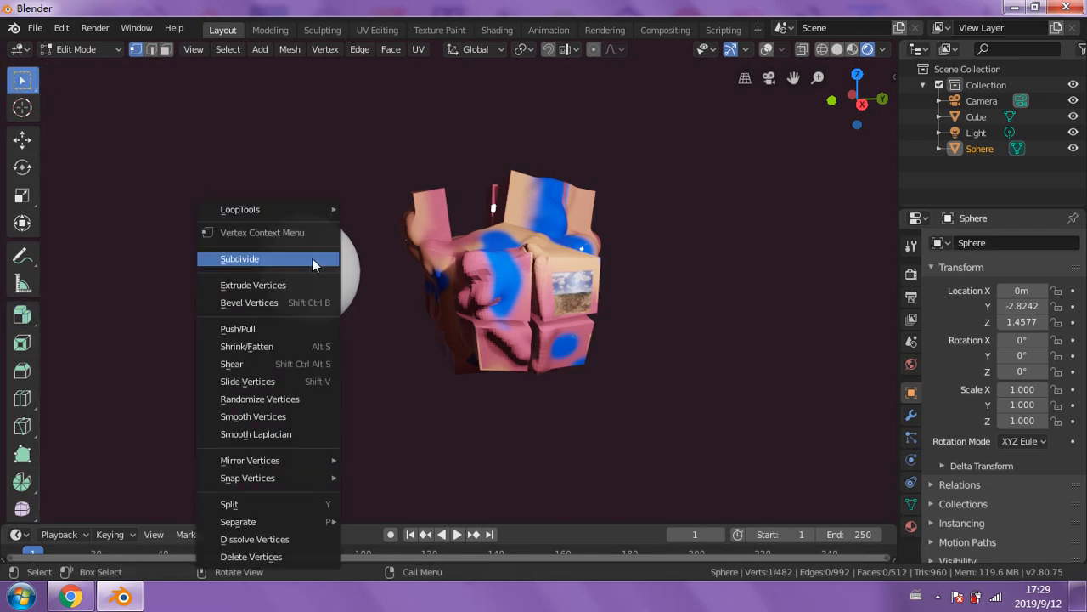
pyautogui.click(312, 258)
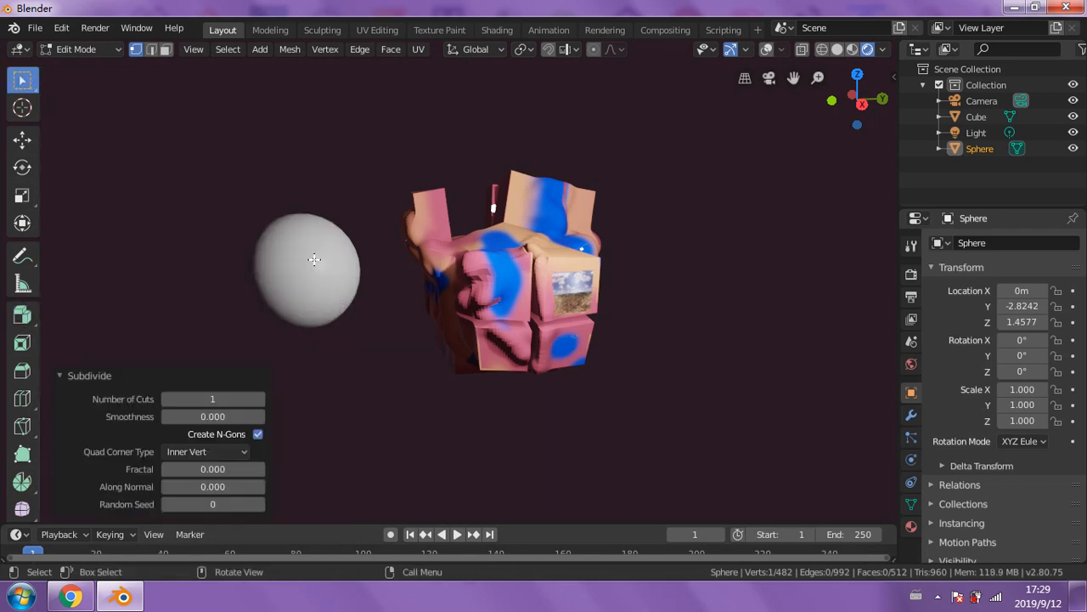
pyautogui.click(766, 50)
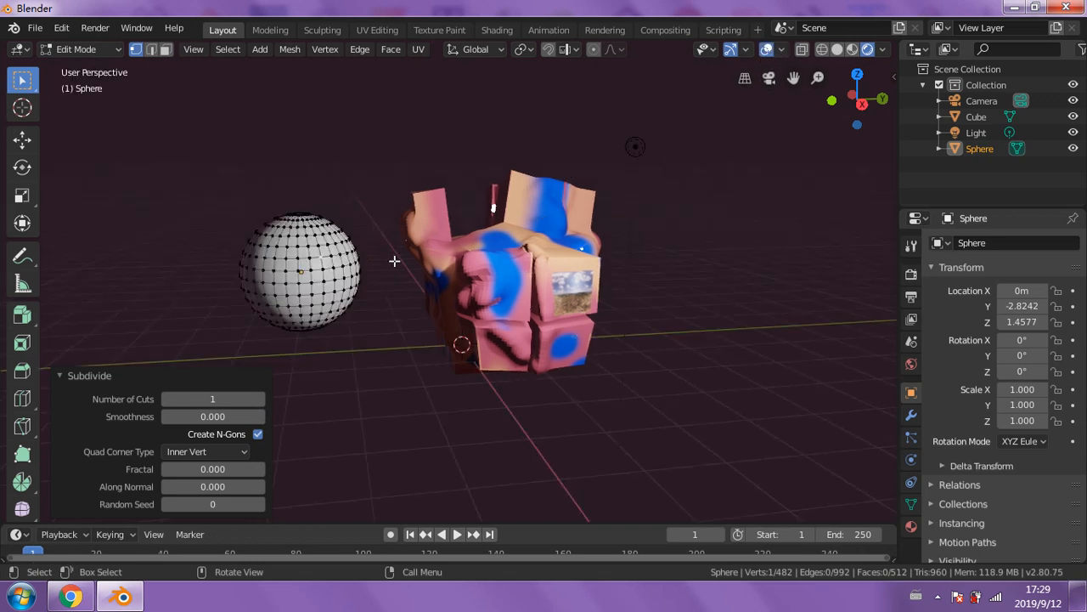
pyautogui.moveTo(394, 261); pyautogui.dragTo(466, 271, button='middle')
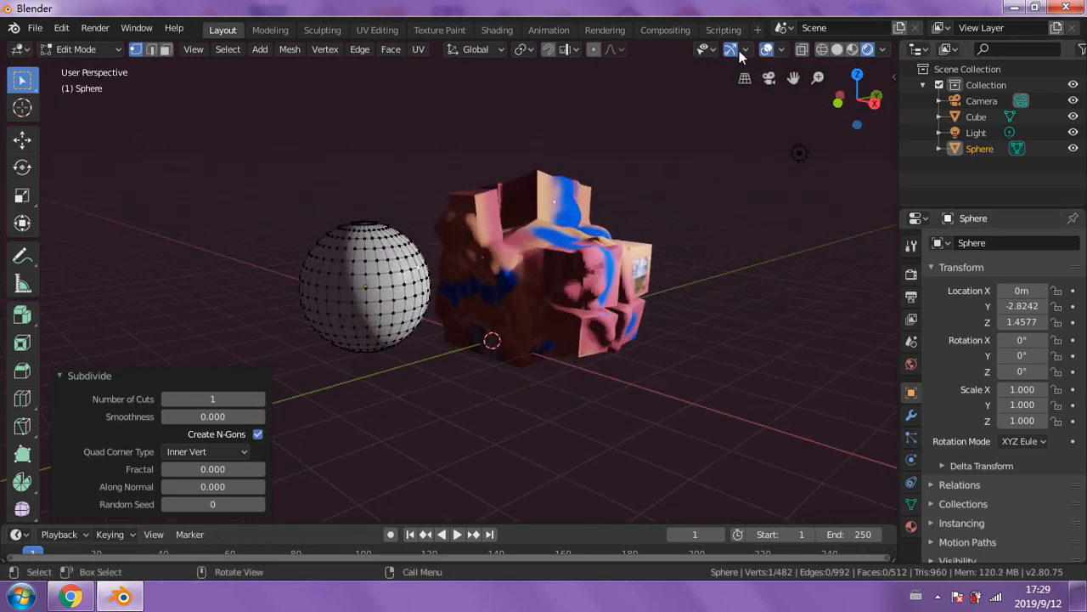
pyautogui.scroll(5, 395, 322)
# - Try to subdivide the sphere again from the single selected vertex with a higher number of cuts
pyautogui.rightClick(318, 272)
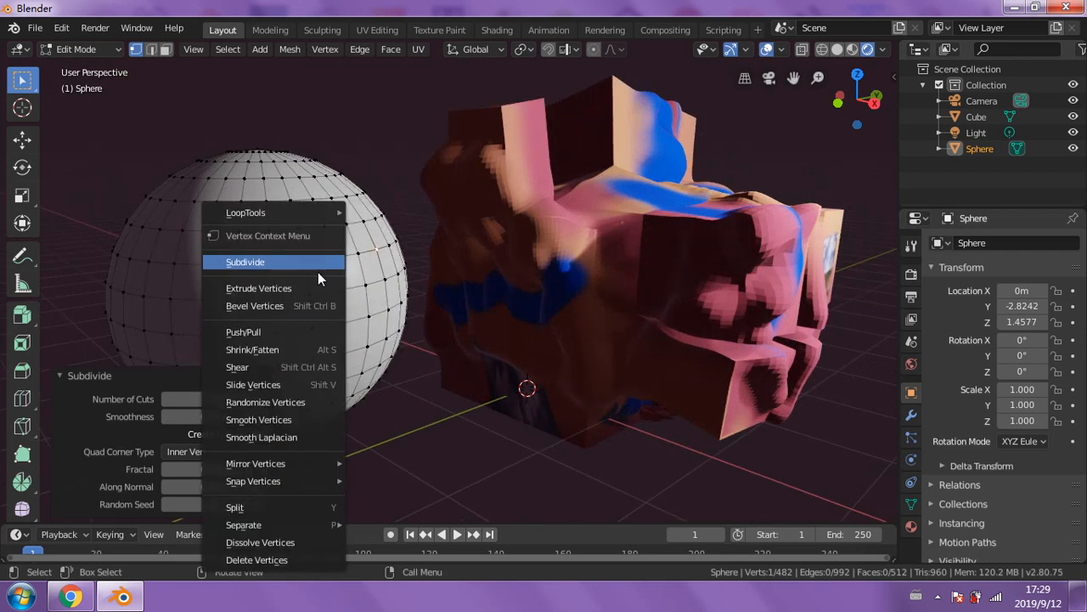
pyautogui.click(318, 265)
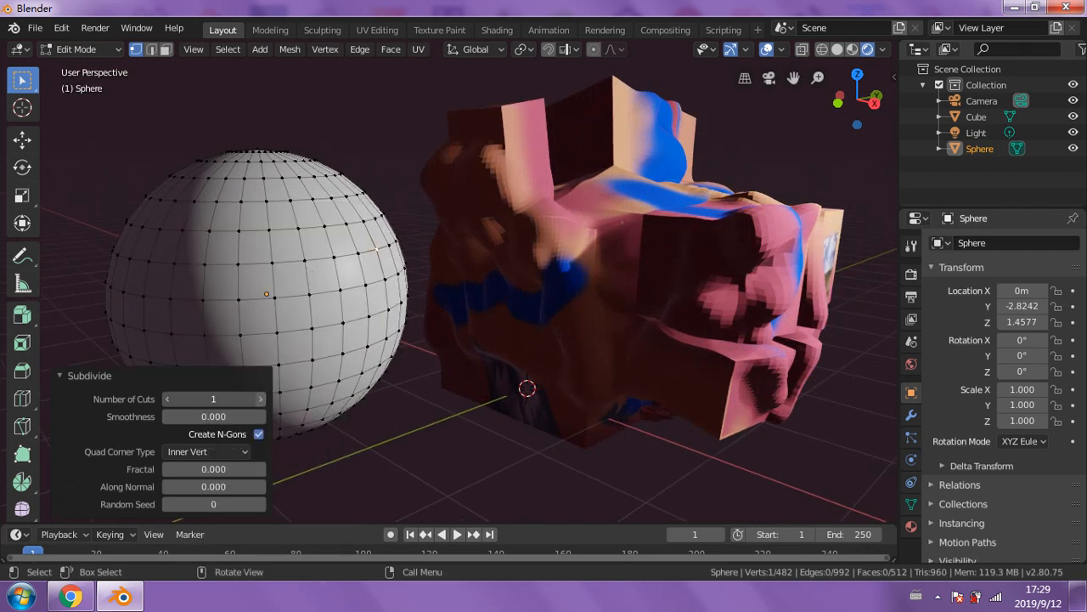
pyautogui.click(260, 399)
pyautogui.click(260, 399)
pyautogui.click(405, 152)
# - Subdivide the sphere's entire mesh with 2 cuts and clear the selection
pyautogui.moveTo(405, 151); pyautogui.dragTo(364, 182, button='middle')
pyautogui.scroll(-2, 365, 183)
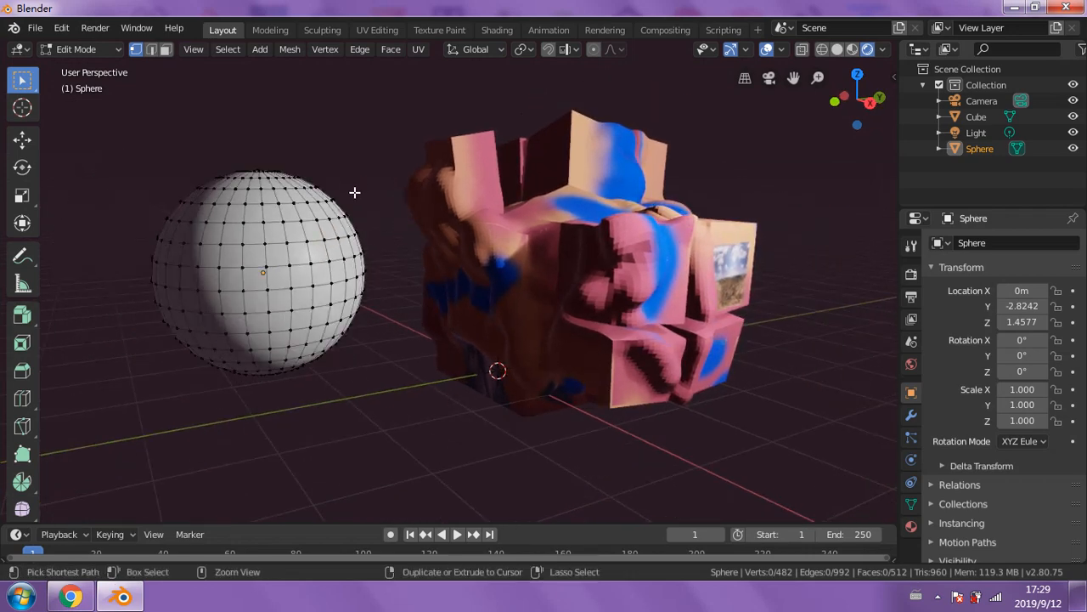
pyautogui.press('a')
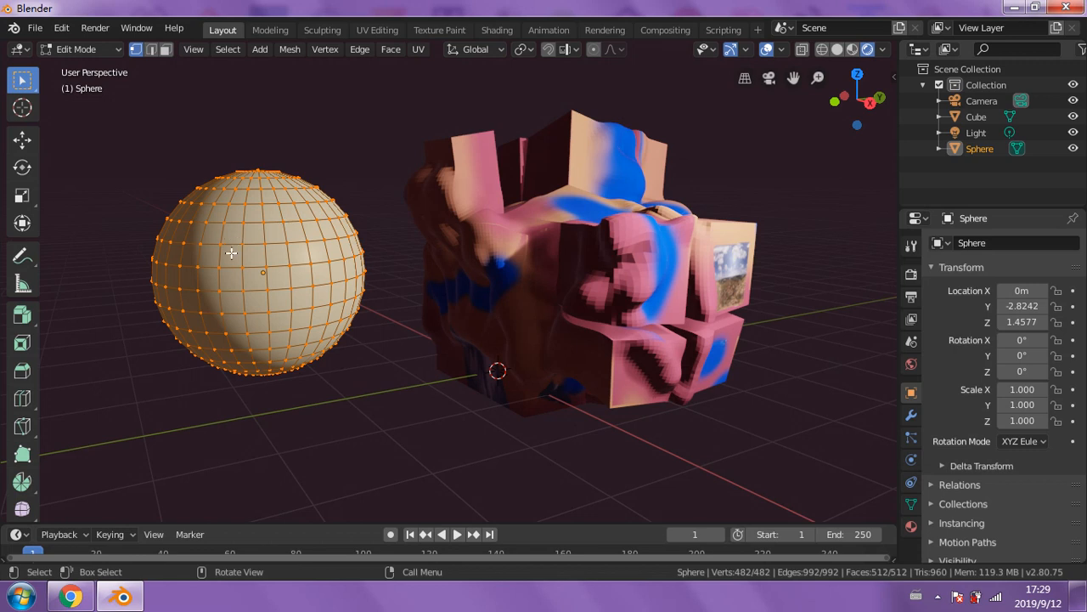
pyautogui.rightClick(270, 256)
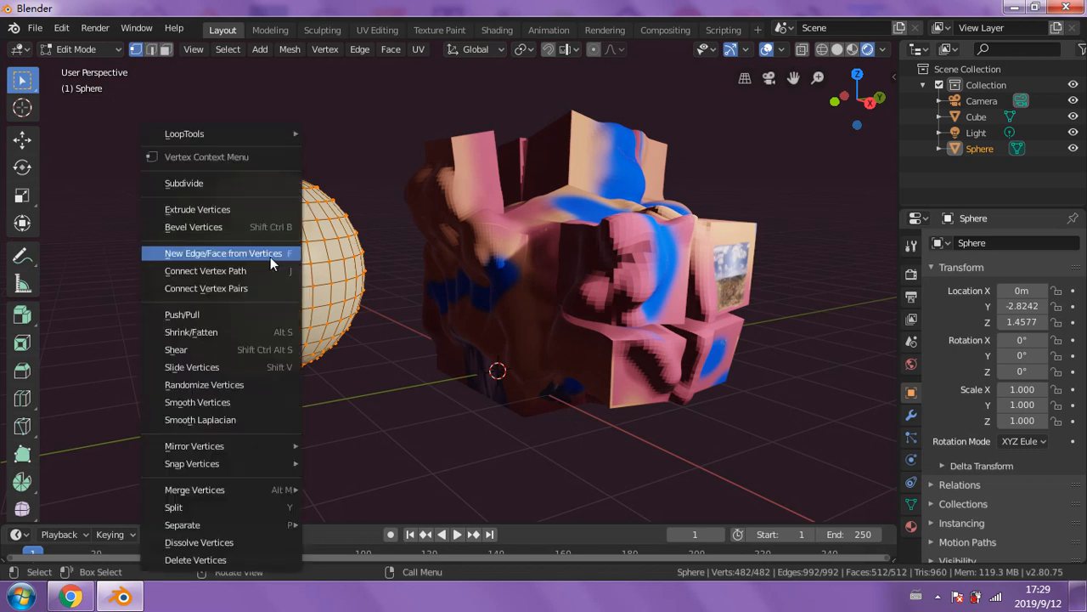
pyautogui.click(250, 180)
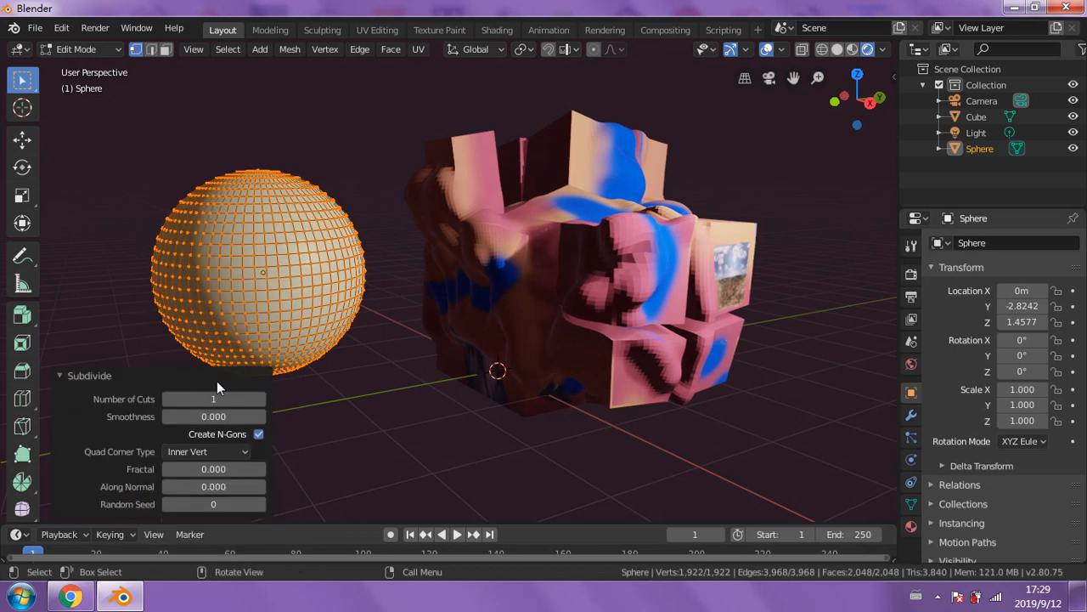
pyautogui.click(259, 401)
pyautogui.click(355, 186)
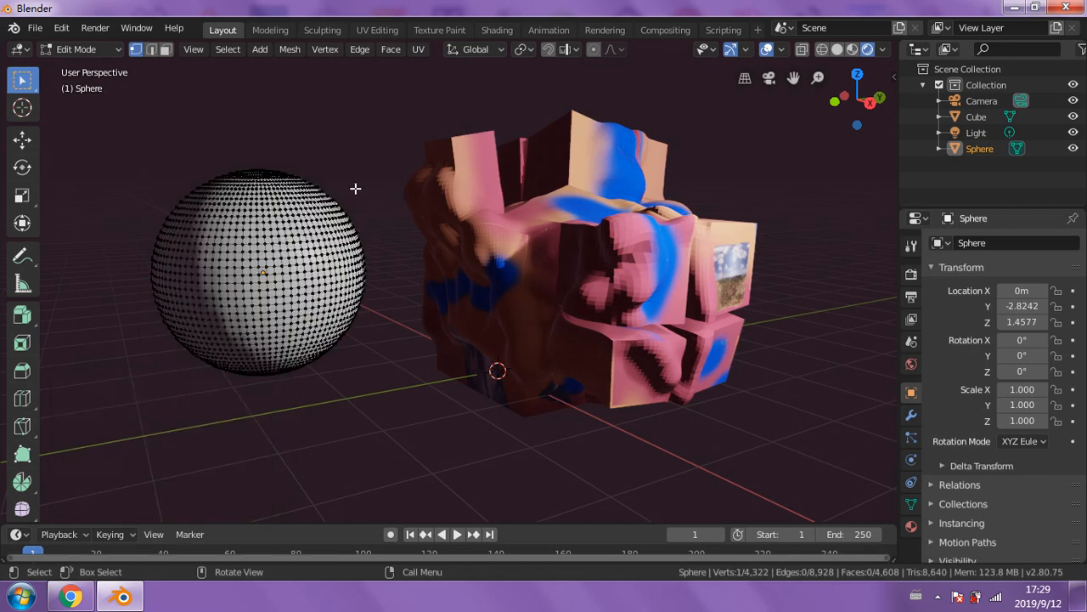
# - Open the Sculpting workspace with the sphere as the active object, checking its mode in the Layout workspace
pyautogui.click(310, 30)
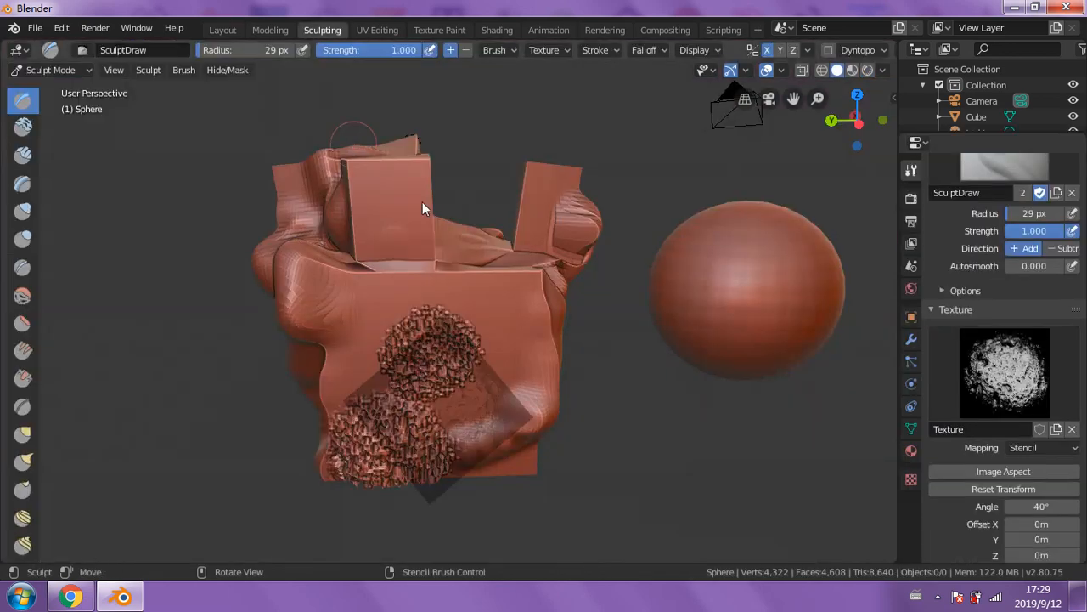
pyautogui.scroll(-2, 670, 314)
pyautogui.moveTo(632, 317); pyautogui.dragTo(591, 311, button='middle')
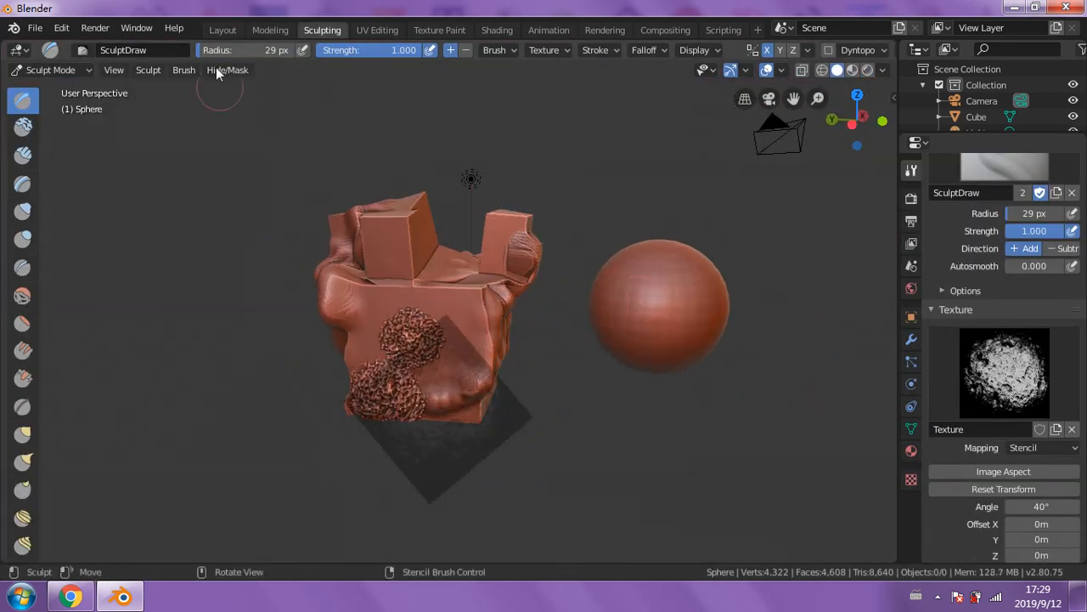
pyautogui.click(225, 30)
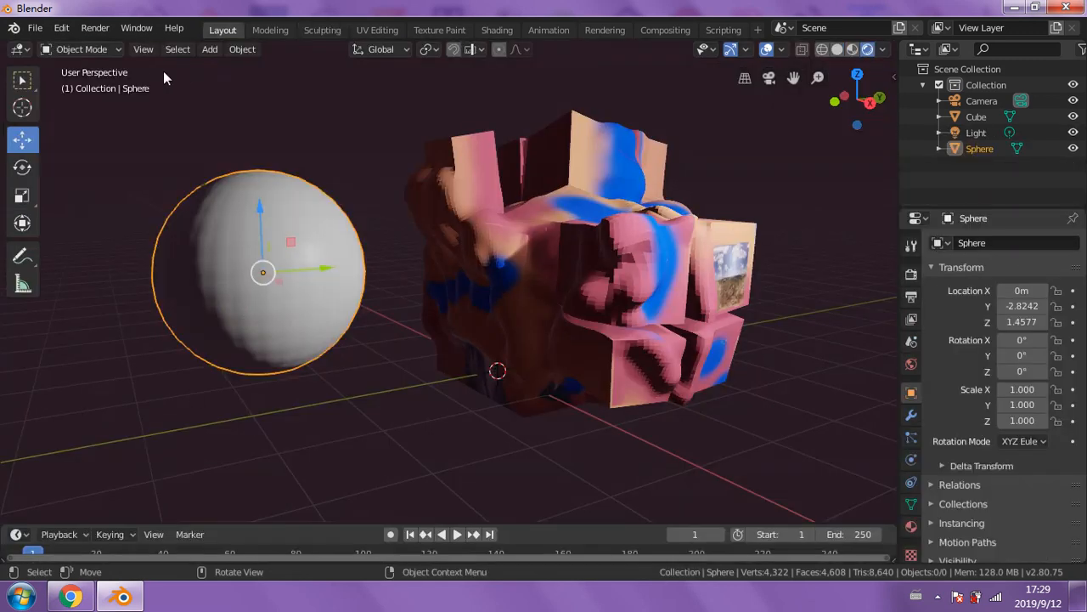
pyautogui.click(99, 51)
pyautogui.click(323, 28)
# - Position the brush's texture stencil over the sphere and sculpt its rough pattern into the surface with SculptDraw
pyautogui.moveTo(490, 270); pyautogui.dragTo(504, 253, button='right')
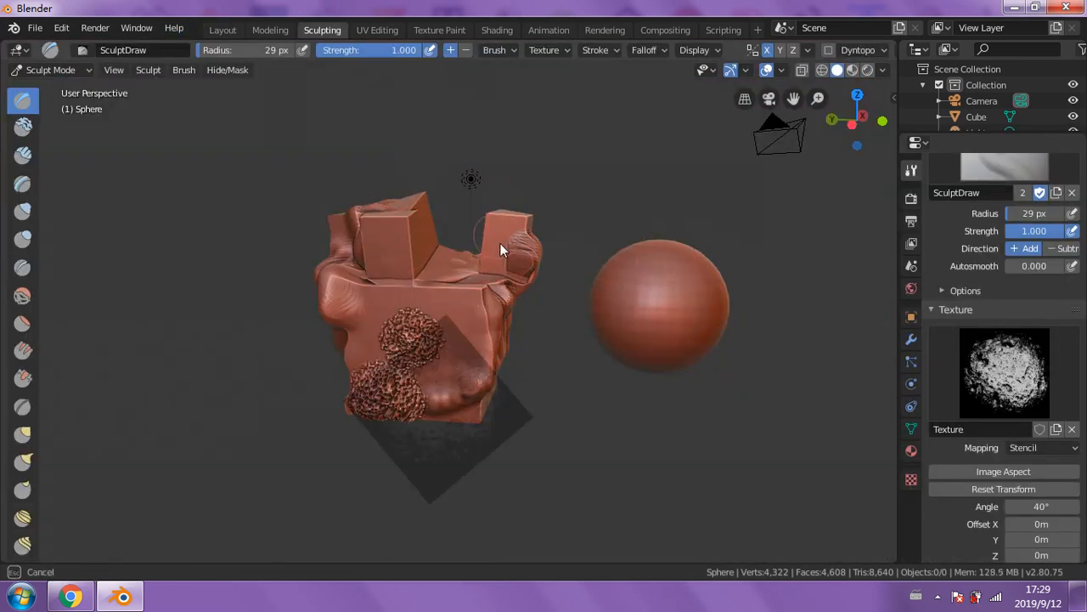
pyautogui.moveTo(358, 316)
pyautogui.mouseDown(button='right')
pyautogui.moveTo(716, 308)
pyautogui.moveTo(677, 323)
pyautogui.moveTo(661, 299)
pyautogui.mouseUp(button='right')
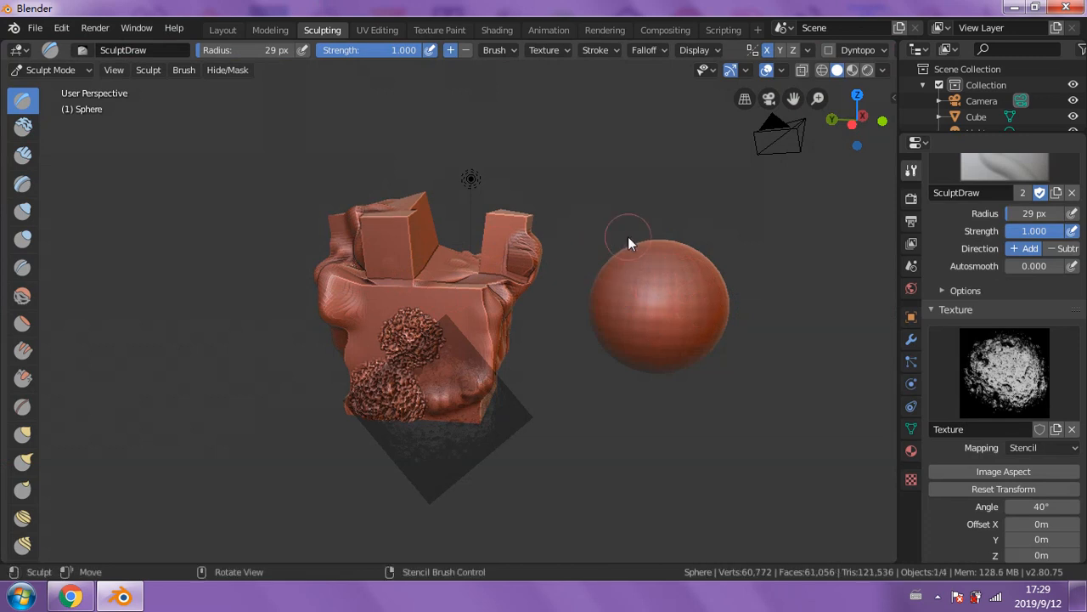
pyautogui.moveTo(628, 236); pyautogui.dragTo(573, 238, button='middle')
pyautogui.moveTo(624, 287); pyautogui.dragTo(670, 302)
pyautogui.moveTo(565, 317); pyautogui.dragTo(469, 326, button='middle')
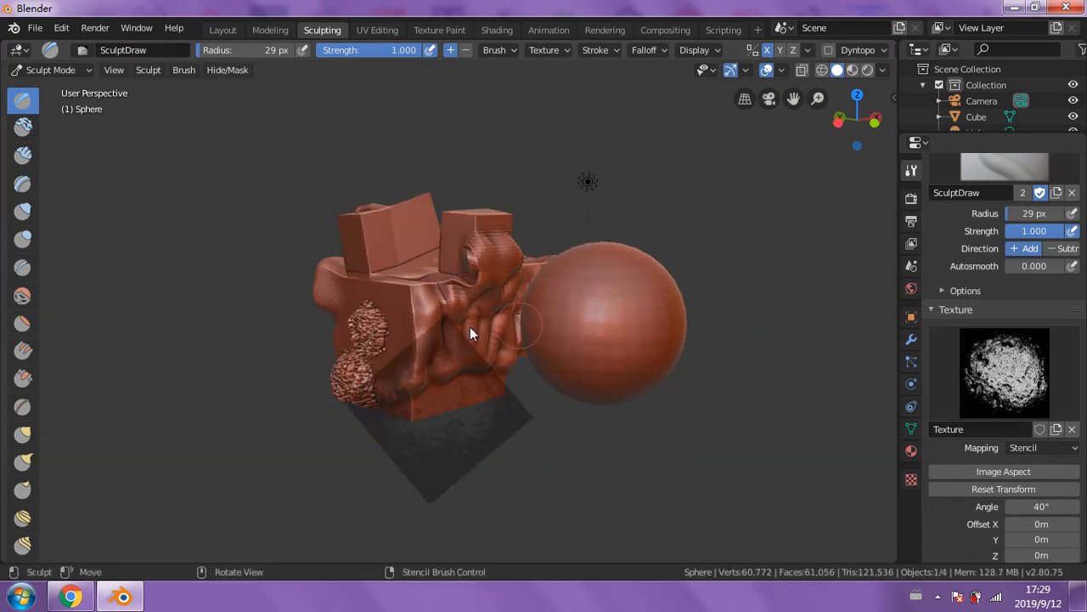
pyautogui.moveTo(411, 433); pyautogui.dragTo(613, 301, button='right')
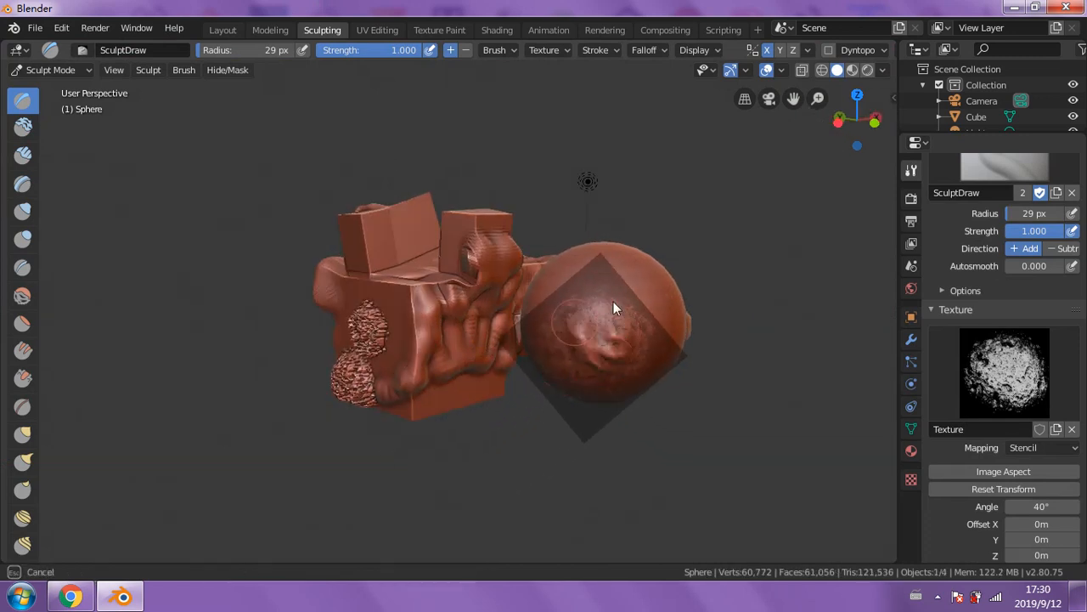
pyautogui.moveTo(613, 304)
pyautogui.mouseDown()
pyautogui.moveTo(549, 294)
pyautogui.moveTo(572, 297)
pyautogui.moveTo(528, 339)
pyautogui.moveTo(619, 348)
pyautogui.mouseUp()
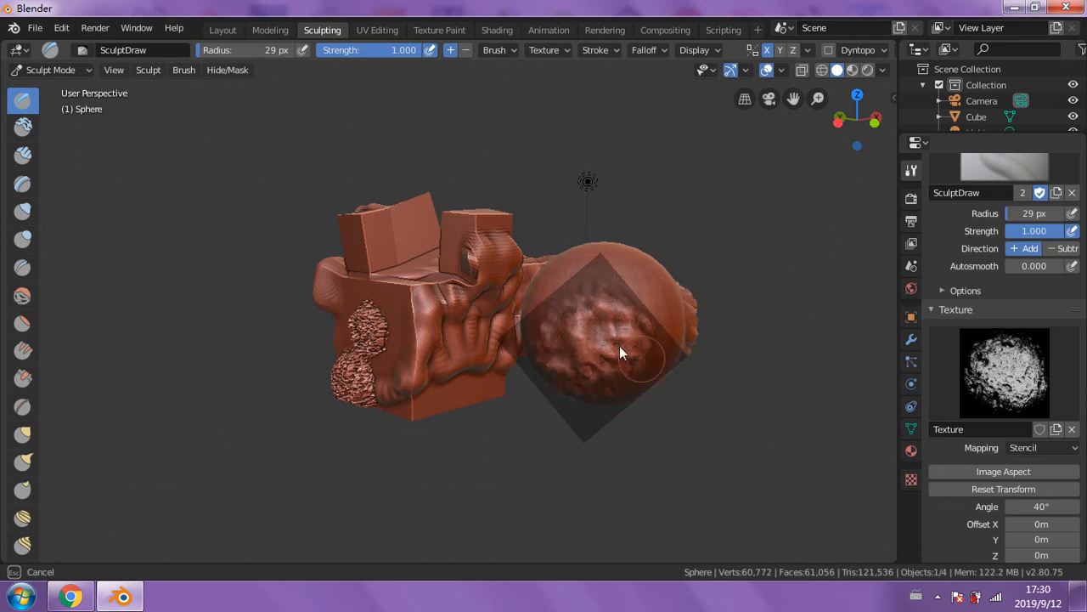
# - Move the stencil onto the sphere's upper part, sculpt the texture there and dismiss the web notification
pyautogui.moveTo(619, 346); pyautogui.dragTo(463, 337, button='middle')
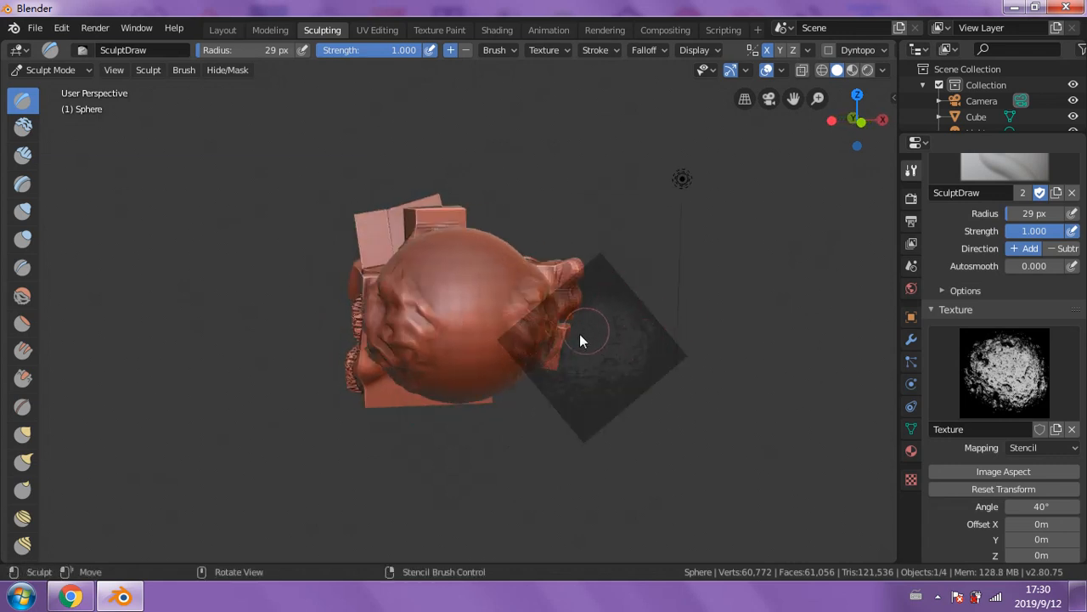
pyautogui.moveTo(579, 340); pyautogui.dragTo(556, 339, button='middle')
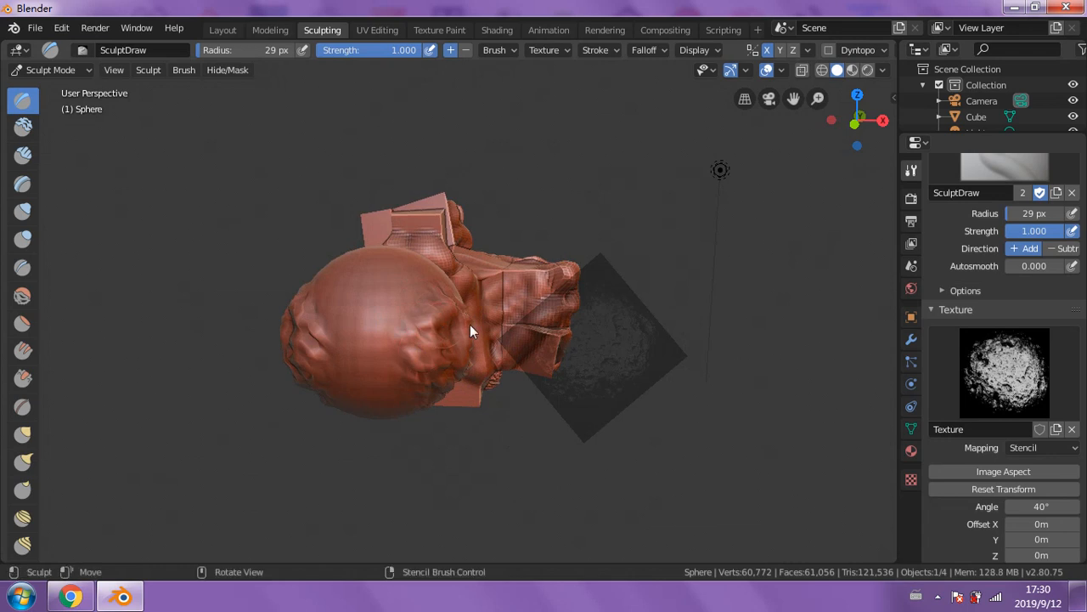
pyautogui.moveTo(470, 332); pyautogui.dragTo(260, 258, button='right')
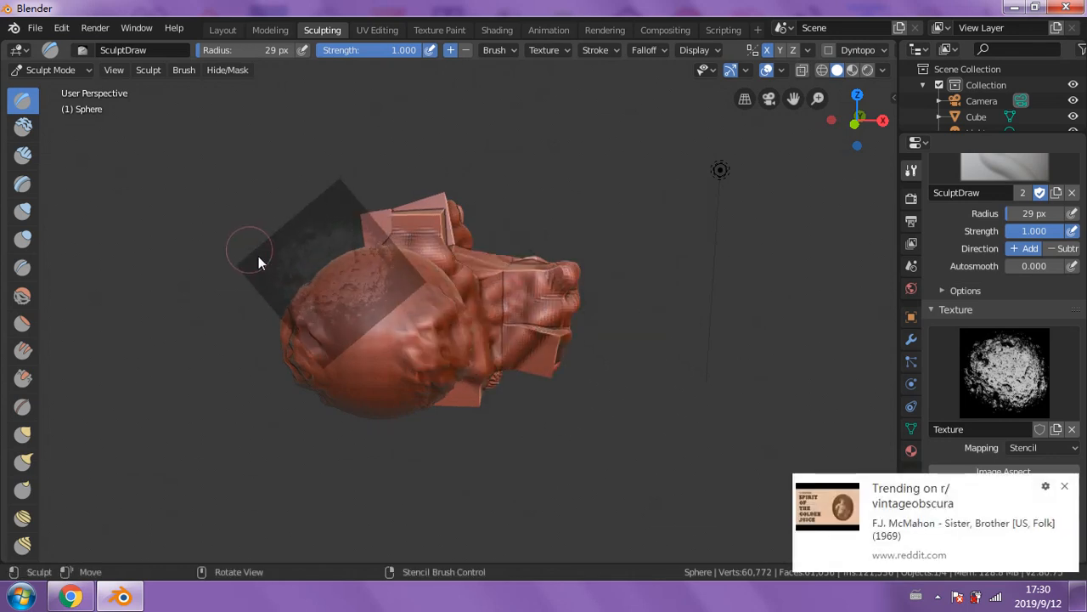
pyautogui.click(1065, 486)
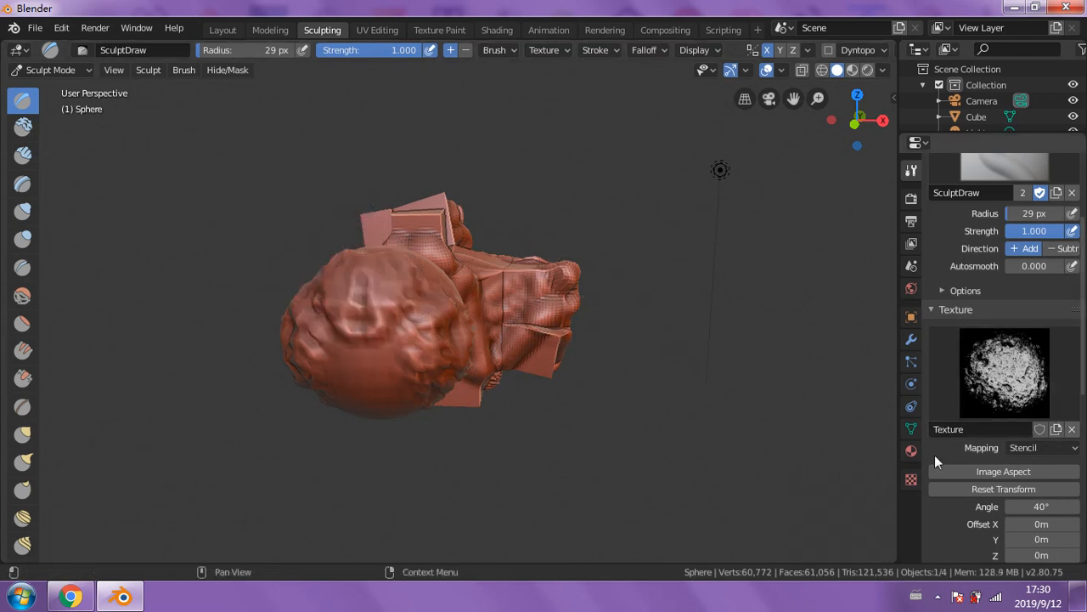
# - Remove the texture from the SculptDraw brush and sculpt smooth mirrored bumps across the front of the sphere
pyautogui.click(1072, 429)
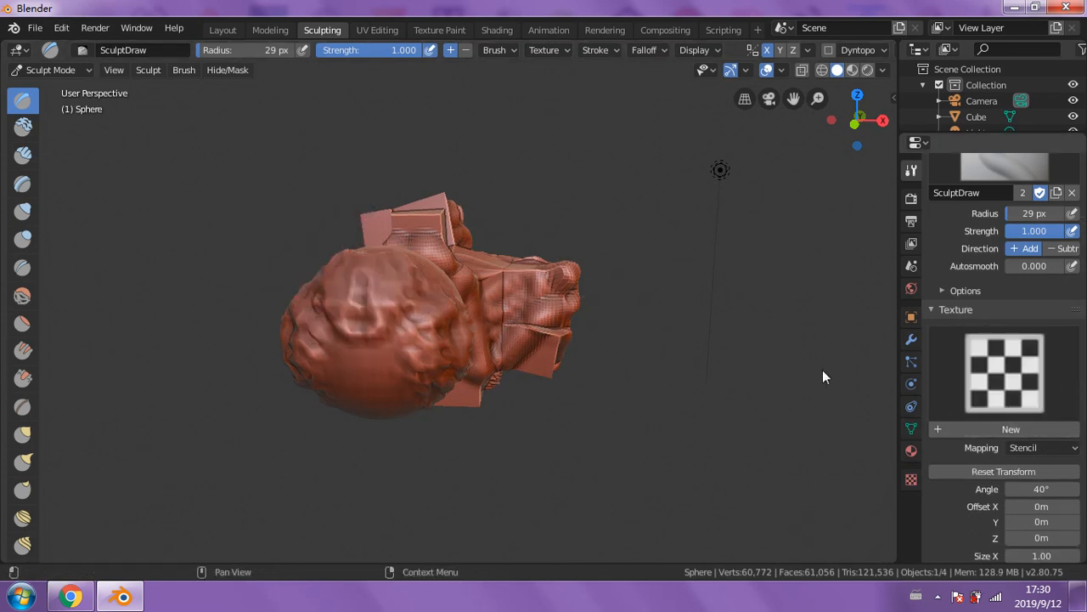
pyautogui.moveTo(340, 327)
pyautogui.mouseDown()
pyautogui.moveTo(363, 295)
pyautogui.moveTo(431, 347)
pyautogui.moveTo(429, 304)
pyautogui.moveTo(344, 263)
pyautogui.moveTo(414, 270)
pyautogui.moveTo(424, 353)
pyautogui.moveTo(400, 278)
pyautogui.moveTo(302, 343)
pyautogui.moveTo(360, 264)
pyautogui.moveTo(359, 359)
pyautogui.mouseUp()
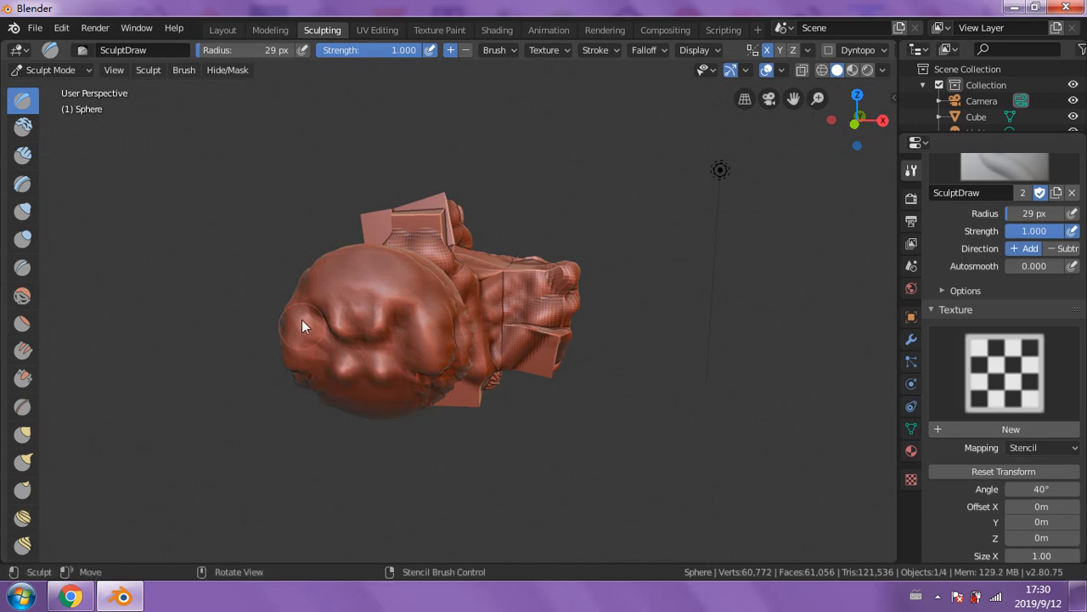
pyautogui.moveTo(432, 328)
pyautogui.mouseDown(button='middle')
pyautogui.moveTo(441, 287)
pyautogui.moveTo(398, 266)
pyautogui.mouseUp(button='middle')
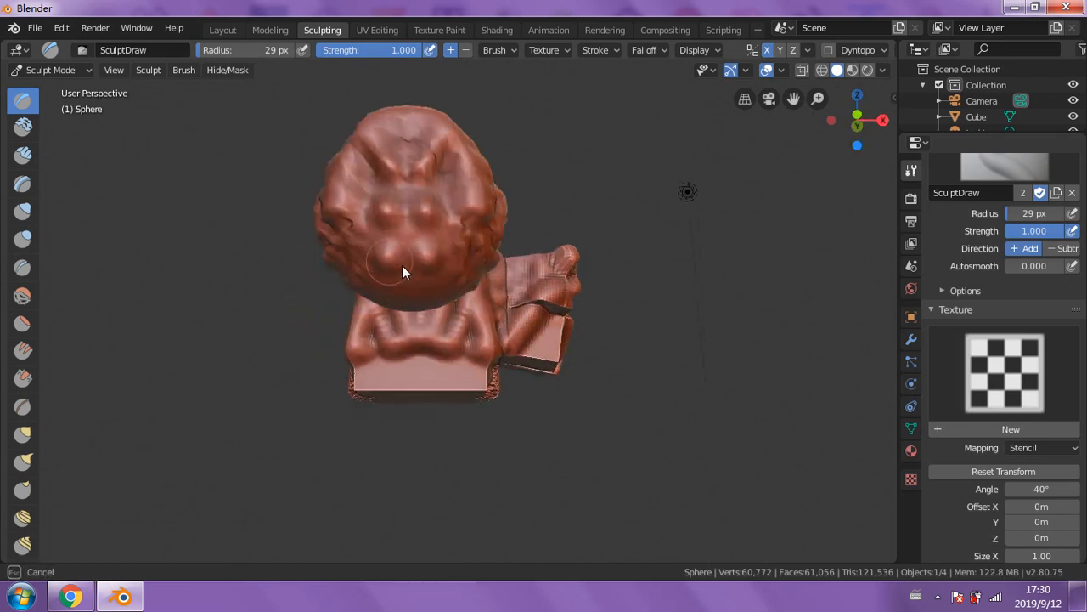
pyautogui.moveTo(477, 270)
pyautogui.mouseDown(button='middle')
pyautogui.moveTo(482, 307)
pyautogui.moveTo(488, 291)
pyautogui.mouseUp(button='middle')
pyautogui.moveTo(751, 360); pyautogui.dragTo(740, 389, button='middle')
# - Turn off X mirroring in the brush's symmetry settings
pyautogui.click(1059, 447)
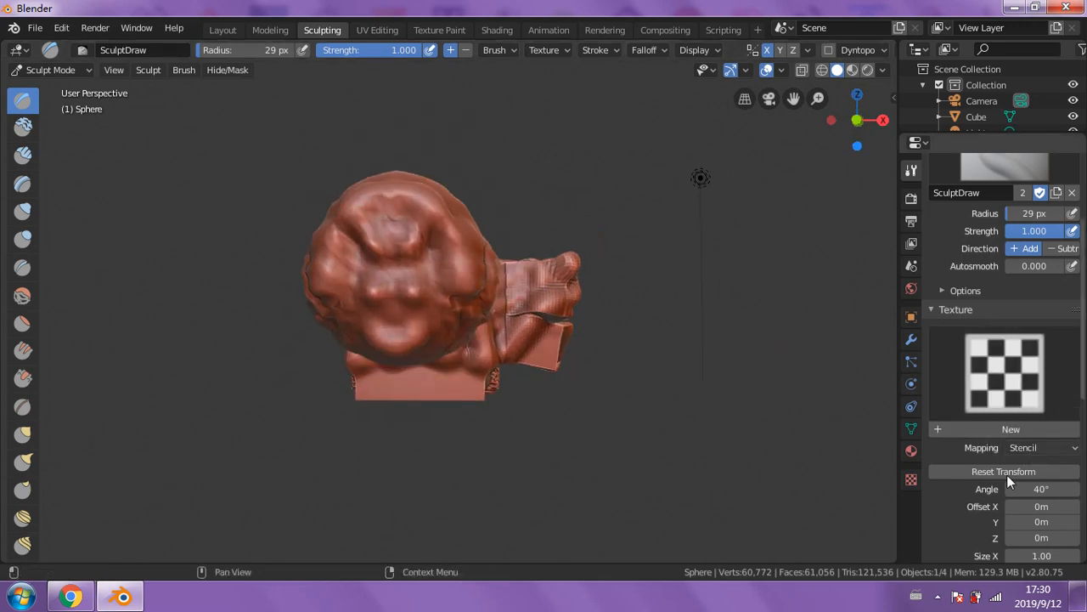
pyautogui.scroll(-3, 944, 486)
pyautogui.scroll(-3, 955, 486)
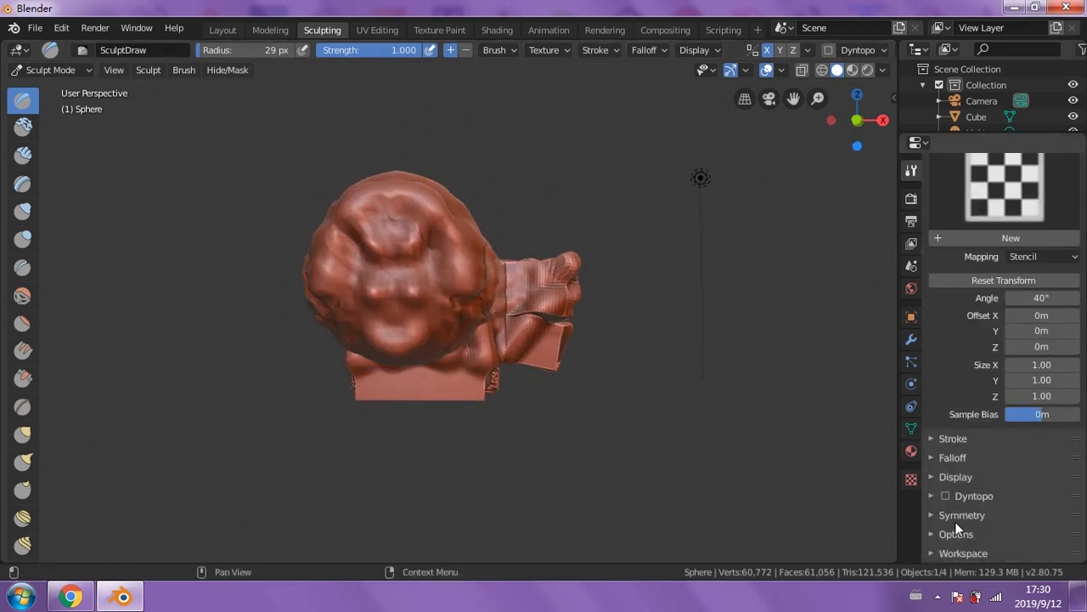
pyautogui.scroll(-2, 941, 473)
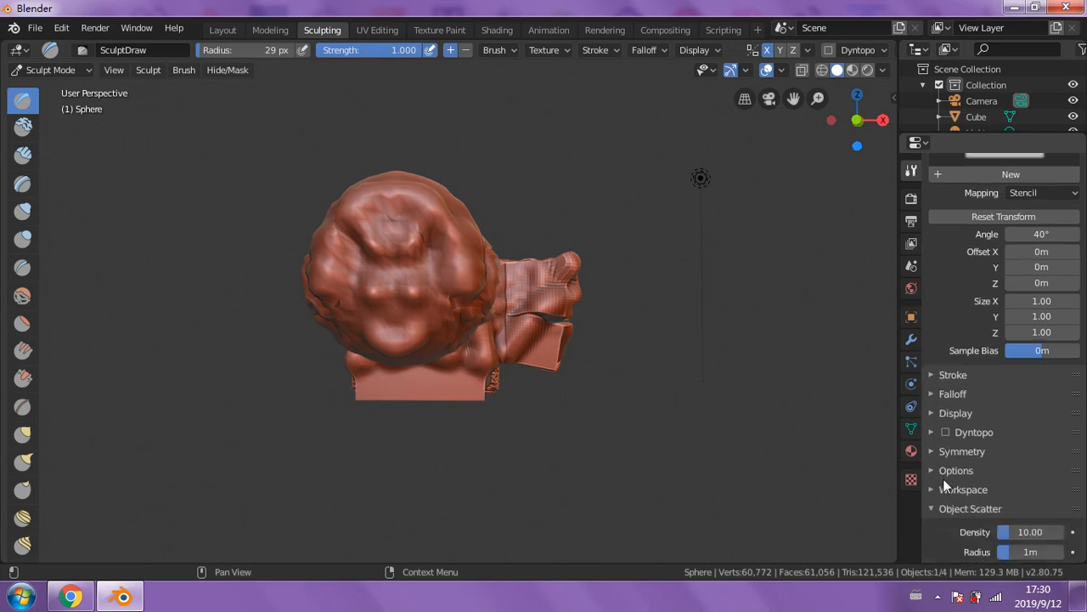
pyautogui.click(934, 450)
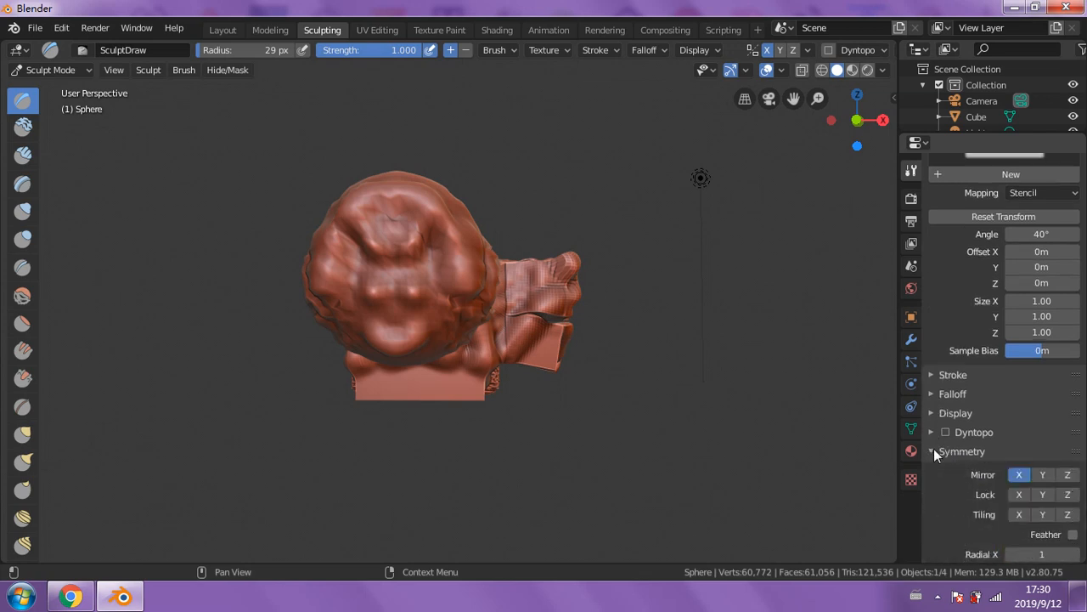
pyautogui.click(1017, 475)
# - Sculpt unmirrored ridges and bulges on the front and one side of the sphere with SculptDraw
pyautogui.moveTo(404, 279)
pyautogui.mouseDown()
pyautogui.moveTo(421, 340)
pyautogui.moveTo(447, 223)
pyautogui.mouseUp()
pyautogui.moveTo(447, 223); pyautogui.dragTo(327, 302, button='middle')
pyautogui.moveTo(301, 349)
pyautogui.mouseDown()
pyautogui.moveTo(341, 372)
pyautogui.moveTo(331, 358)
pyautogui.mouseUp()
pyautogui.moveTo(467, 258); pyautogui.dragTo(489, 293)
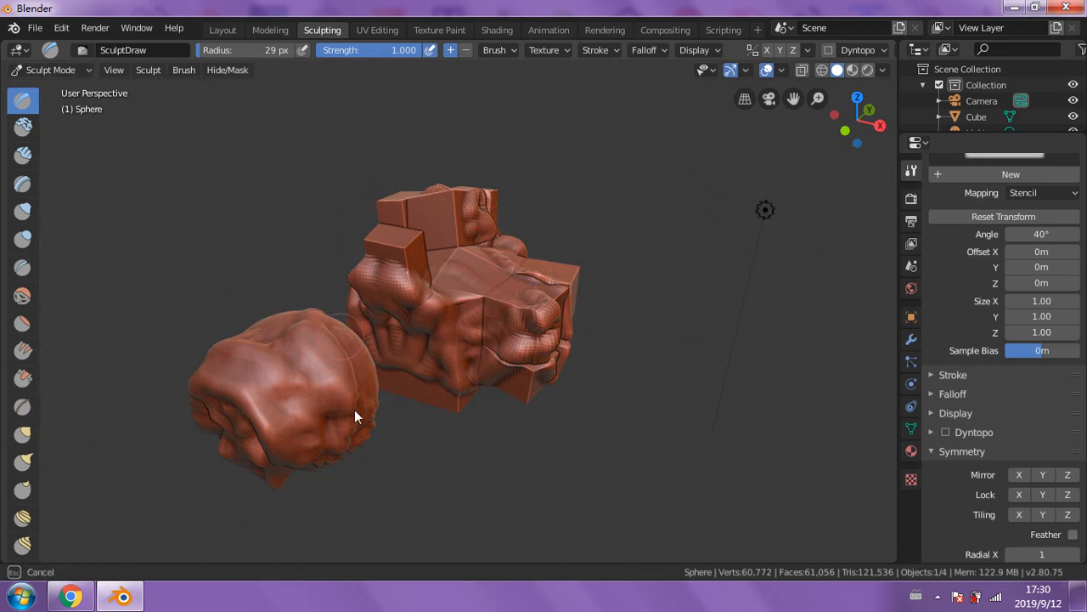
pyautogui.moveTo(347, 423); pyautogui.dragTo(586, 372, button='middle')
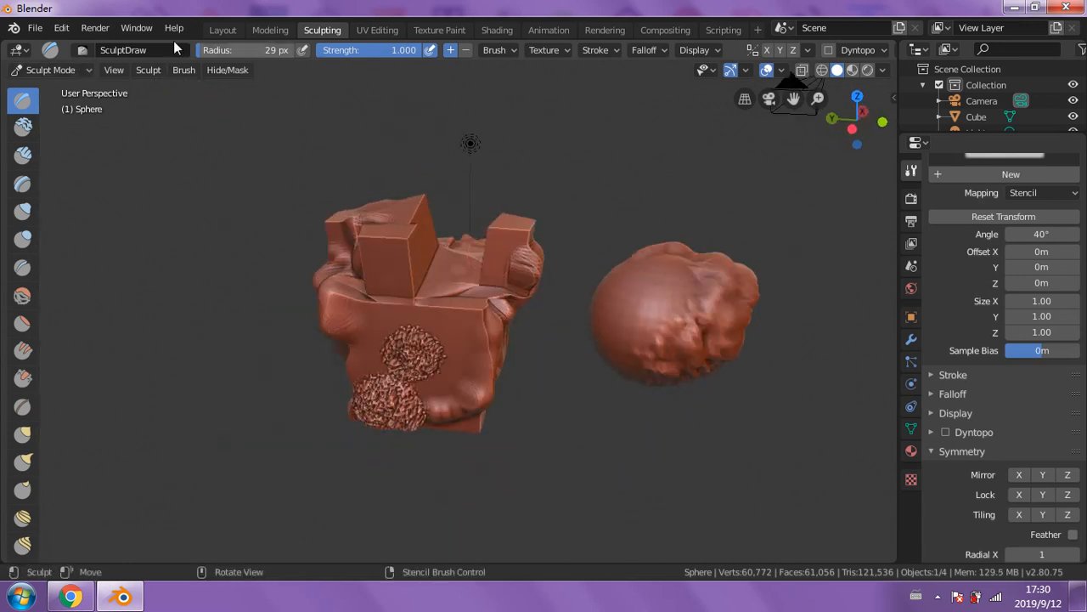
# - Open the Texture Paint workspace and bring the sphere and the painted cube object into view
pyautogui.moveTo(713, 304); pyautogui.dragTo(614, 280, button='middle')
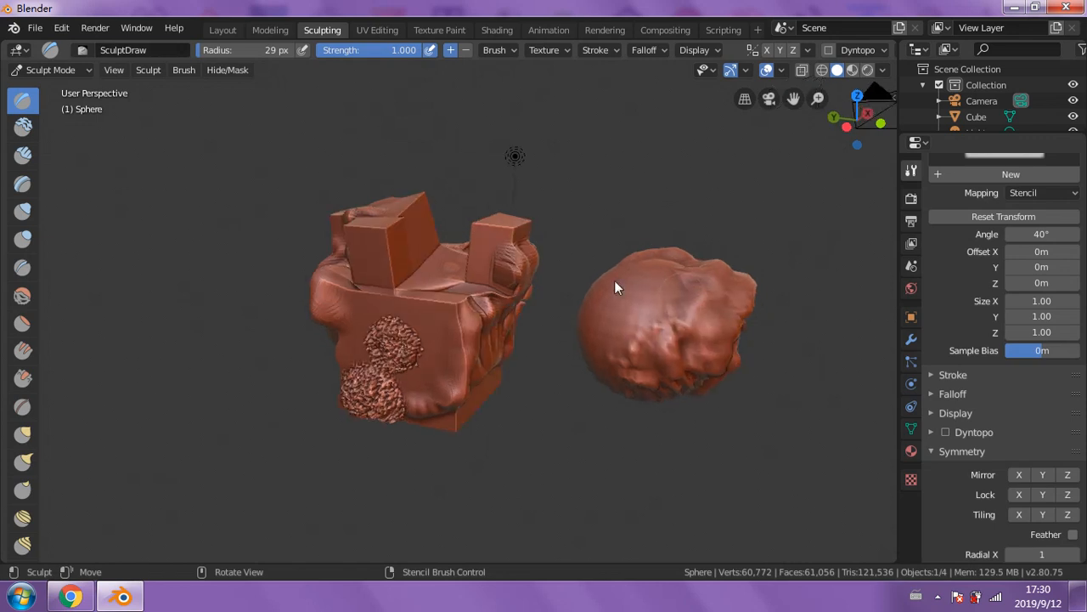
pyautogui.click(452, 30)
pyautogui.moveTo(380, 269); pyautogui.dragTo(438, 265, button='middle')
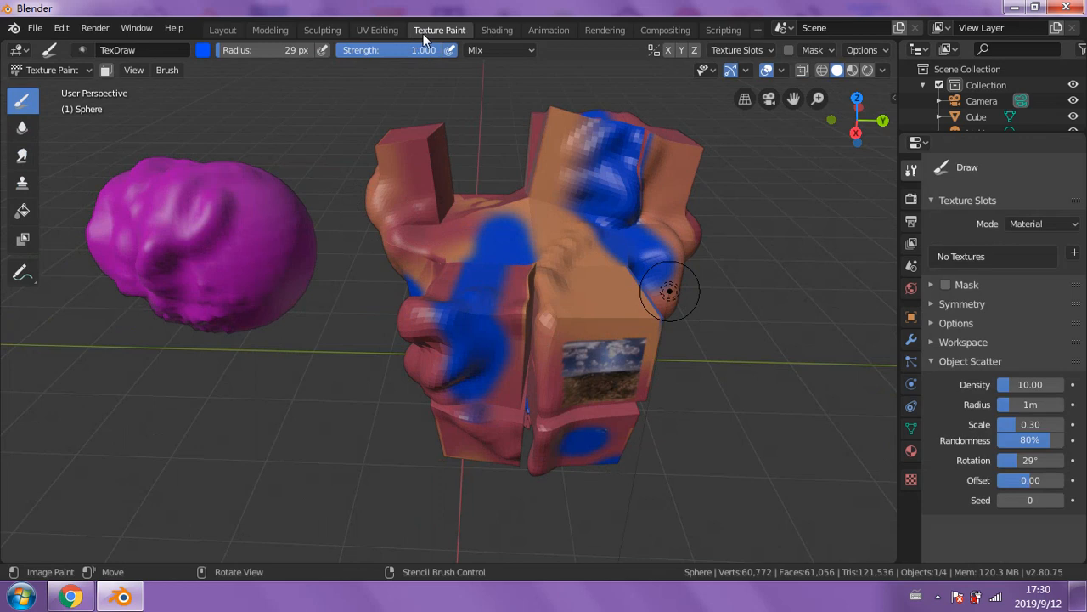
pyautogui.moveTo(250, 378); pyautogui.dragTo(323, 397, button='middle')
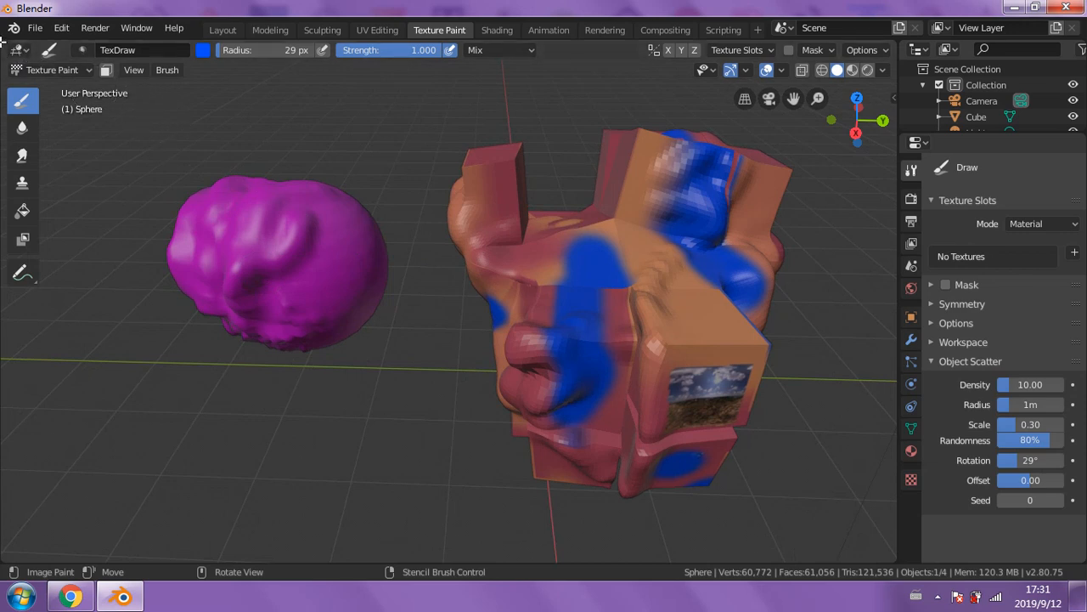
# - Split the 3D viewport into two areas and turn one of them into a UV Editor showing the sphere's UV layout
pyautogui.moveTo(24, 50); pyautogui.dragTo(428, 229)
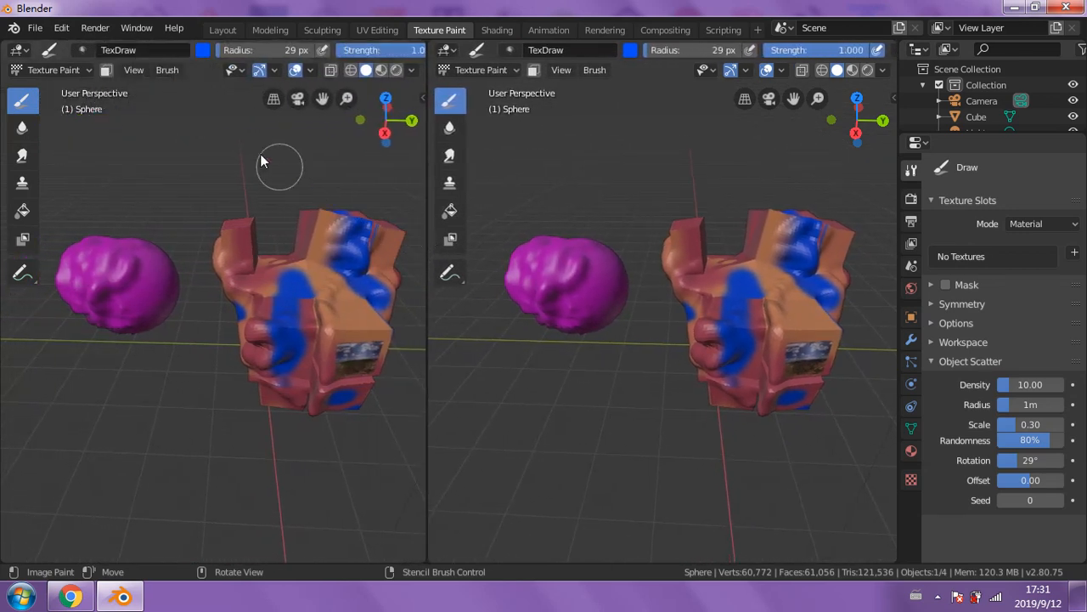
pyautogui.click(21, 51)
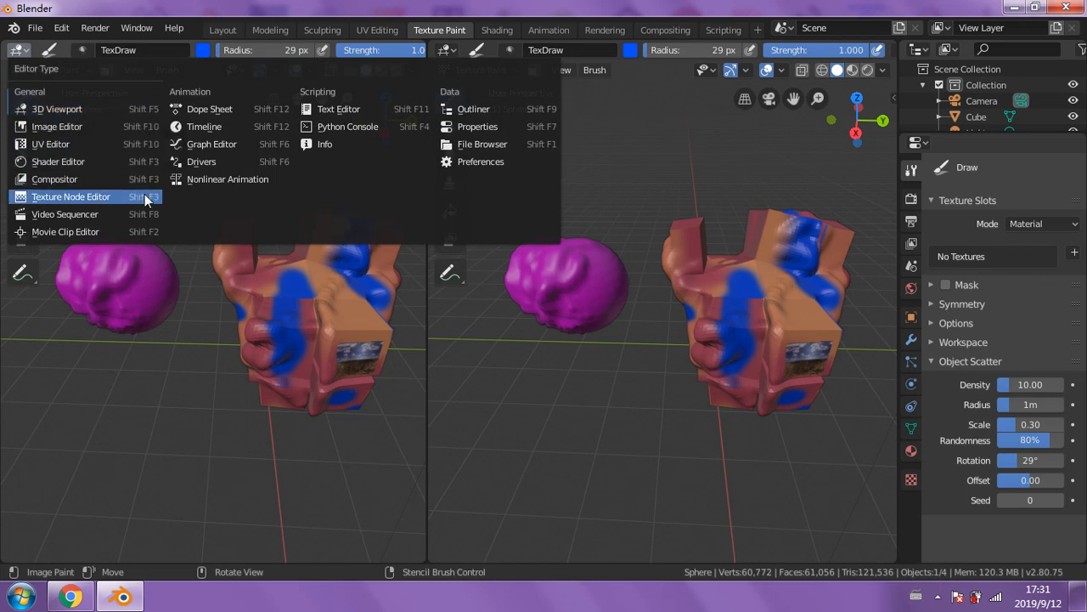
pyautogui.click(110, 147)
pyautogui.scroll(4, 371, 277)
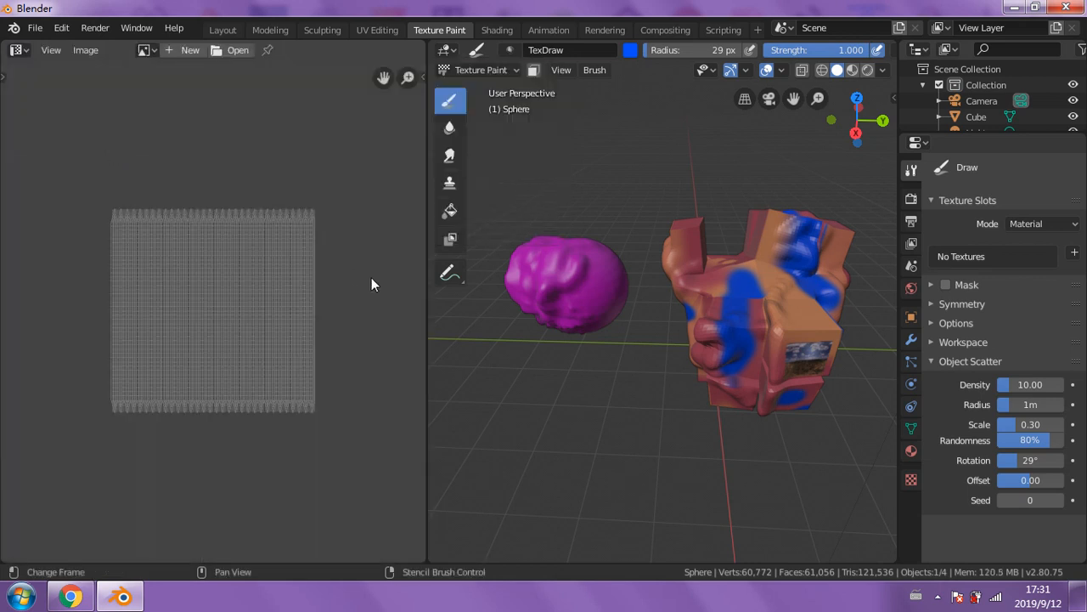
pyautogui.scroll(-2, 387, 281)
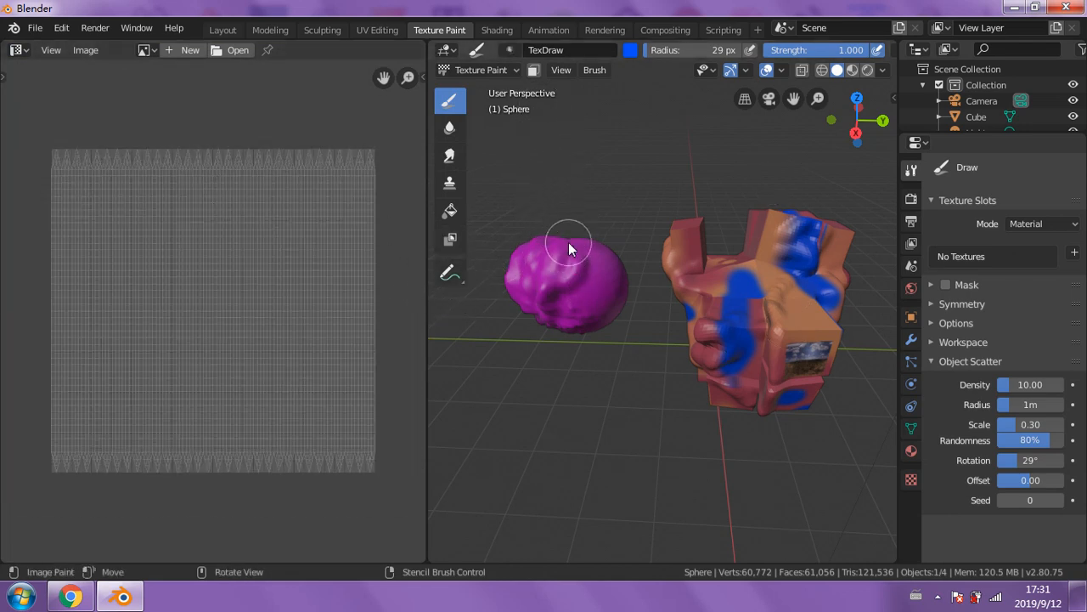
# - Switch the sphere to Object Mode and Edit Mode and return it to Texture Paint mode
pyautogui.click(516, 70)
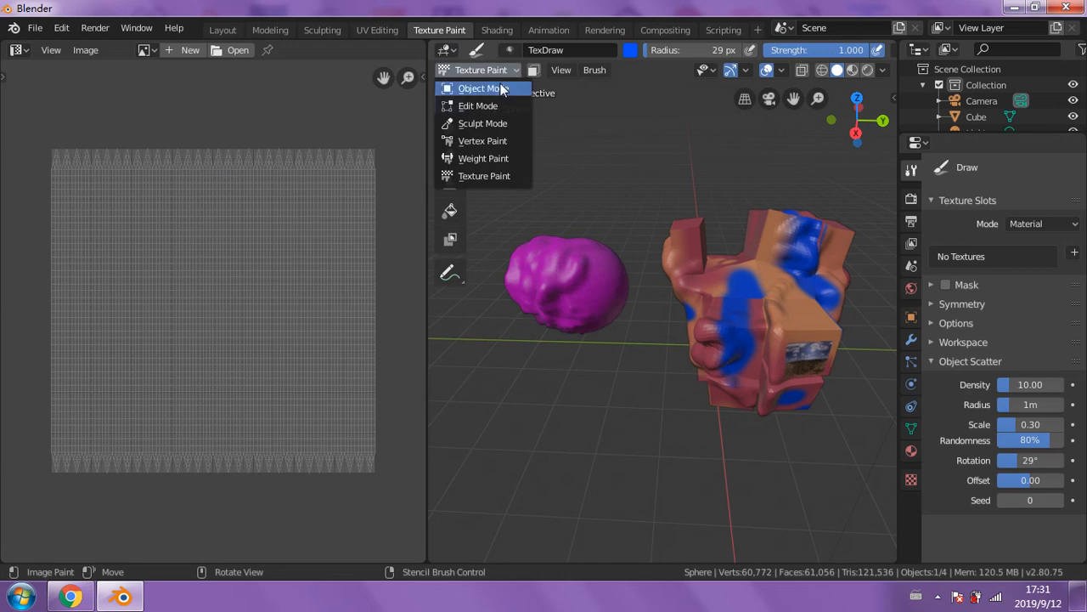
pyautogui.click(501, 90)
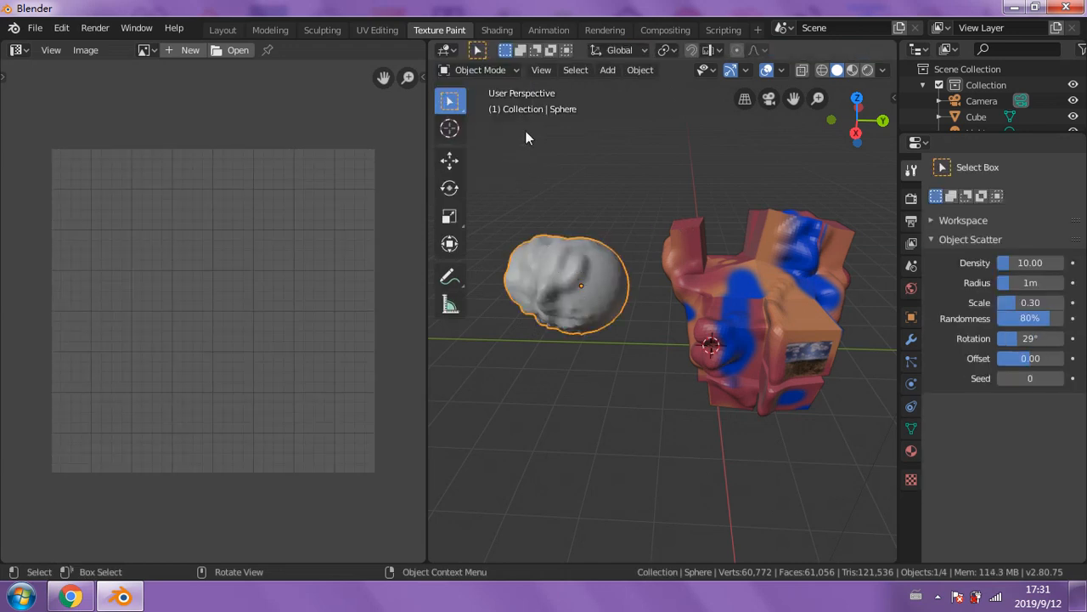
pyautogui.click(478, 74)
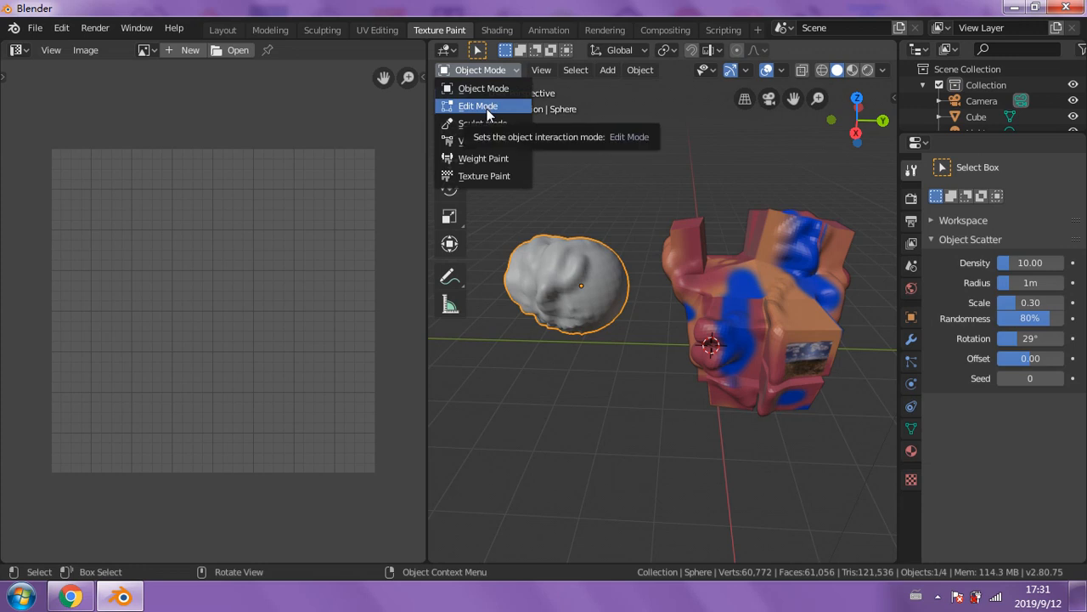
pyautogui.click(487, 108)
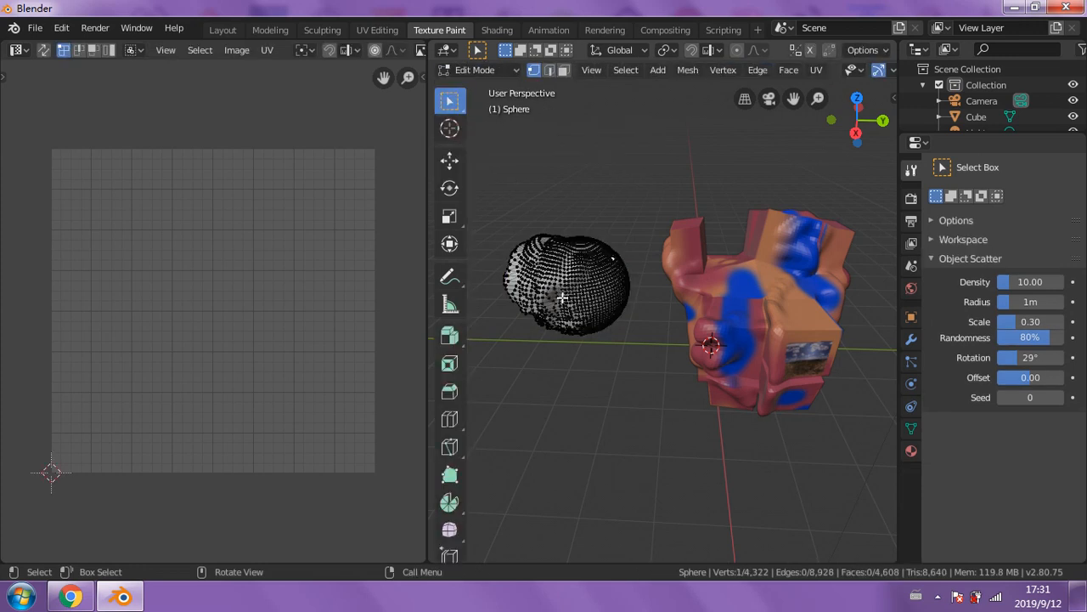
pyautogui.click(514, 71)
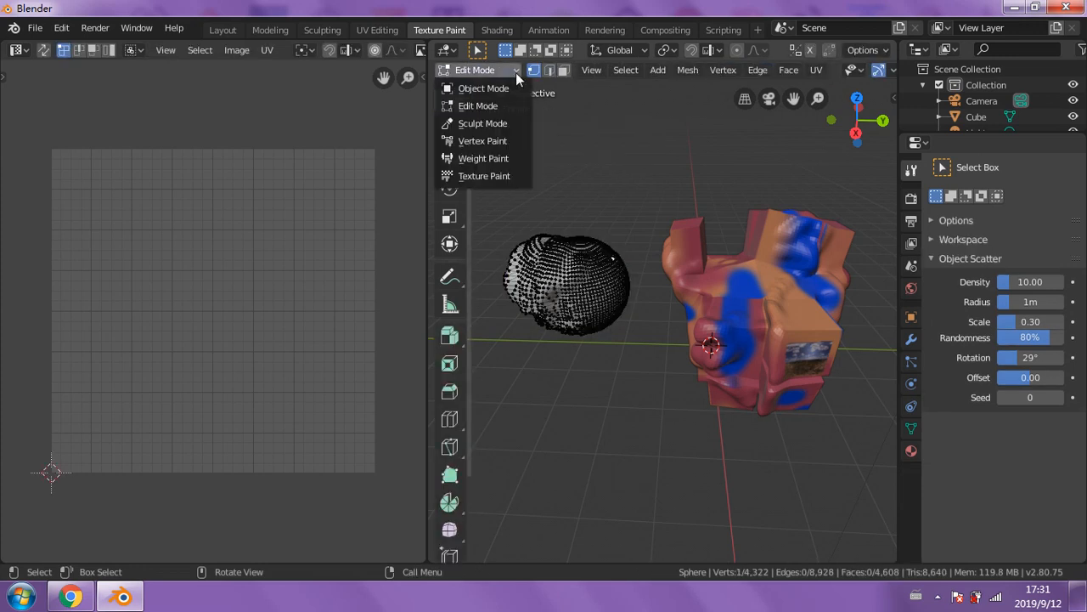
pyautogui.click(479, 176)
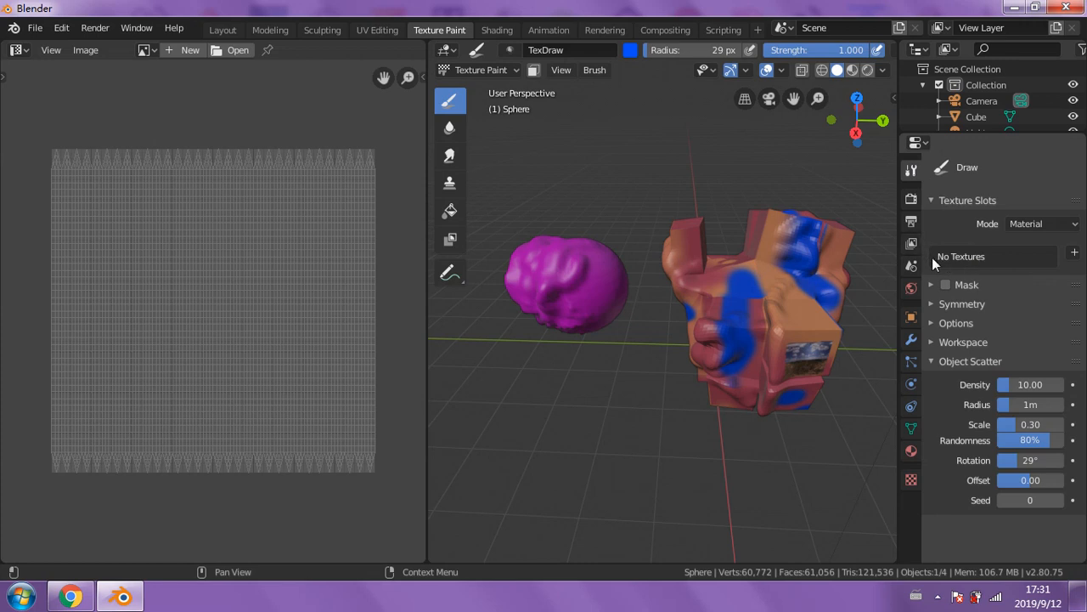
# - Add a 1024 × 1024 px Base Color texture paint slot to the sphere with a yellow fill (H 0.153, S 0.603, V 0.800)
pyautogui.click(1075, 252)
pyautogui.click(983, 269)
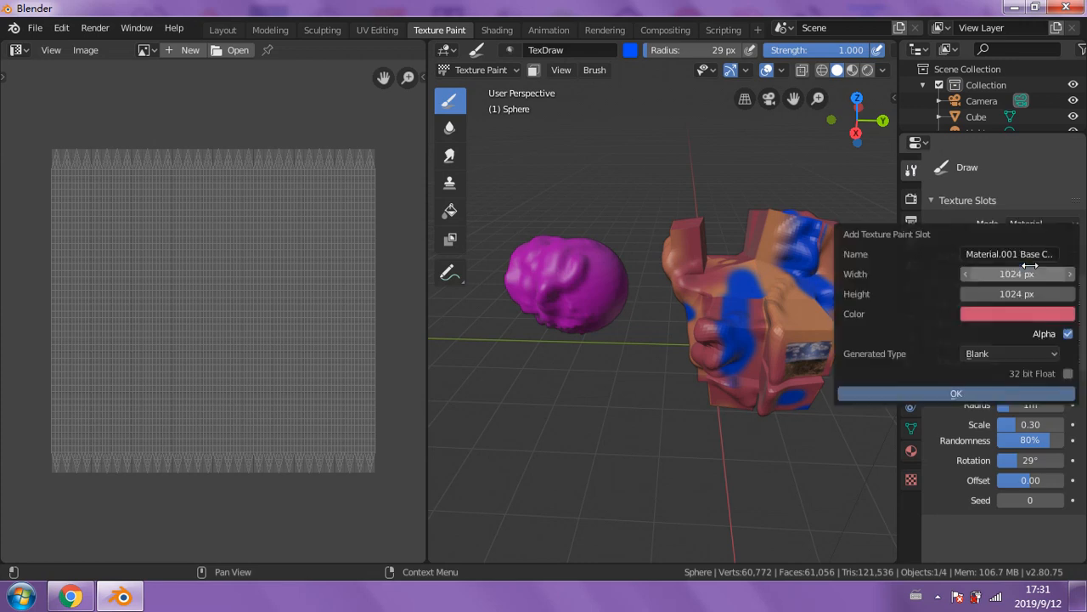
pyautogui.click(1011, 316)
pyautogui.click(949, 169)
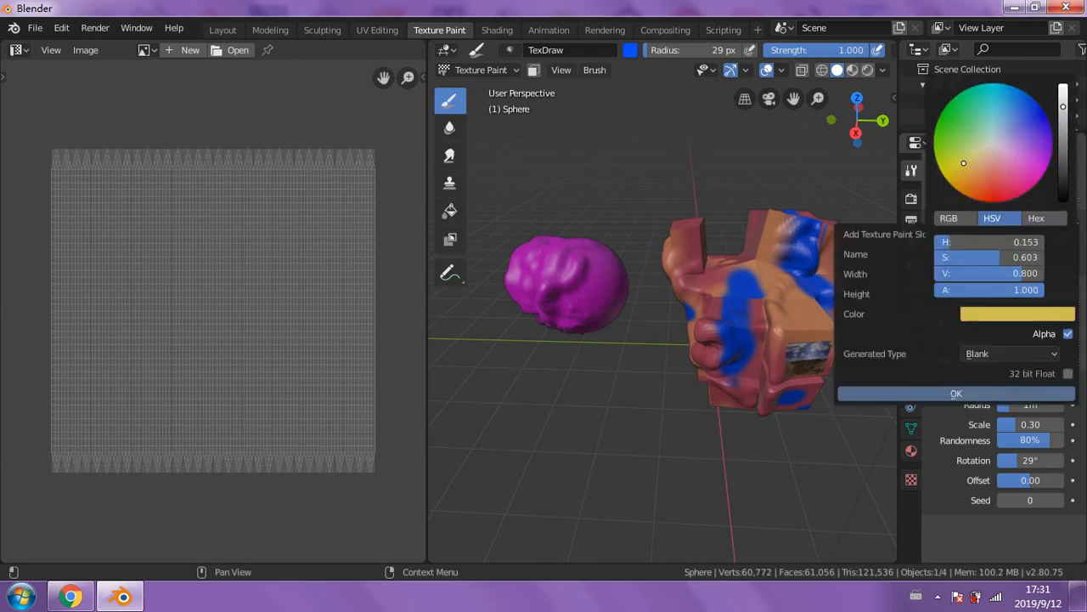
pyautogui.click(953, 391)
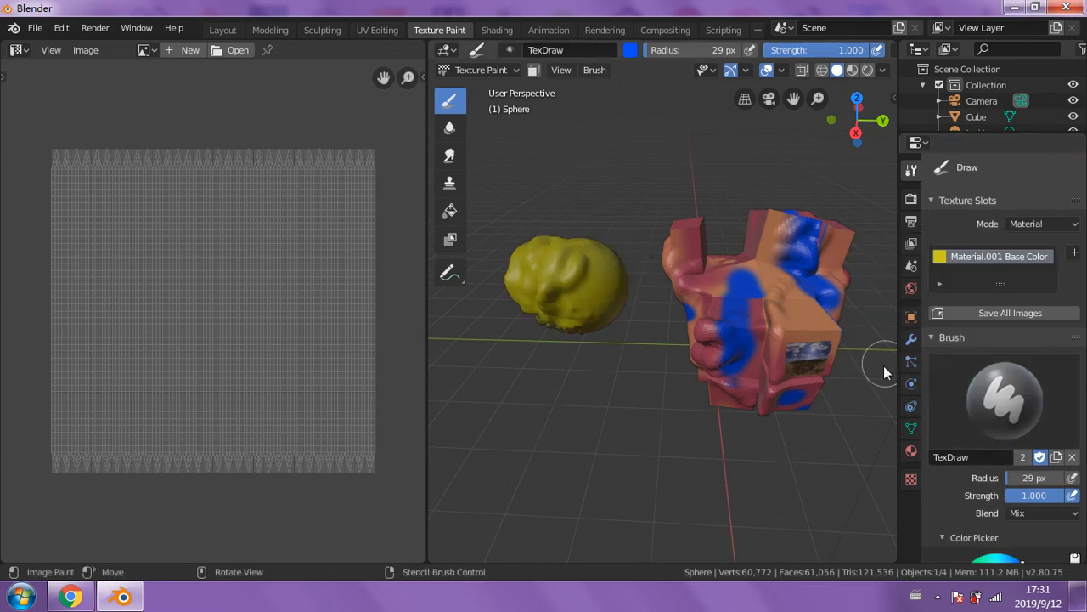
# - Set the TexDraw brush colour to orange and paint a large patch and a few spots on the sphere
pyautogui.scroll(-5, 971, 397)
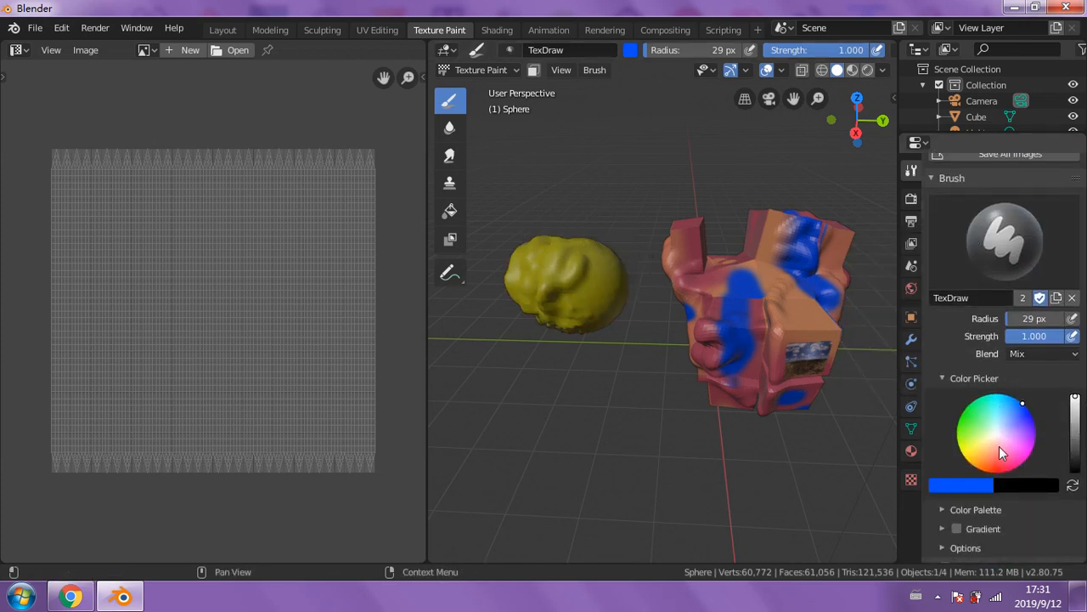
pyautogui.moveTo(999, 446); pyautogui.dragTo(979, 464)
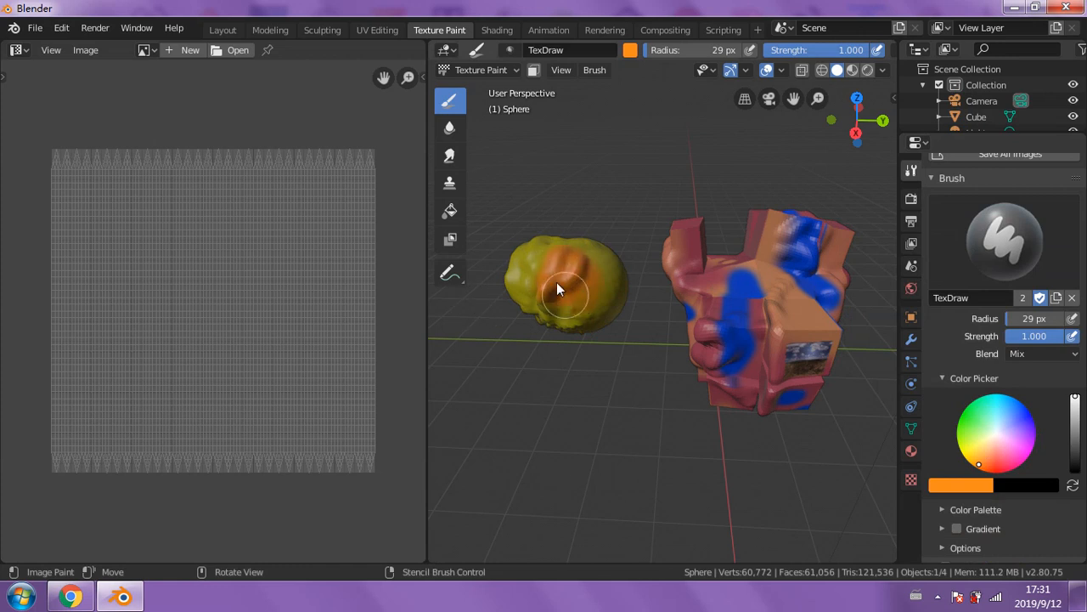
pyautogui.moveTo(693, 105)
pyautogui.mouseDown(button='middle')
pyautogui.moveTo(589, 323)
pyautogui.moveTo(740, 343)
pyautogui.moveTo(716, 353)
pyautogui.moveTo(733, 360)
pyautogui.mouseUp(button='middle')
pyautogui.click(699, 362)
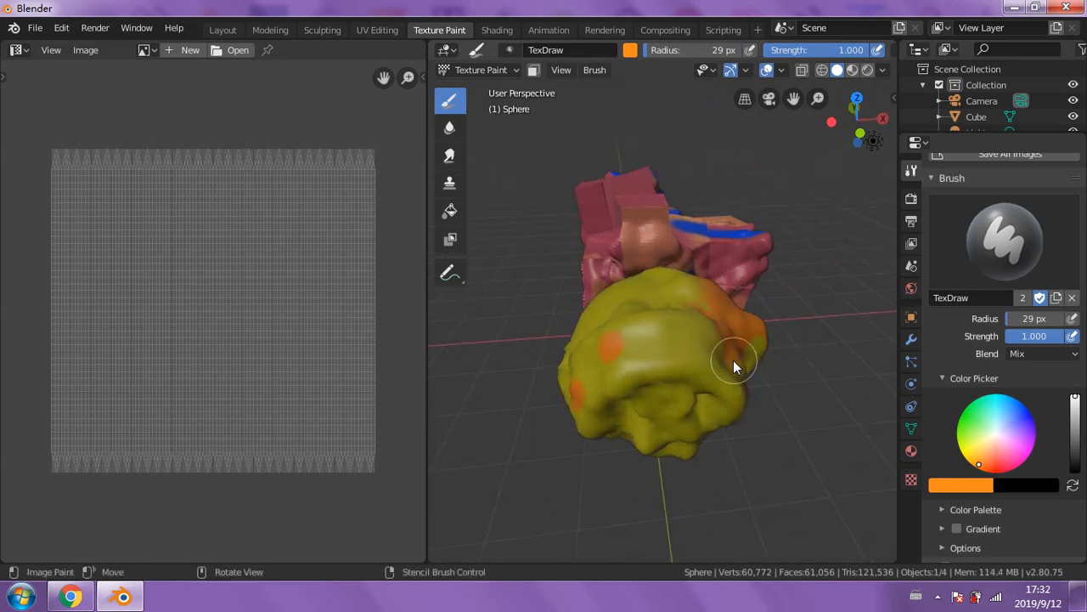
# - Darken the brush colour to brown and paint spots and a short stroke on the sphere's bumpy side
pyautogui.moveTo(1075, 398); pyautogui.dragTo(1076, 429)
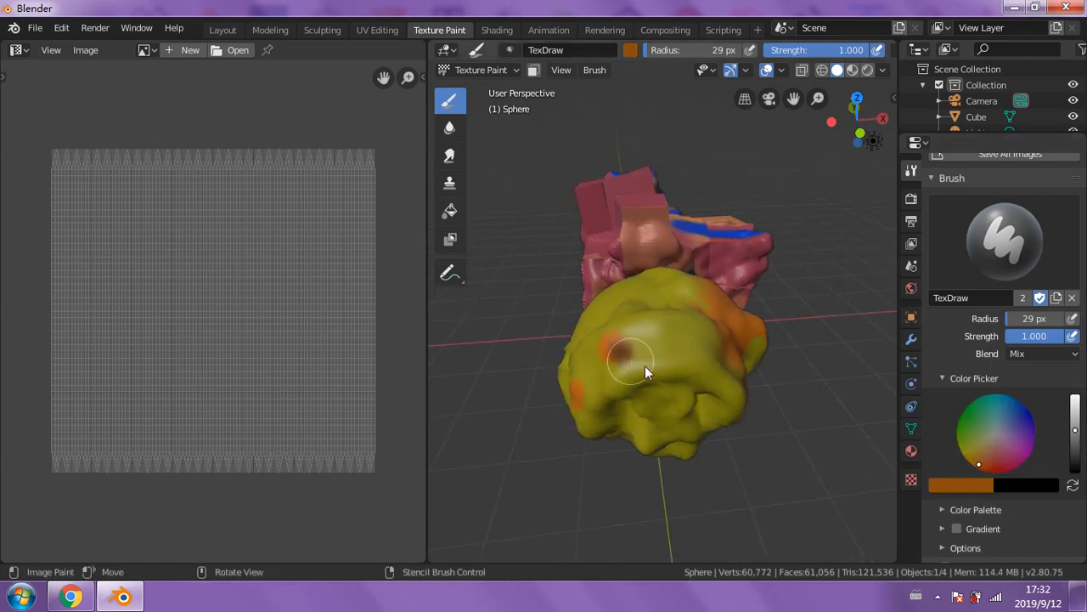
pyautogui.click(666, 330)
pyautogui.moveTo(666, 330); pyautogui.dragTo(574, 291, button='middle')
pyautogui.click(625, 375)
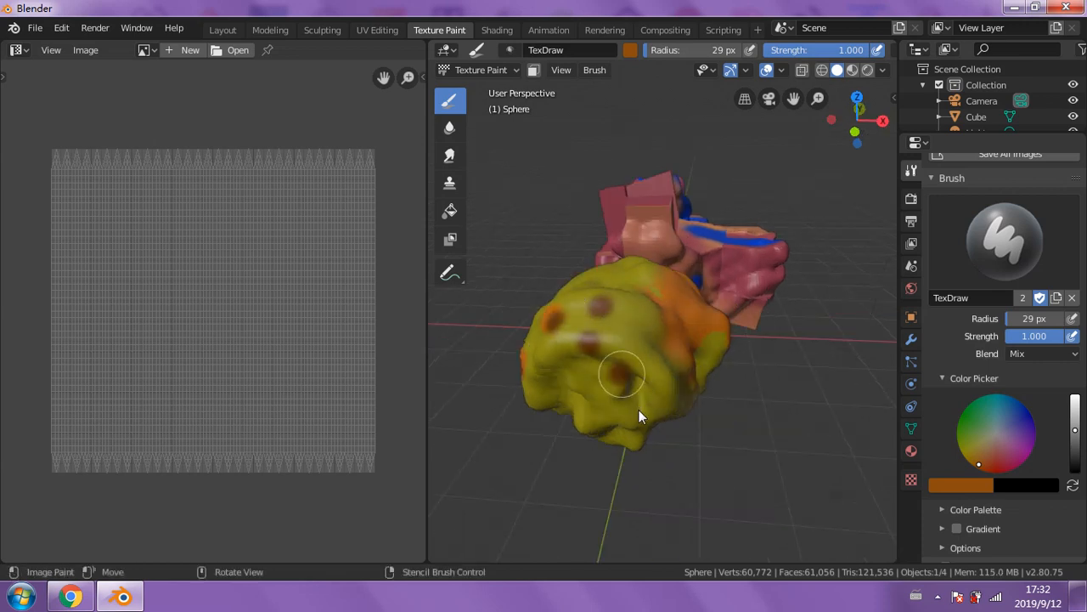
pyautogui.moveTo(636, 416); pyautogui.dragTo(597, 406)
pyautogui.moveTo(626, 347); pyautogui.dragTo(566, 295, button='middle')
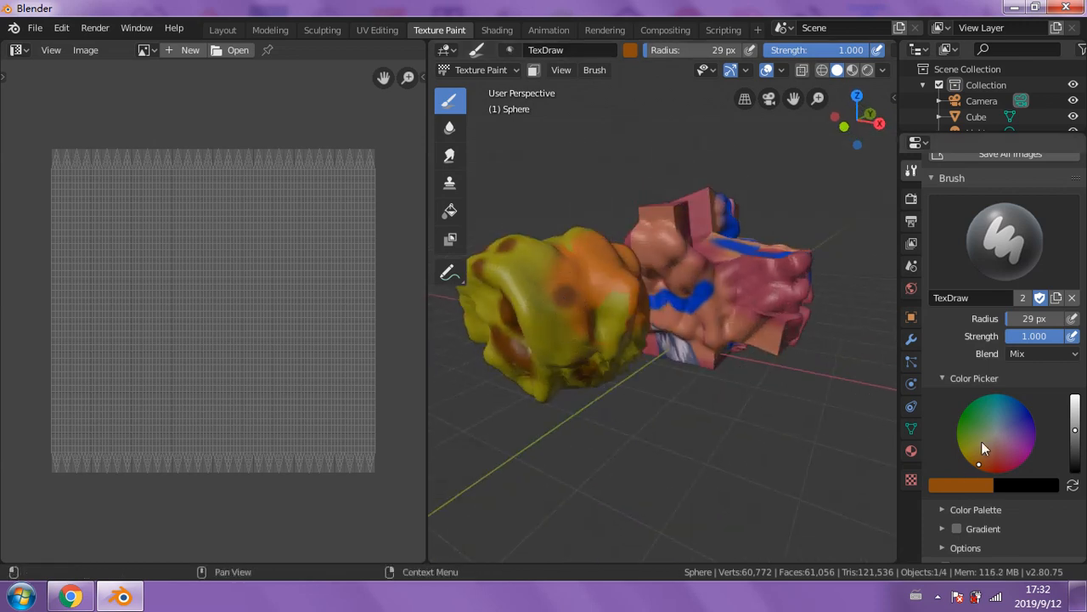
# - Change the brush colour to dark green and dab spots around the brown and orange areas of the sphere
pyautogui.click(973, 428)
pyautogui.click(958, 425)
pyautogui.click(597, 311)
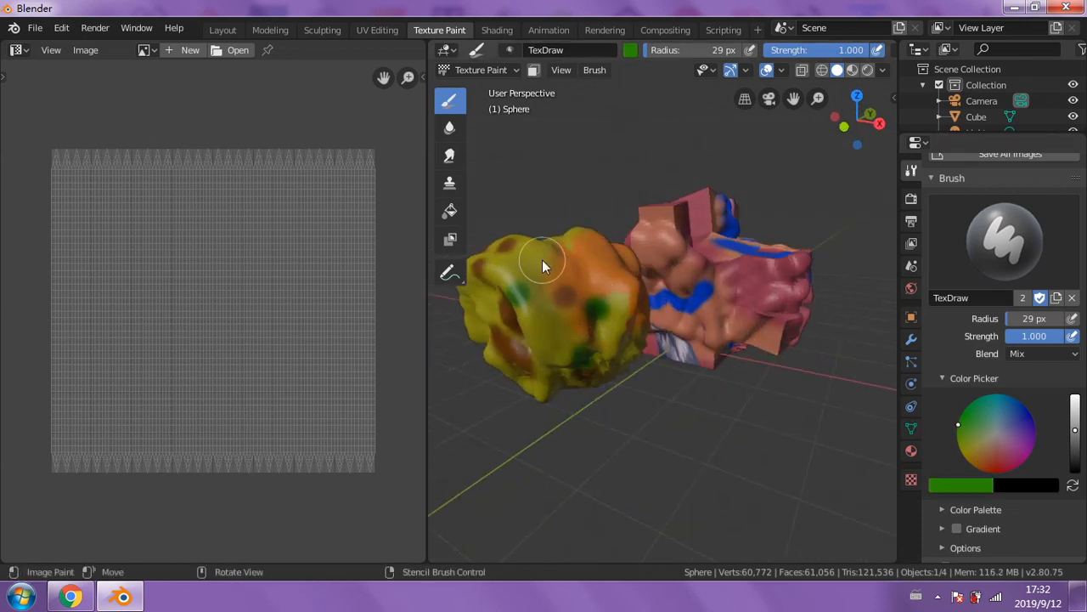
pyautogui.moveTo(542, 259); pyautogui.dragTo(544, 308, button='middle')
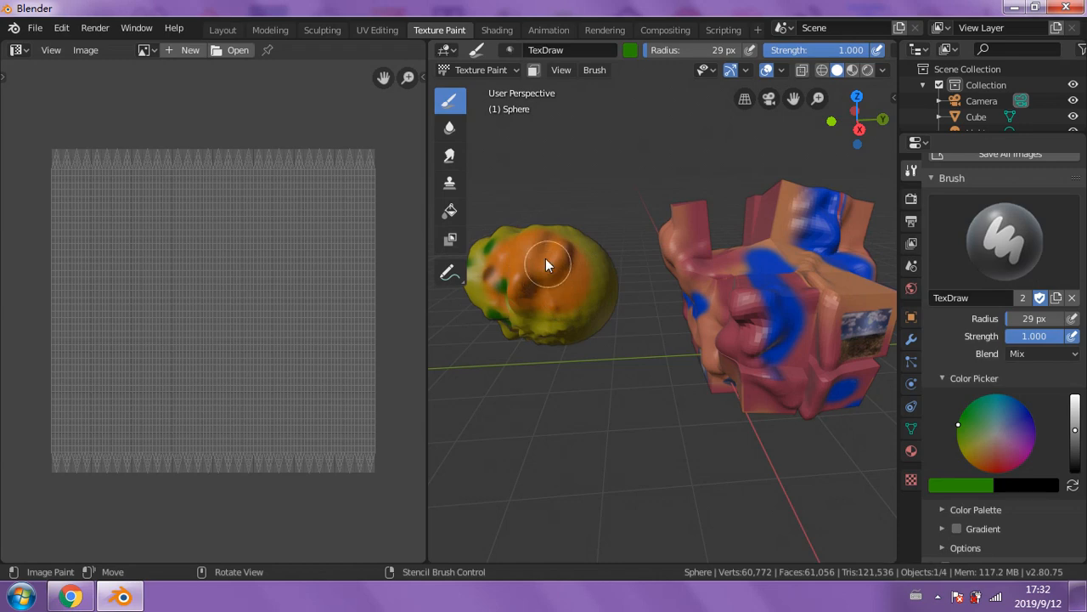
# - Select the sphere's entire mesh in Edit Mode and apply Unwrap to it
pyautogui.click(512, 70)
pyautogui.click(501, 107)
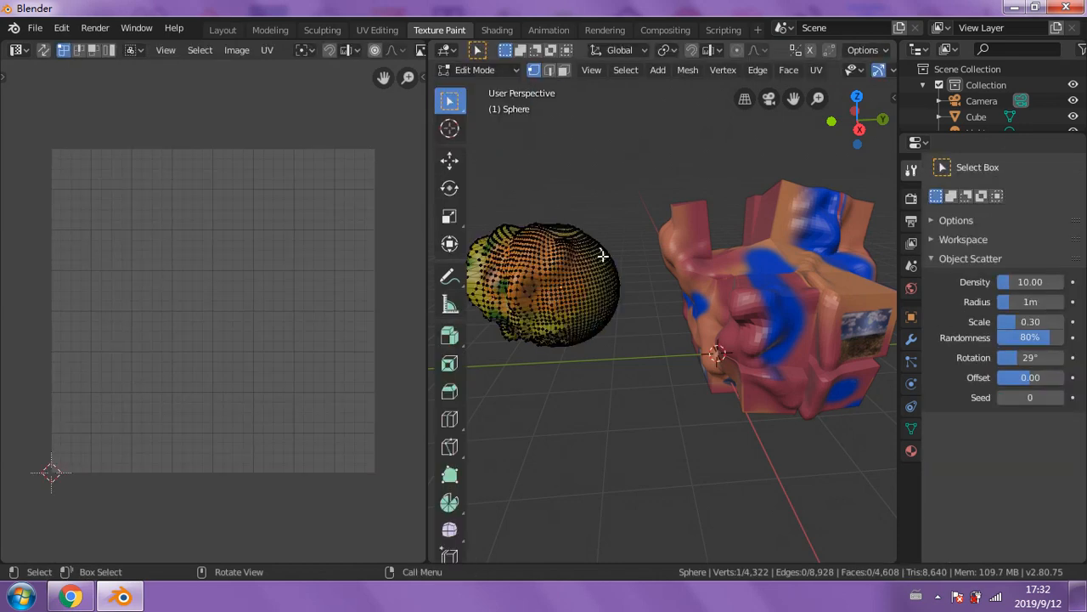
pyautogui.press('a')
pyautogui.scroll(-3, 372, 305)
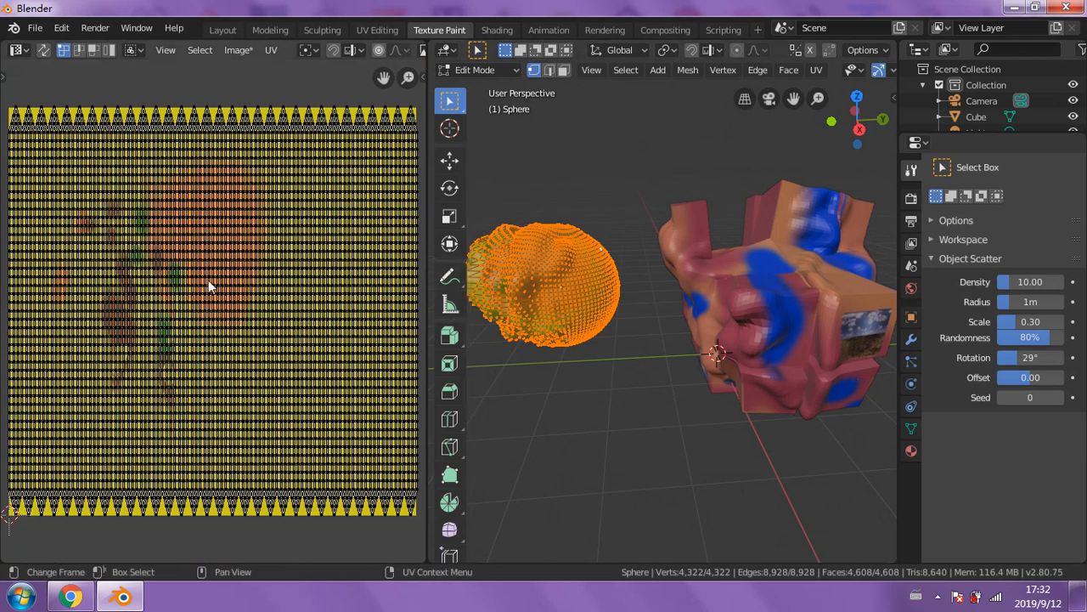
pyautogui.rightClick(567, 265)
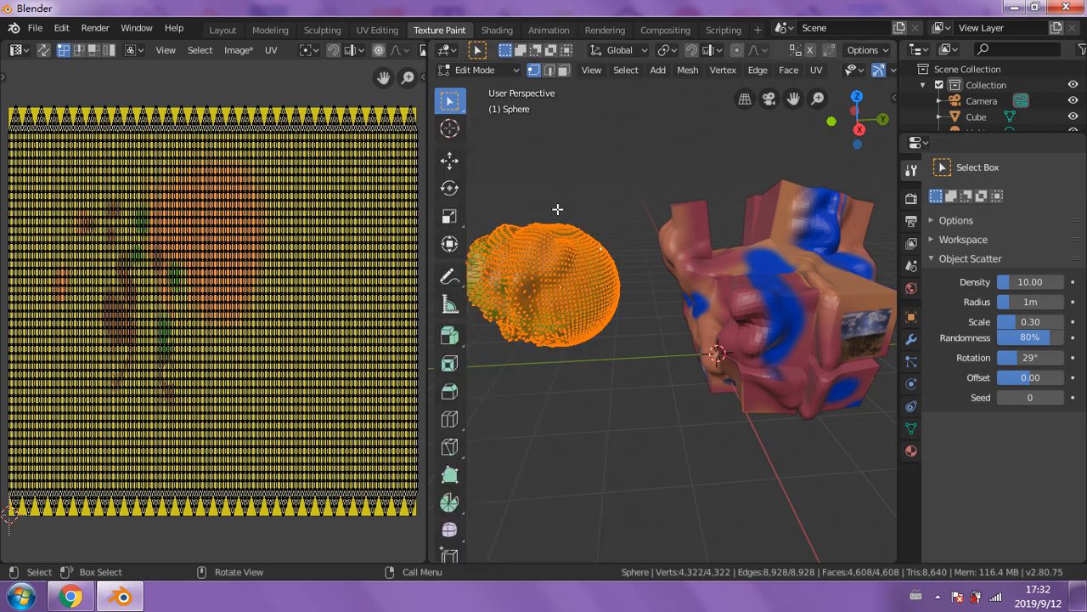
pyautogui.press('u')
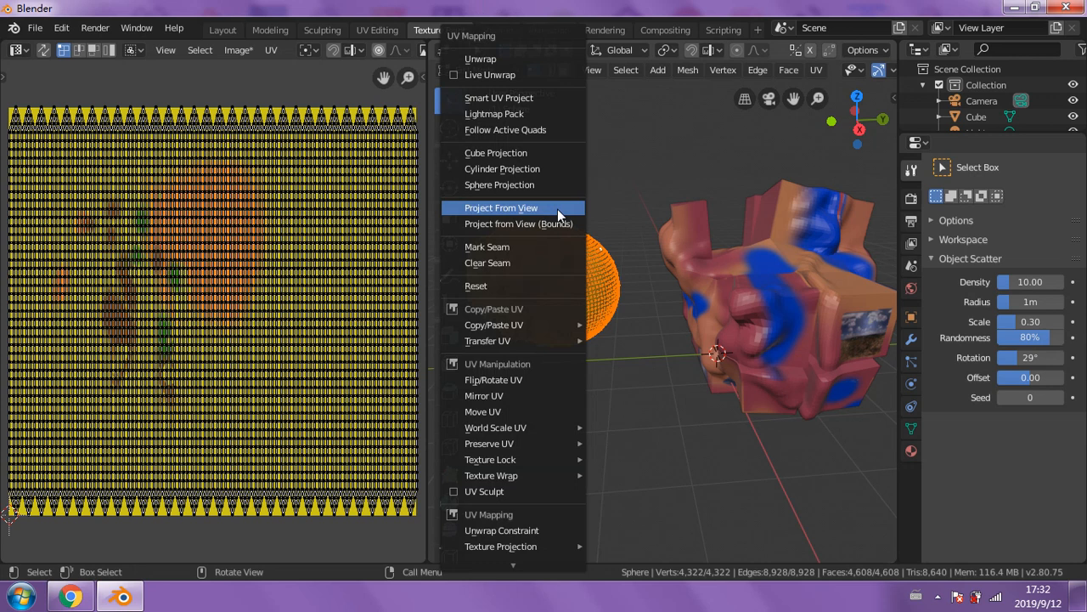
pyautogui.click(520, 60)
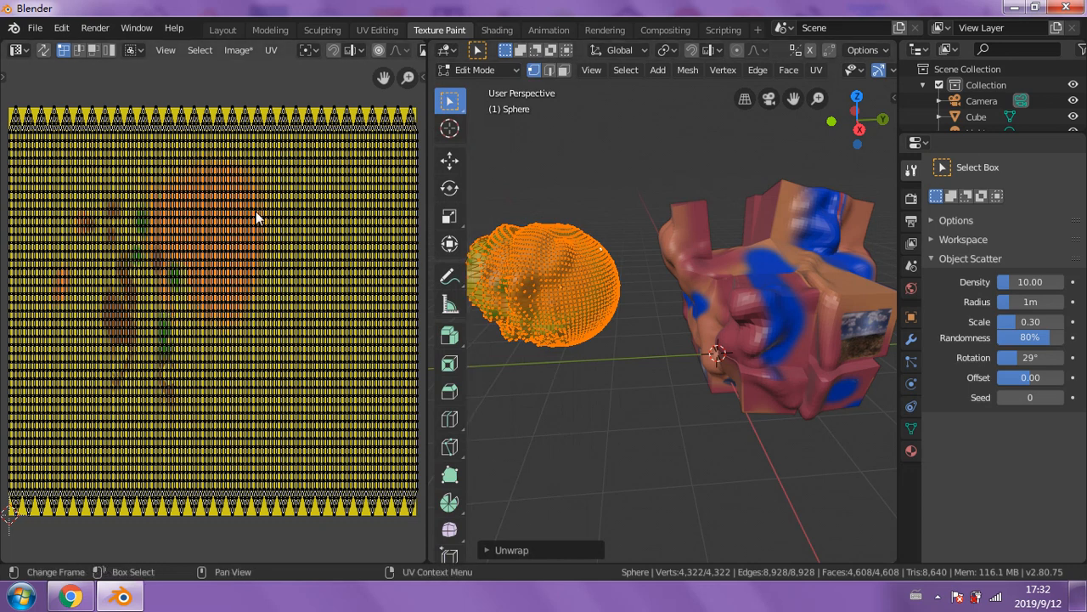
# - Return the sphere to Texture Paint mode and paint a dark blue stroke down across its orange patch
pyautogui.click(519, 69)
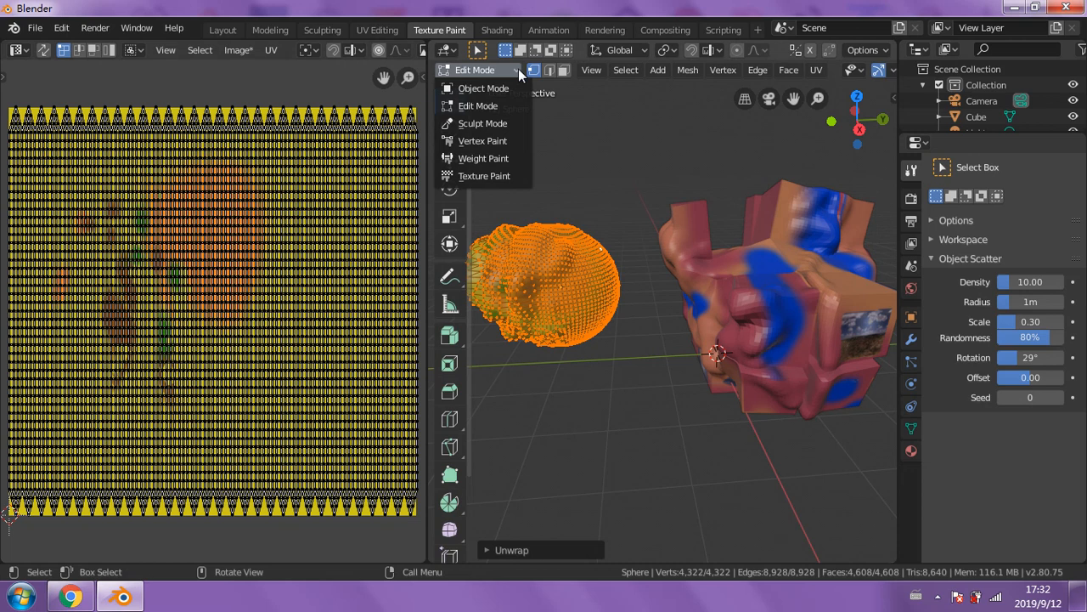
pyautogui.click(478, 178)
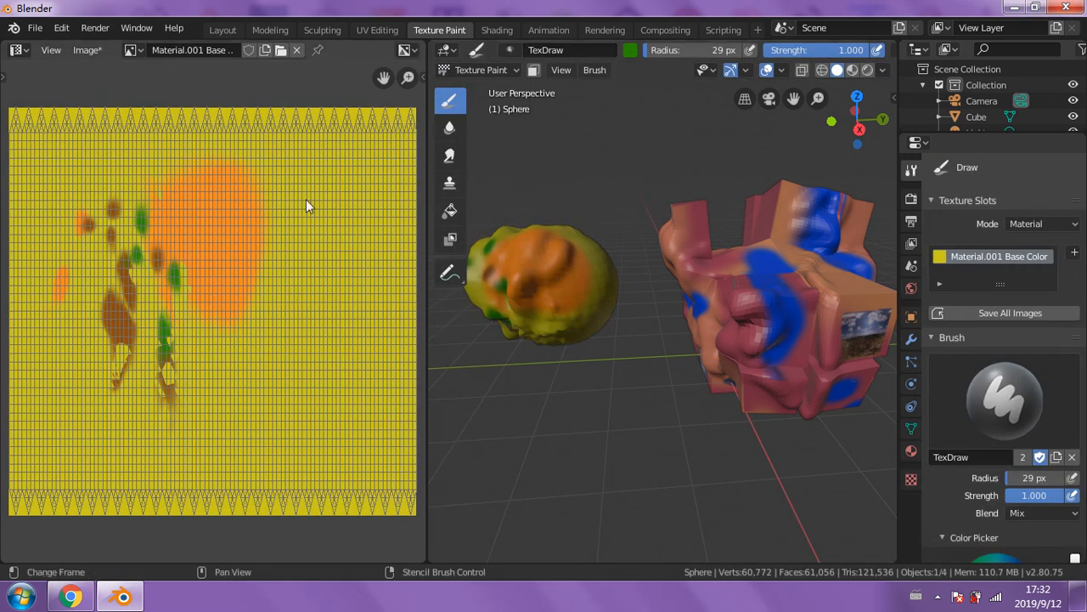
pyautogui.scroll(-4, 1002, 452)
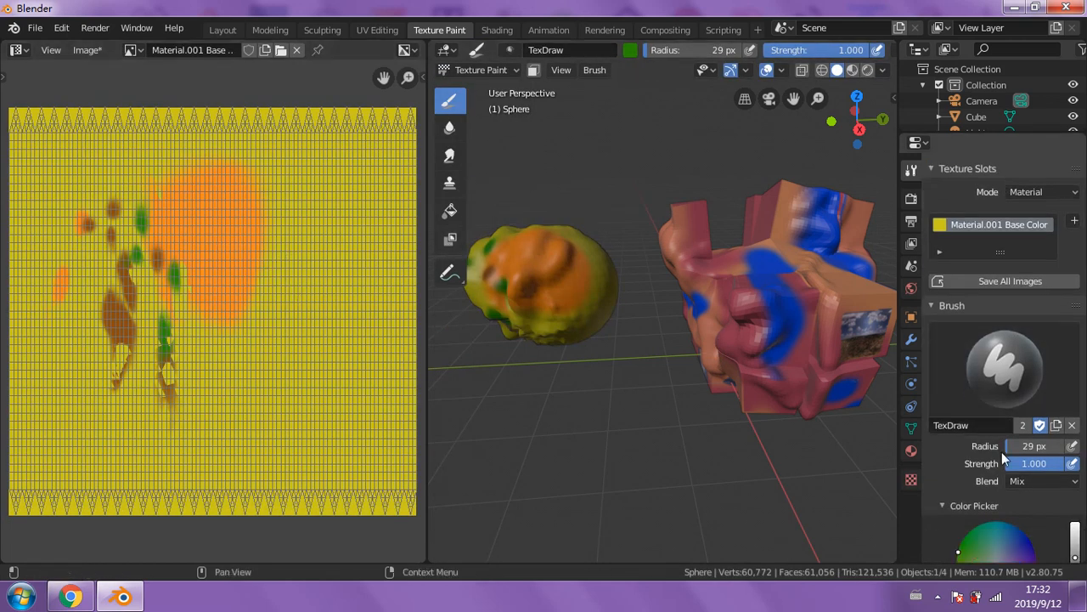
pyautogui.moveTo(995, 480)
pyautogui.mouseDown()
pyautogui.moveTo(1001, 453)
pyautogui.moveTo(1025, 446)
pyautogui.mouseUp()
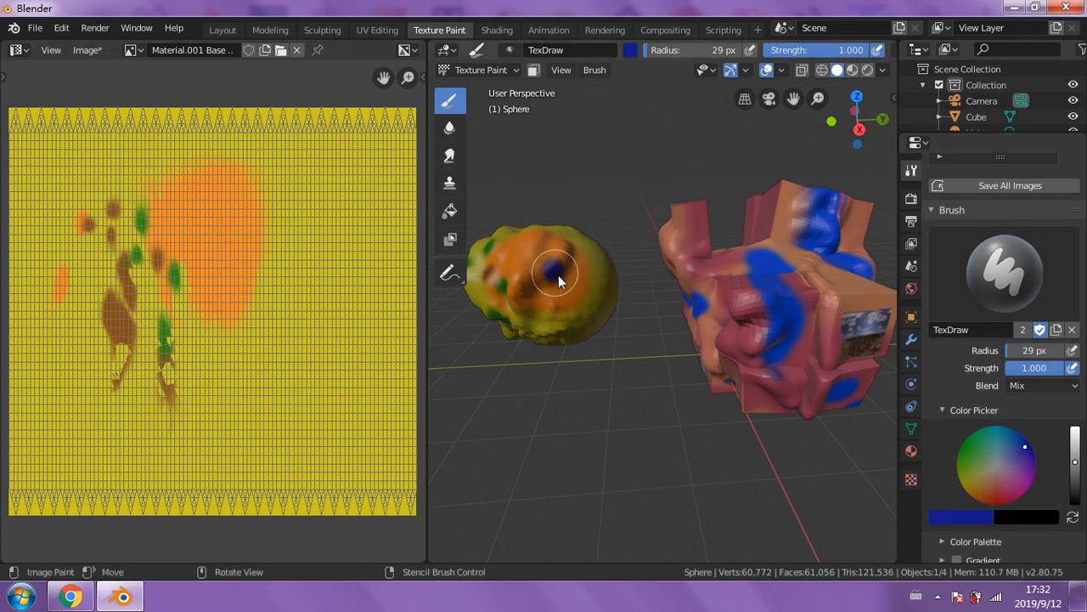
pyautogui.moveTo(560, 299); pyautogui.dragTo(542, 352)
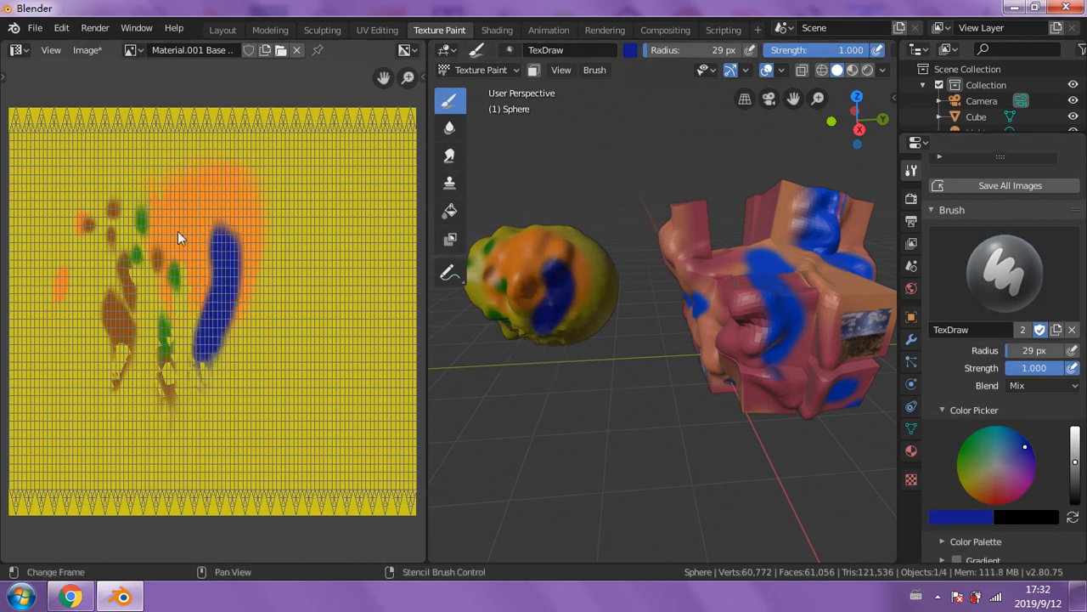
pyautogui.scroll(3, 162, 229)
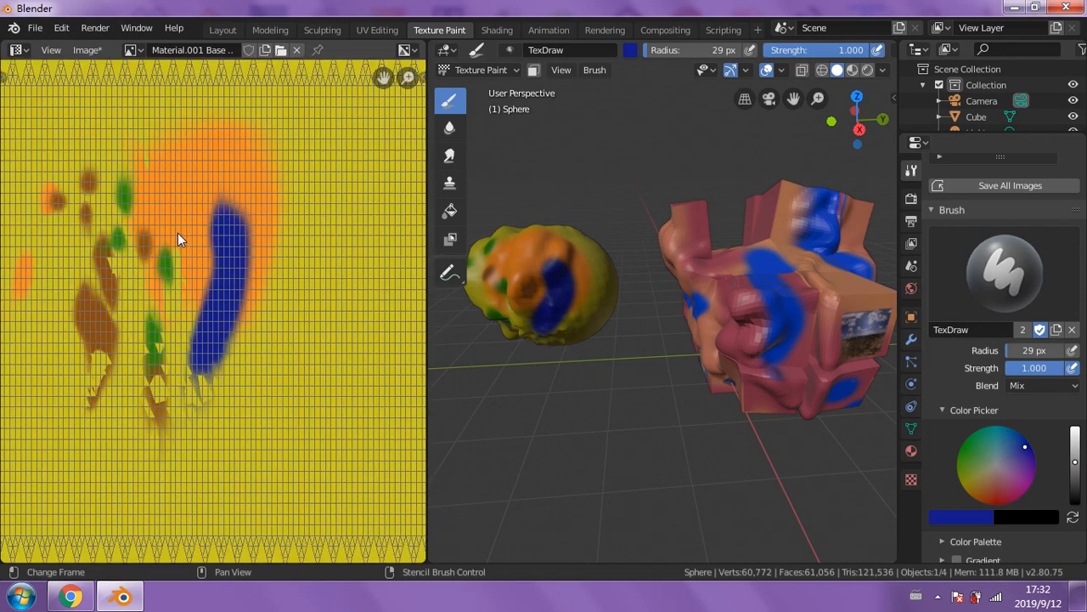
# - Show the sphere's texture in the Image Editor and return that area to the UV Editor
pyautogui.moveTo(149, 210); pyautogui.dragTo(188, 231, button='middle')
pyautogui.scroll(-1, 189, 169)
pyautogui.scroll(-1, 188, 183)
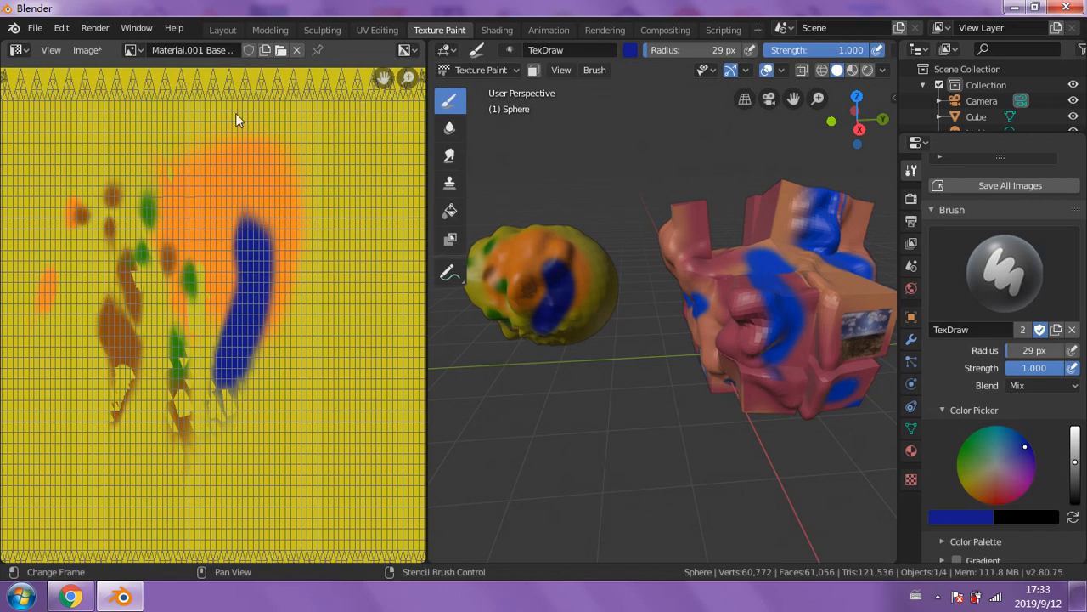
pyautogui.click(25, 52)
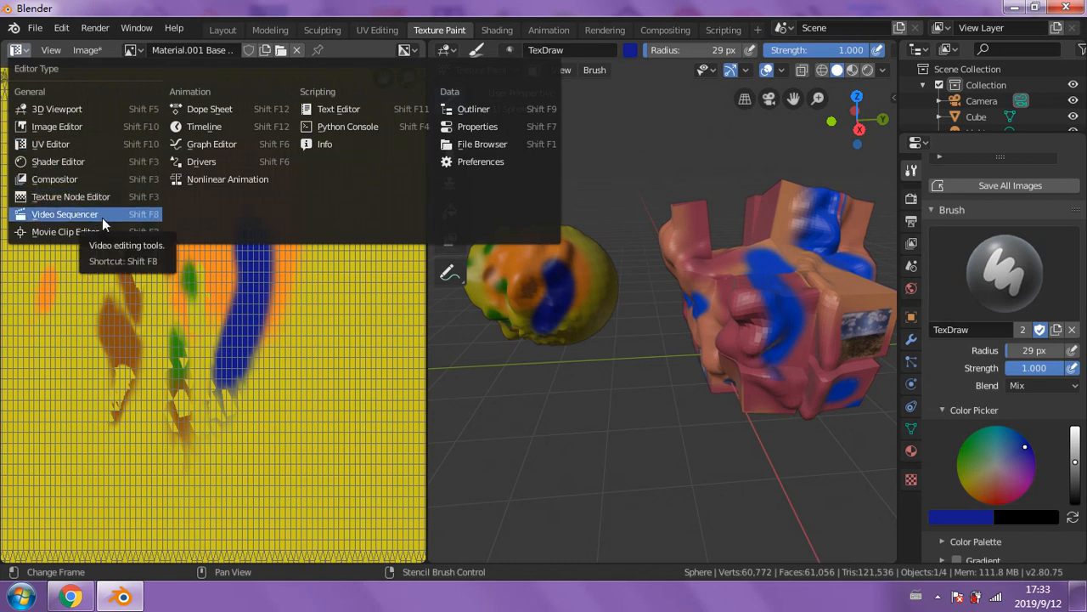
pyautogui.click(80, 127)
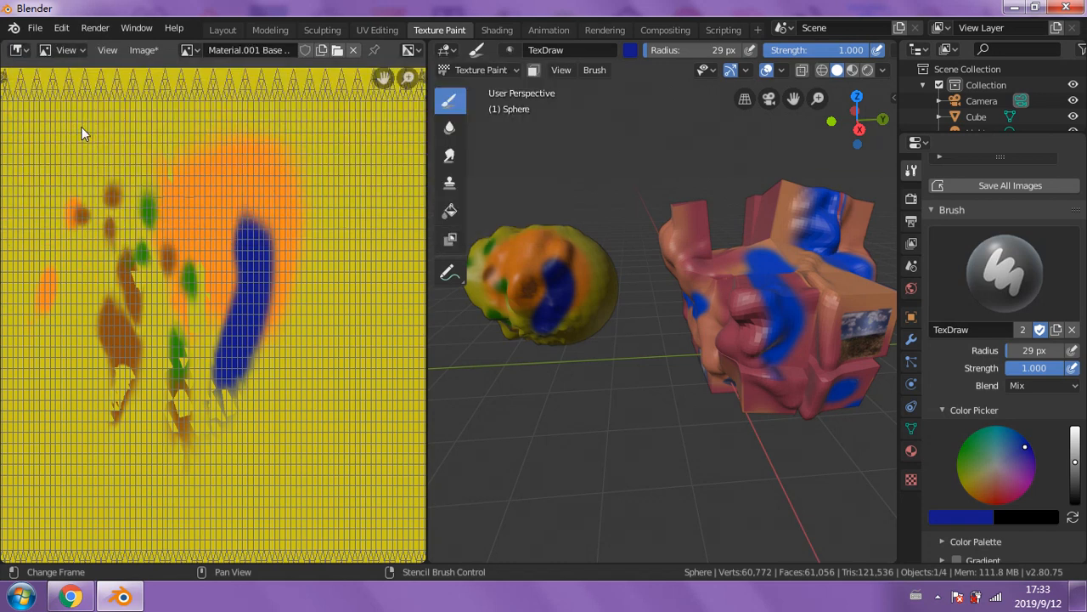
pyautogui.click(28, 51)
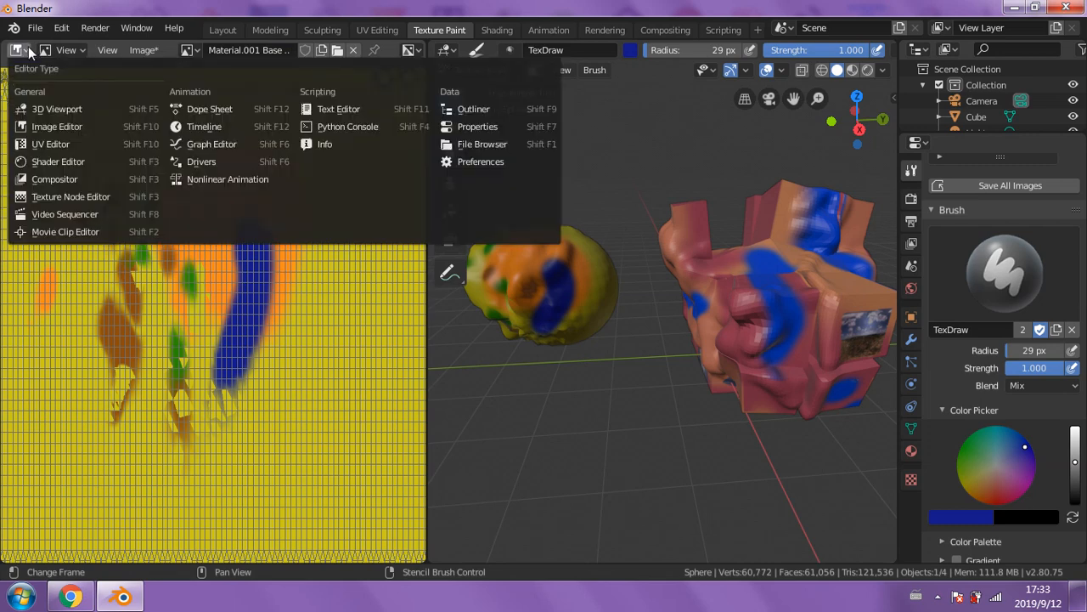
pyautogui.click(38, 144)
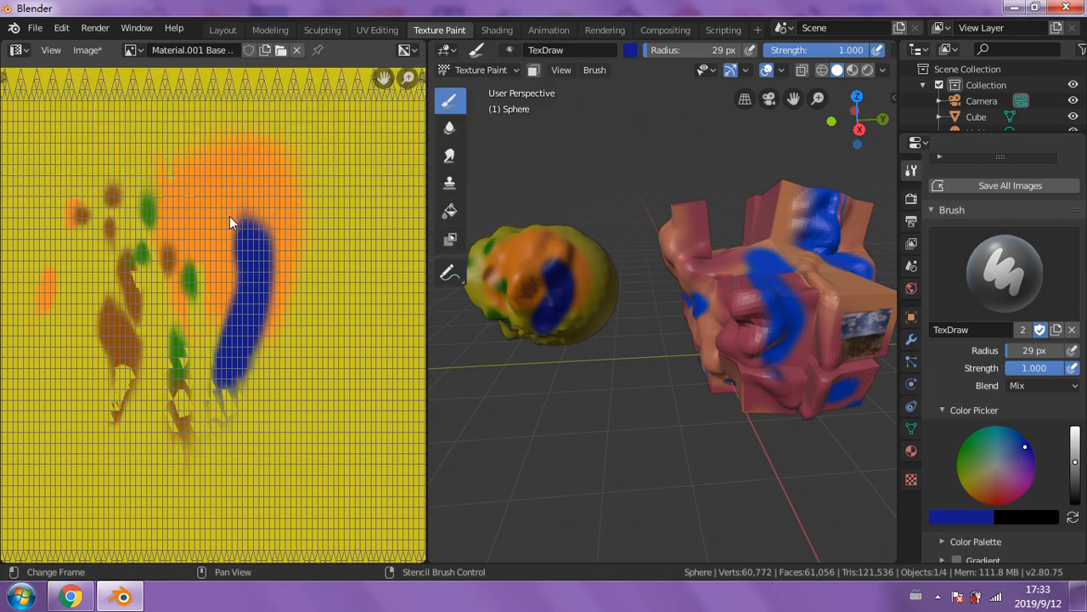
pyautogui.scroll(-2, 229, 216)
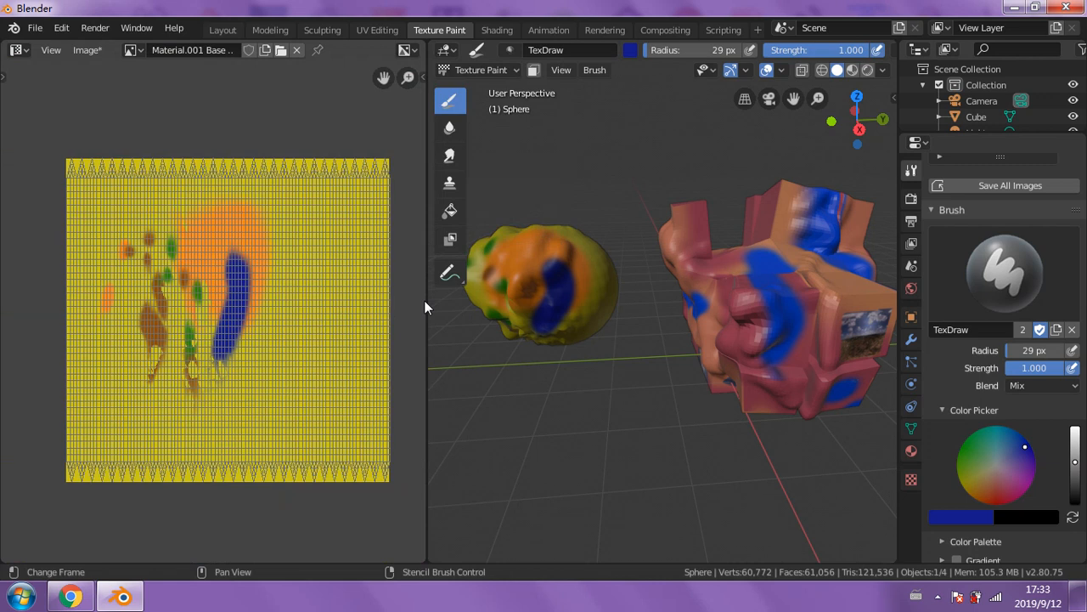
# - Return the sphere to Object Mode and select the sculpted cube, comparing it with the sphere
pyautogui.click(517, 71)
pyautogui.click(502, 93)
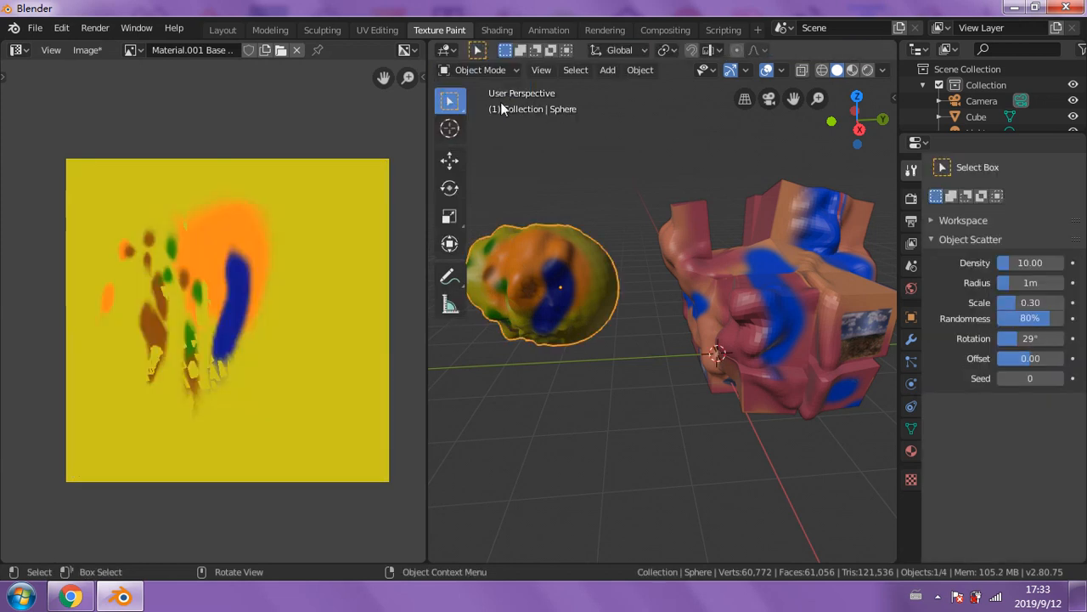
pyautogui.click(778, 272)
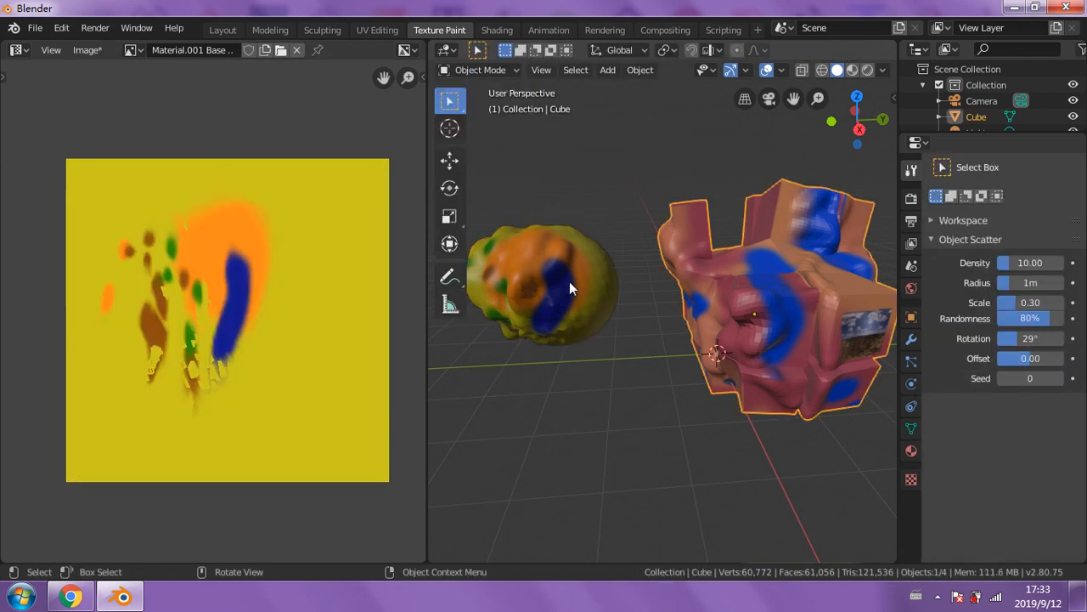
pyautogui.click(569, 281)
pyautogui.click(772, 306)
pyautogui.click(552, 291)
pyautogui.click(769, 308)
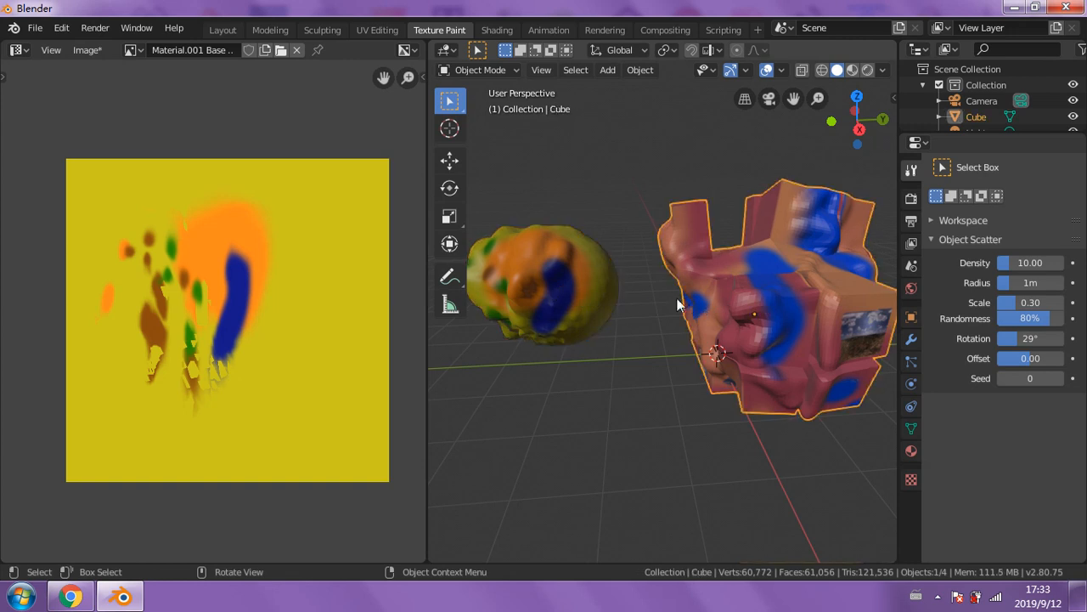
pyautogui.click(543, 281)
pyautogui.click(724, 258)
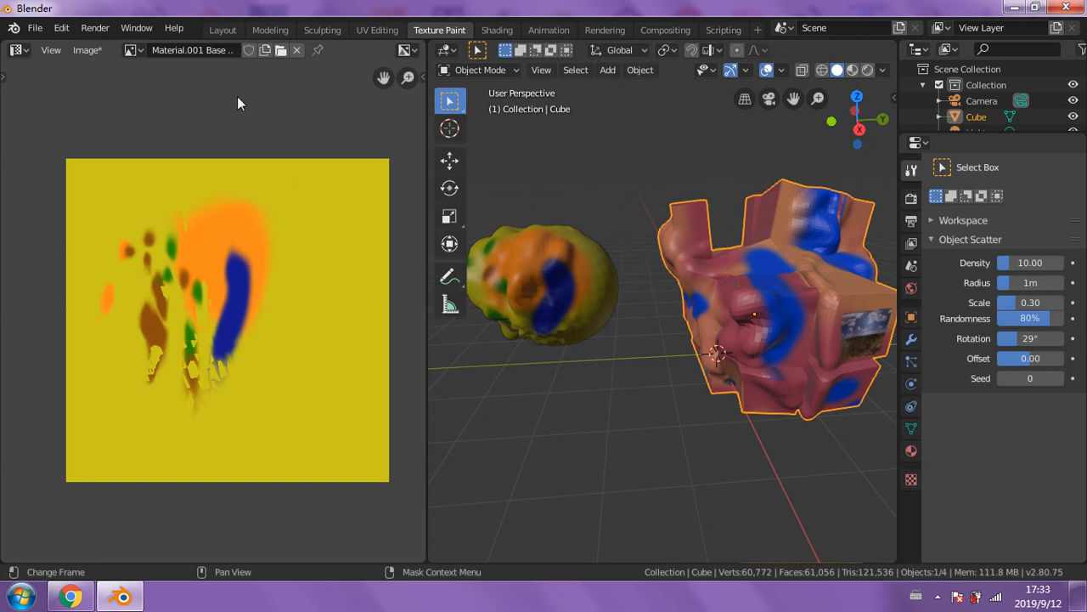
# - View the Material Base Color and Render Result images in the UV Editor and return to Material.001 Base Color
pyautogui.click(142, 52)
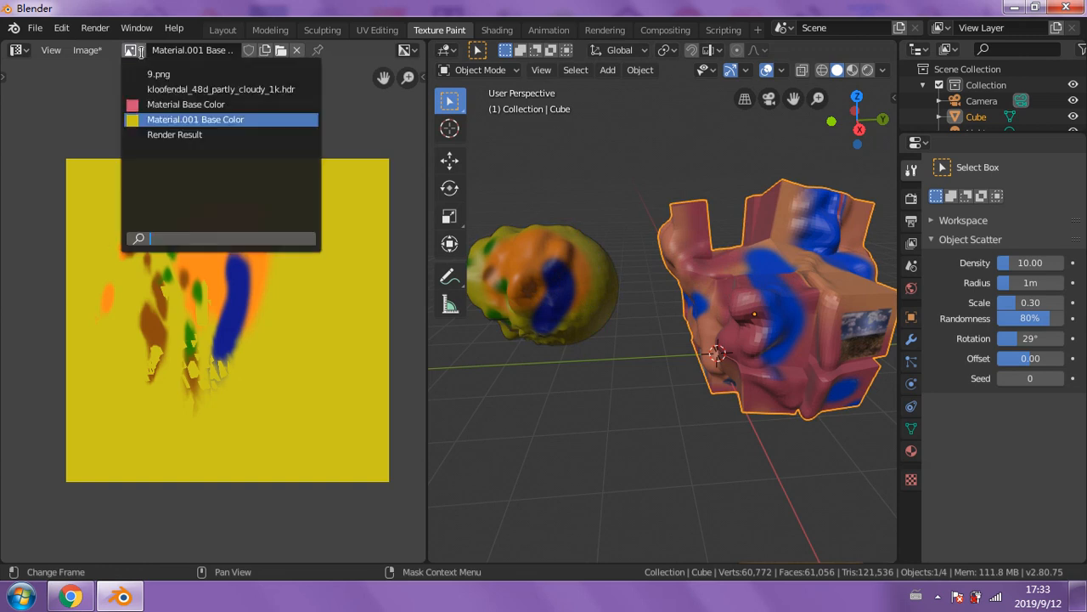
pyautogui.click(141, 53)
pyautogui.click(141, 53)
pyautogui.click(139, 105)
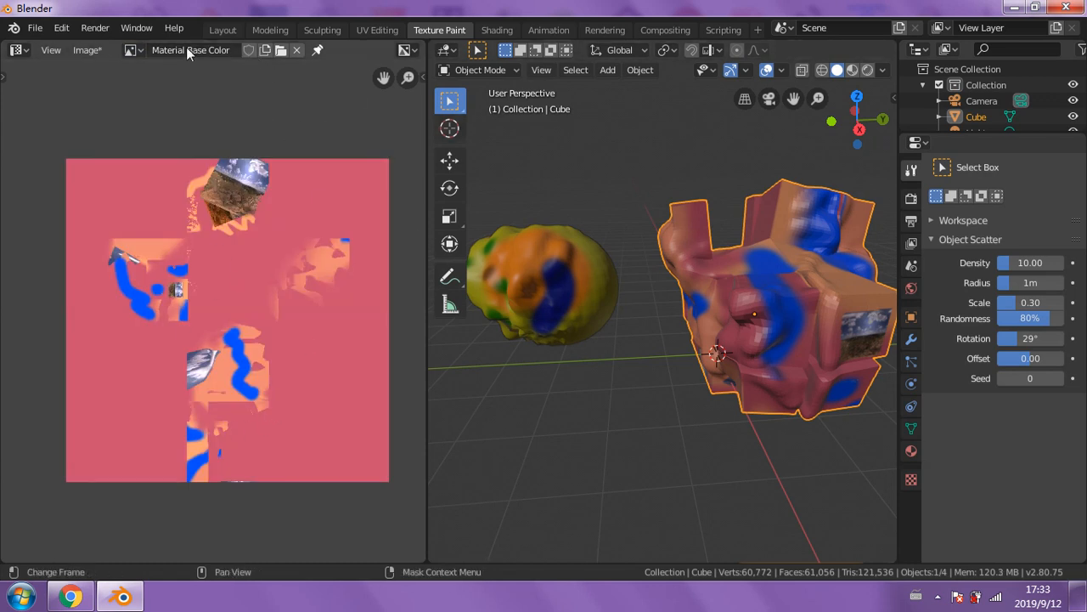
pyautogui.click(144, 50)
pyautogui.click(140, 133)
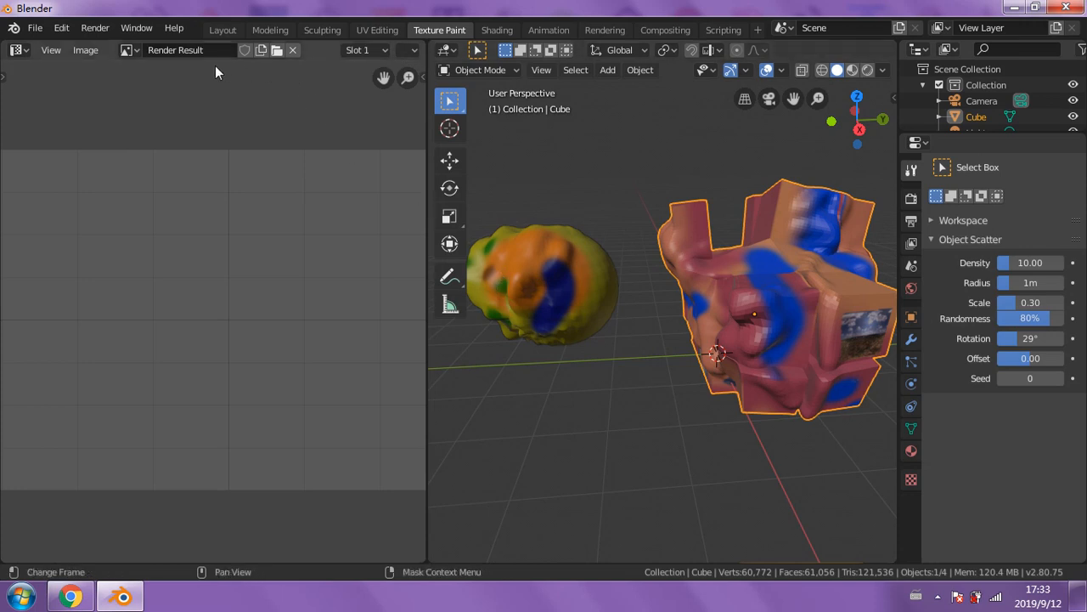
pyautogui.click(145, 49)
pyautogui.click(161, 119)
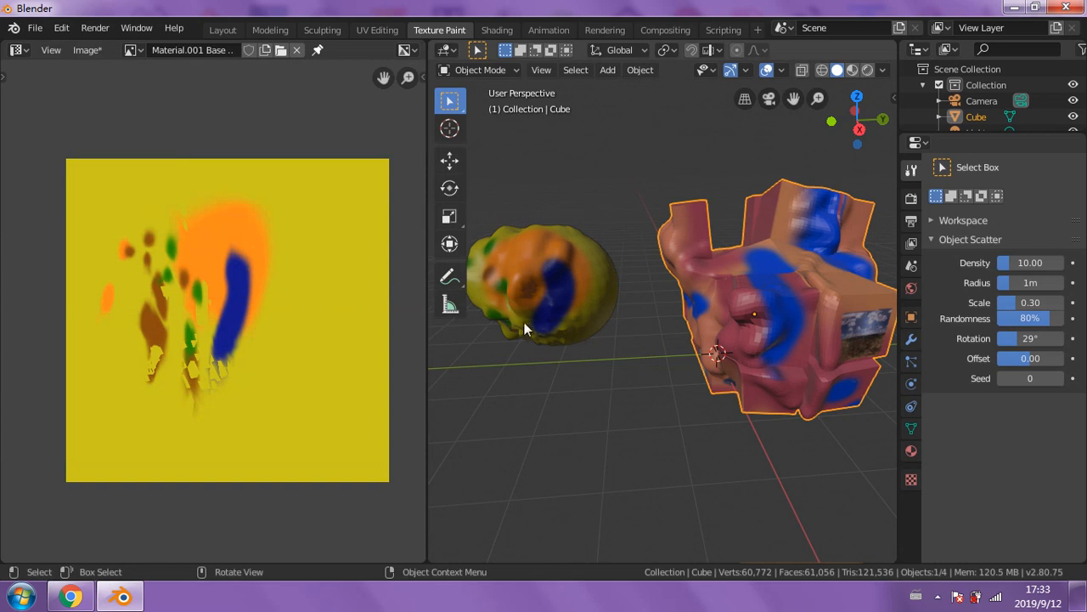
pyautogui.moveTo(616, 314); pyautogui.dragTo(587, 336, button='middle')
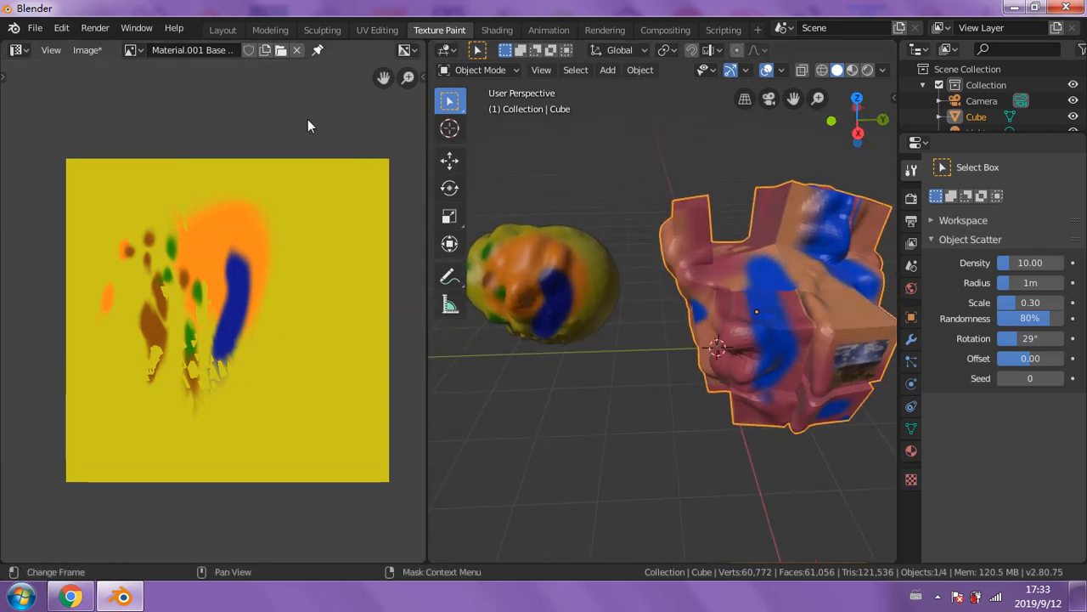
# - Check the contents of the 0909 folder on the desktop and return to Blender
pyautogui.click(1011, 8)
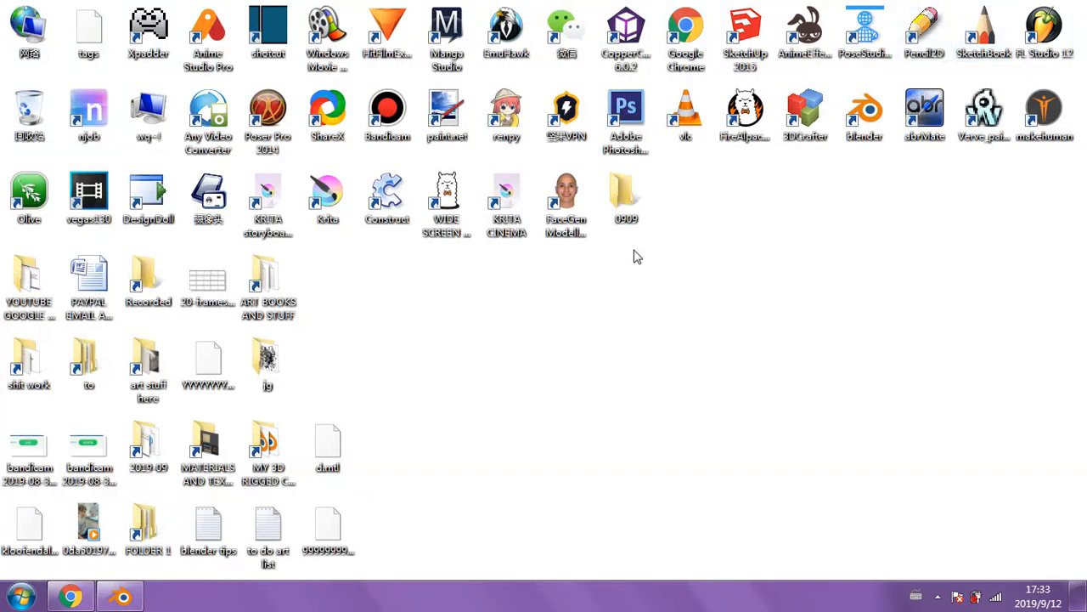
pyautogui.doubleClick(622, 194)
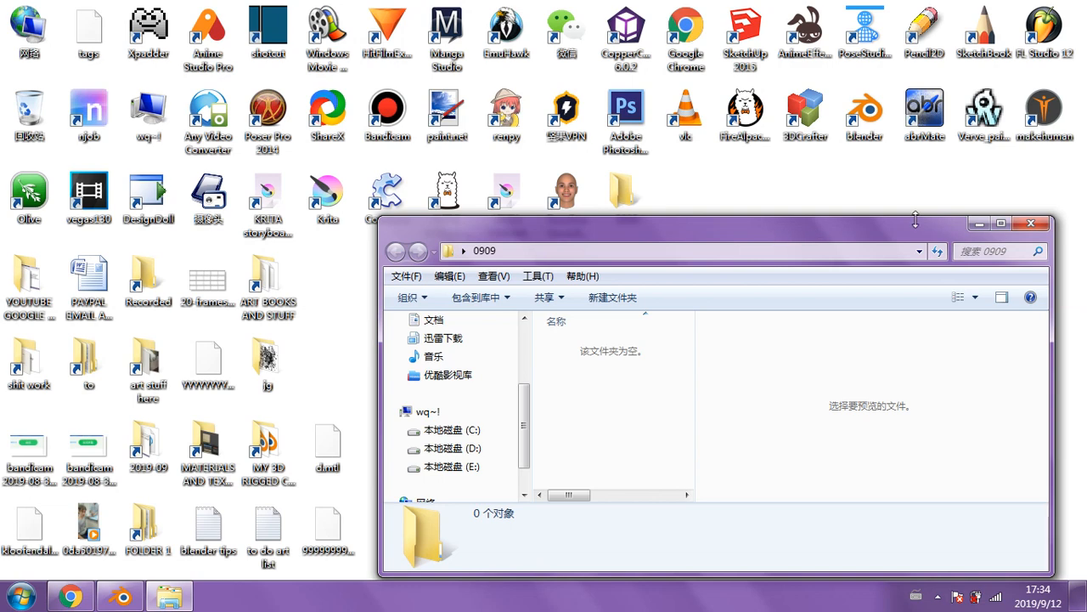
pyautogui.moveTo(720, 233); pyautogui.dragTo(617, 191)
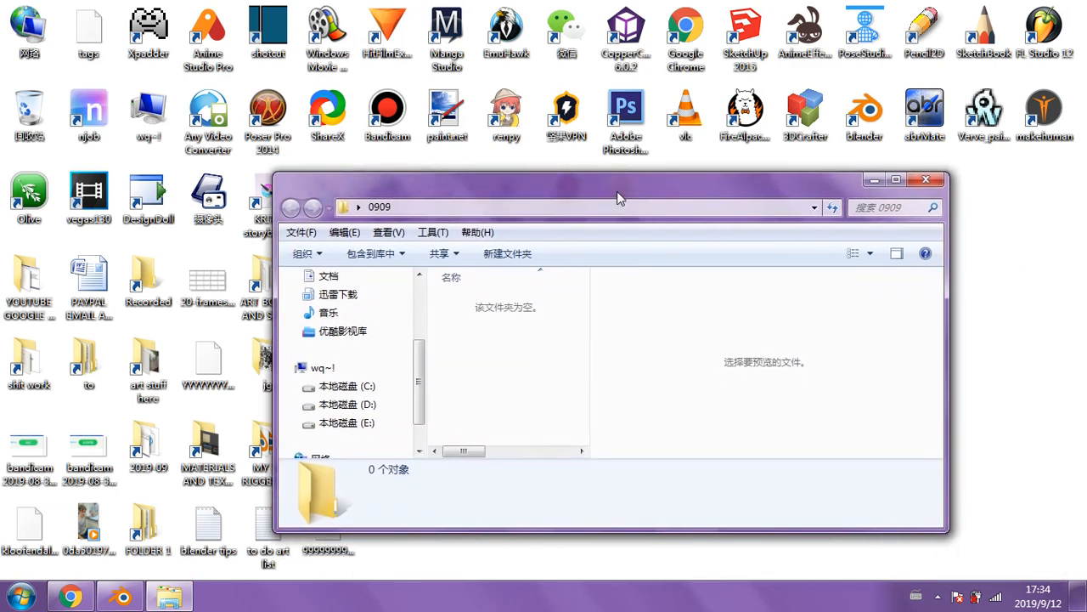
pyautogui.click(873, 180)
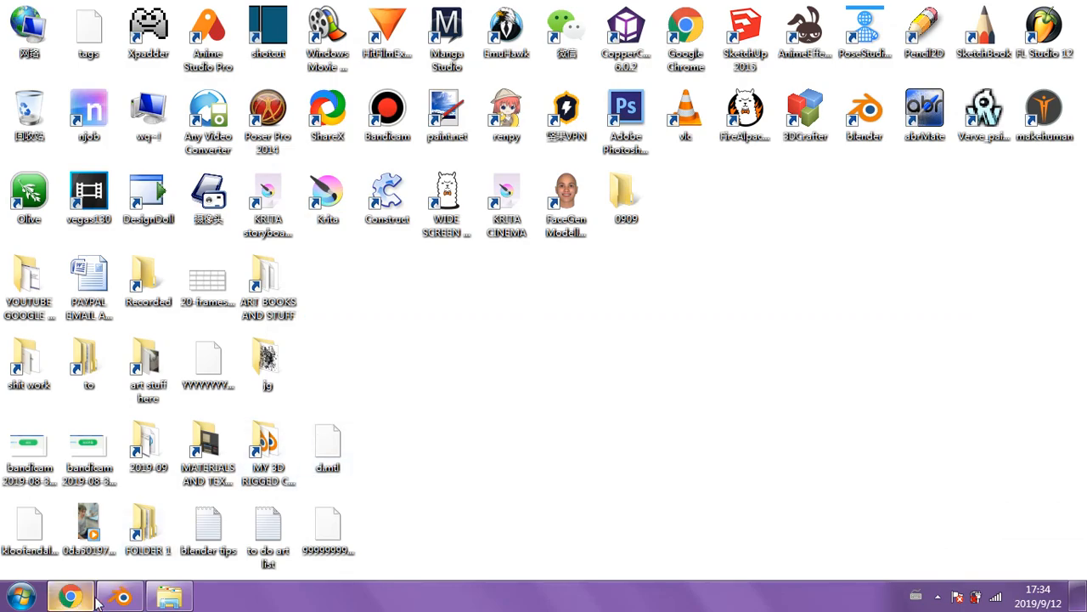
pyautogui.click(122, 597)
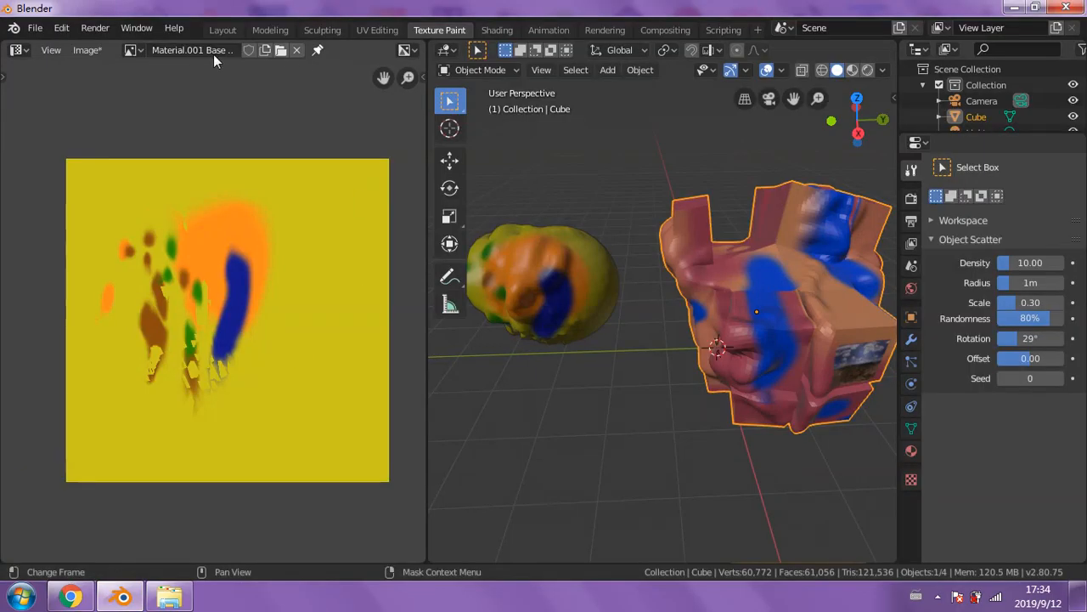
# - Save the sphere's texture as Material.001 Base Color.png in the desktop folder 0909
pyautogui.click(87, 50)
pyautogui.click(121, 194)
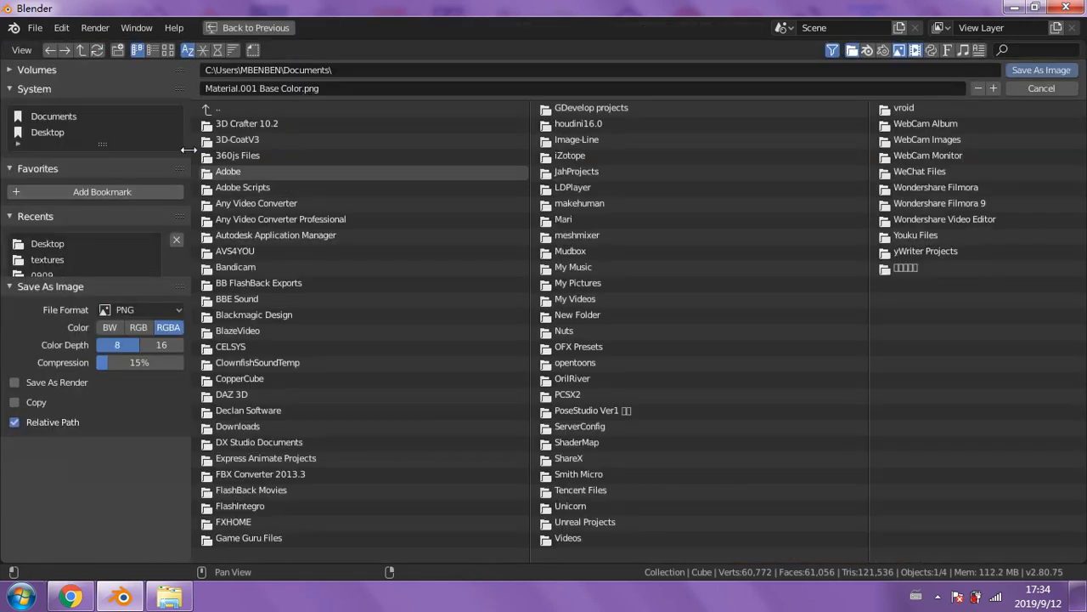
pyautogui.click(244, 94)
pyautogui.click(264, 90)
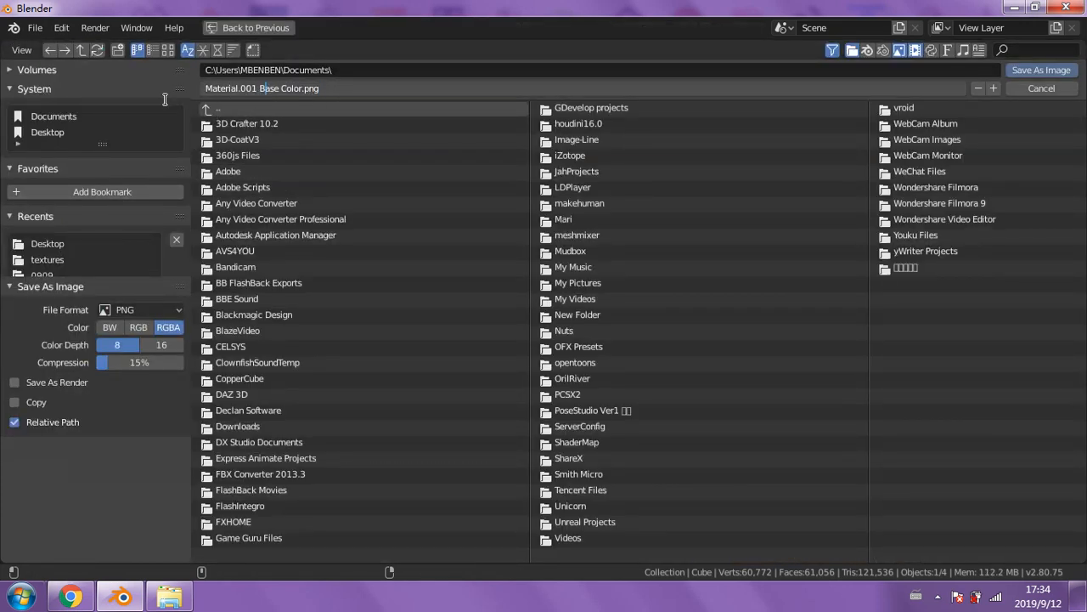
pyautogui.click(47, 133)
pyautogui.click(204, 125)
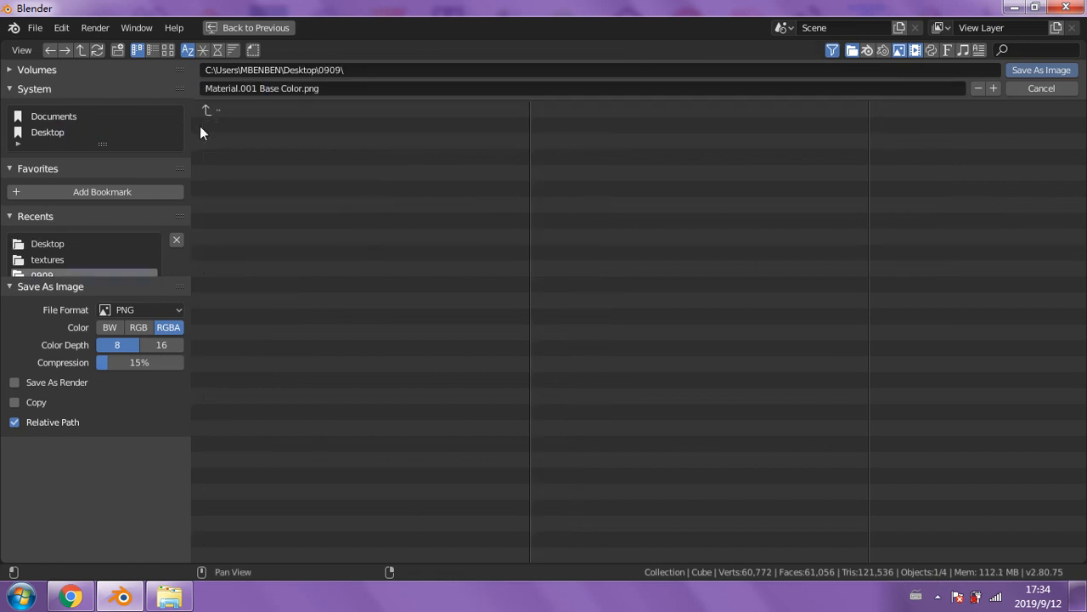
pyautogui.click(1022, 70)
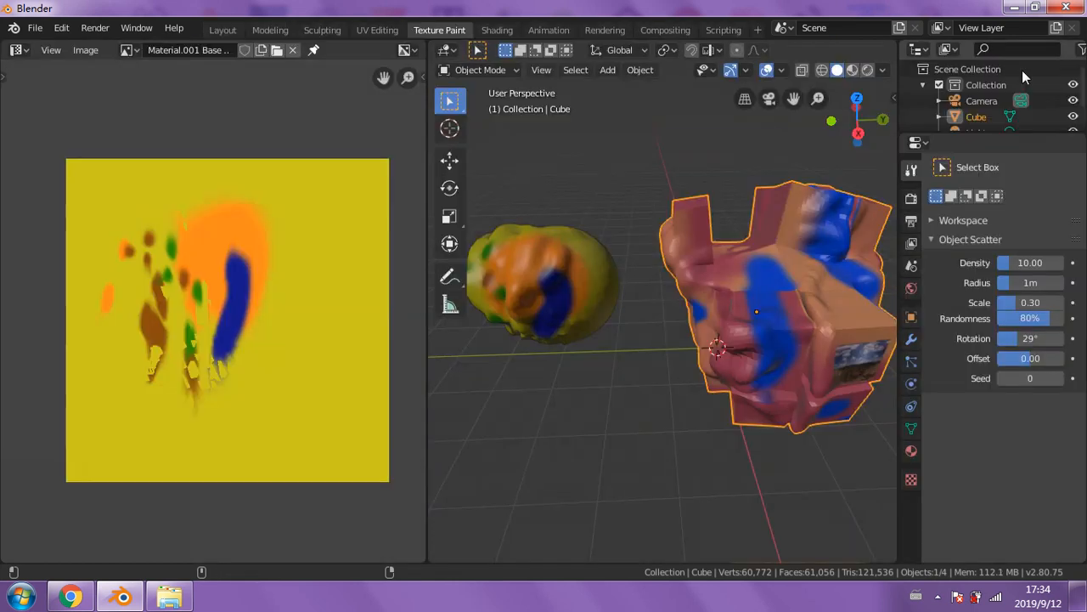
# - Display the cube's Material Base Color texture and save it as Material Base Color.png in the desktop folder 0909
pyautogui.click(134, 50)
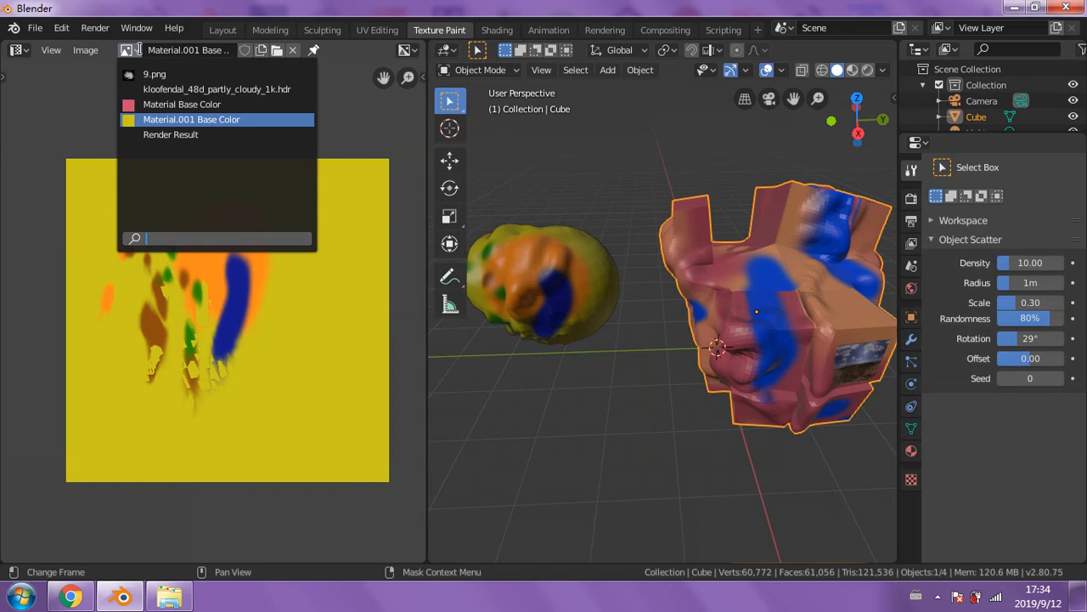
pyautogui.click(127, 103)
pyautogui.click(90, 51)
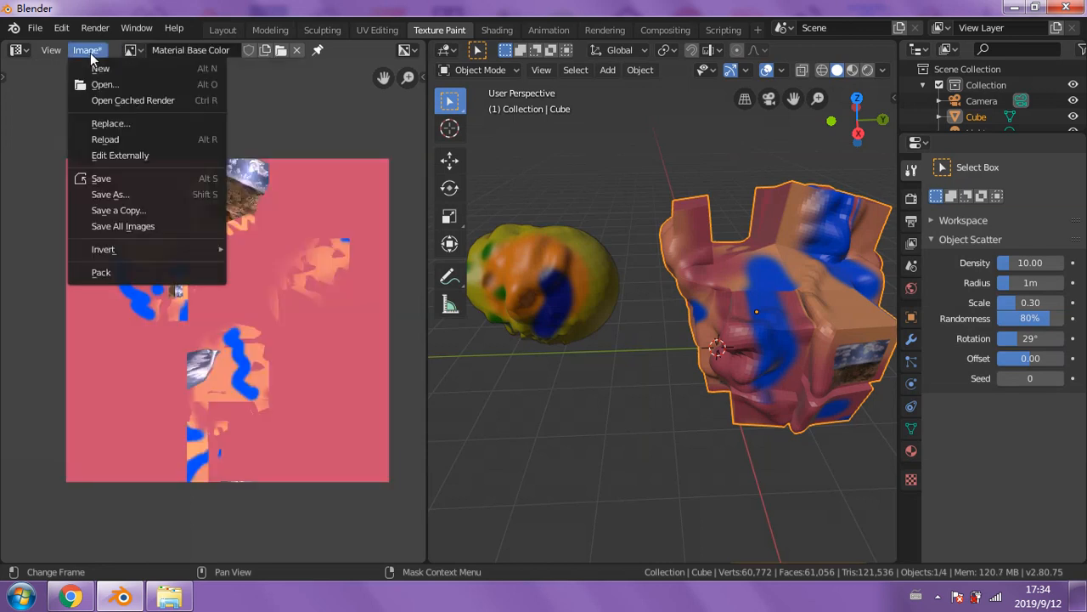
pyautogui.click(108, 194)
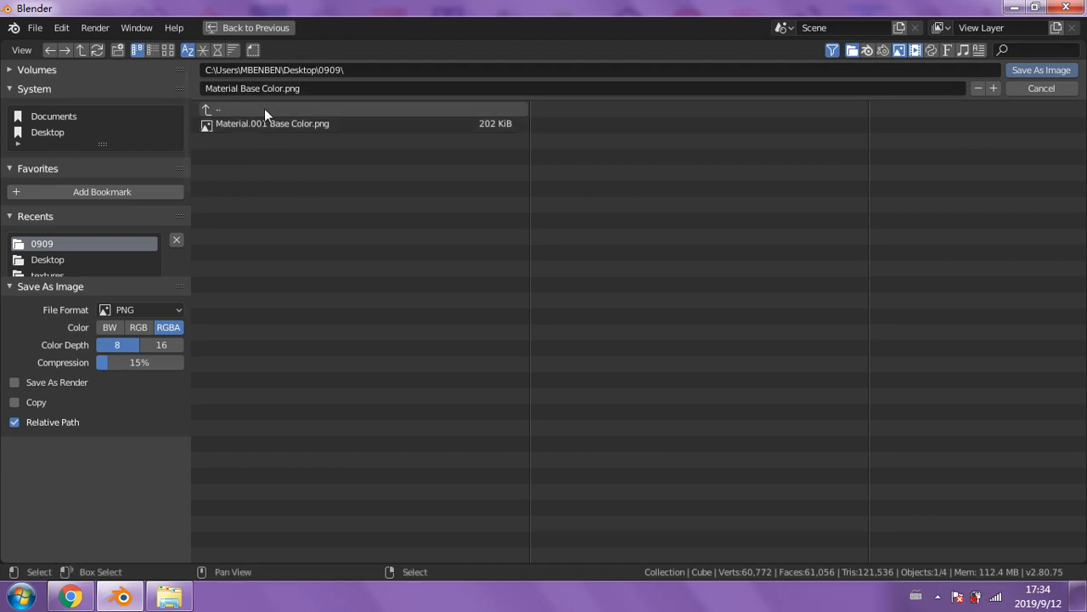
pyautogui.click(40, 133)
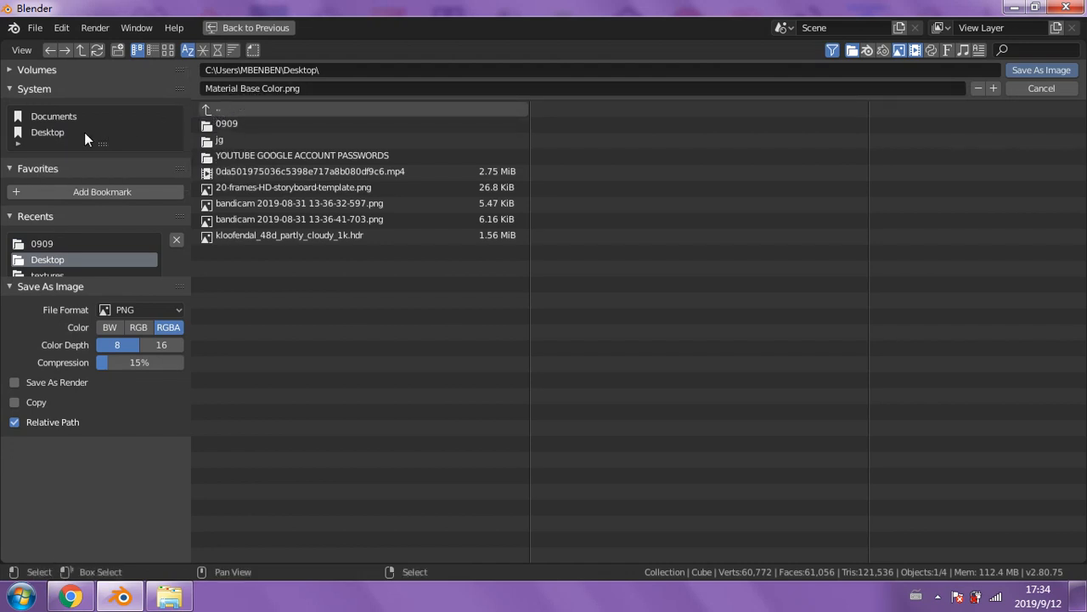
pyautogui.click(230, 124)
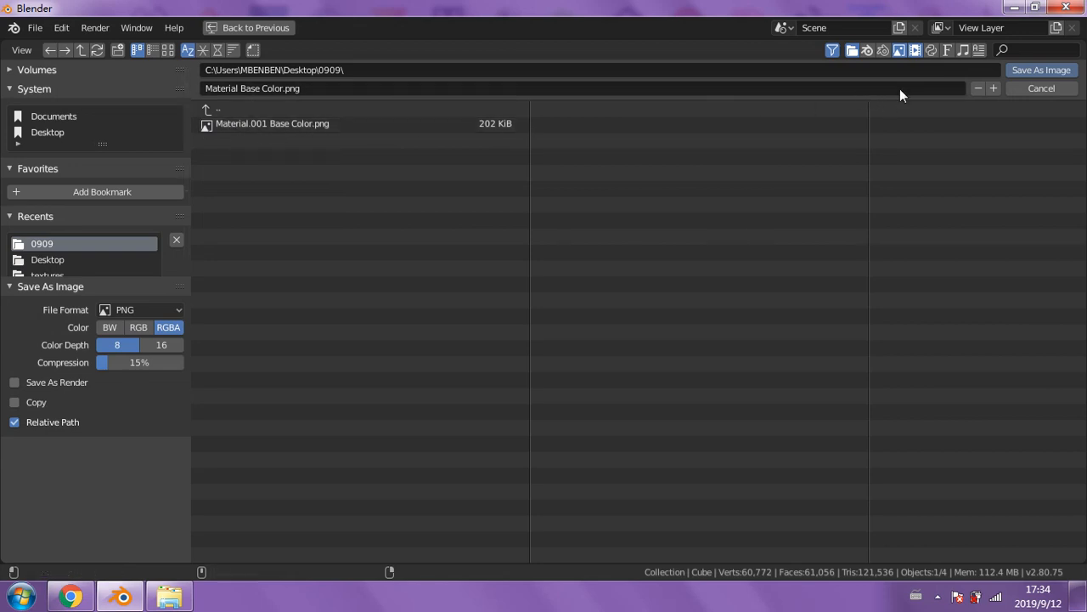
pyautogui.click(1040, 72)
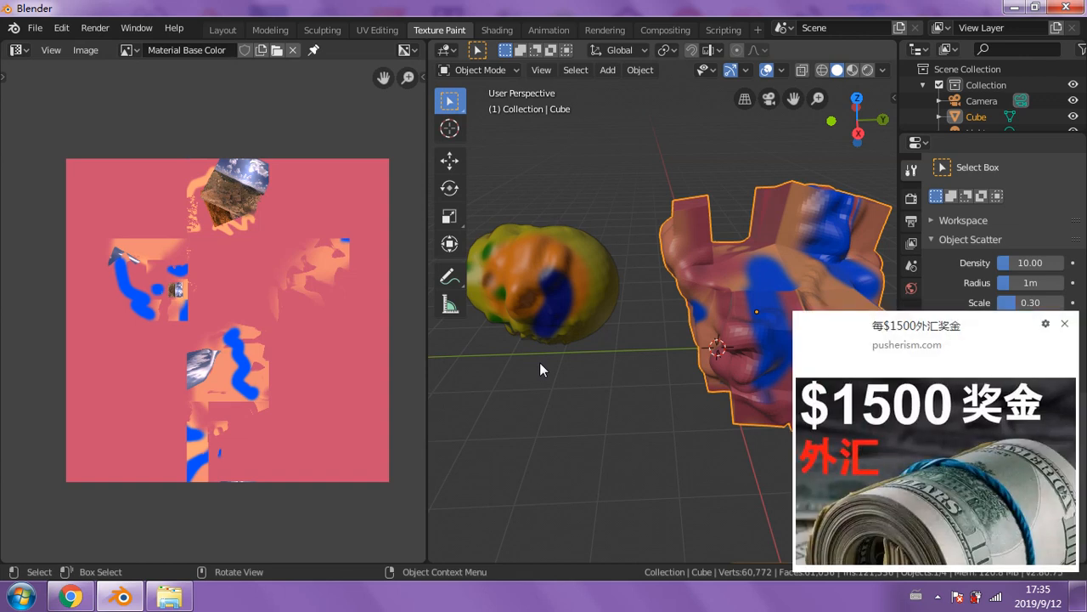
# - Dismiss the browser notifications and widen the 3D viewport beside the texture view
pyautogui.click(1066, 326)
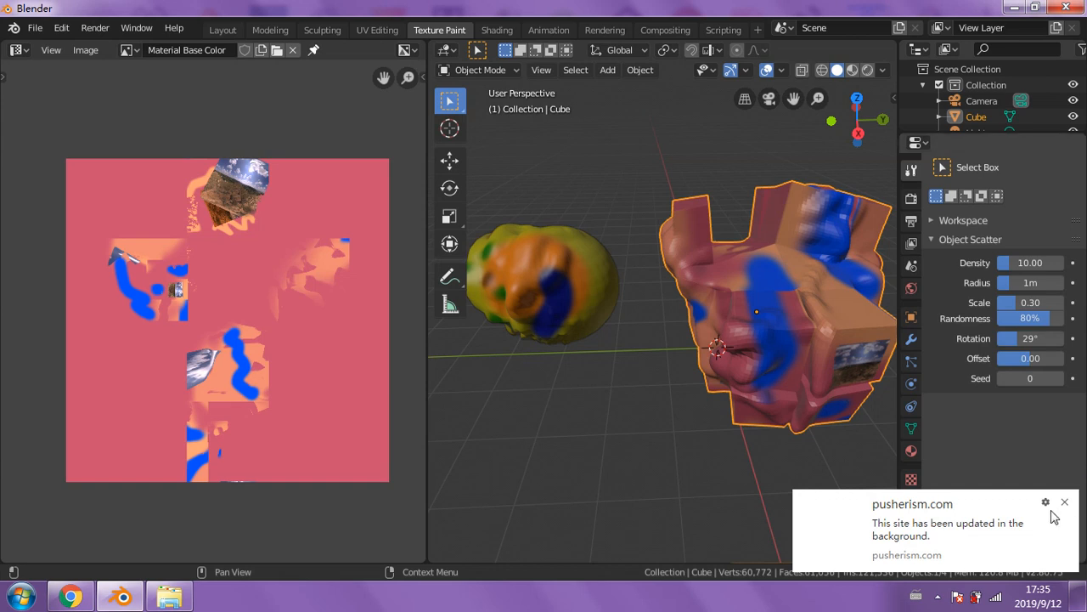
pyautogui.click(1065, 502)
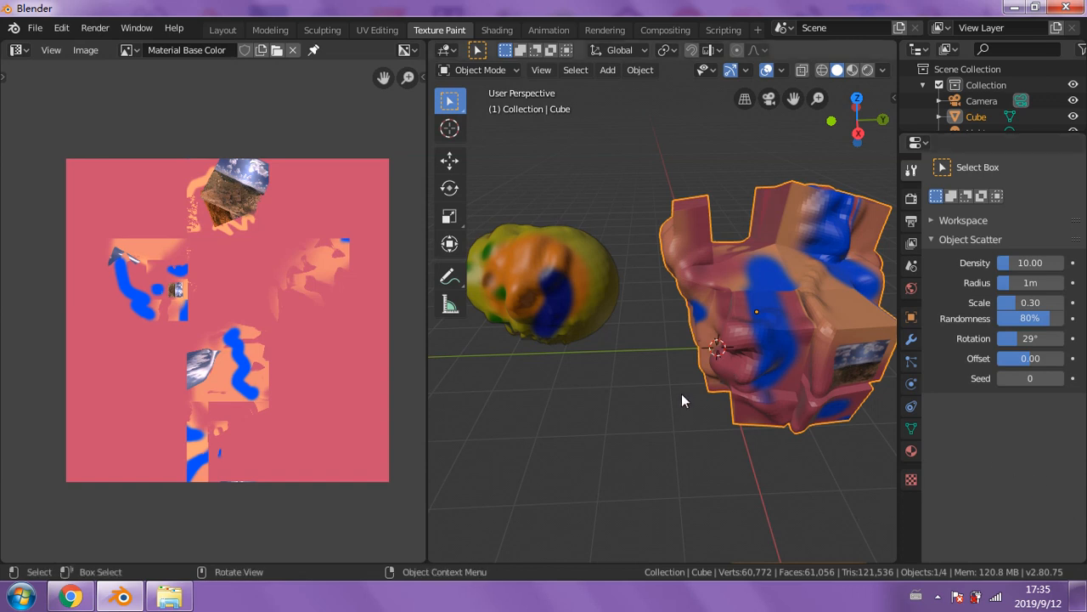
pyautogui.moveTo(425, 200); pyautogui.dragTo(360, 207)
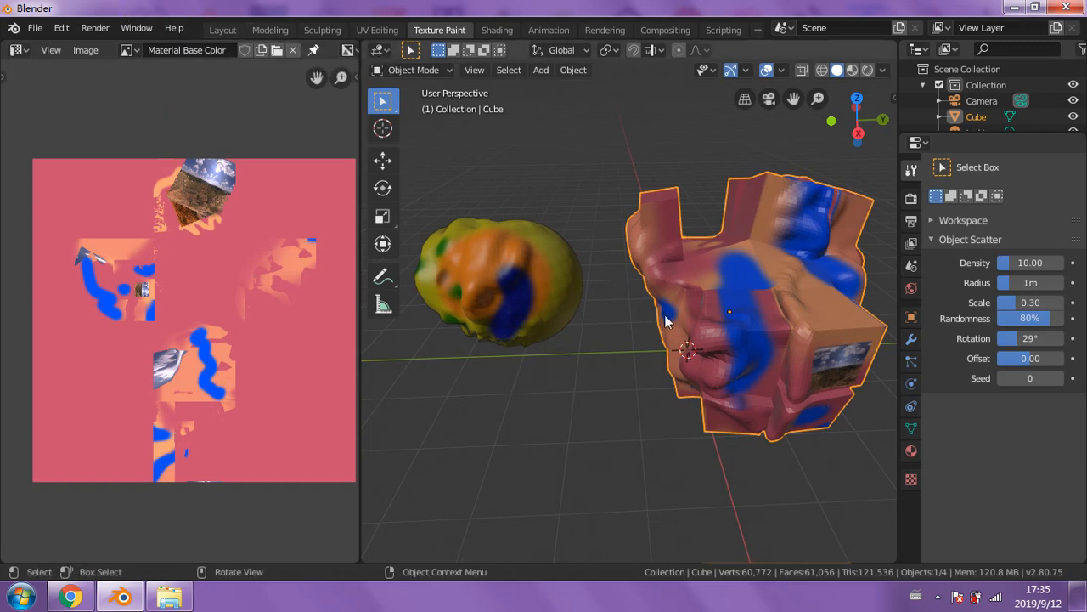
# - Switch to the Layout workspace and view the painted sphere and cube from the front
pyautogui.click(222, 31)
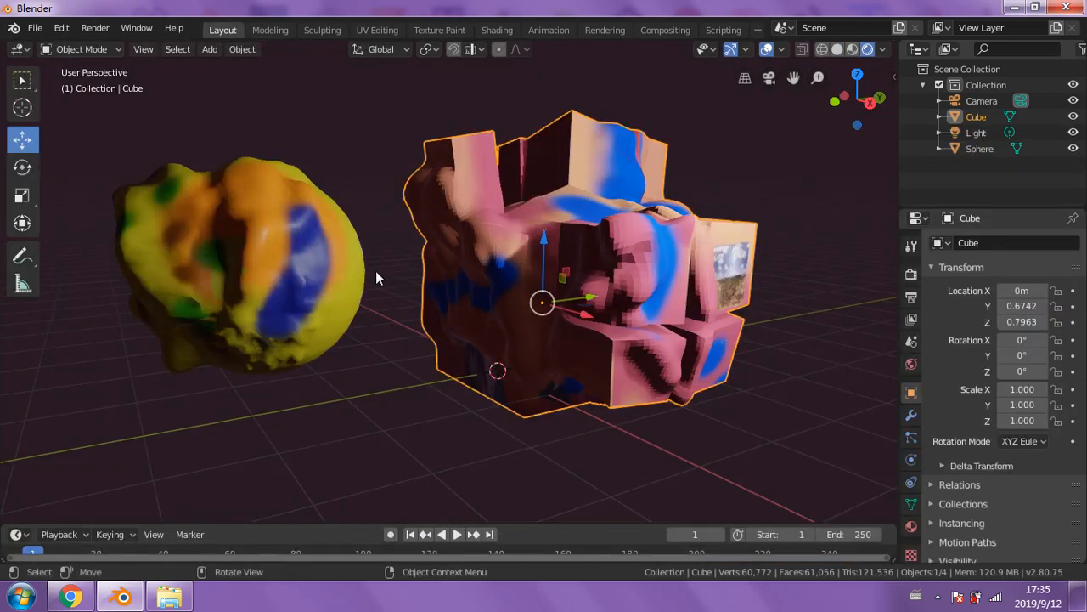
pyautogui.moveTo(347, 304); pyautogui.dragTo(344, 300, button='middle')
pyautogui.moveTo(394, 293); pyautogui.dragTo(417, 326, button='middle')
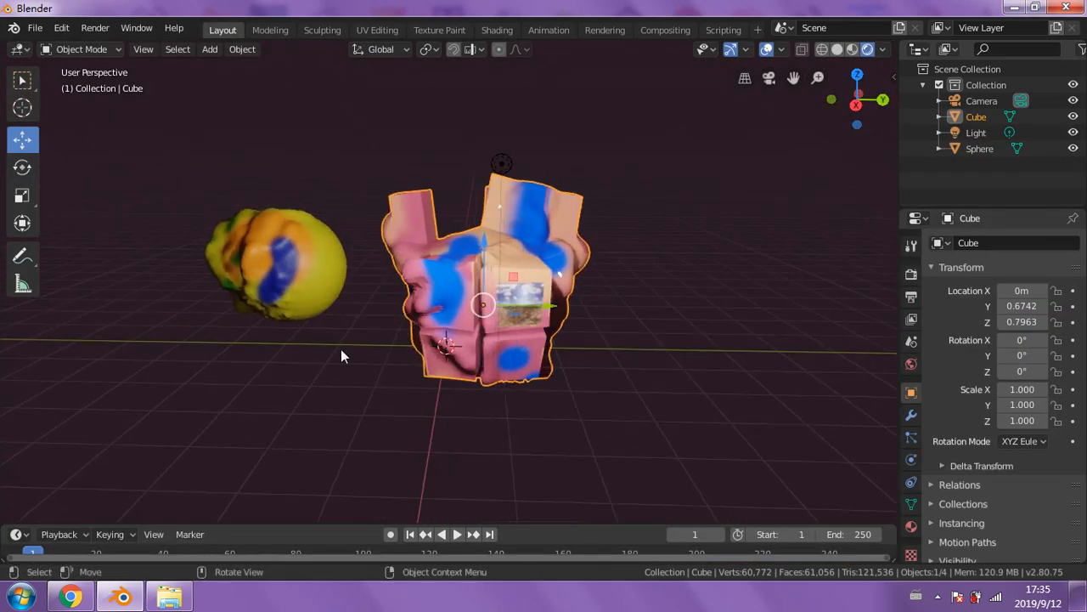
# - Select the painted sphere and move it above the cube, to about Y 1.31 m and Z 2.50 m
pyautogui.moveTo(344, 352); pyautogui.dragTo(497, 285, button='middle')
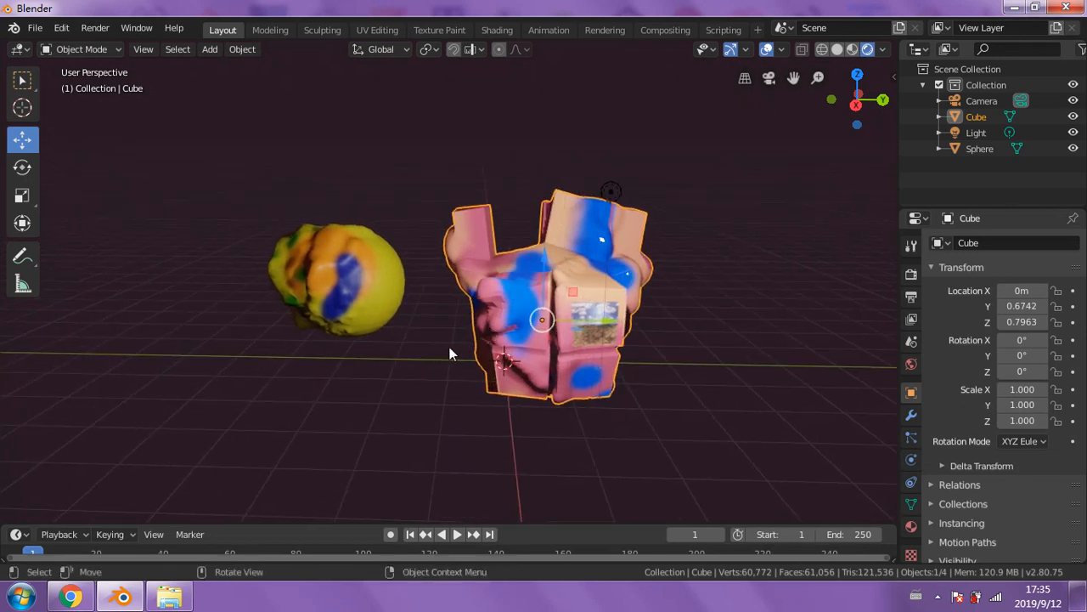
pyautogui.moveTo(450, 354); pyautogui.dragTo(426, 207, button='middle')
pyautogui.click(418, 205)
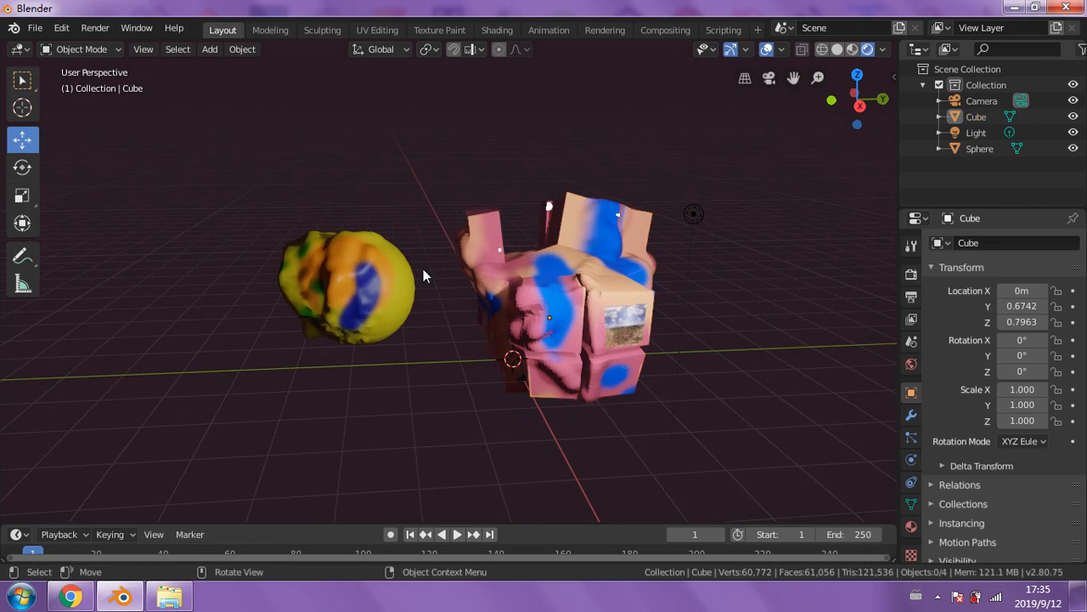
pyautogui.click(390, 301)
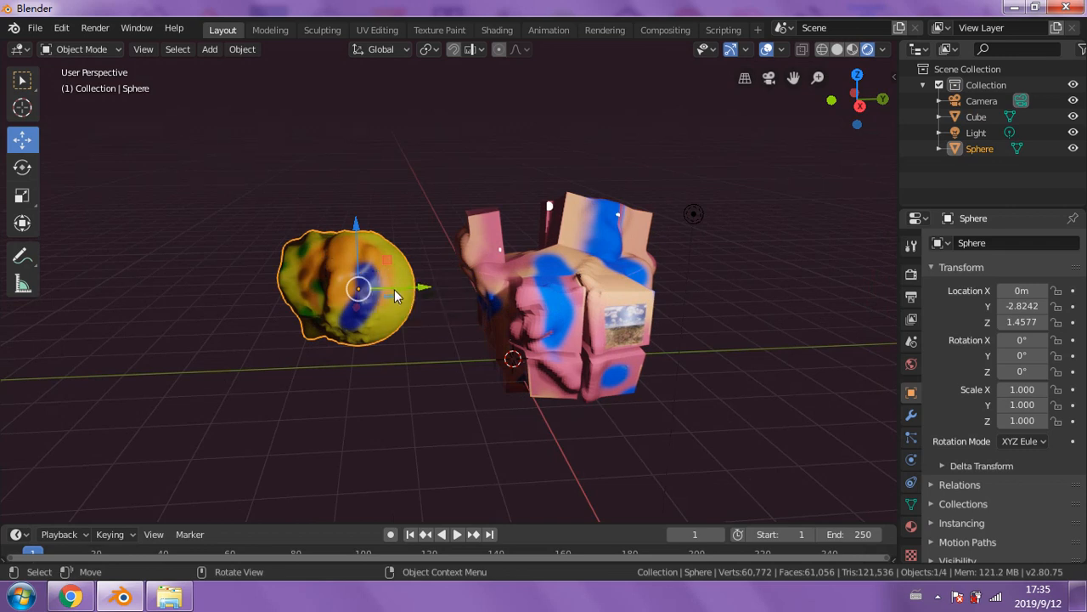
pyautogui.moveTo(416, 289); pyautogui.dragTo(571, 225)
pyautogui.moveTo(572, 224); pyautogui.dragTo(375, 224, button='middle')
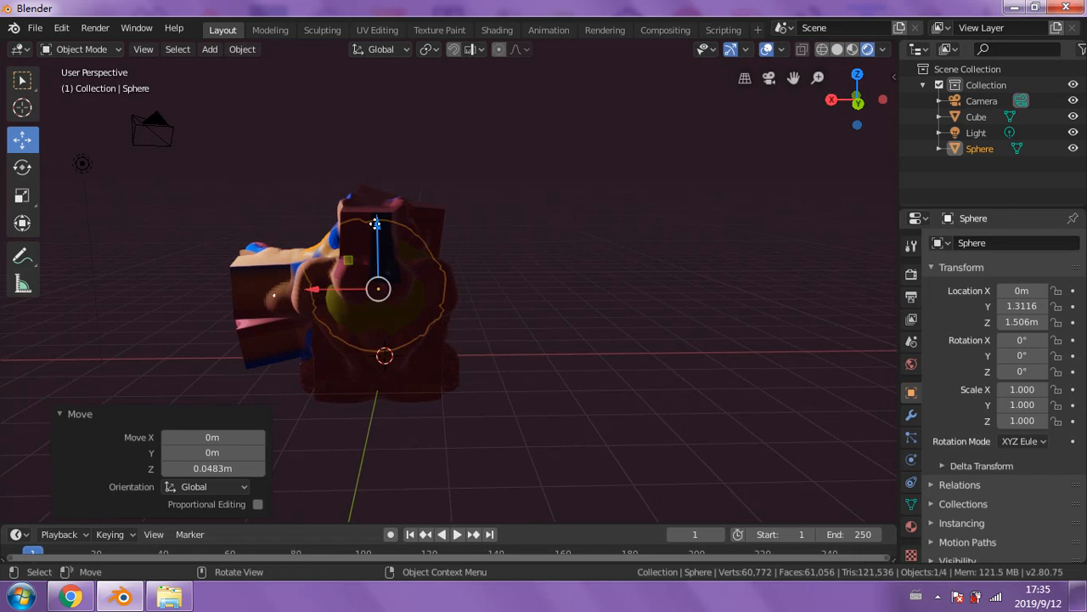
pyautogui.moveTo(375, 224); pyautogui.dragTo(376, 157)
pyautogui.moveTo(375, 157); pyautogui.dragTo(554, 252, button='middle')
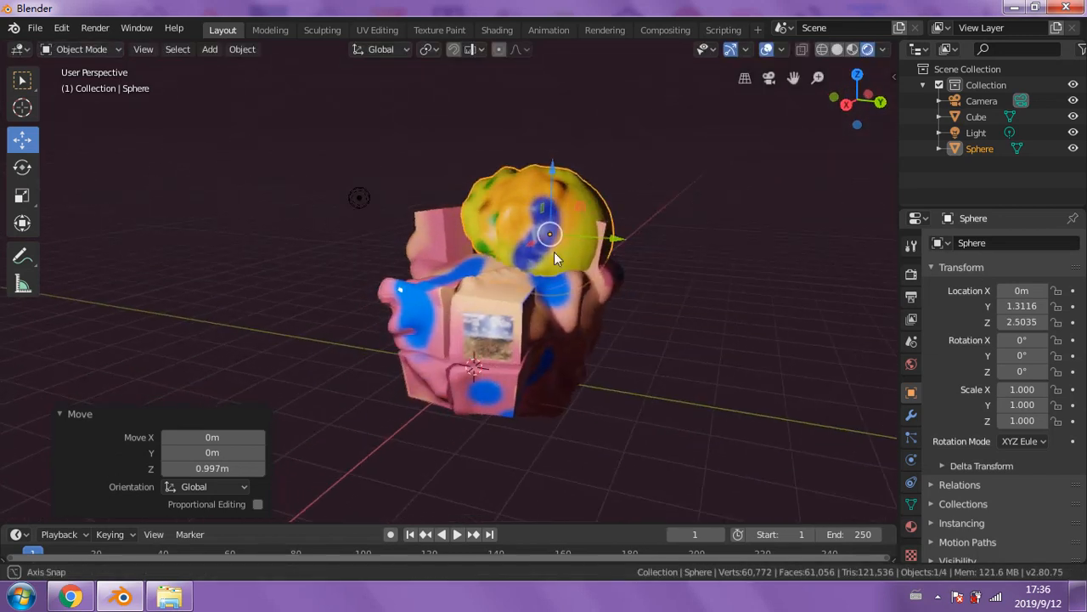
# - Scale the sphere into a long, flat shaft, about -0.449 in X, 3.087 in Y and 0.475 in Z
pyautogui.click(24, 195)
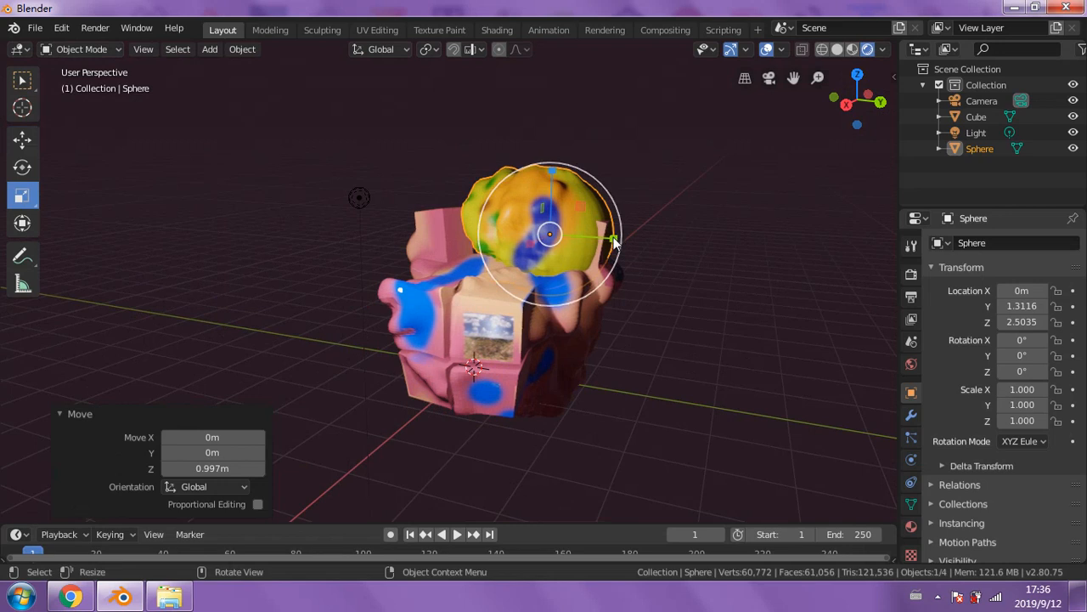
pyautogui.moveTo(615, 243); pyautogui.dragTo(733, 264)
pyautogui.moveTo(547, 180); pyautogui.dragTo(570, 248)
pyautogui.moveTo(572, 248); pyautogui.dragTo(485, 257, button='middle')
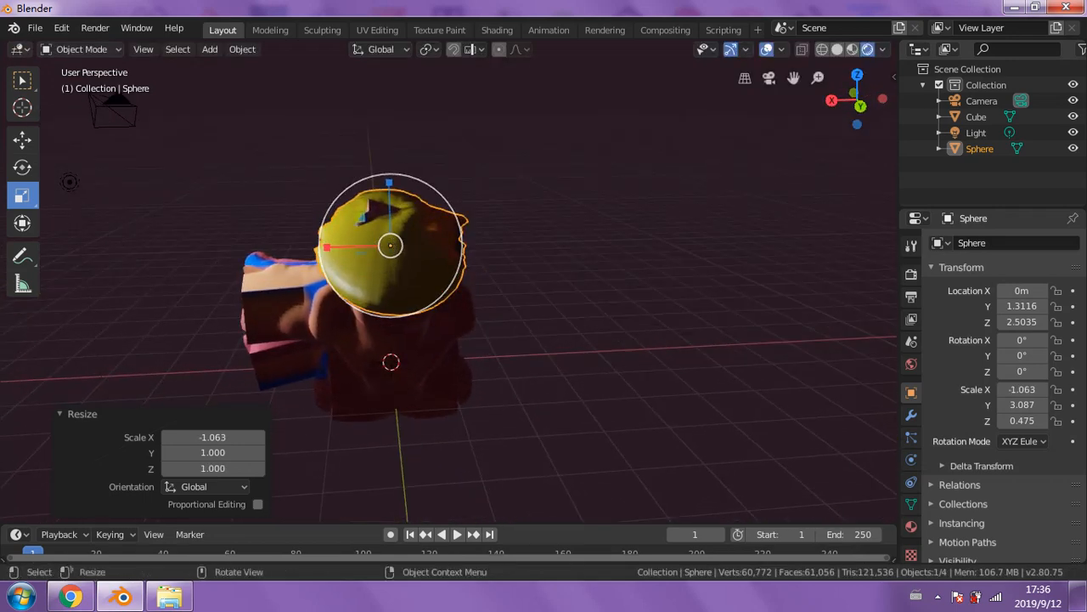
pyautogui.moveTo(328, 247); pyautogui.dragTo(368, 252)
pyautogui.moveTo(411, 263); pyautogui.dragTo(378, 239, button='middle')
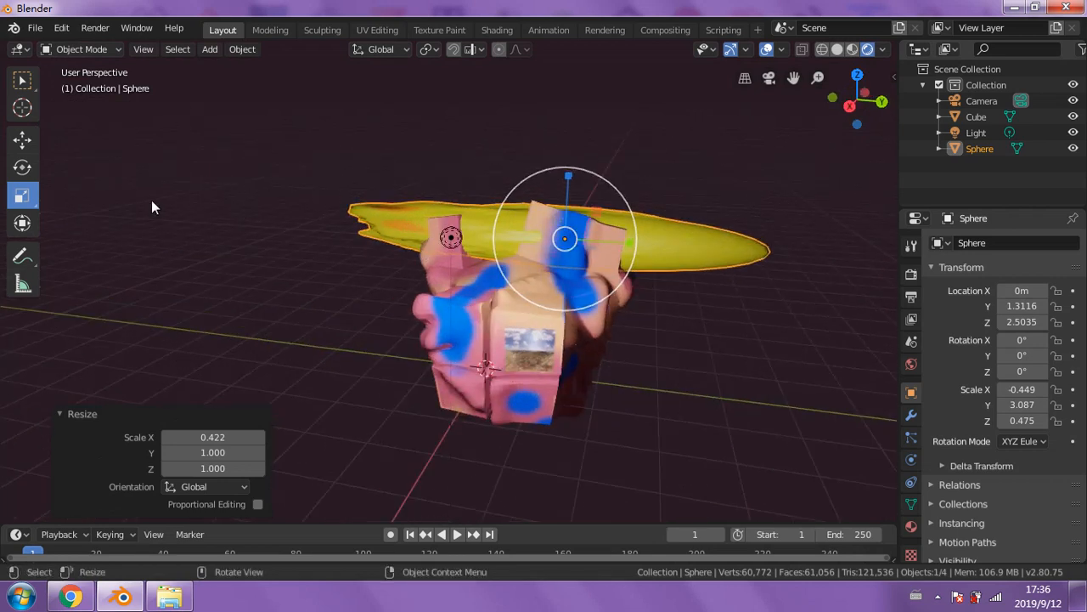
# - Move the stretched sphere to about Y -1.51 m and Z 1.18 m so it meets the cube's side
pyautogui.click(22, 139)
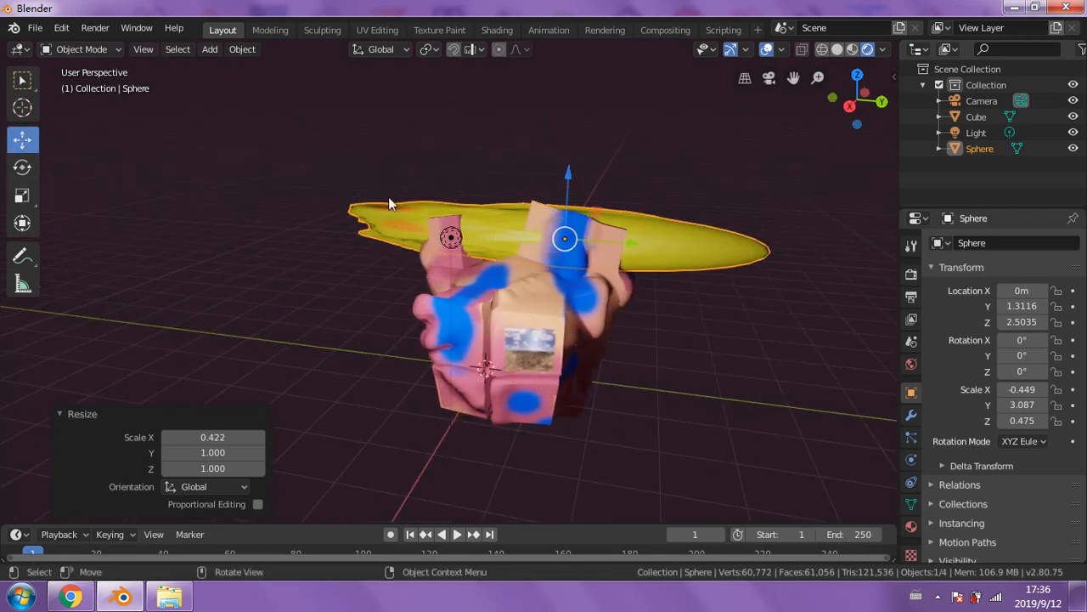
pyautogui.moveTo(629, 243); pyautogui.dragTo(468, 220)
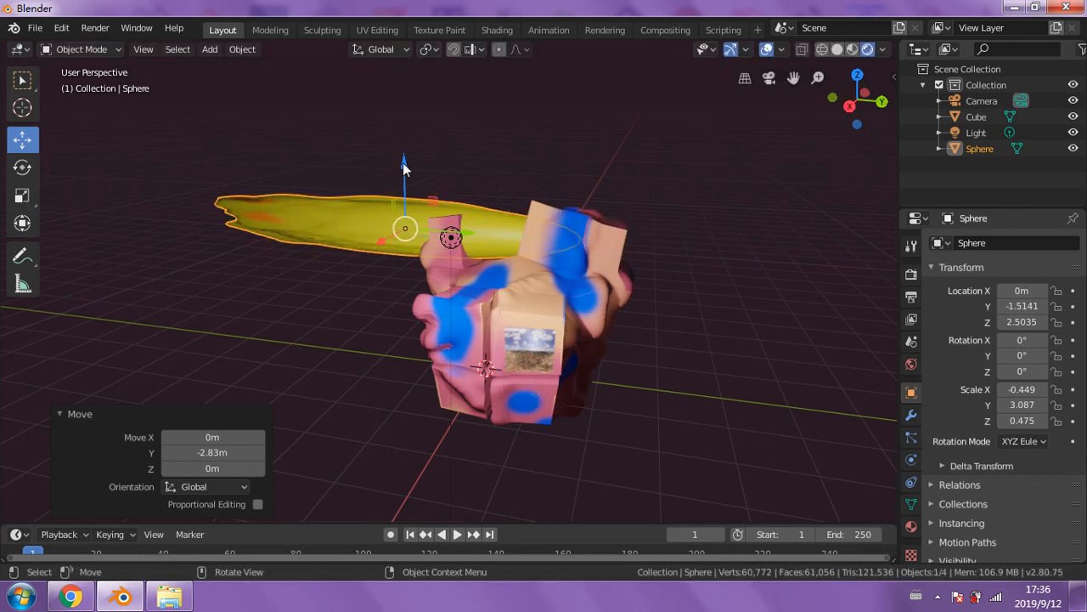
pyautogui.moveTo(404, 167); pyautogui.dragTo(395, 238)
pyautogui.moveTo(394, 238); pyautogui.dragTo(510, 316, button='middle')
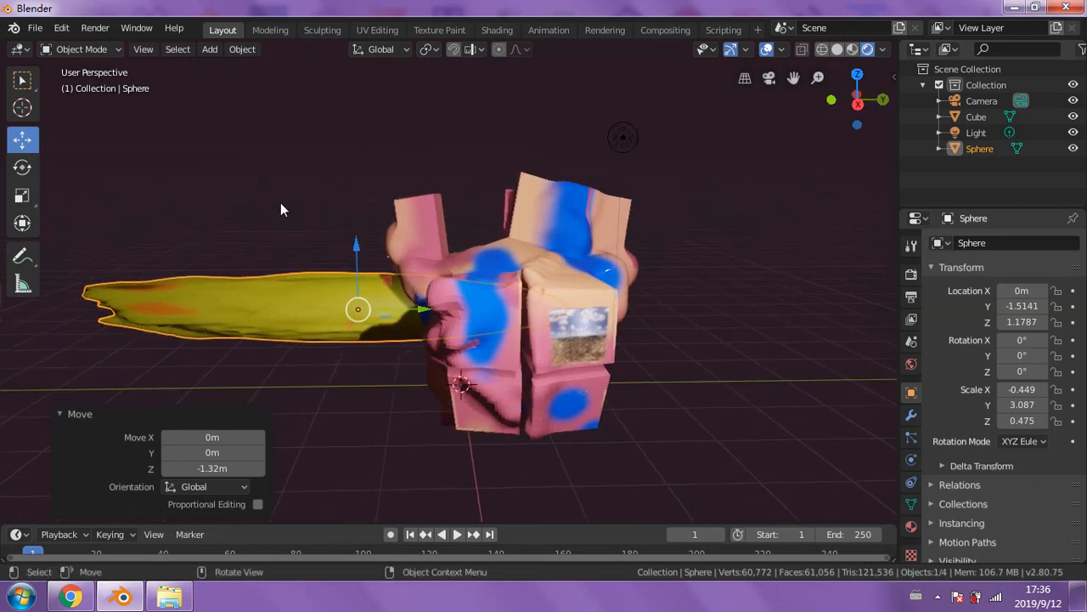
# - Add the cube to the selection, switch to solid shading and join the stretched sphere and cube into one object
pyautogui.click(23, 82)
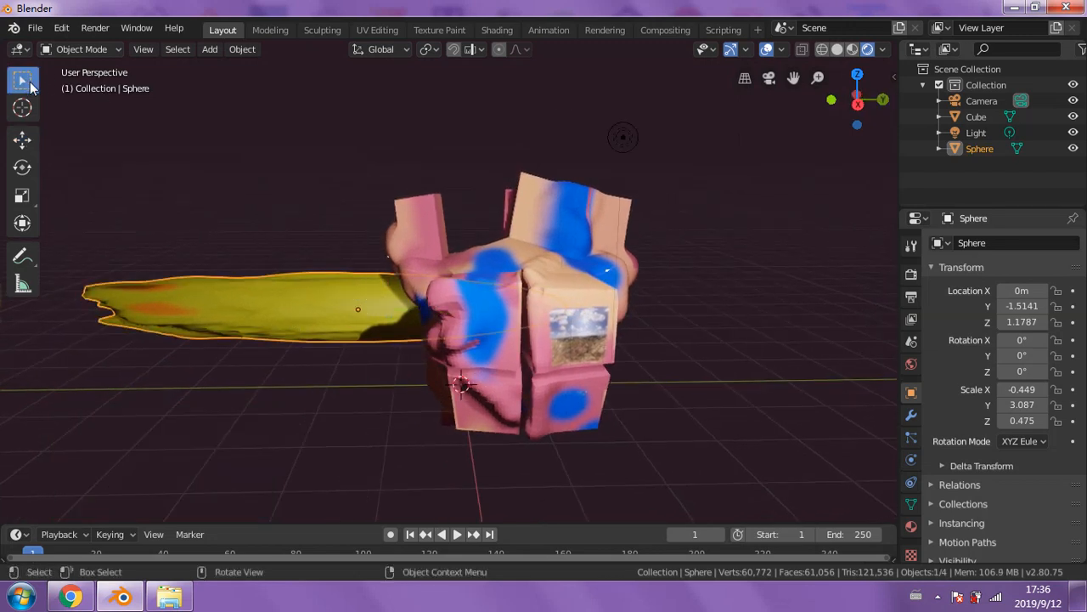
pyautogui.keyDown('shift'); pyautogui.click(542, 321); pyautogui.keyUp('shift')
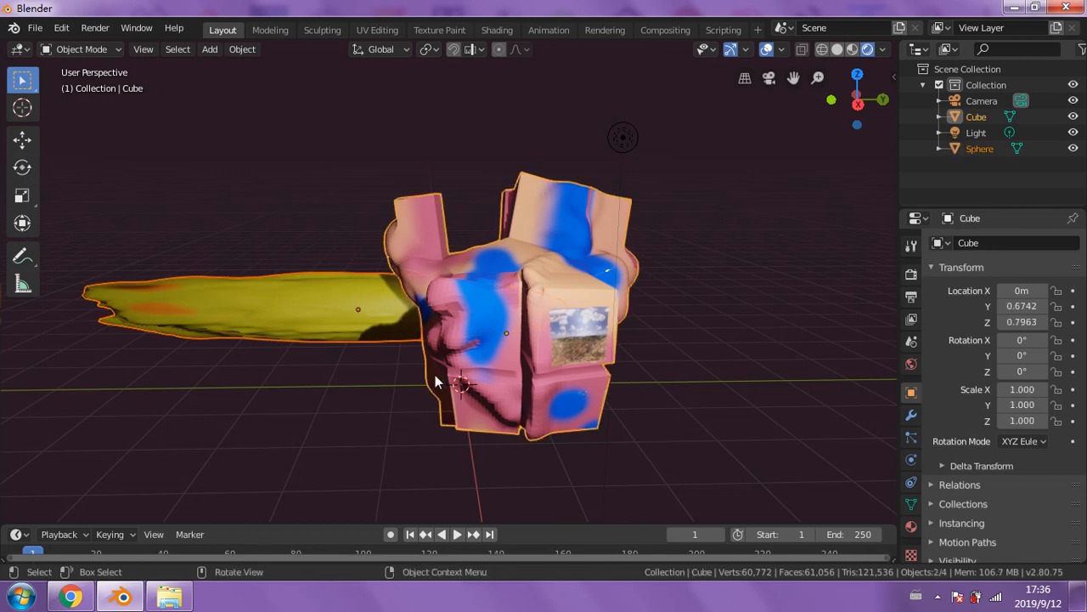
pyautogui.click(840, 46)
pyautogui.moveTo(441, 218)
pyautogui.mouseDown(button='middle')
pyautogui.moveTo(538, 295)
pyautogui.moveTo(504, 279)
pyautogui.mouseUp(button='middle')
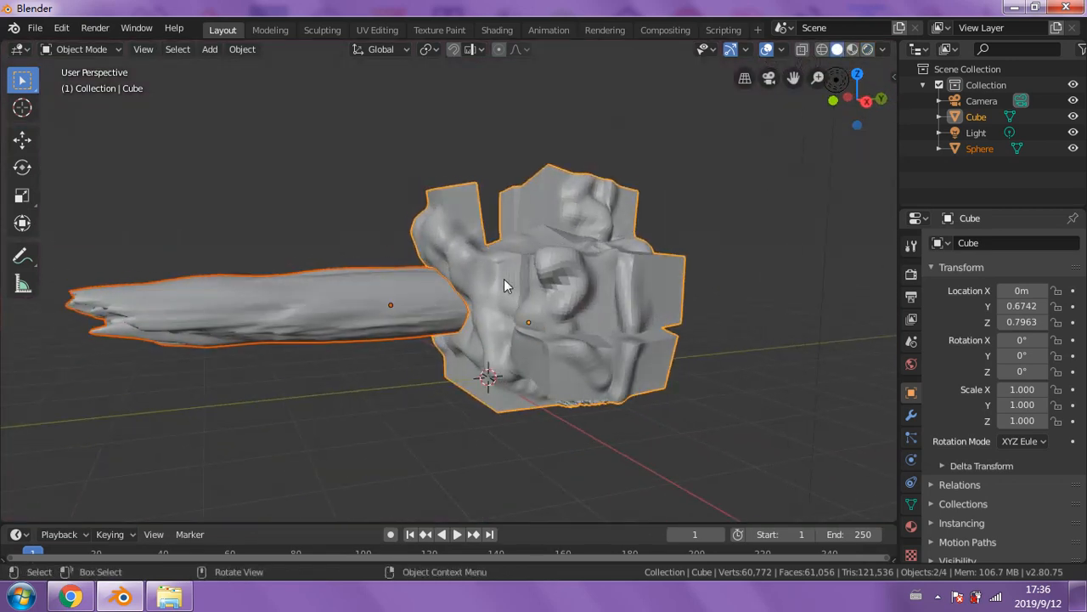
pyautogui.press('ctrl')
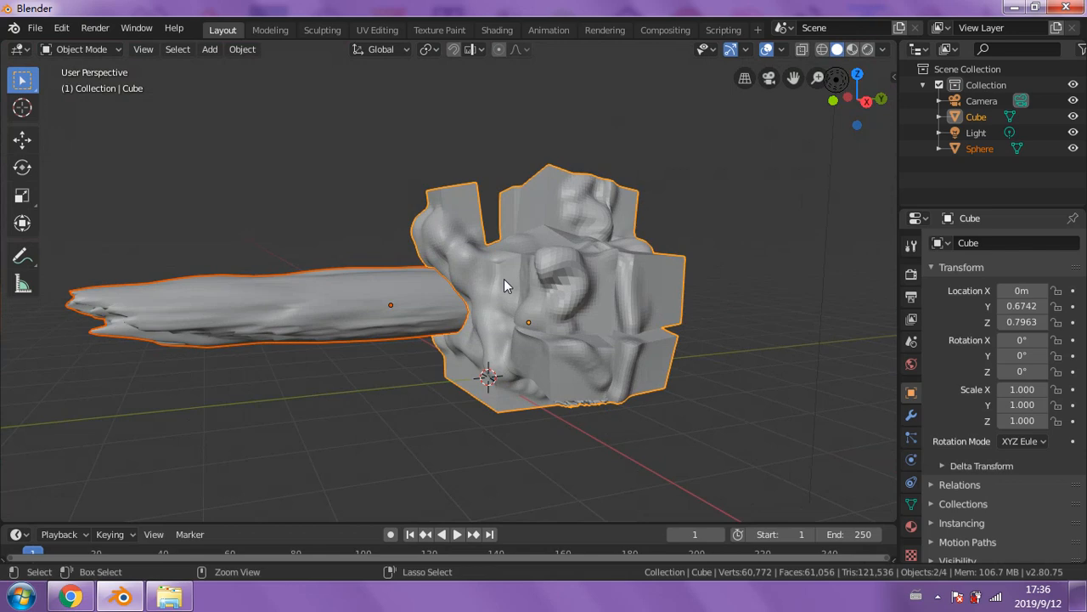
pyautogui.hotkey('ctrl', 'j')
pyautogui.moveTo(450, 337); pyautogui.dragTo(479, 299, button='middle')
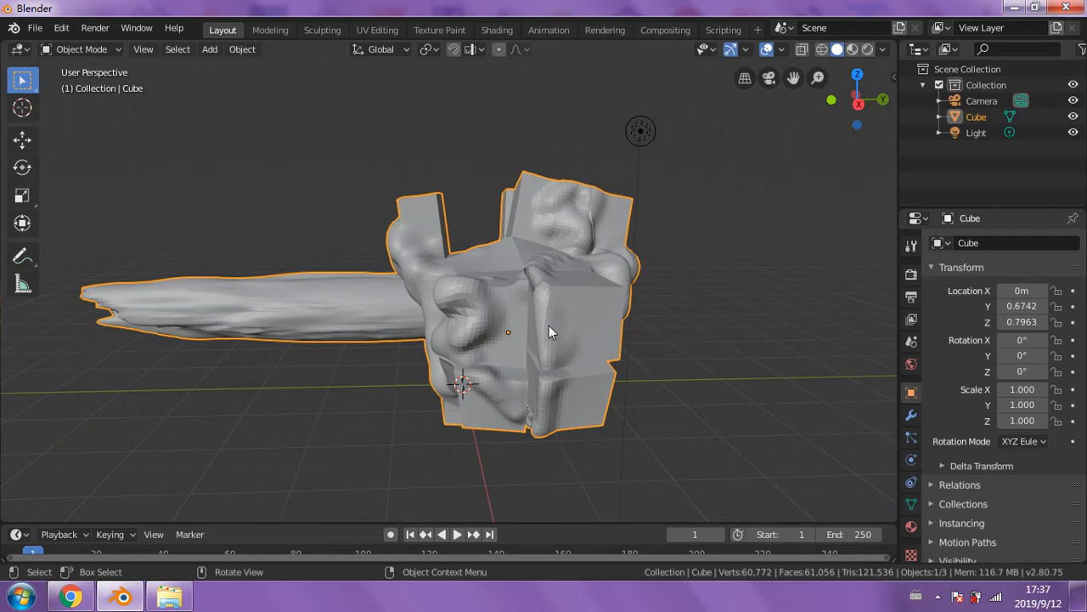
pyautogui.moveTo(506, 324); pyautogui.dragTo(535, 353, button='middle')
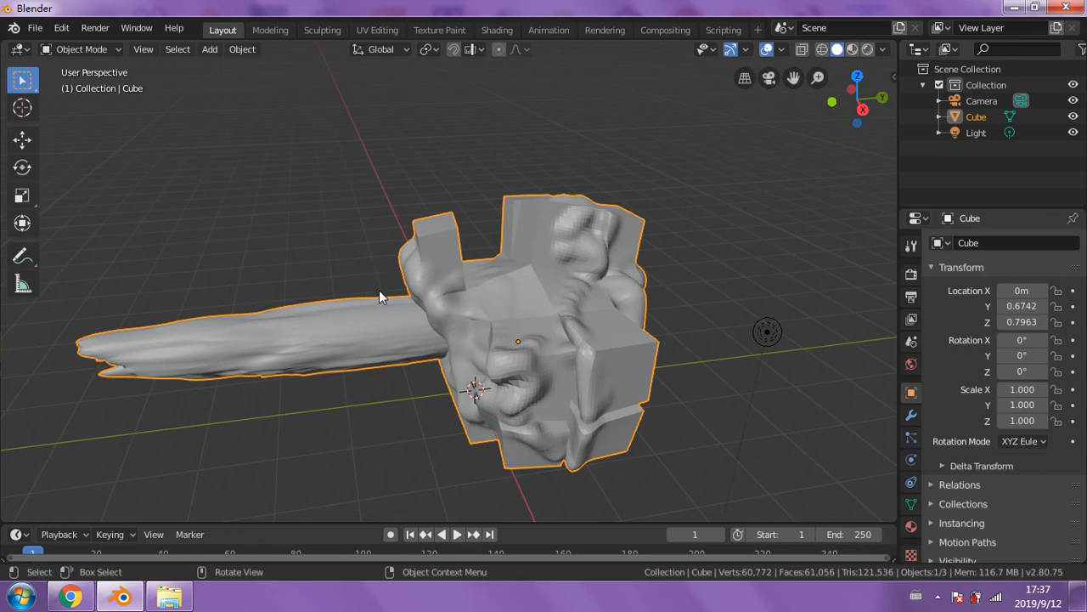
pyautogui.moveTo(478, 276); pyautogui.dragTo(423, 263, button='middle')
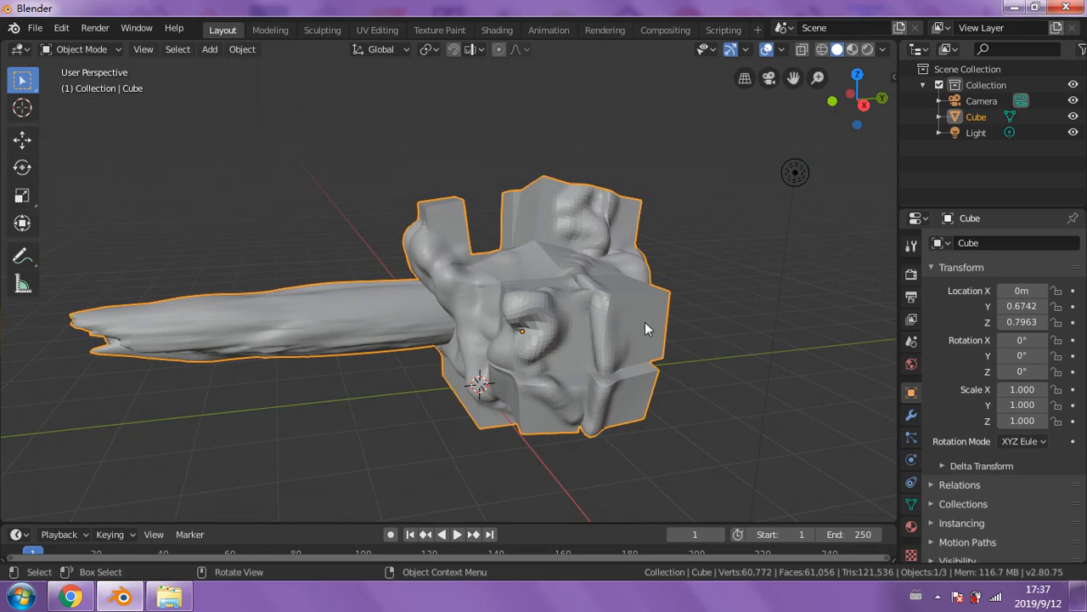
pyautogui.moveTo(645, 322); pyautogui.dragTo(603, 265, button='middle')
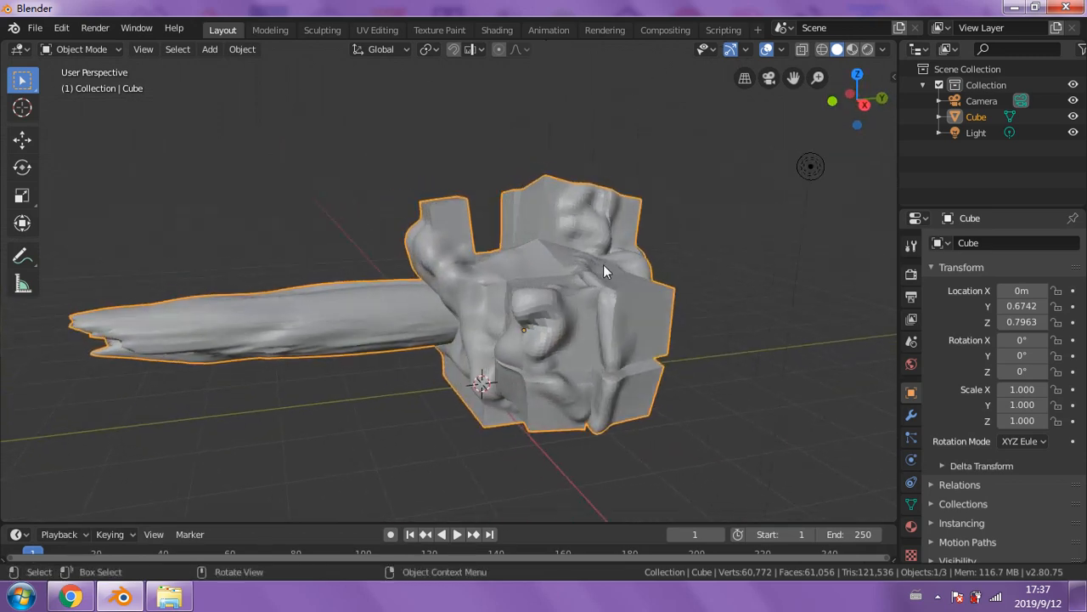
pyautogui.moveTo(454, 350); pyautogui.dragTo(469, 348, button='middle')
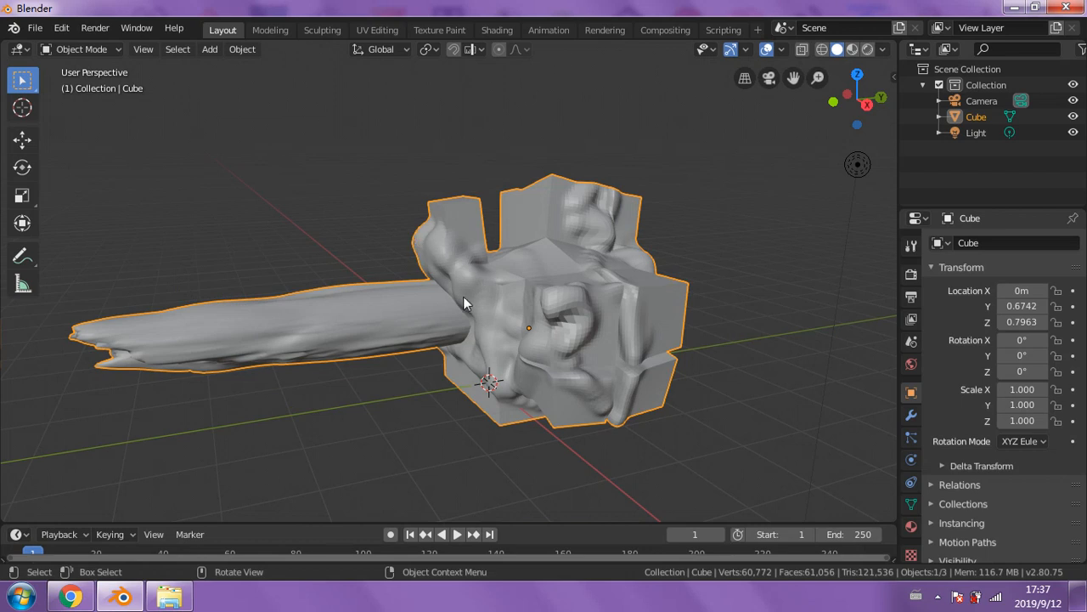
pyautogui.moveTo(486, 305)
pyautogui.mouseDown(button='middle')
pyautogui.moveTo(502, 312)
pyautogui.moveTo(491, 298)
pyautogui.mouseUp(button='middle')
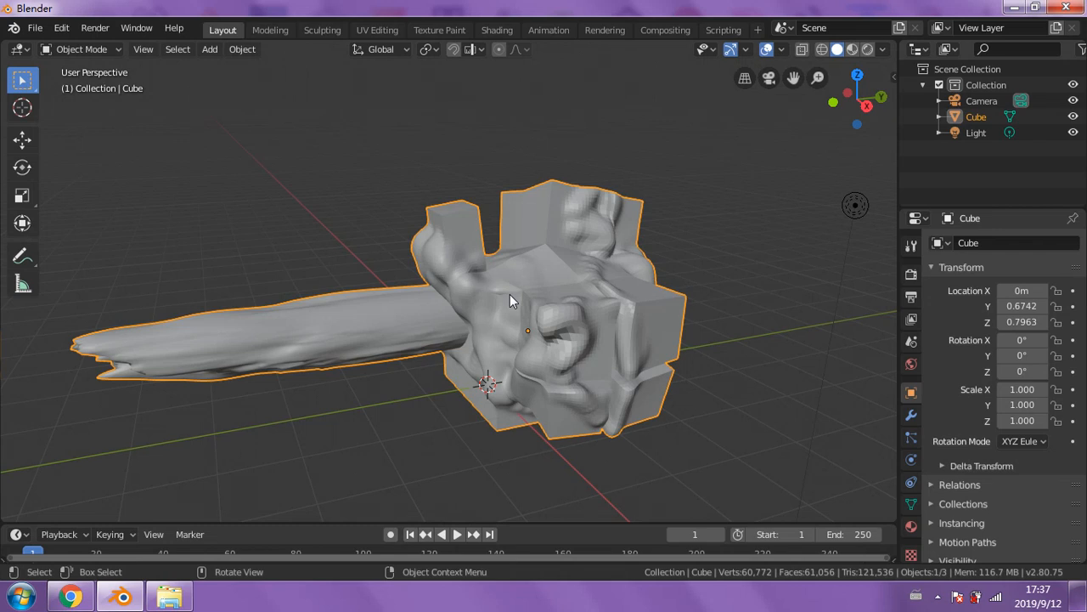
pyautogui.moveTo(547, 312)
pyautogui.mouseDown(button='middle')
pyautogui.moveTo(525, 294)
pyautogui.moveTo(480, 284)
pyautogui.moveTo(518, 291)
pyautogui.mouseUp(button='middle')
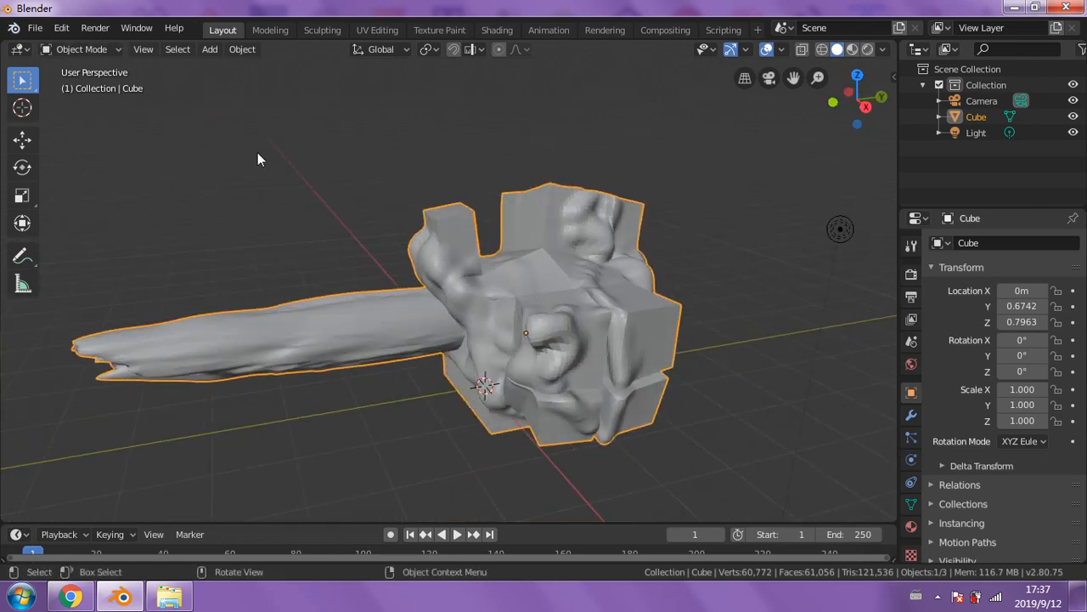
# - Deselect the joined object and display its painted textures in rendered shading
pyautogui.click(341, 208)
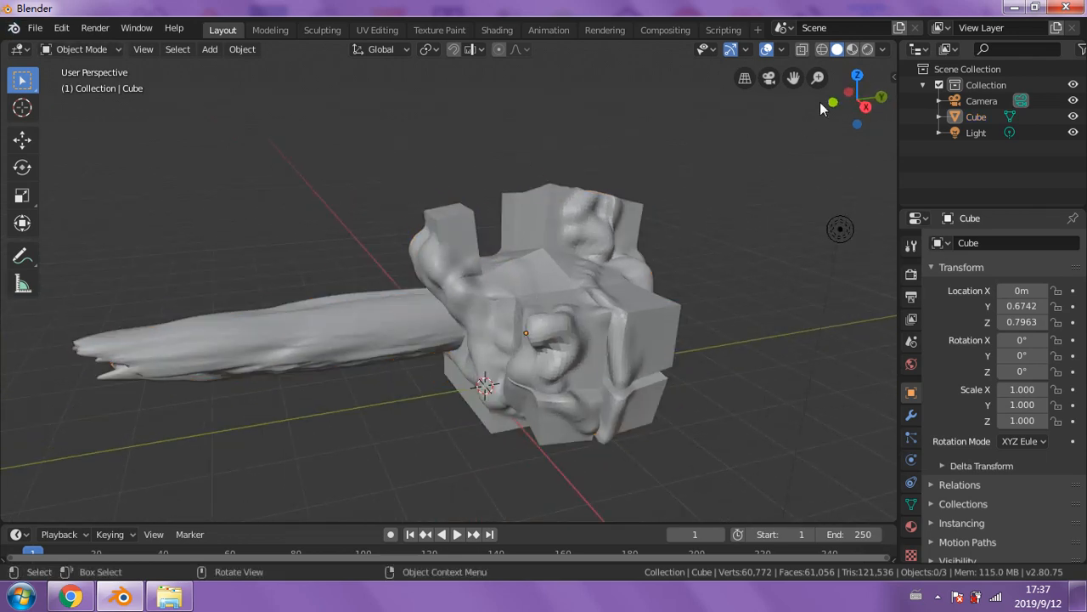
pyautogui.click(867, 49)
pyautogui.moveTo(518, 331)
pyautogui.mouseDown(button='middle')
pyautogui.moveTo(490, 335)
pyautogui.moveTo(467, 303)
pyautogui.mouseUp(button='middle')
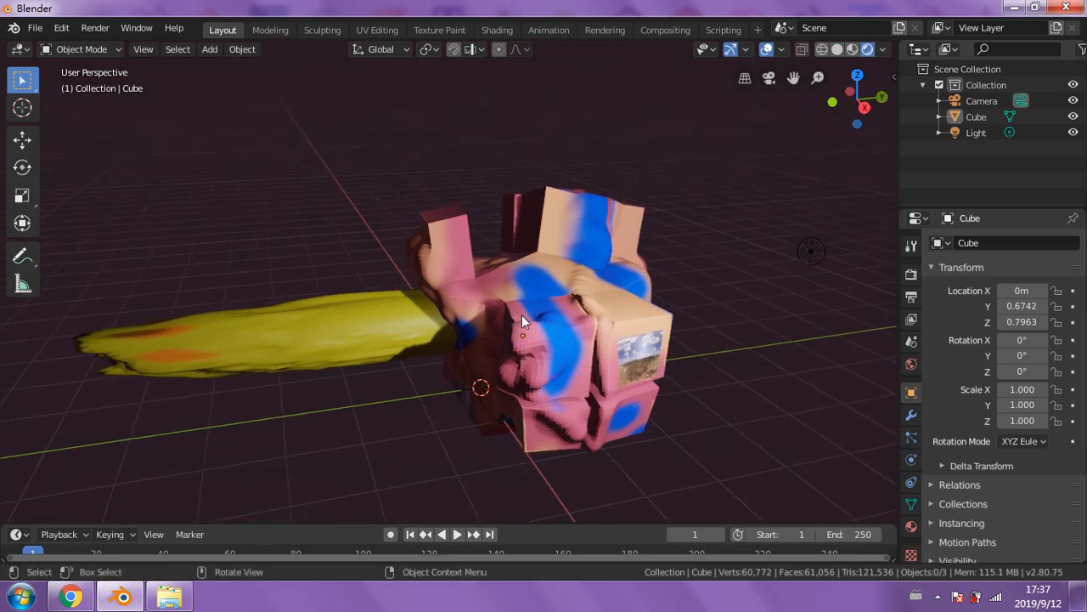
# - Export the scene as the Collada file untitled.dae in the desktop folder 0909
pyautogui.click(35, 30)
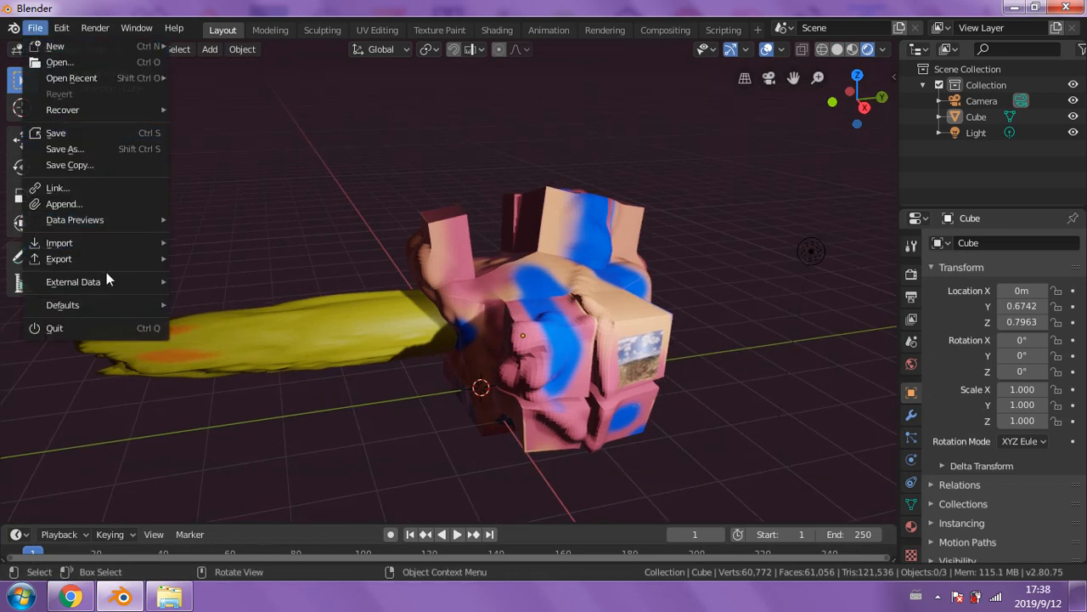
pyautogui.moveTo(106, 257)
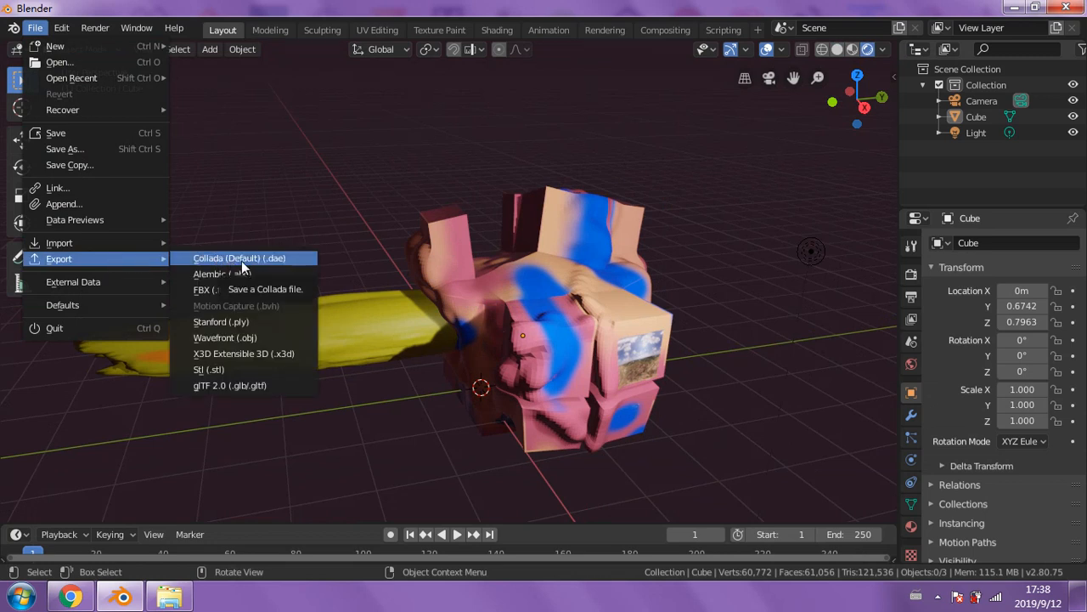
pyautogui.click(278, 261)
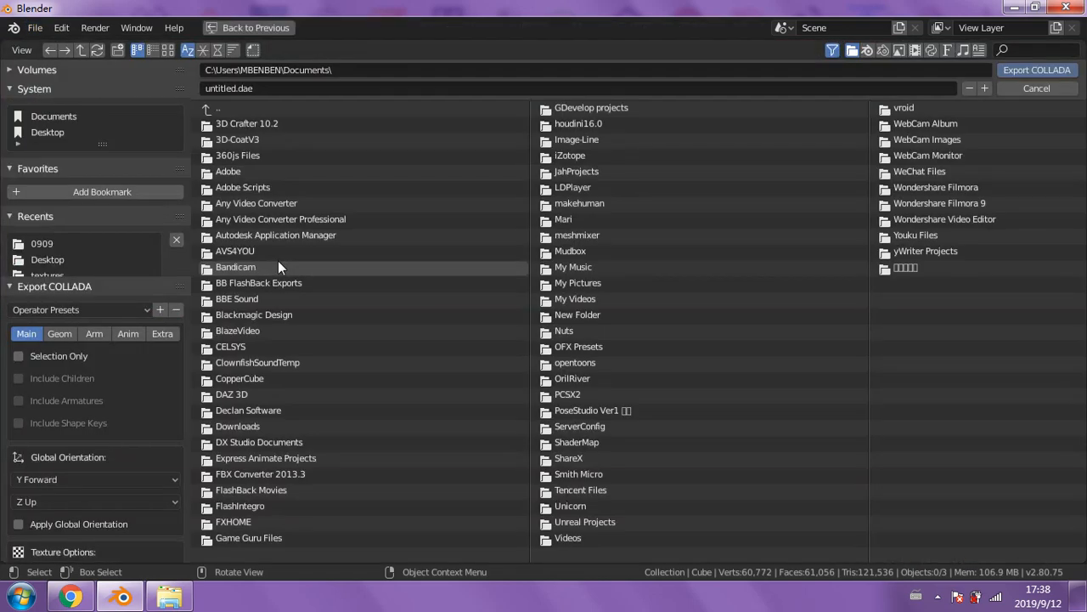
pyautogui.click(58, 136)
pyautogui.click(221, 125)
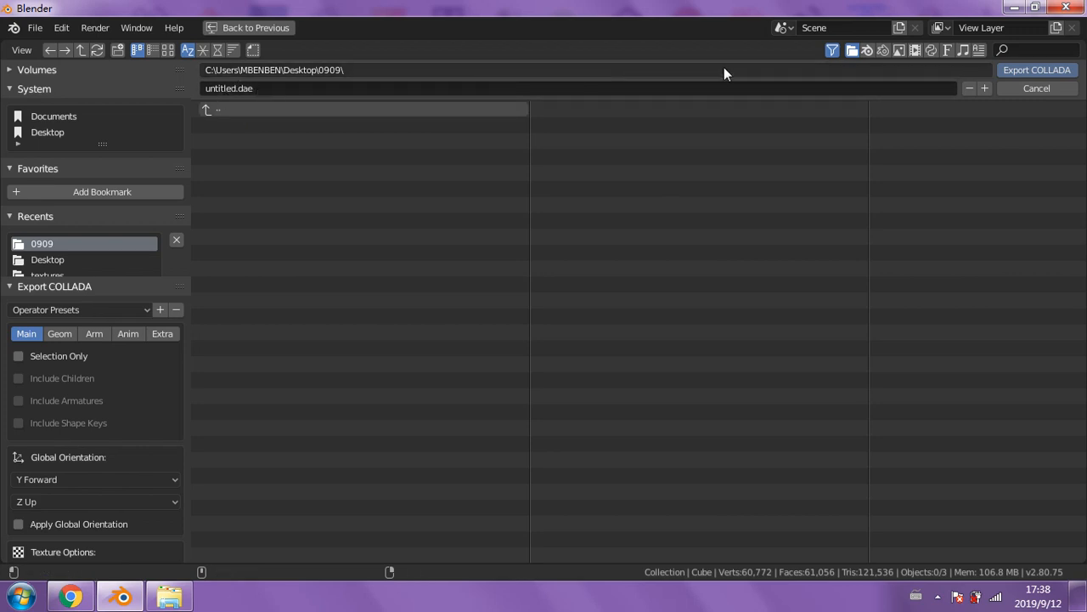
pyautogui.click(1020, 71)
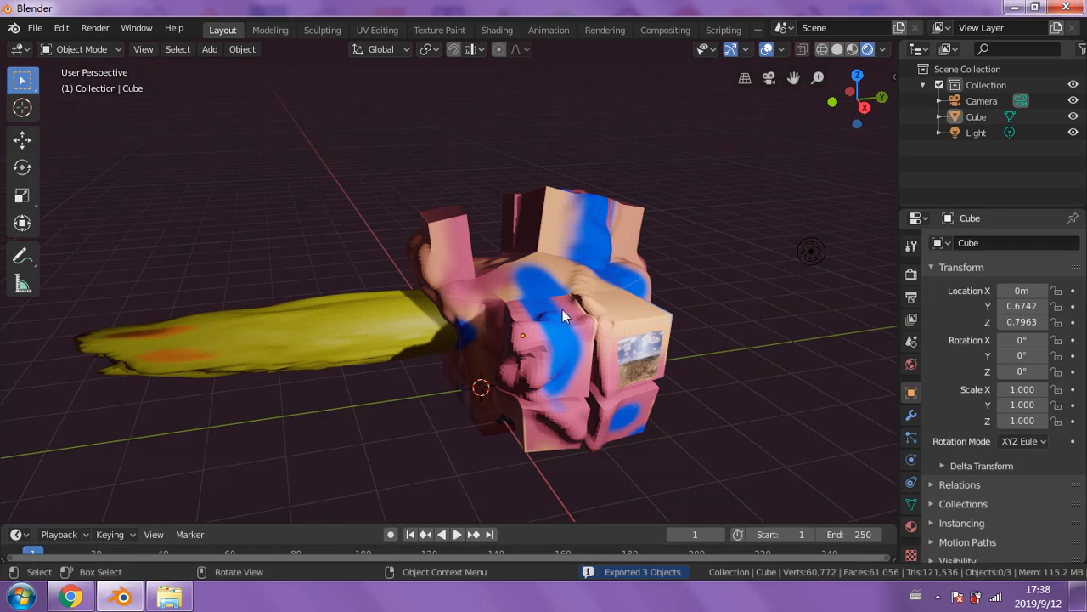
# - Start a new General file and discard the unsaved changes
pyautogui.click(35, 27)
pyautogui.moveTo(58, 51)
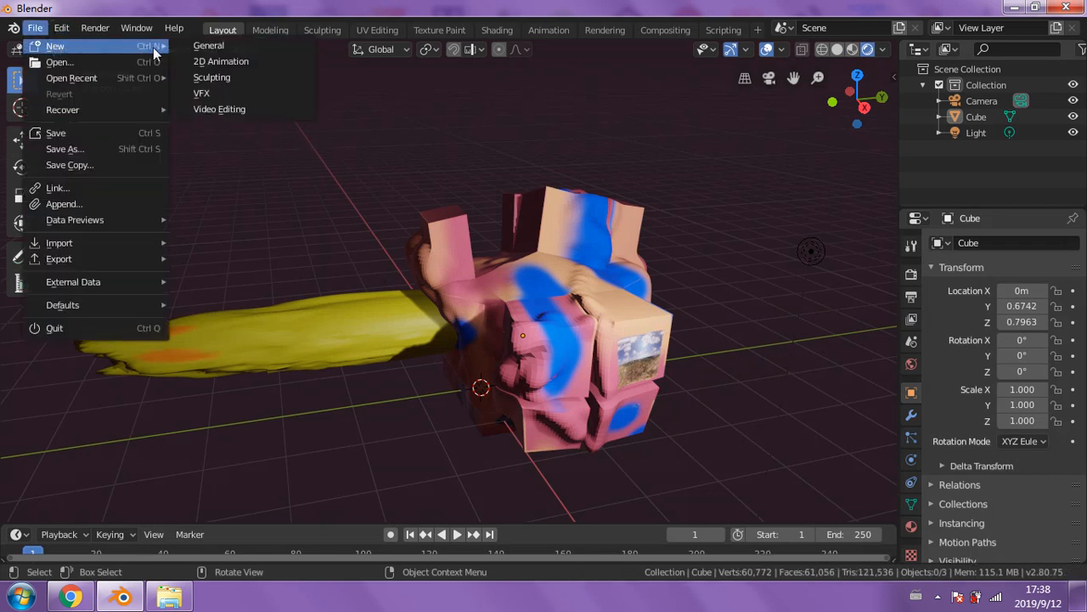
pyautogui.click(197, 48)
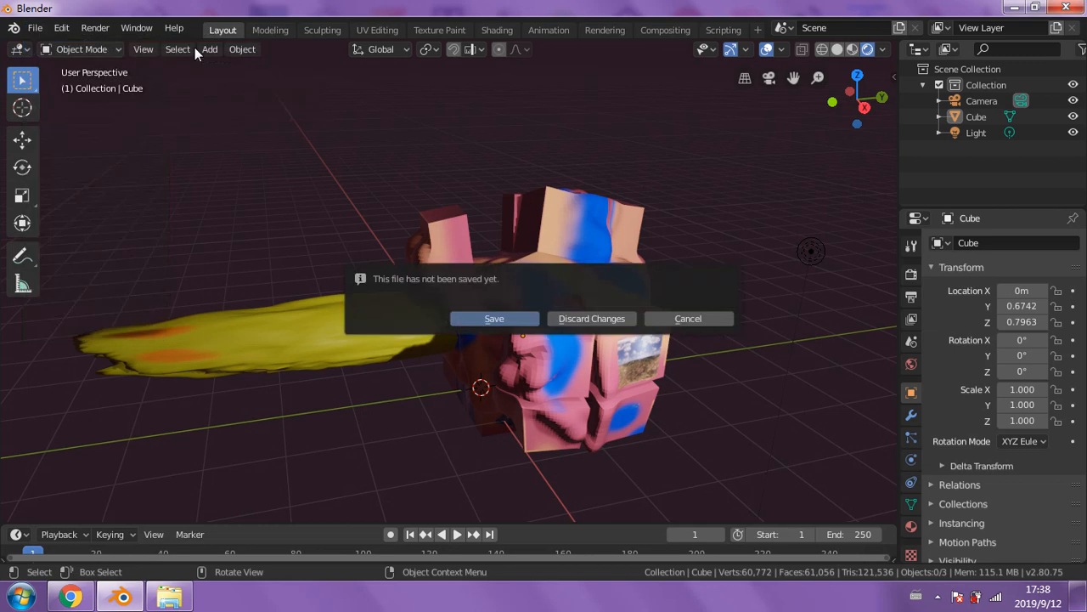
pyautogui.click(580, 321)
# - Delete the default cube and switch the empty scene to rendered shading
pyautogui.rightClick(471, 271)
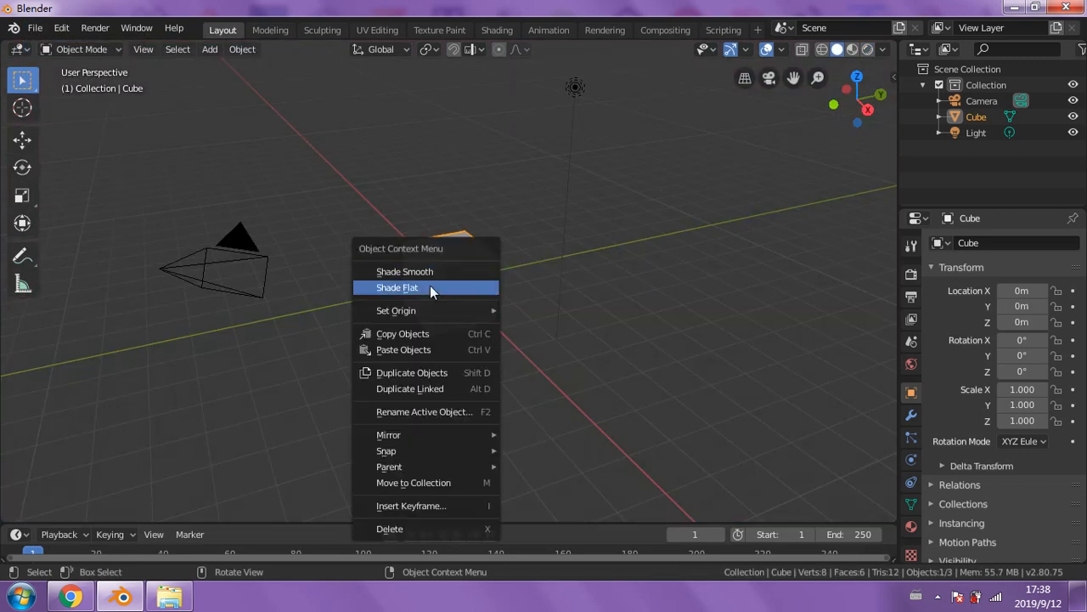
pyautogui.click(419, 527)
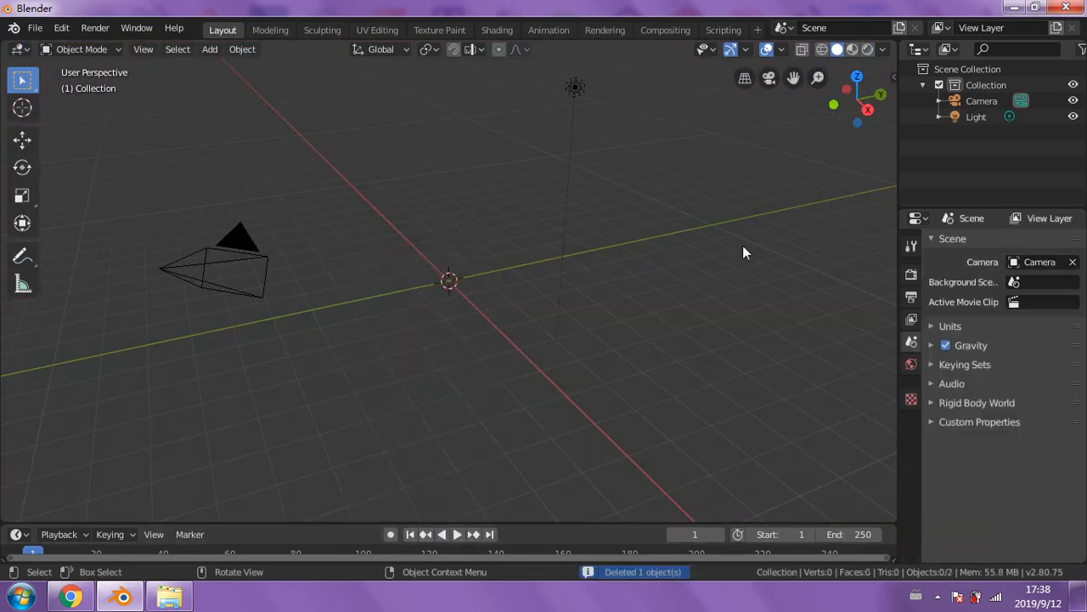
pyautogui.click(868, 52)
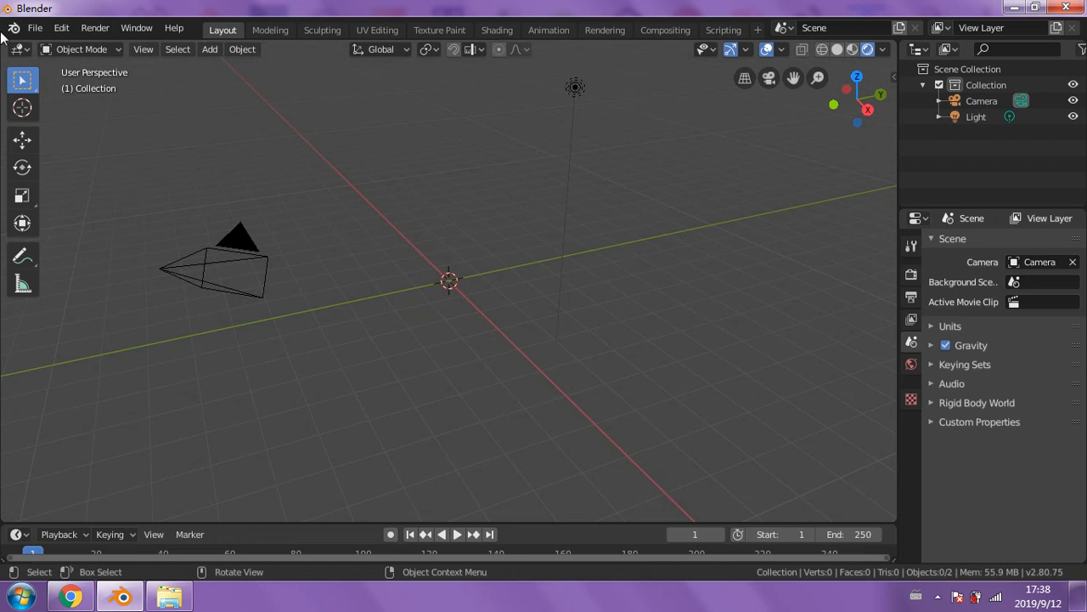
# - Import the Collada file untitled.dae from the desktop folder 0909 into the empty scene
pyautogui.click(34, 28)
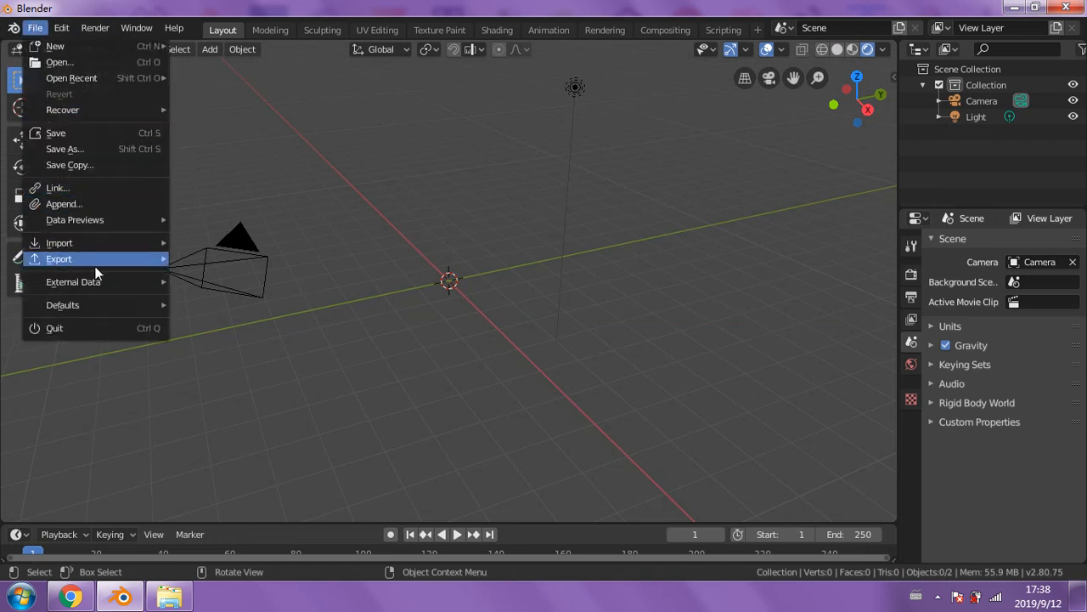
pyautogui.moveTo(102, 247)
pyautogui.click(194, 244)
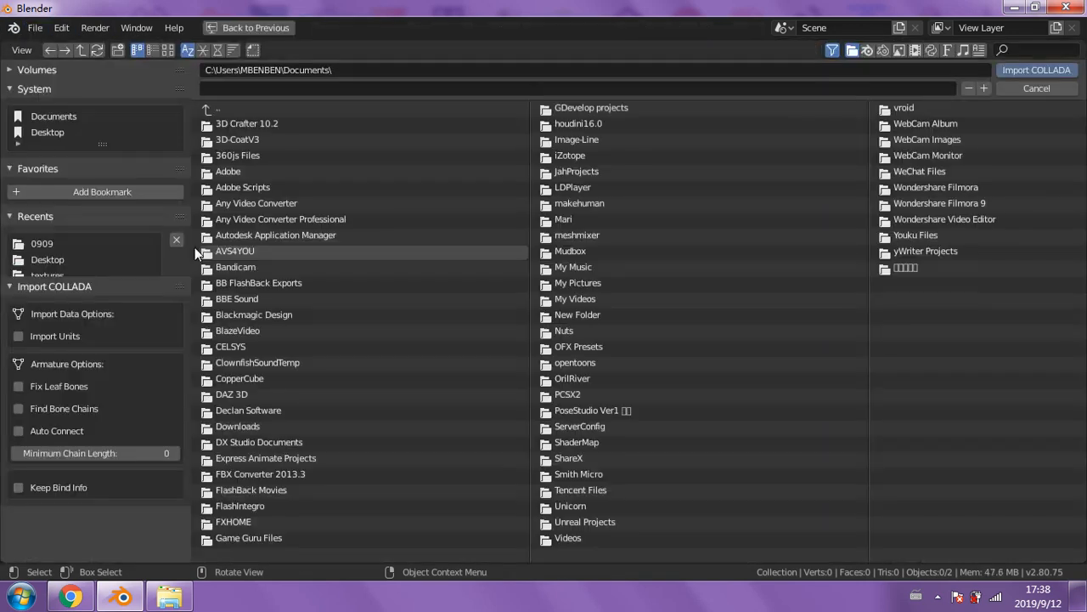
pyautogui.click(49, 133)
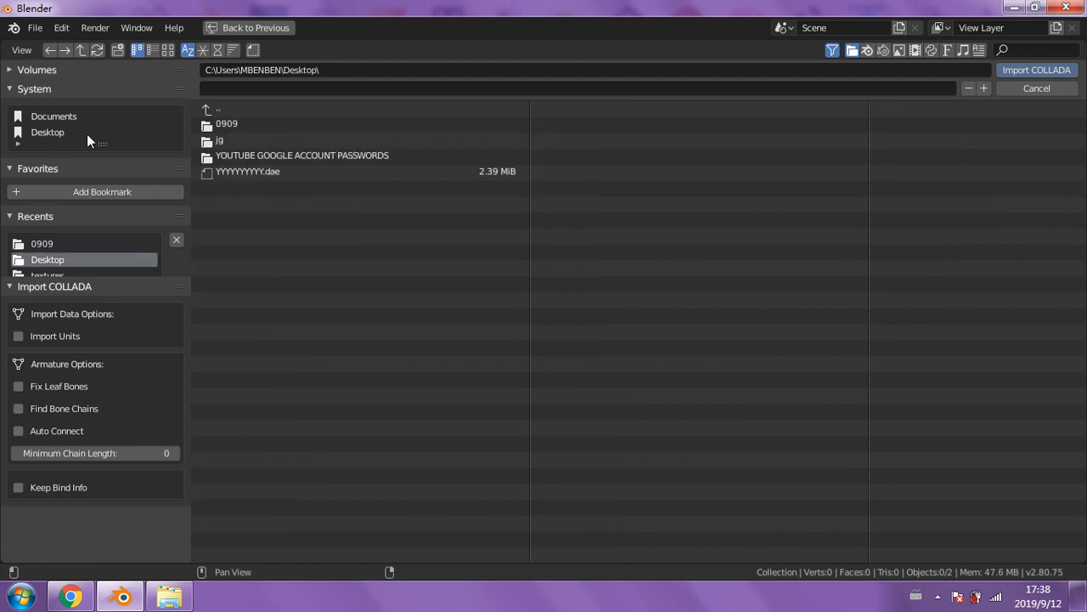
pyautogui.click(239, 125)
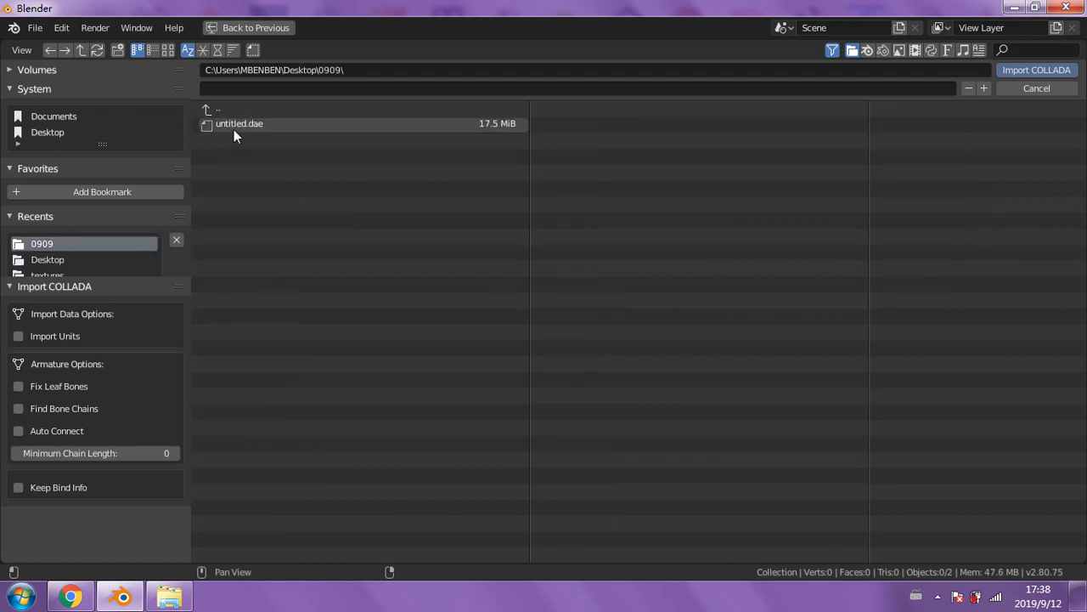
pyautogui.click(247, 124)
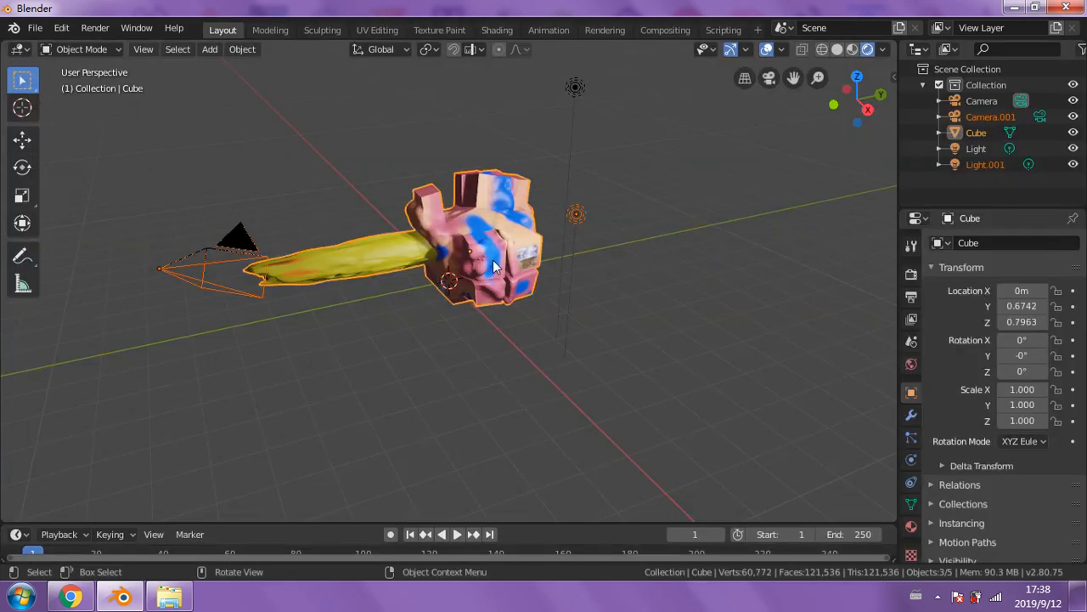
# - Deselect the imported objects and expand the Cube's outliner hierarchy down to its materials
pyautogui.moveTo(490, 258); pyautogui.dragTo(454, 358, button='middle')
pyautogui.moveTo(400, 351); pyautogui.dragTo(606, 354, button='middle')
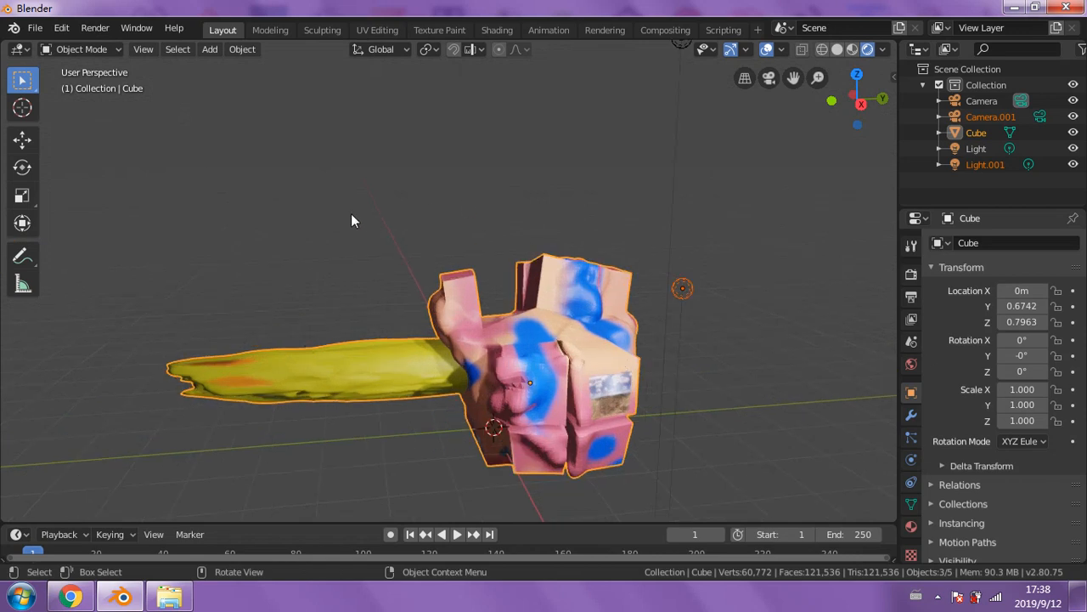
pyautogui.hotkey('alt', 'a')
pyautogui.moveTo(493, 321); pyautogui.dragTo(552, 323, button='middle')
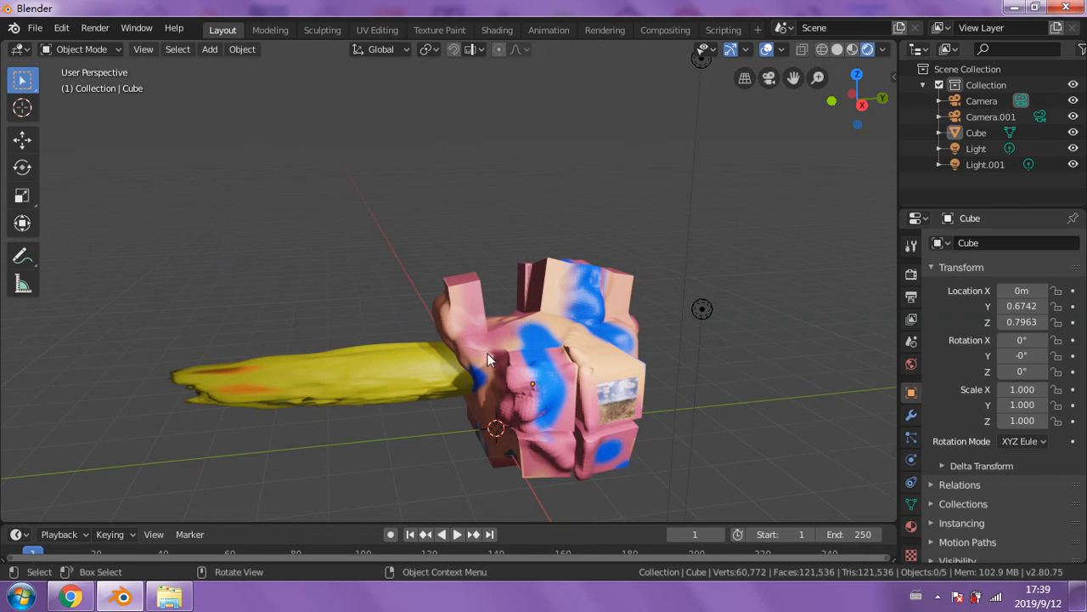
pyautogui.click(939, 133)
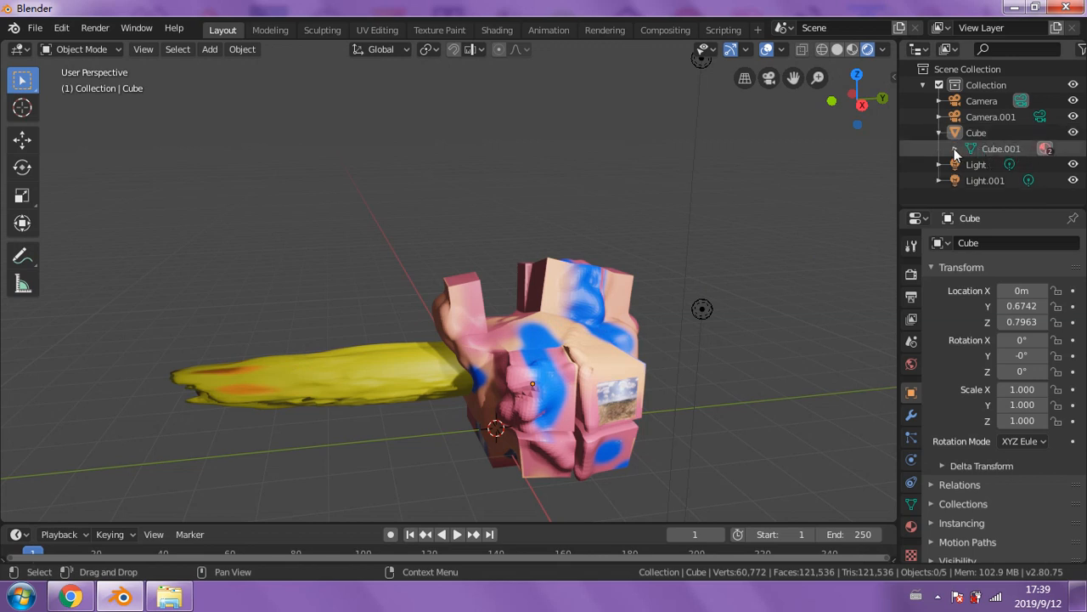
pyautogui.click(955, 149)
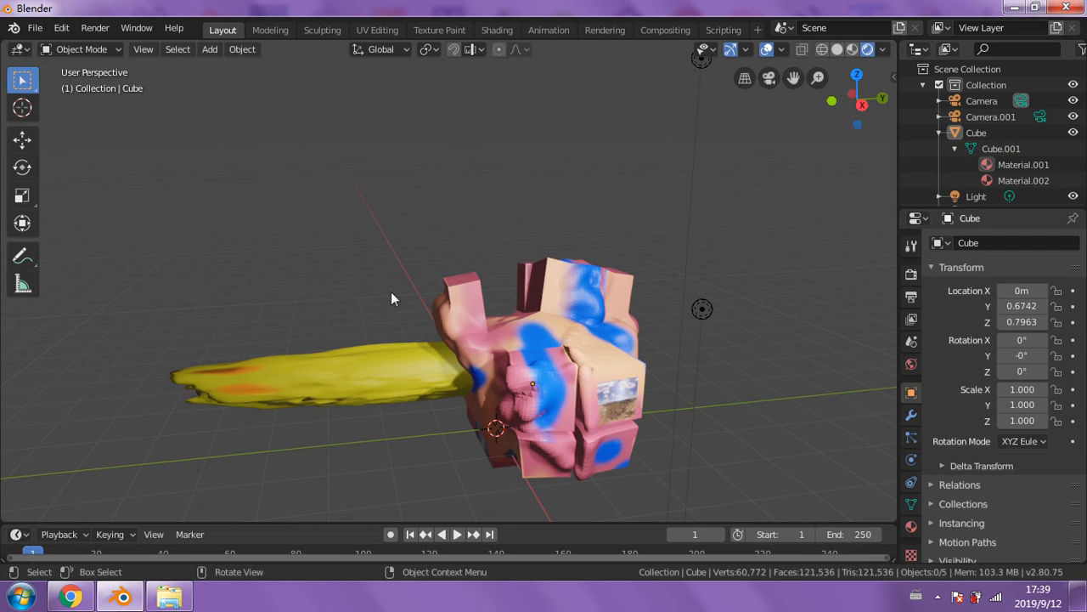
# - Switch to the desktop, open the 0909 folder and position its window clear of the .mtl files
pyautogui.click(1011, 7)
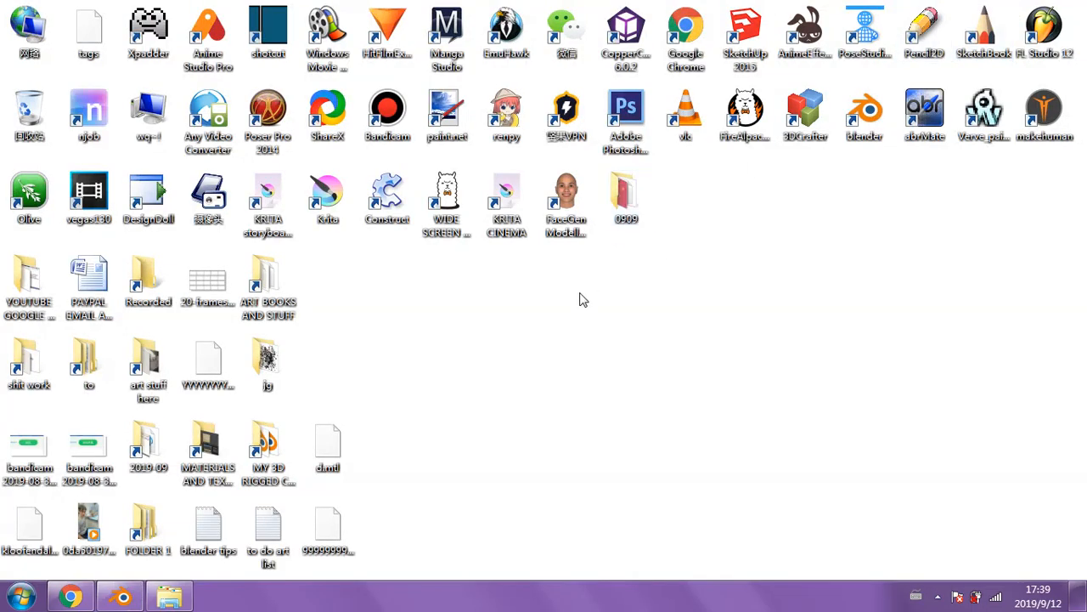
pyautogui.doubleClick(626, 212)
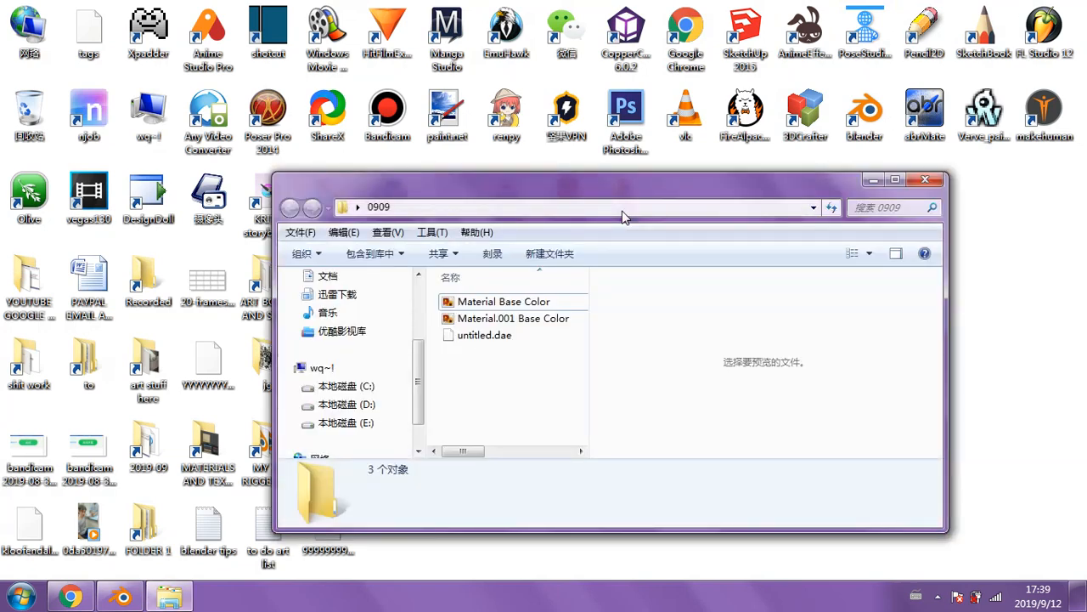
pyautogui.moveTo(517, 195); pyautogui.dragTo(713, 192)
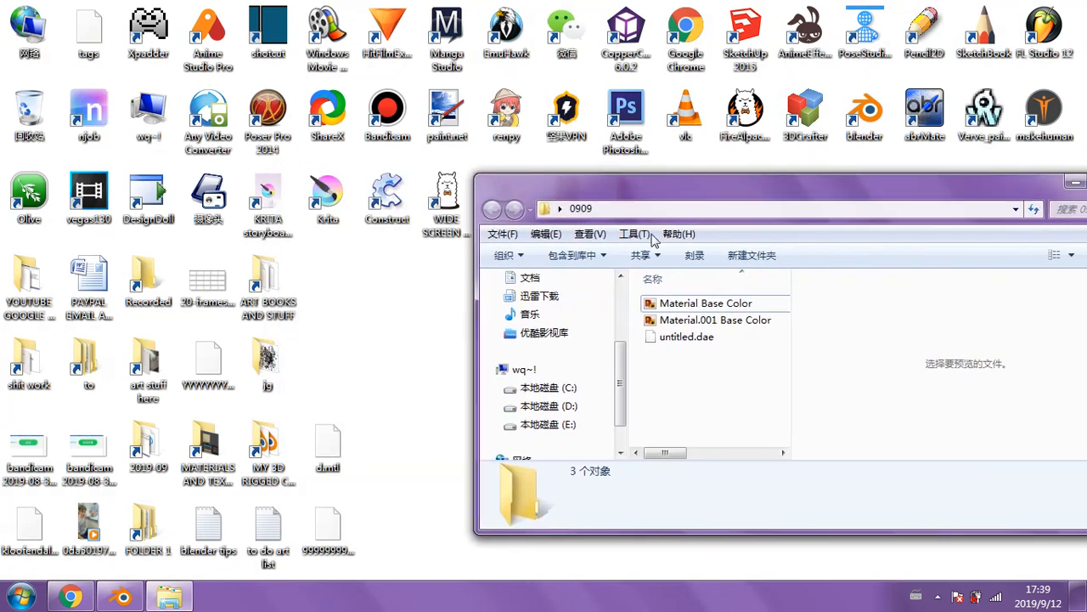
pyautogui.click(350, 541)
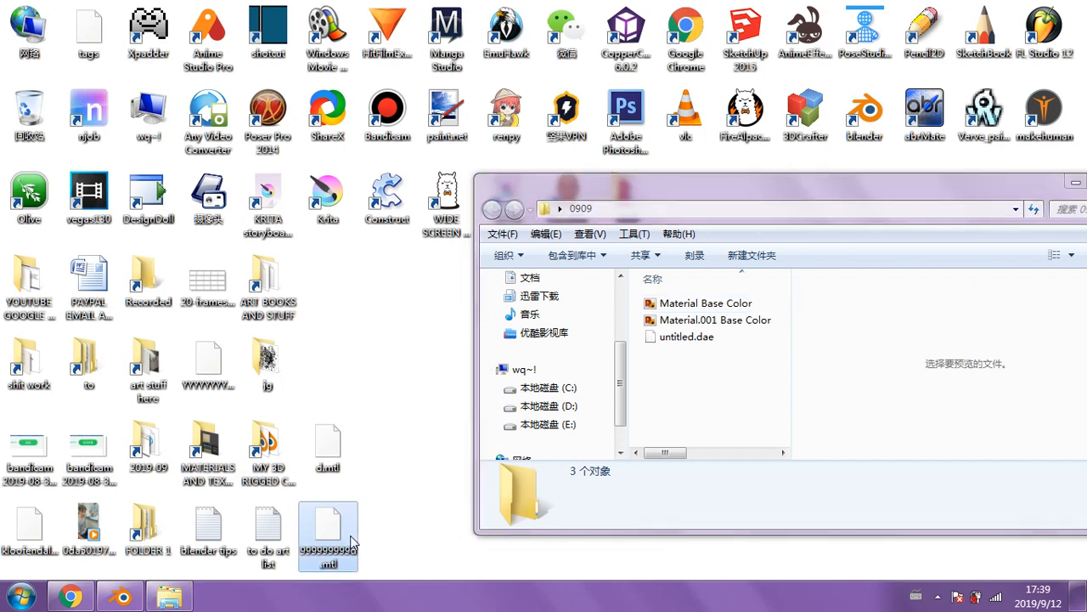
pyautogui.click(411, 509)
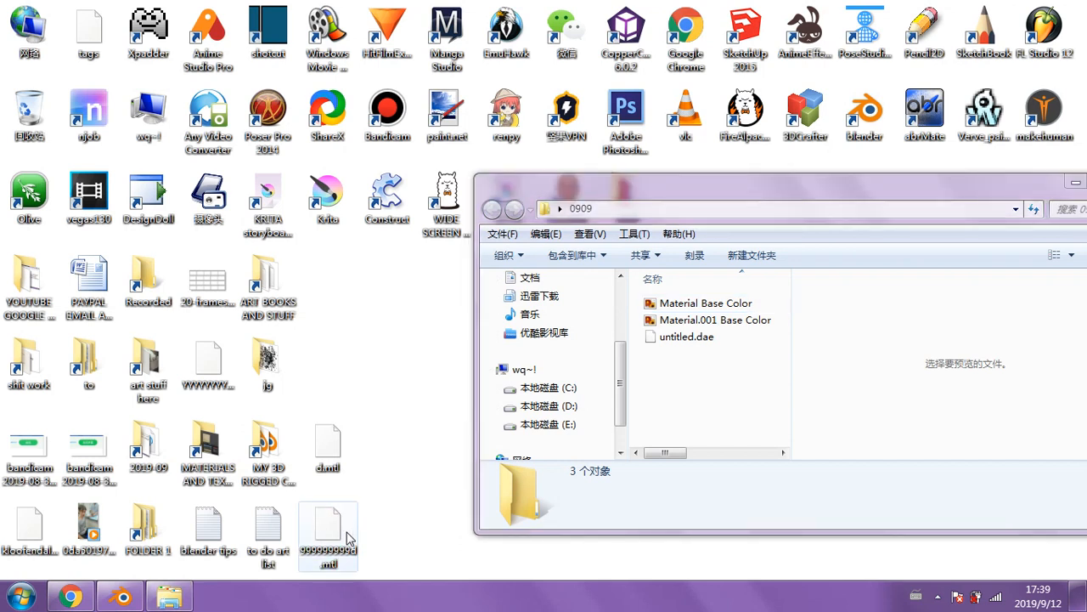
pyautogui.moveTo(637, 197); pyautogui.dragTo(468, 229)
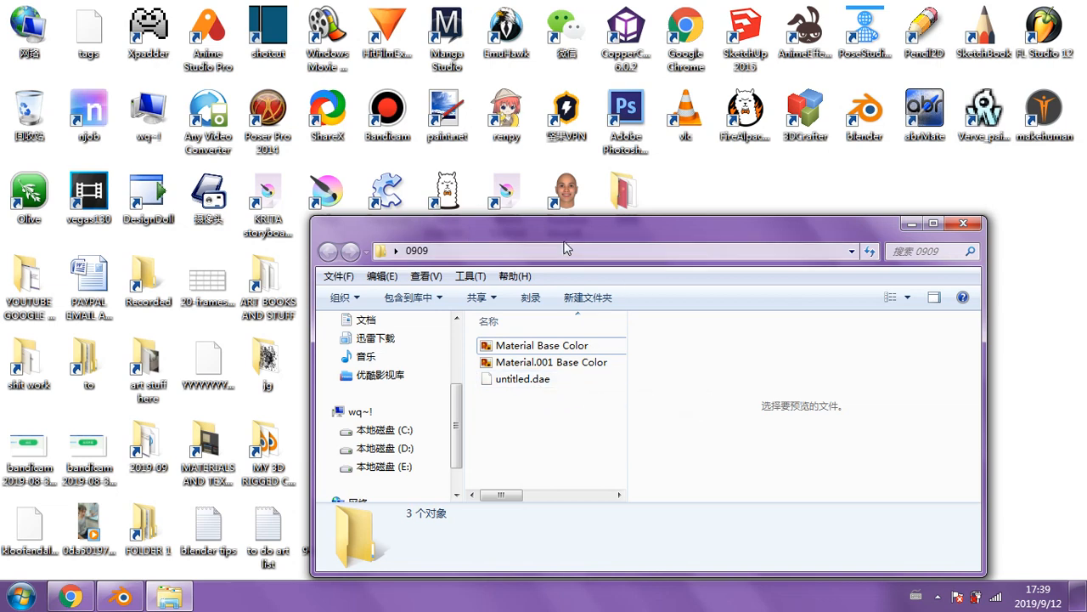
pyautogui.moveTo(565, 246); pyautogui.dragTo(724, 387)
pyautogui.moveTo(714, 341); pyautogui.dragTo(692, 262)
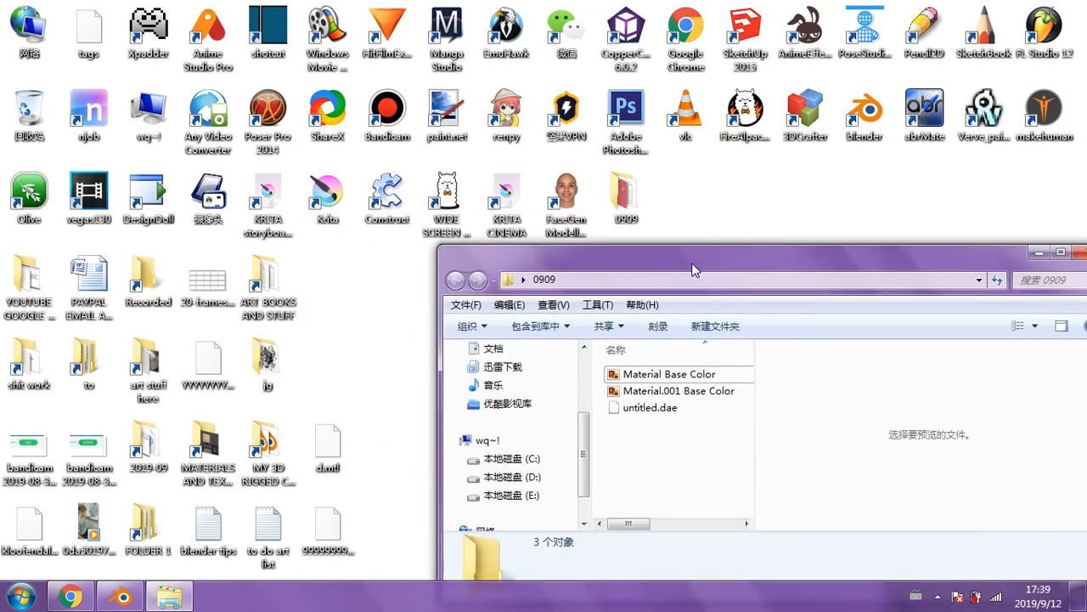
# - Move d.mtl and 999999999d.mtl from the desktop to the Recycle Bin and empty the bin
pyautogui.click(330, 446)
pyautogui.click(350, 512)
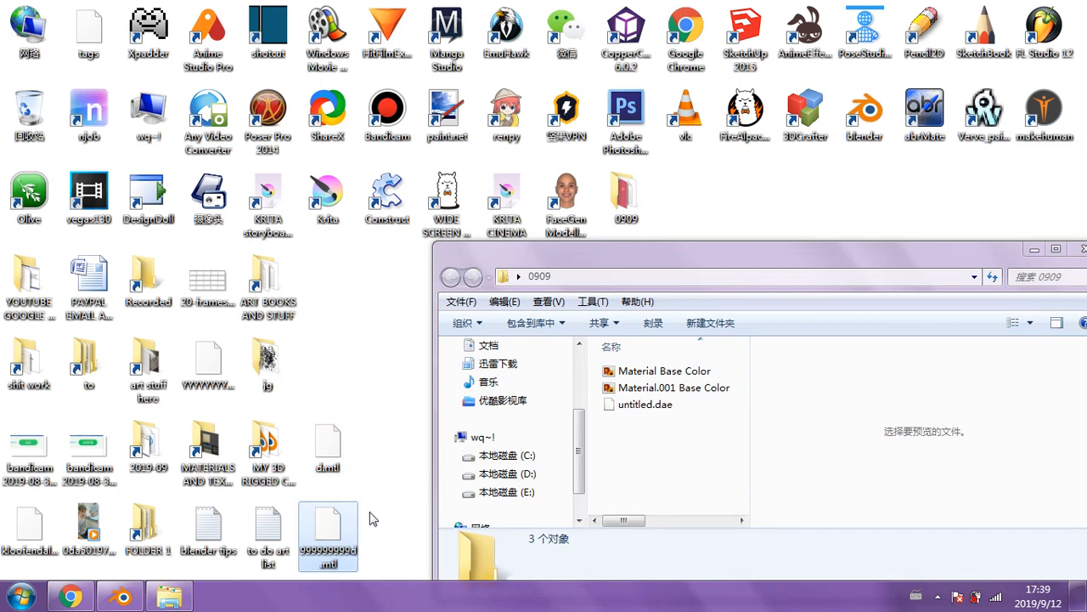
pyautogui.moveTo(383, 436); pyautogui.dragTo(340, 538)
pyautogui.moveTo(345, 446); pyautogui.dragTo(46, 106)
pyautogui.moveTo(47, 106); pyautogui.dragTo(38, 111, button='right')
pyautogui.click(78, 129)
pyautogui.click(588, 319)
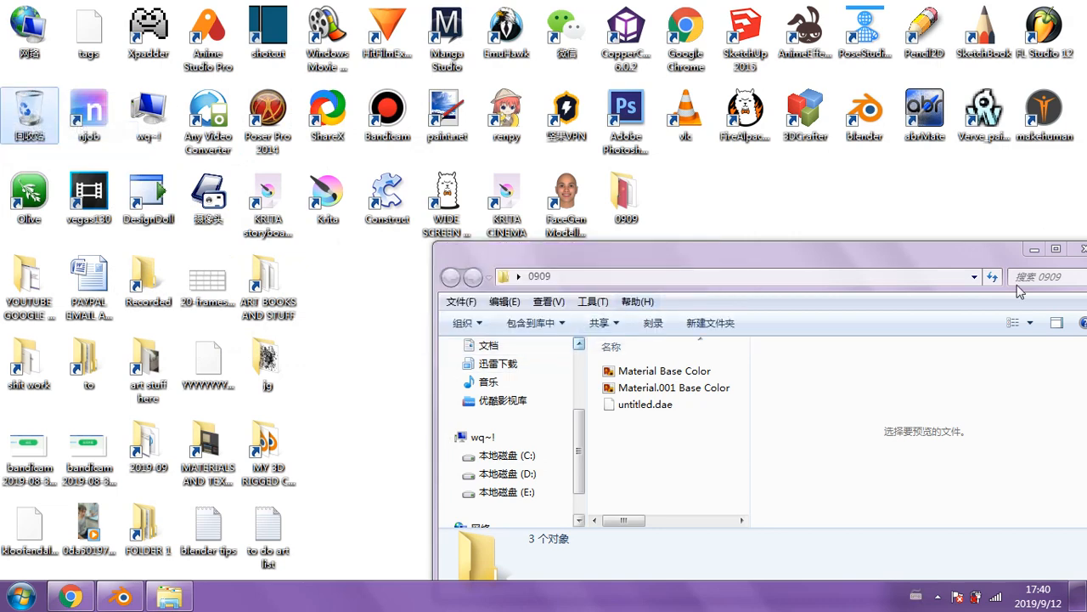
# - Close the 0909 folder window and switch back to Blender
pyautogui.moveTo(930, 249); pyautogui.dragTo(838, 248)
pyautogui.click(991, 248)
pyautogui.click(123, 596)
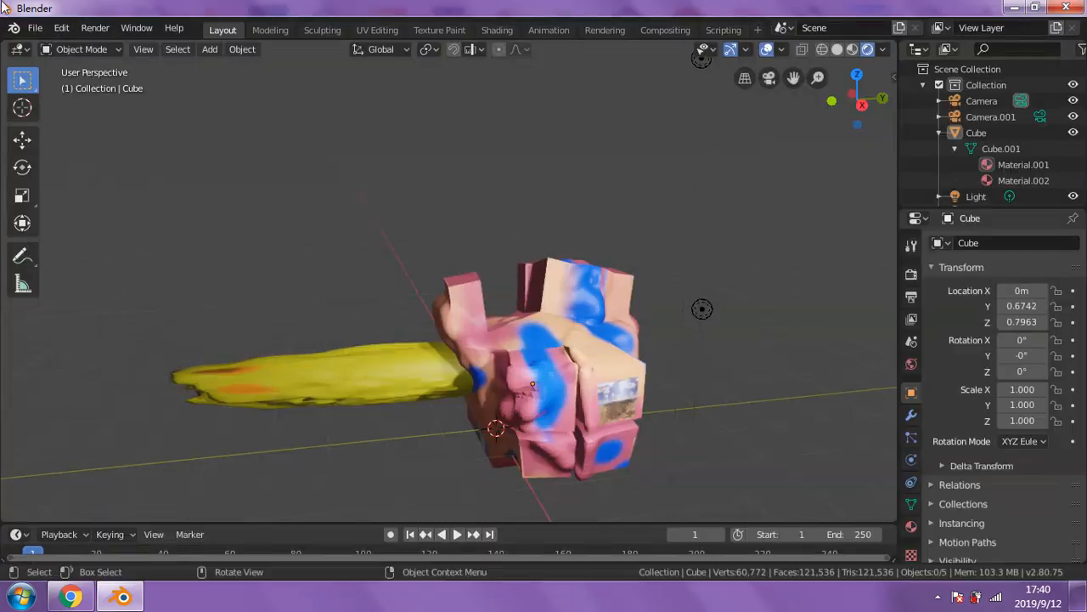
# - Start a new General file and discard the unsaved changes
pyautogui.click(35, 28)
pyautogui.moveTo(127, 46)
pyautogui.click(203, 45)
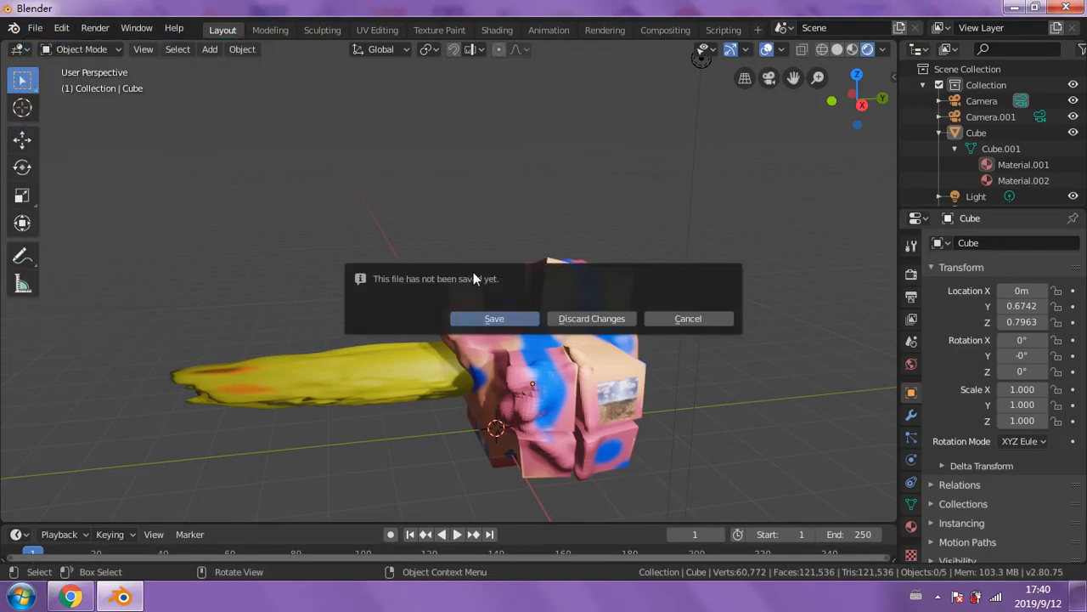
pyautogui.click(586, 318)
# - Delete the default cube and set the viewport to rendered shading
pyautogui.rightClick(463, 316)
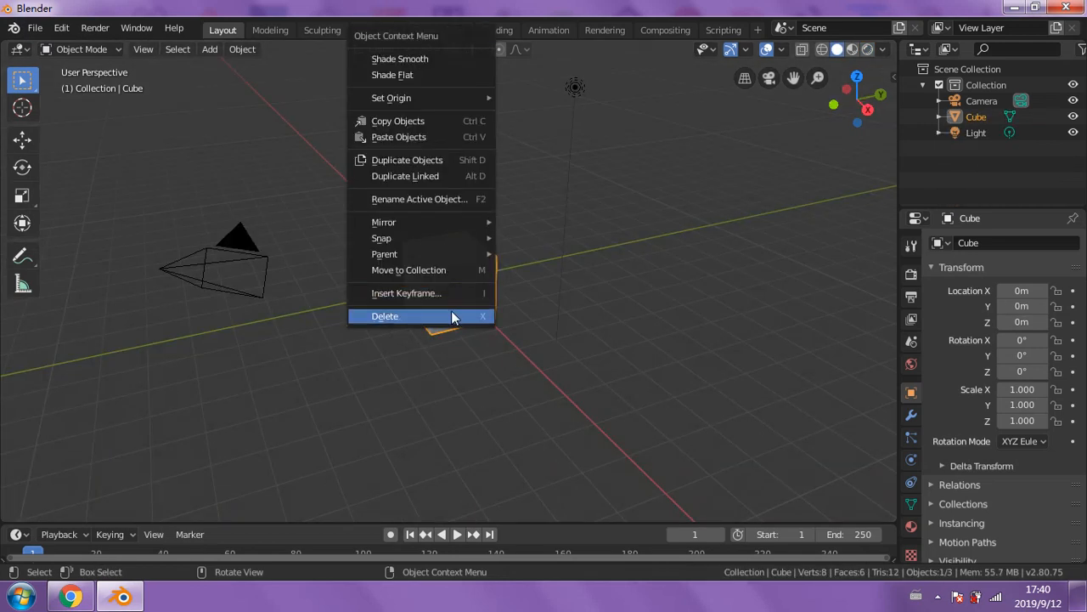
pyautogui.click(451, 313)
pyautogui.click(867, 50)
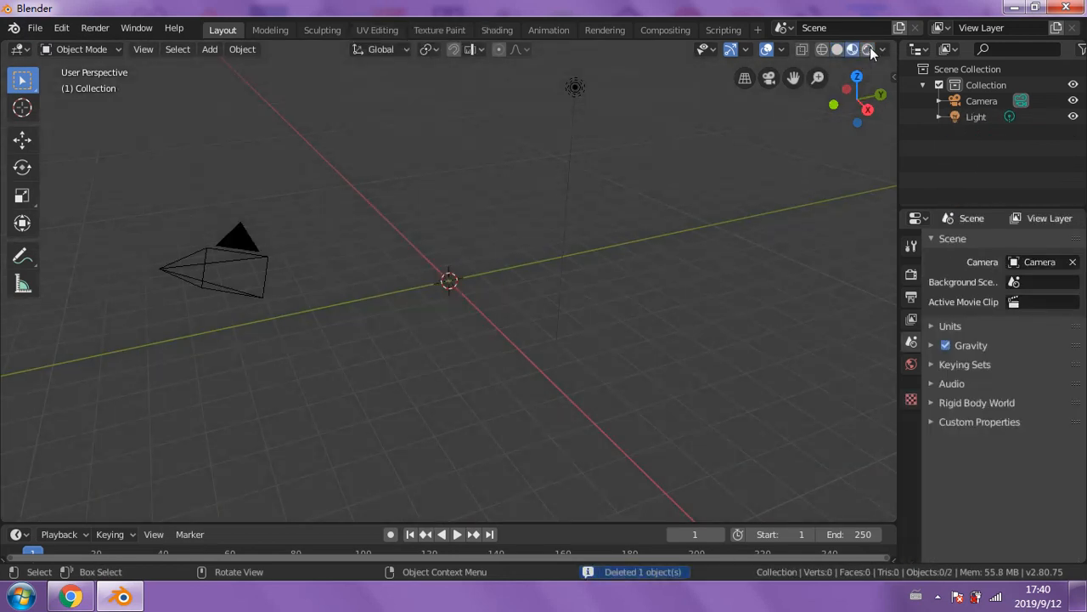
# - Import untitled.dae as Collada again from the 0909 folder and dismiss the advertising notification
pyautogui.click(35, 28)
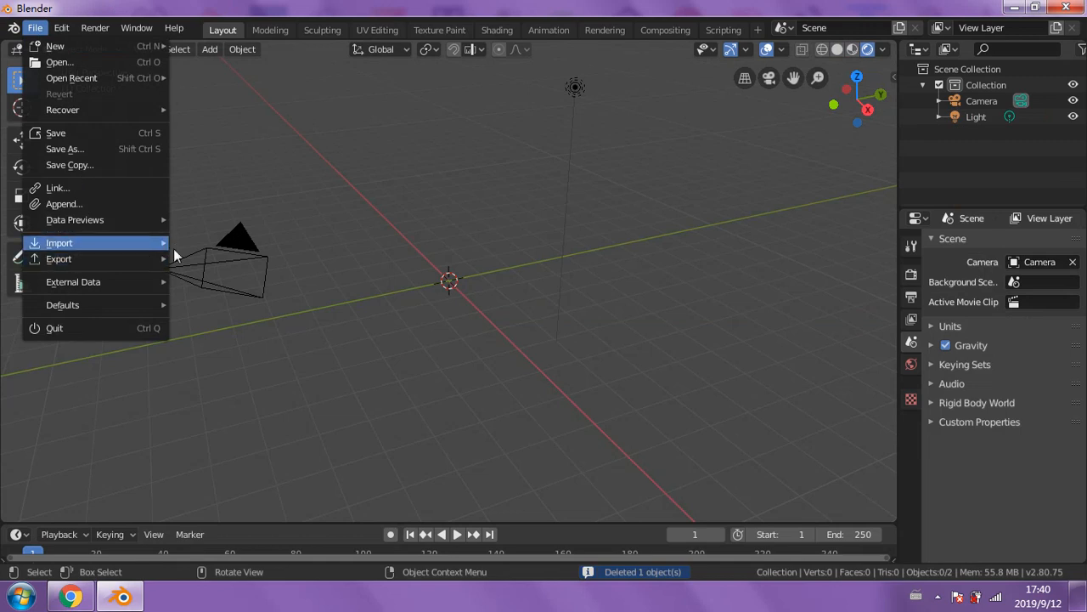
pyautogui.click(185, 246)
pyautogui.click(77, 136)
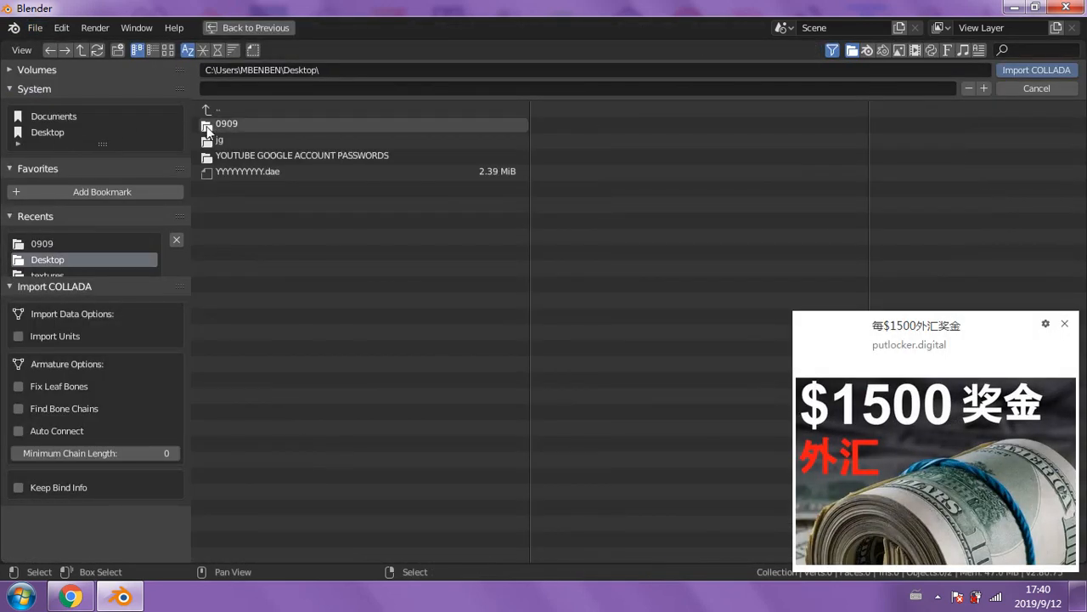
pyautogui.doubleClick(219, 125)
pyautogui.click(220, 125)
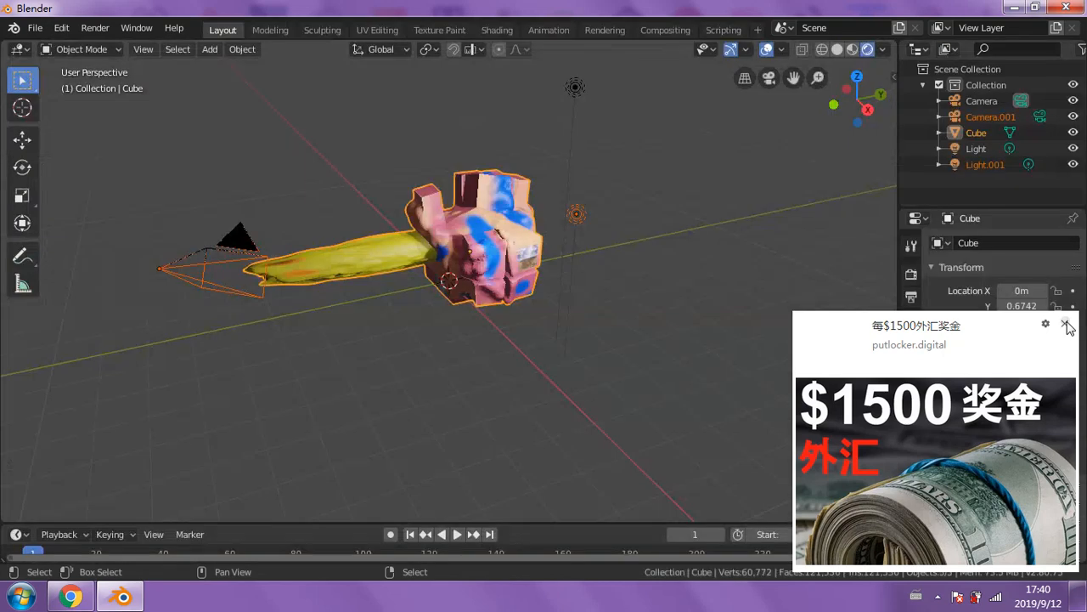
pyautogui.click(1065, 323)
# - Deselect the imported objects and add a single-bone armature at the 3D cursor
pyautogui.moveTo(623, 324); pyautogui.dragTo(326, 282, button='middle')
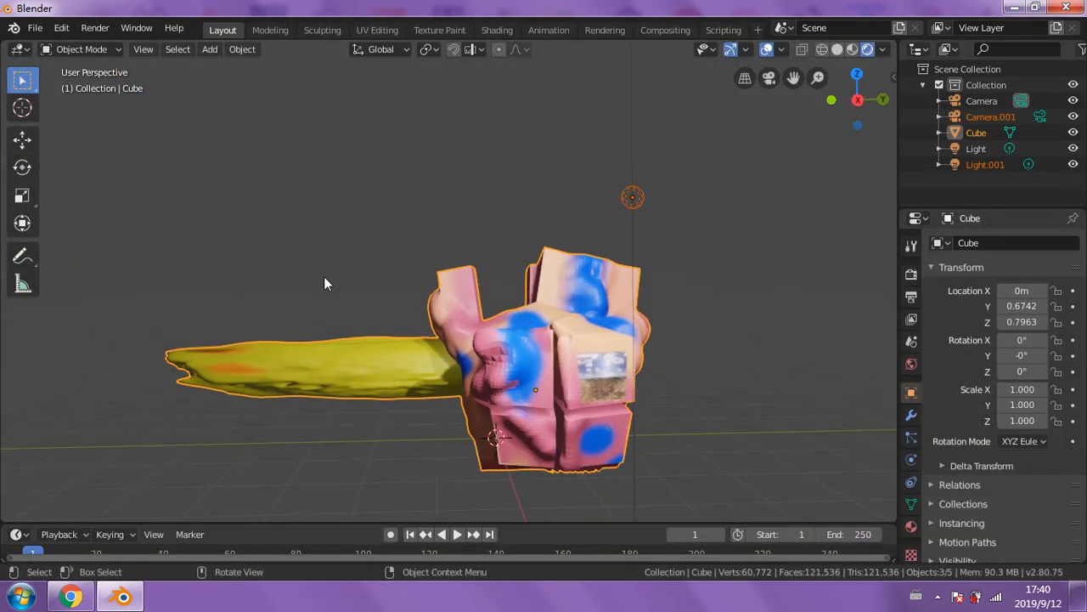
pyautogui.click(324, 277)
pyautogui.click(209, 49)
pyautogui.moveTo(280, 168)
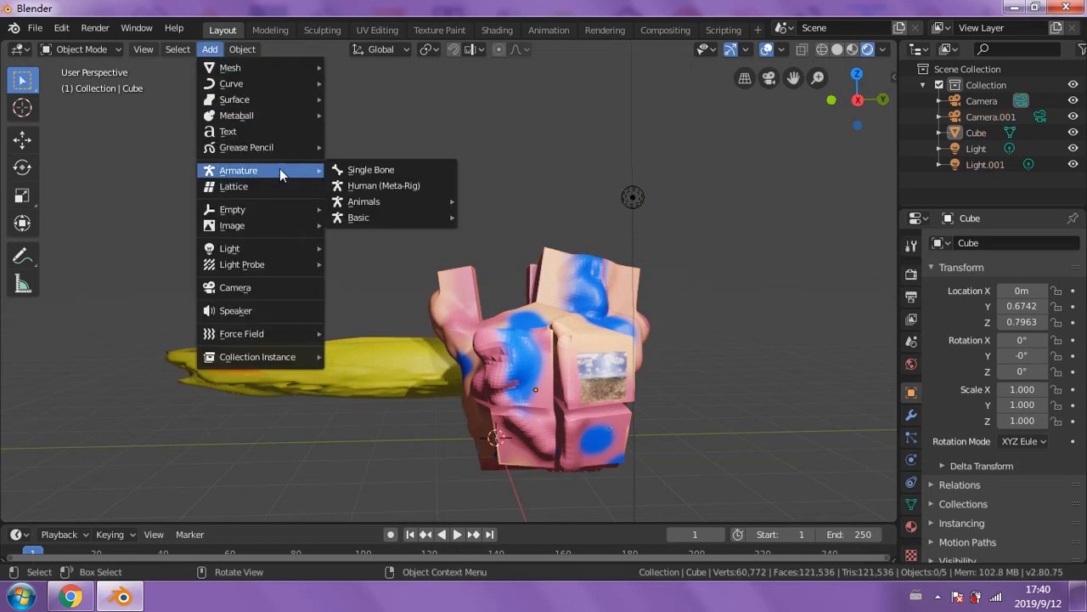
pyautogui.click(352, 170)
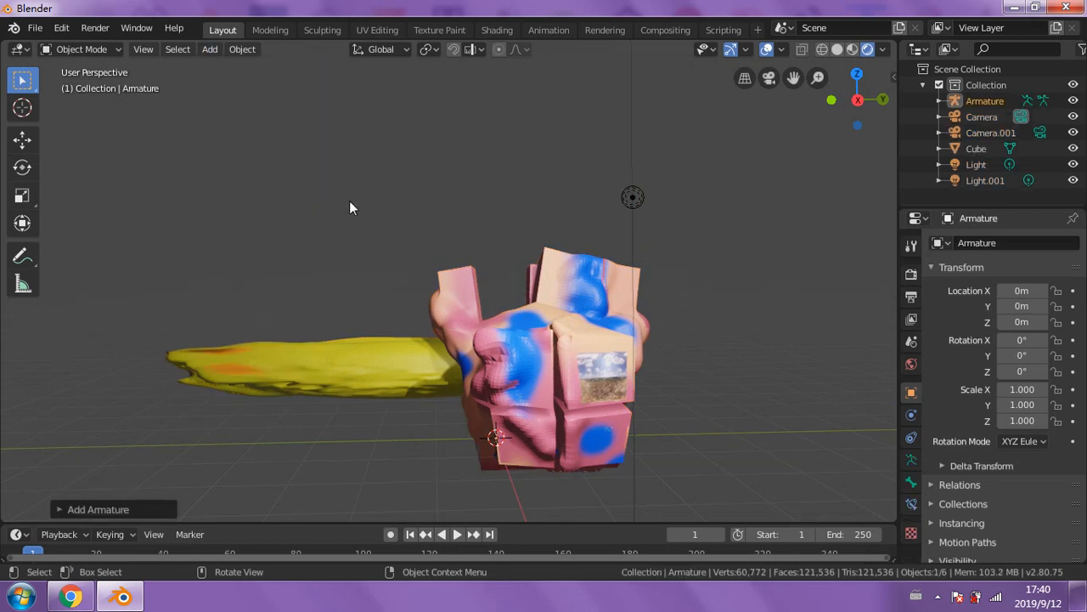
pyautogui.moveTo(571, 283)
pyautogui.mouseDown(button='middle')
pyautogui.moveTo(748, 304)
pyautogui.moveTo(571, 291)
pyautogui.moveTo(582, 302)
pyautogui.mouseUp(button='middle')
pyautogui.moveTo(629, 384); pyautogui.dragTo(590, 418, button='middle')
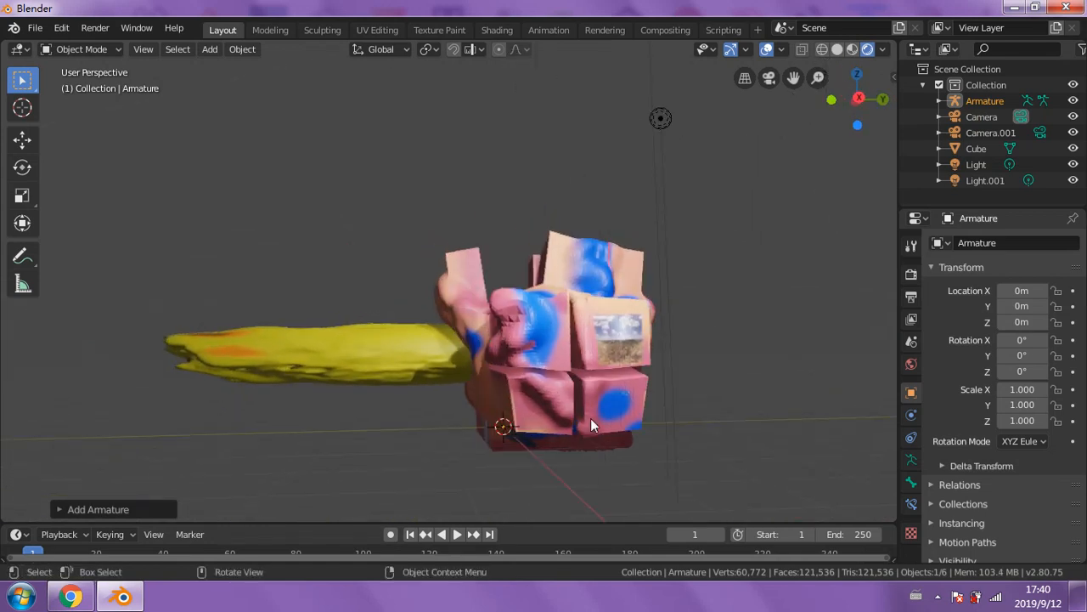
# - Enable In Front in the armature's viewport display settings
pyautogui.click(911, 460)
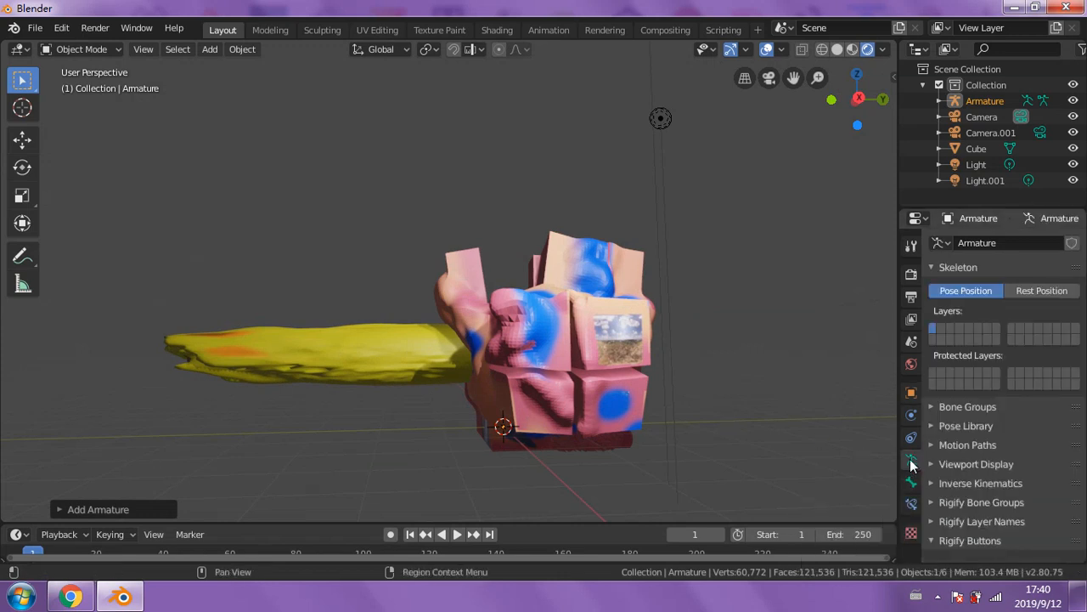
pyautogui.click(935, 463)
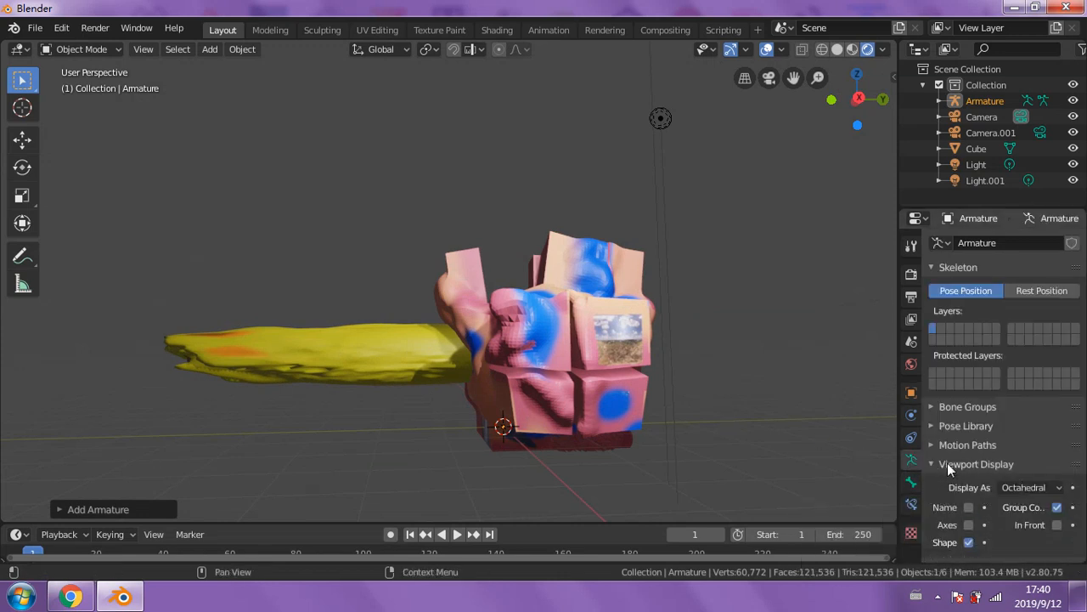
pyautogui.click(1057, 525)
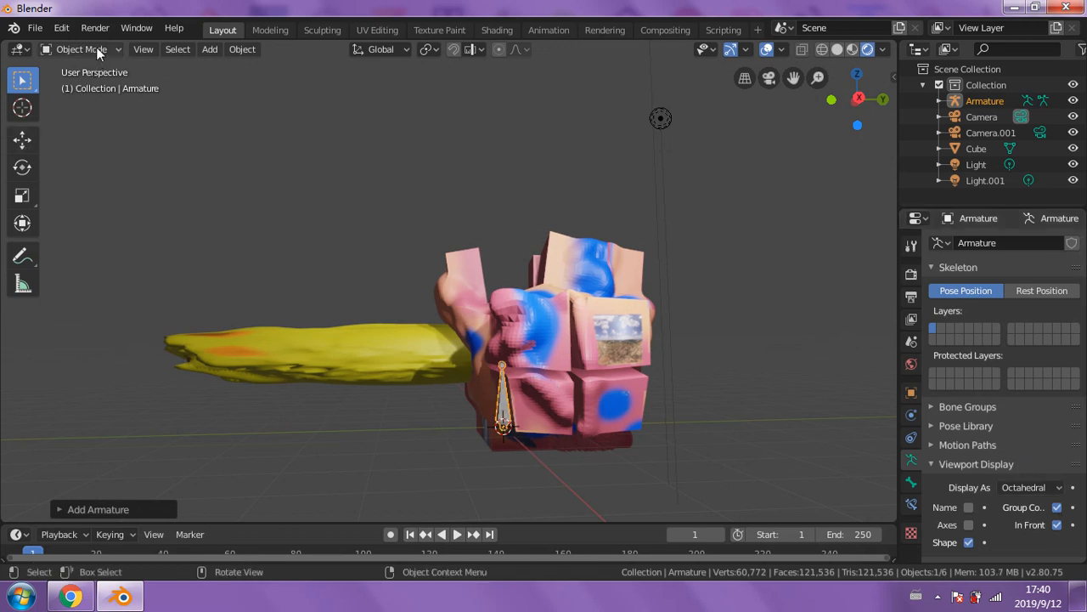
# - Move the painted mesh toward negative Y and place the armature bone near the free end of its yellow extension
pyautogui.click(505, 425)
pyautogui.click(23, 142)
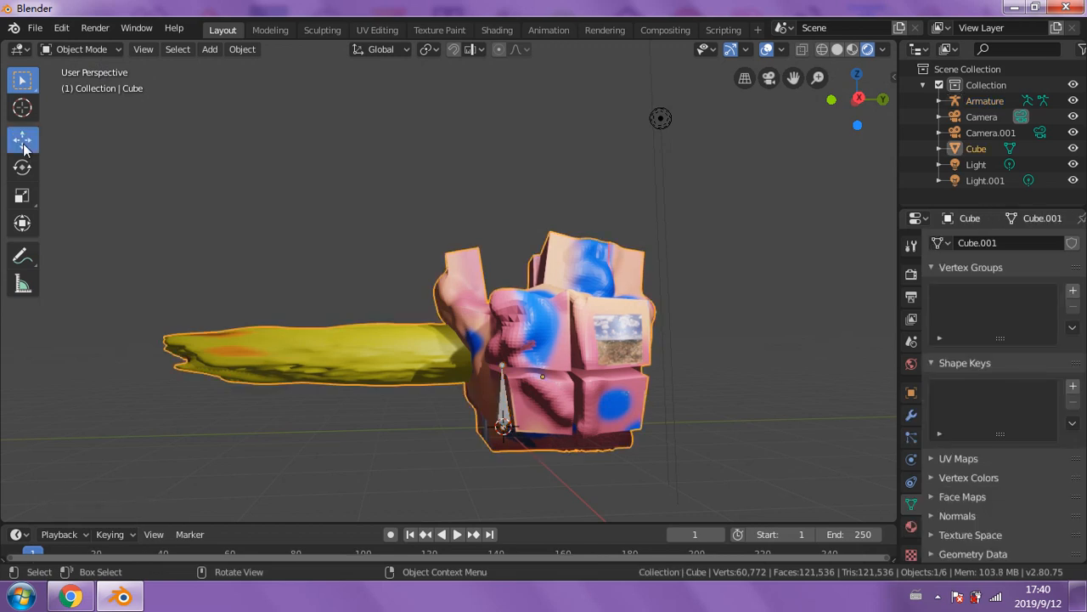
pyautogui.moveTo(579, 370); pyautogui.dragTo(497, 369)
pyautogui.click(505, 422)
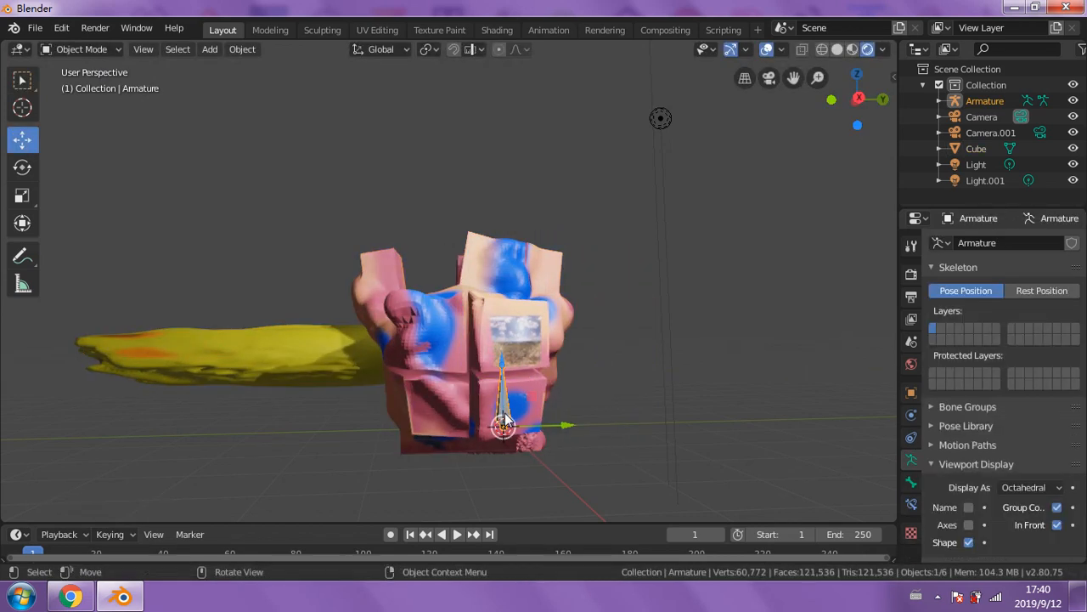
pyautogui.moveTo(505, 422); pyautogui.dragTo(125, 289)
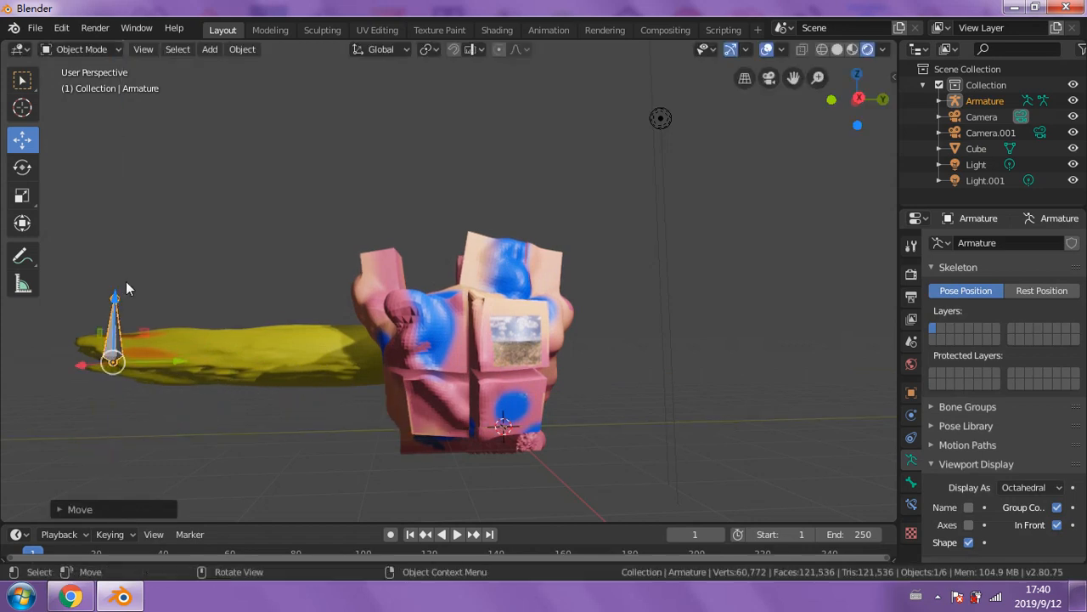
# - In the armature's Edit Mode, move the bone's tip in the right orthographic view so the bone lies along the yellow extension
pyautogui.click(81, 49)
pyautogui.click(84, 83)
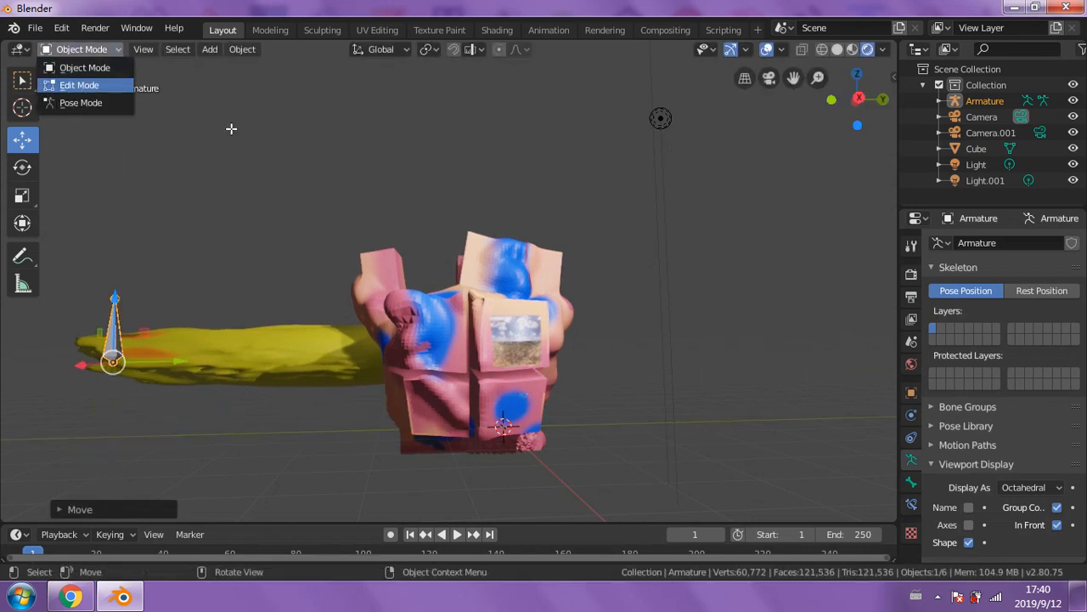
pyautogui.click(859, 98)
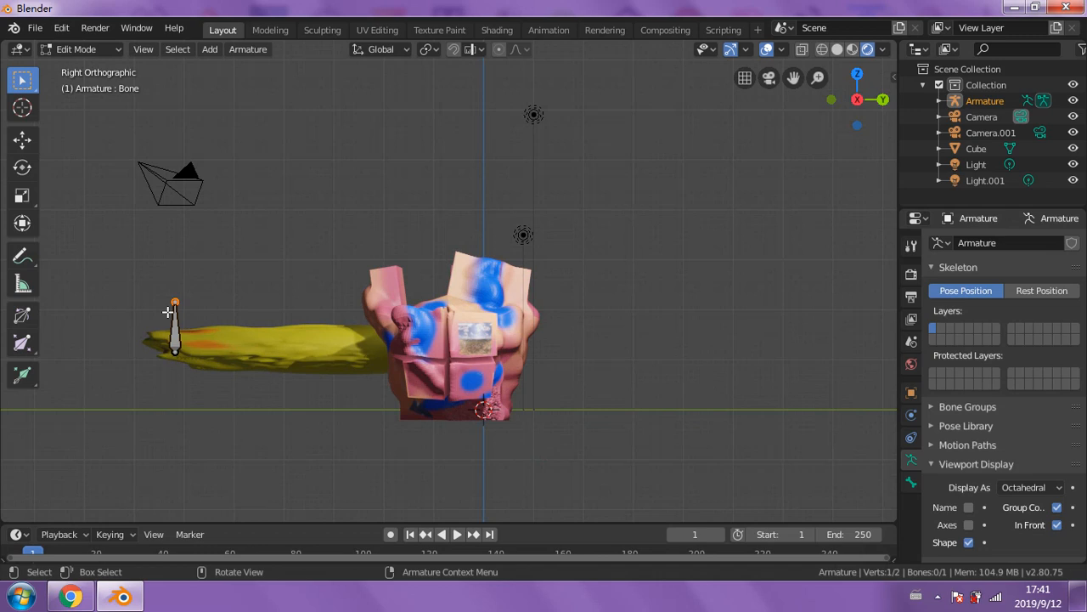
pyautogui.press('g')
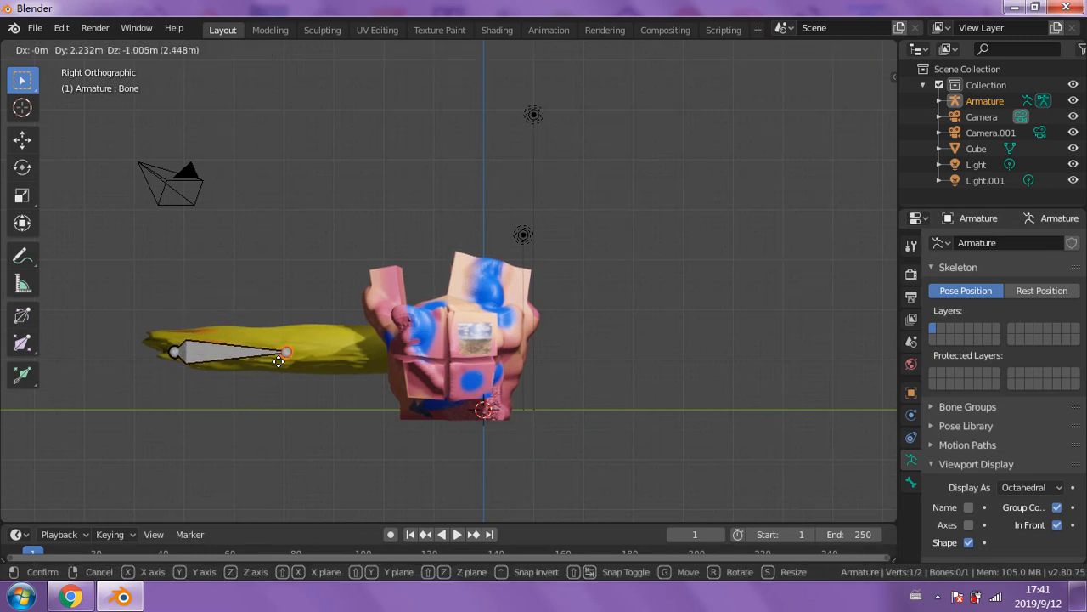
pyautogui.click(279, 361)
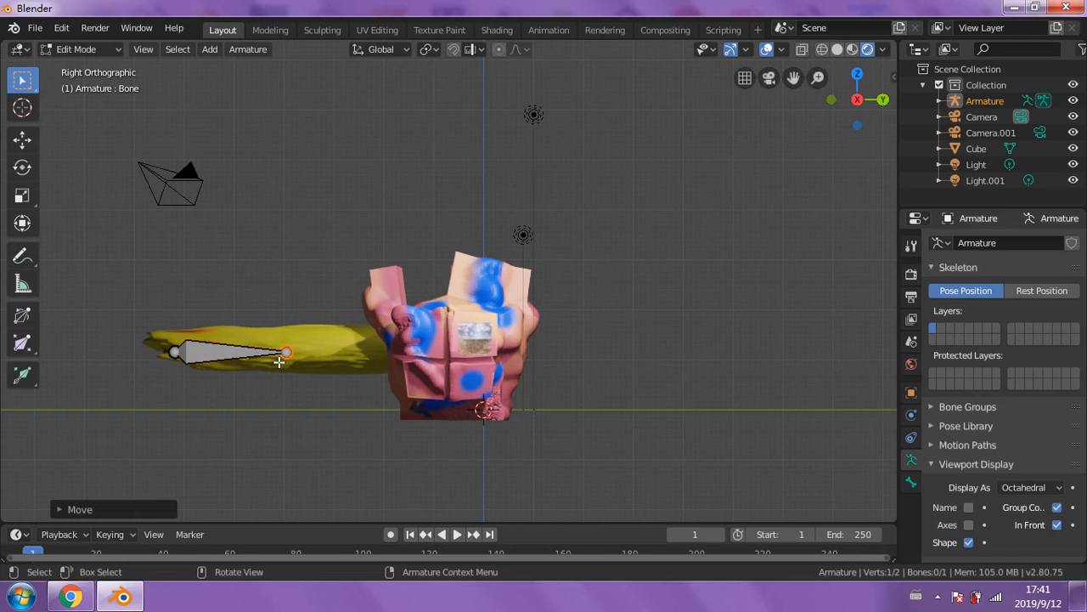
# - Extrude two more bones in a row from the tip through to the far side of the painted body, and return to Object Mode
pyautogui.press('e')
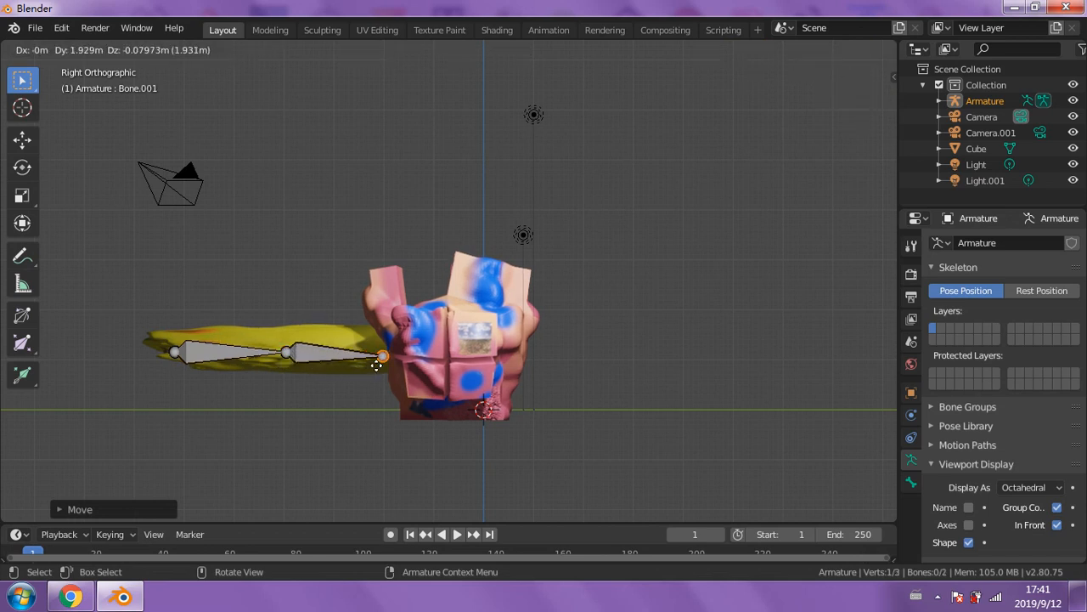
pyautogui.click(381, 366)
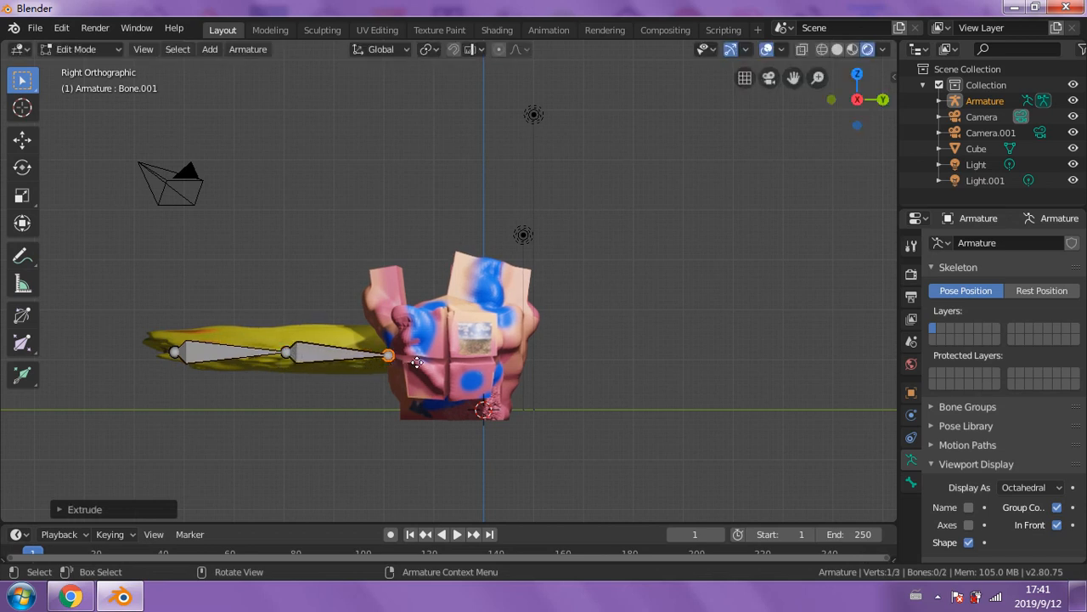
pyautogui.press('e')
pyautogui.click(522, 362)
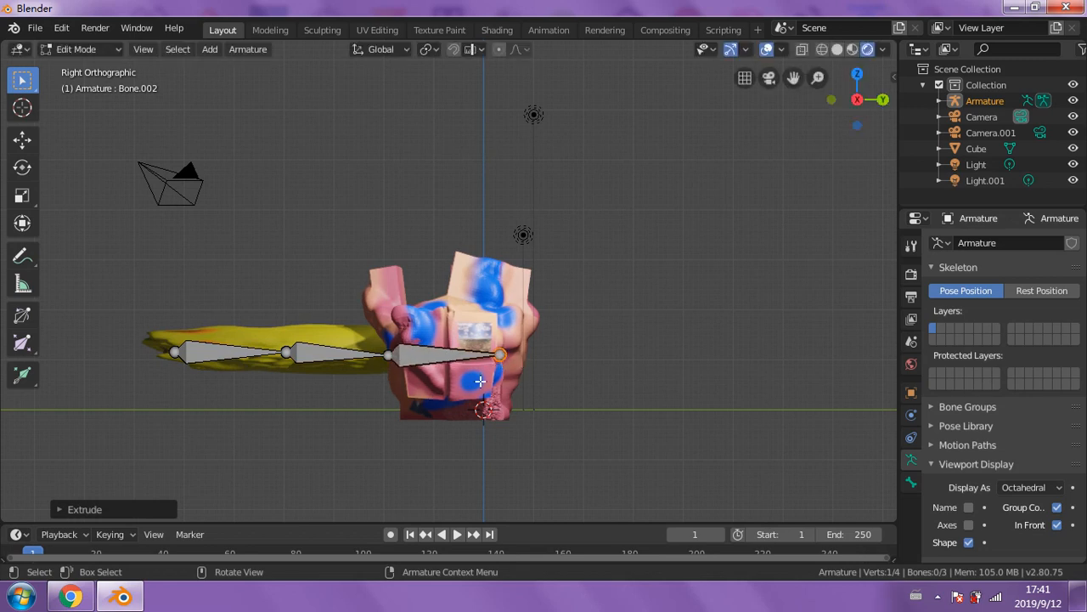
pyautogui.click(92, 48)
pyautogui.click(105, 68)
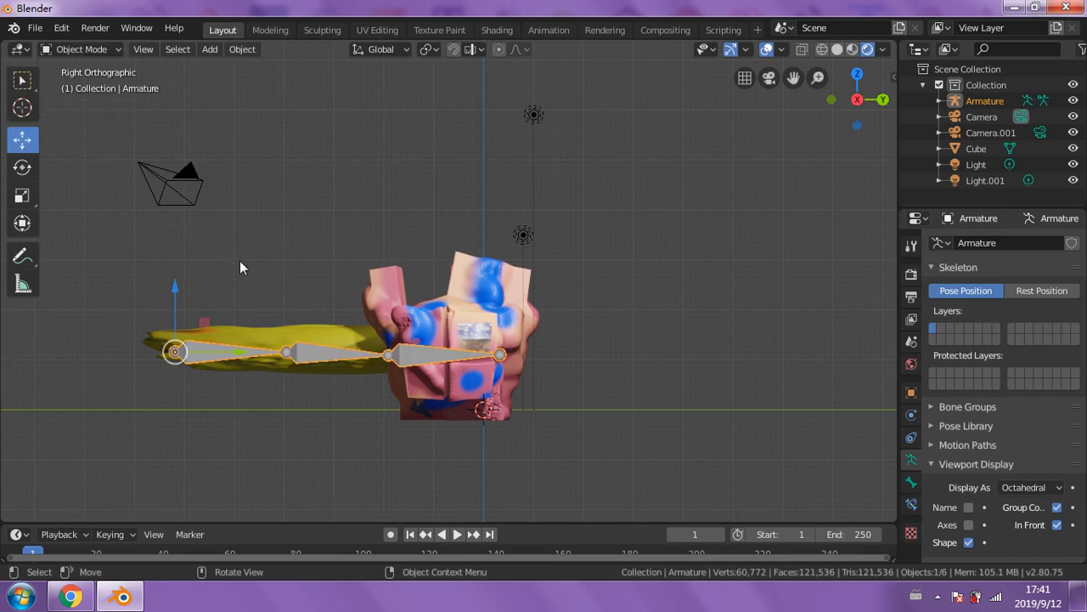
# - Parent the painted mesh to the armature with automatic weights and dismiss the notifications
pyautogui.click(260, 313)
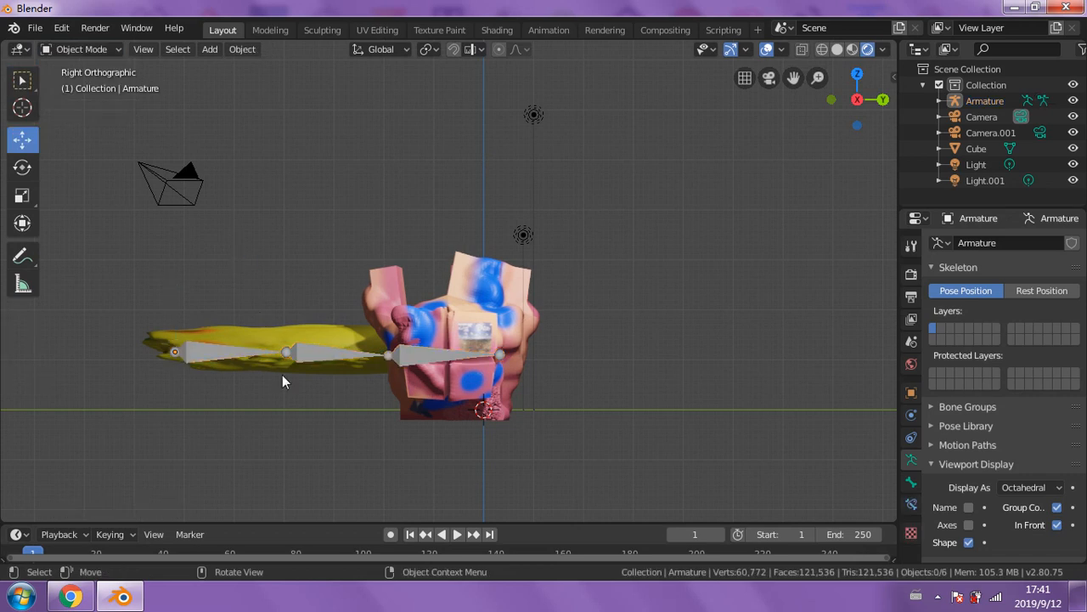
pyautogui.click(401, 333)
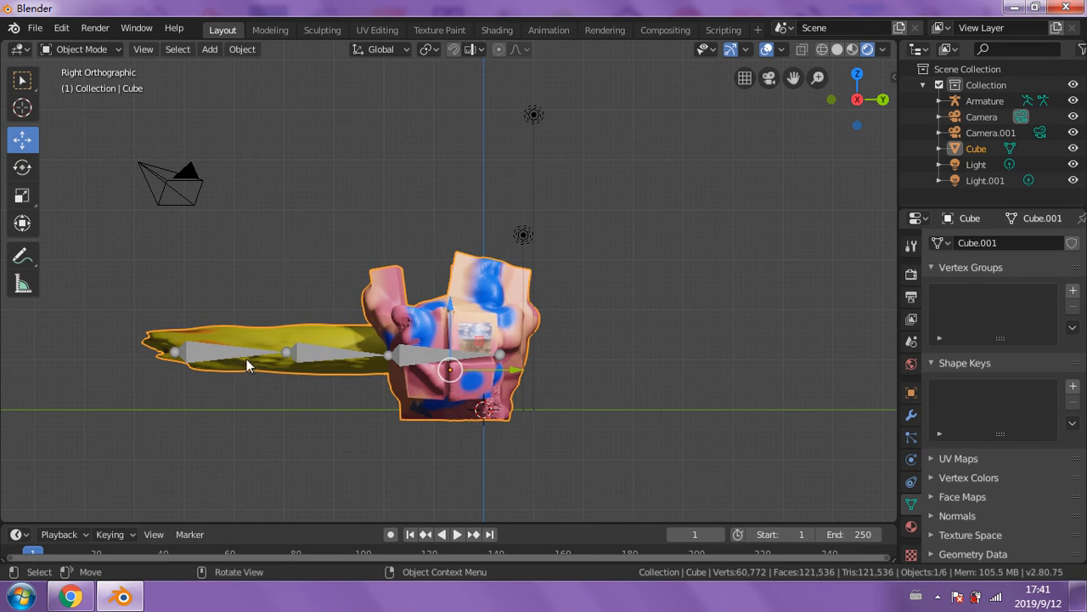
pyautogui.keyDown('shift'); pyautogui.click(195, 361); pyautogui.keyUp('shift')
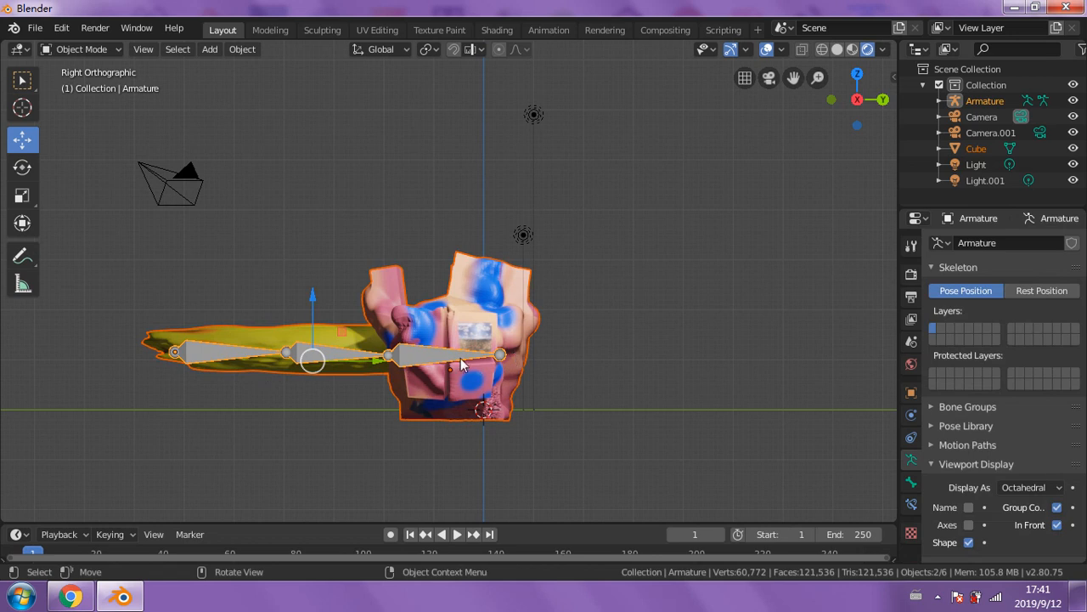
pyautogui.click(242, 50)
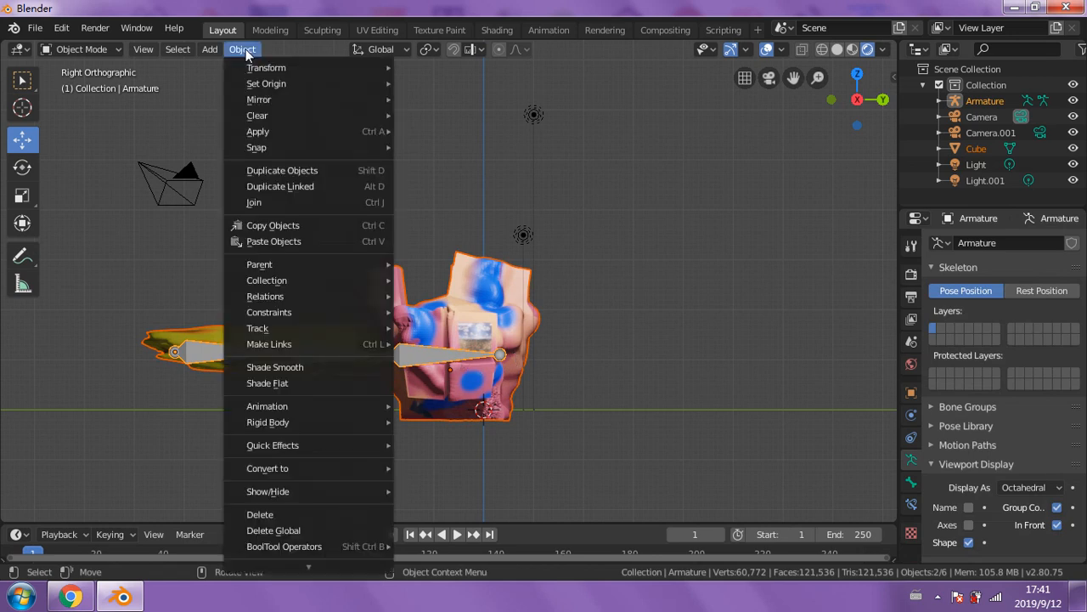
pyautogui.moveTo(312, 271)
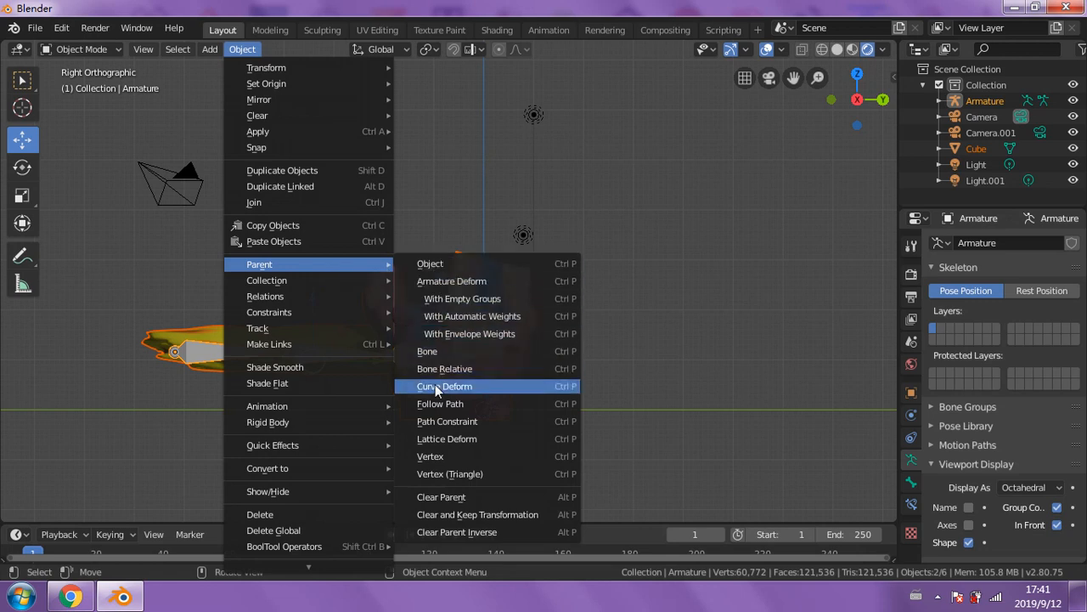
pyautogui.click(500, 315)
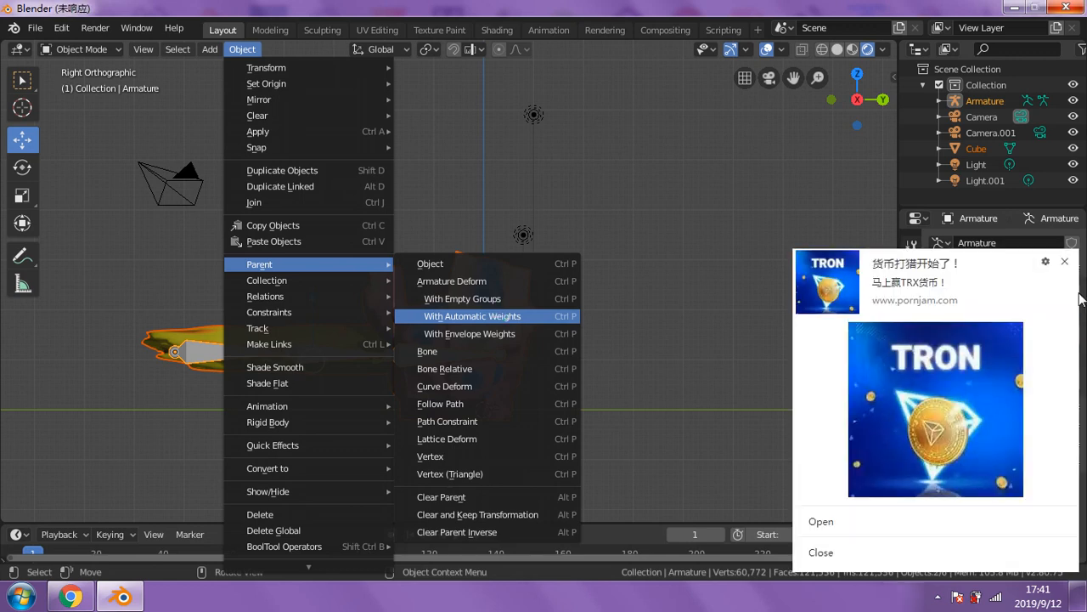
pyautogui.click(1067, 264)
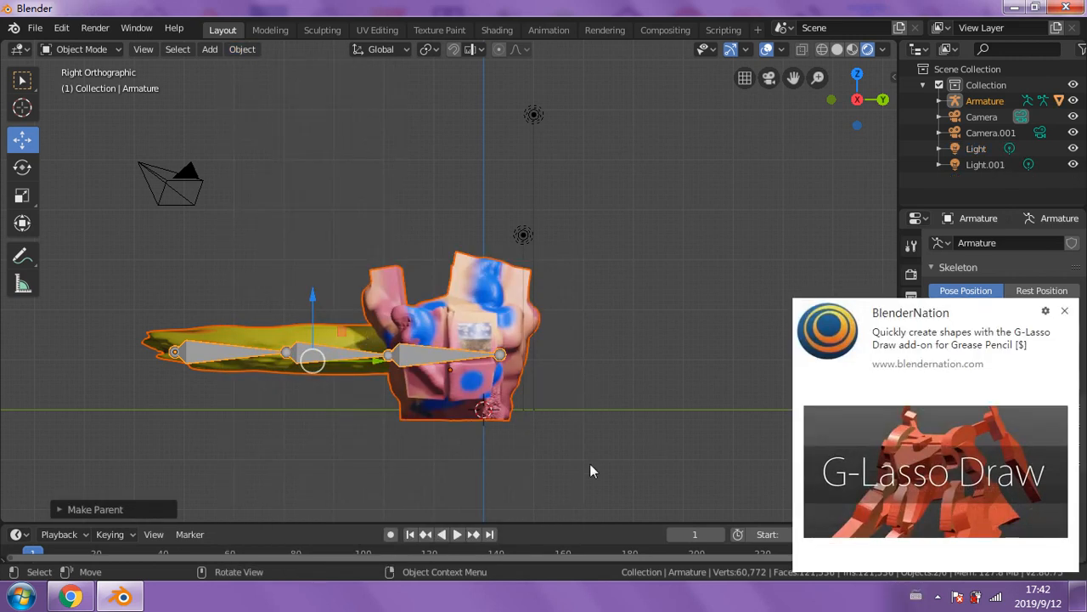
pyautogui.click(1064, 311)
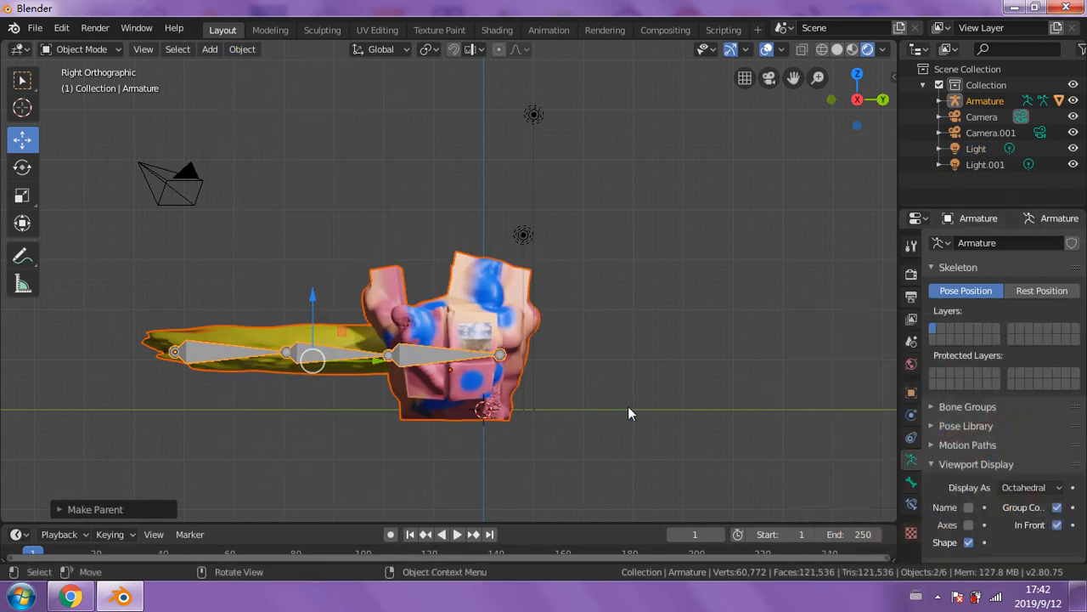
# - Deselect everything, dismiss the notifications and examine the mesh and its bone chain from several sides
pyautogui.click(555, 284)
pyautogui.moveTo(448, 216); pyautogui.dragTo(567, 228, button='middle')
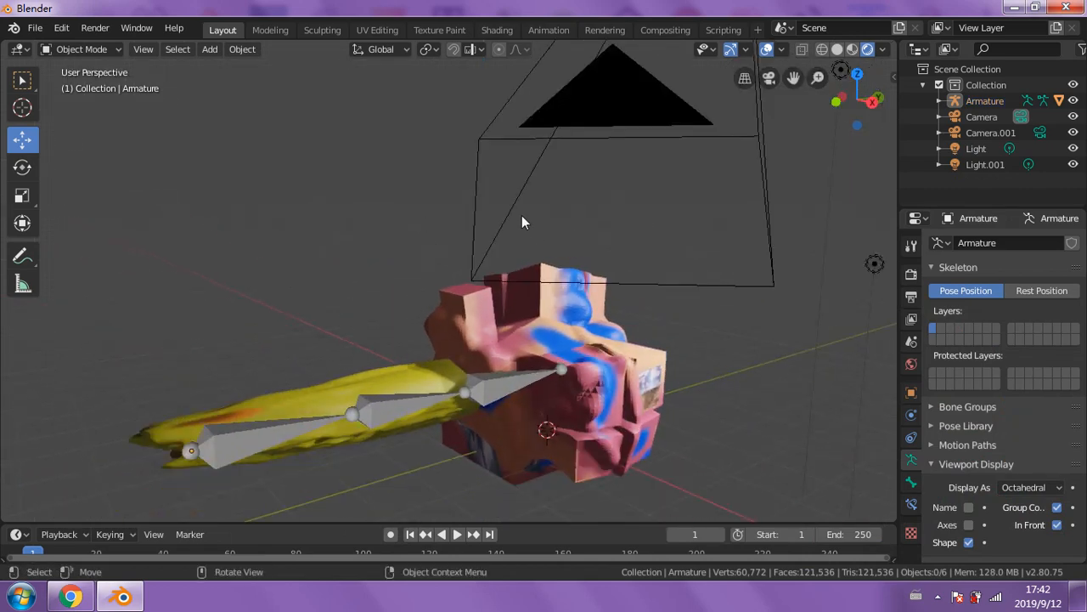
pyautogui.moveTo(369, 159); pyautogui.dragTo(497, 322, button='middle')
pyautogui.click(1065, 262)
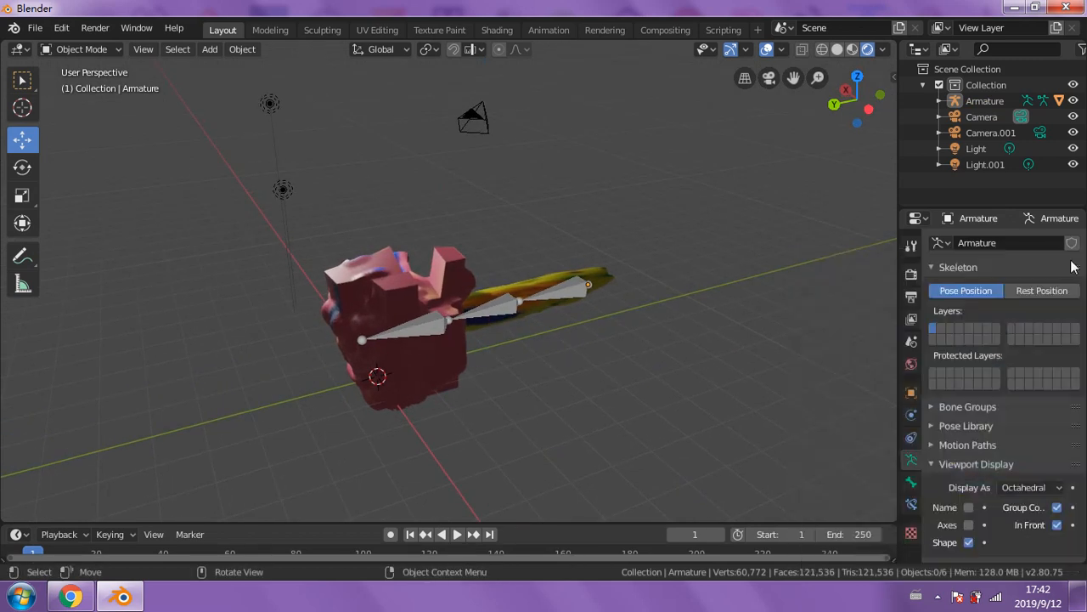
pyautogui.click(1063, 528)
pyautogui.click(1063, 527)
pyautogui.click(1063, 528)
pyautogui.click(1063, 527)
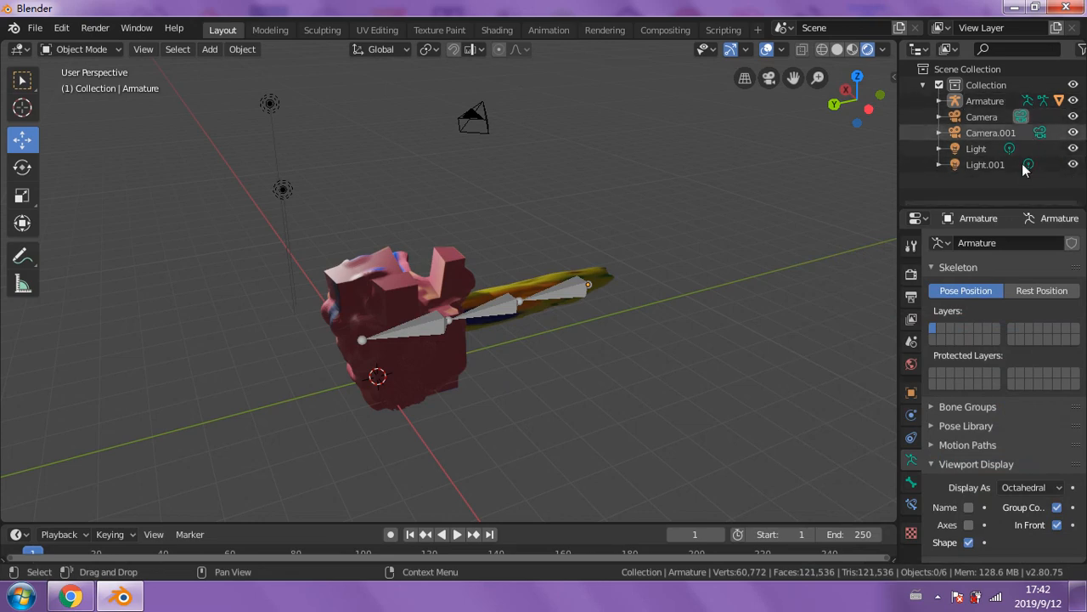
pyautogui.moveTo(213, 412); pyautogui.dragTo(565, 280, button='middle')
pyautogui.moveTo(457, 329); pyautogui.dragTo(352, 317, button='middle')
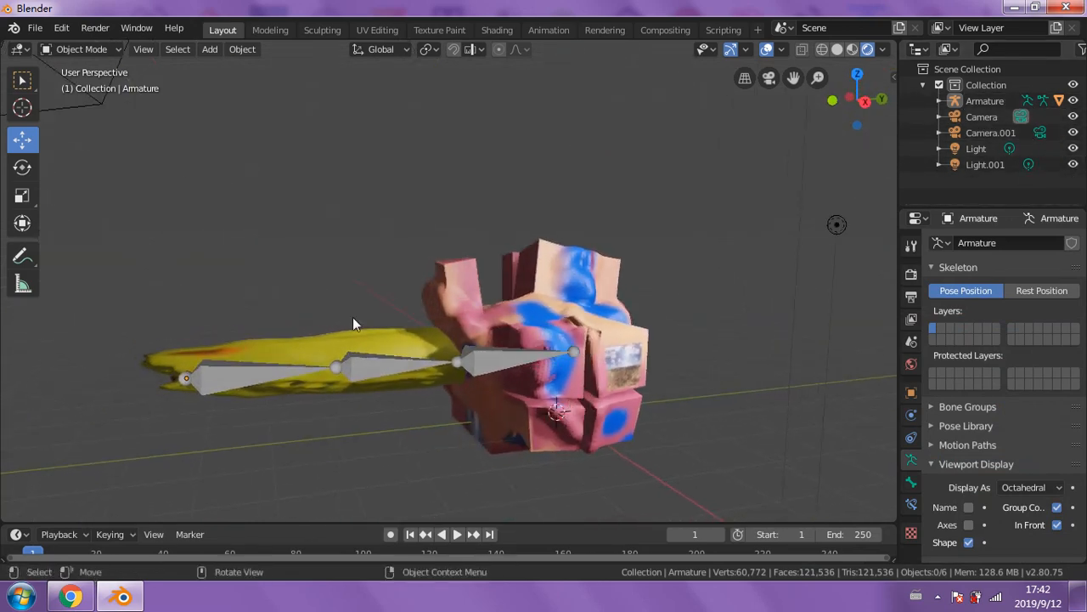
# - Select the armature, switch it to Pose Mode and dismiss the notification
pyautogui.click(102, 48)
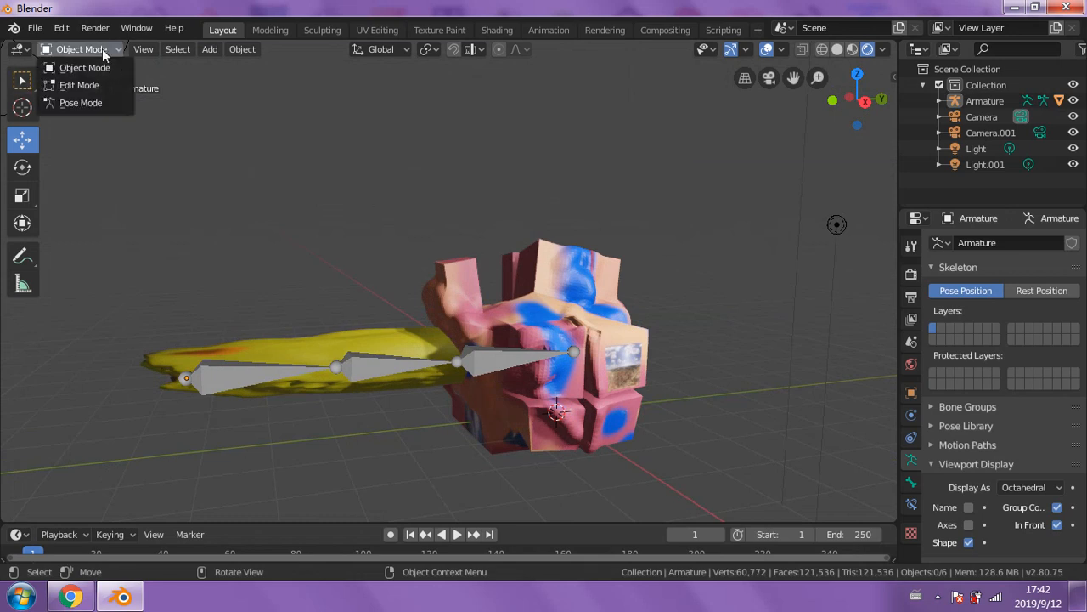
pyautogui.click(976, 103)
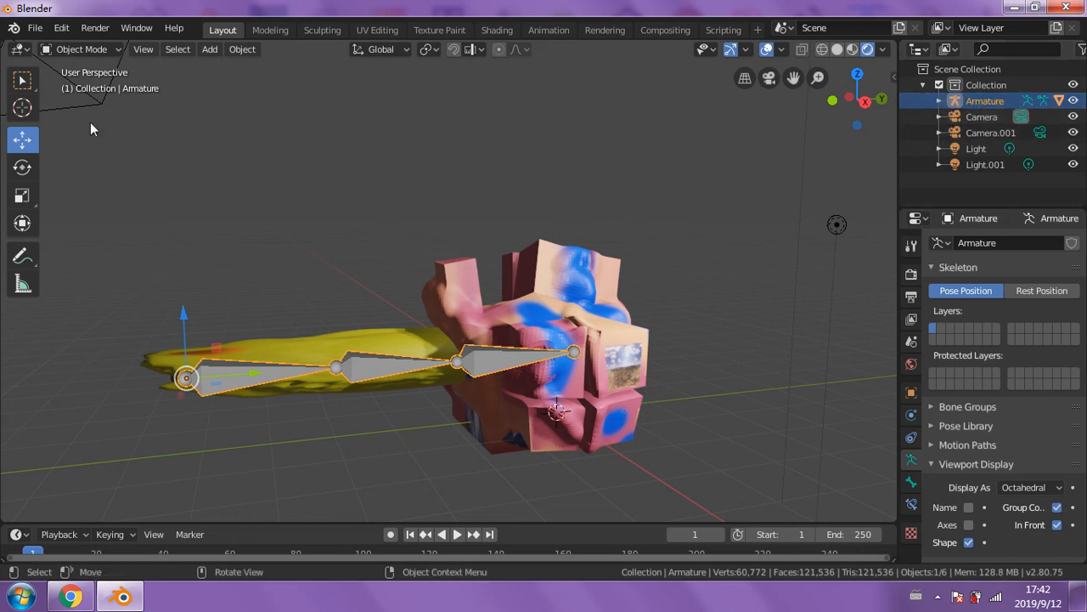
pyautogui.click(116, 48)
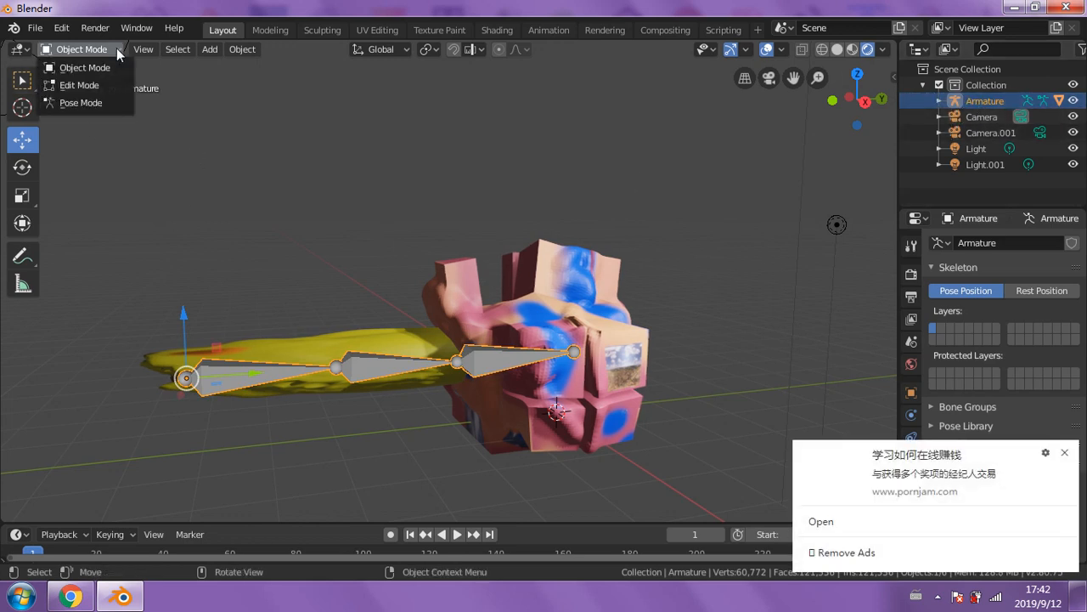
pyautogui.click(85, 102)
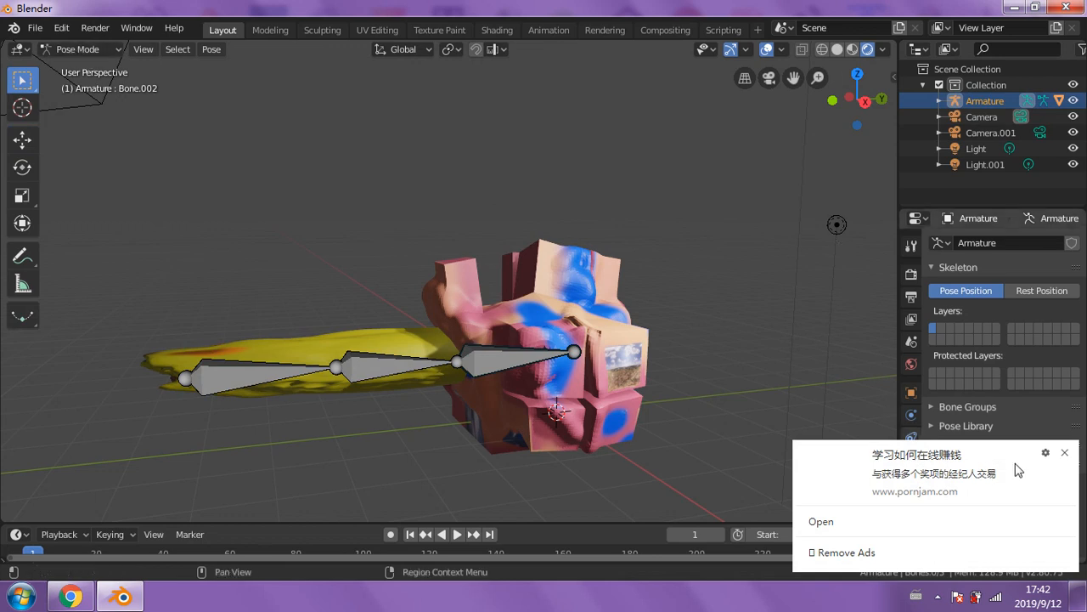
pyautogui.click(1066, 453)
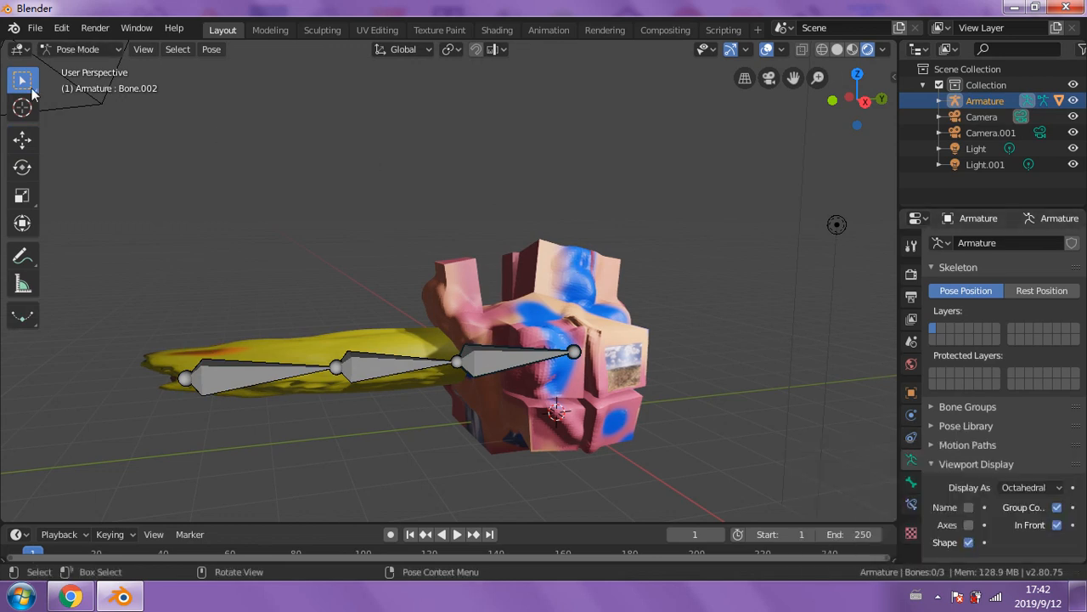
# - Pick the middle bone with Select Circle, rotate it about 40° around the global X axis to lift the body, and deselect it
pyautogui.click(32, 94)
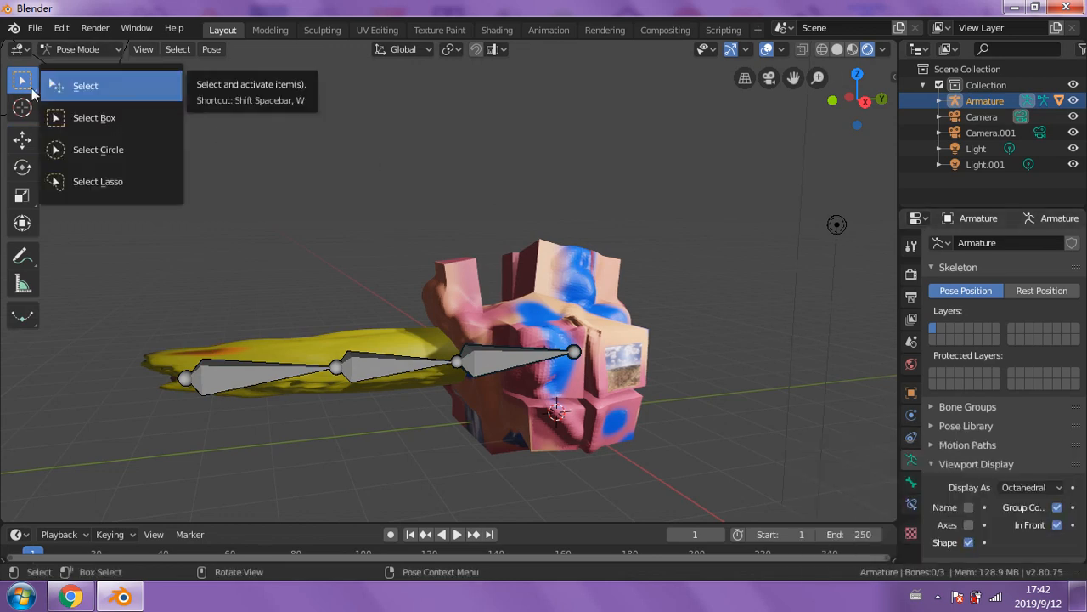
pyautogui.click(116, 156)
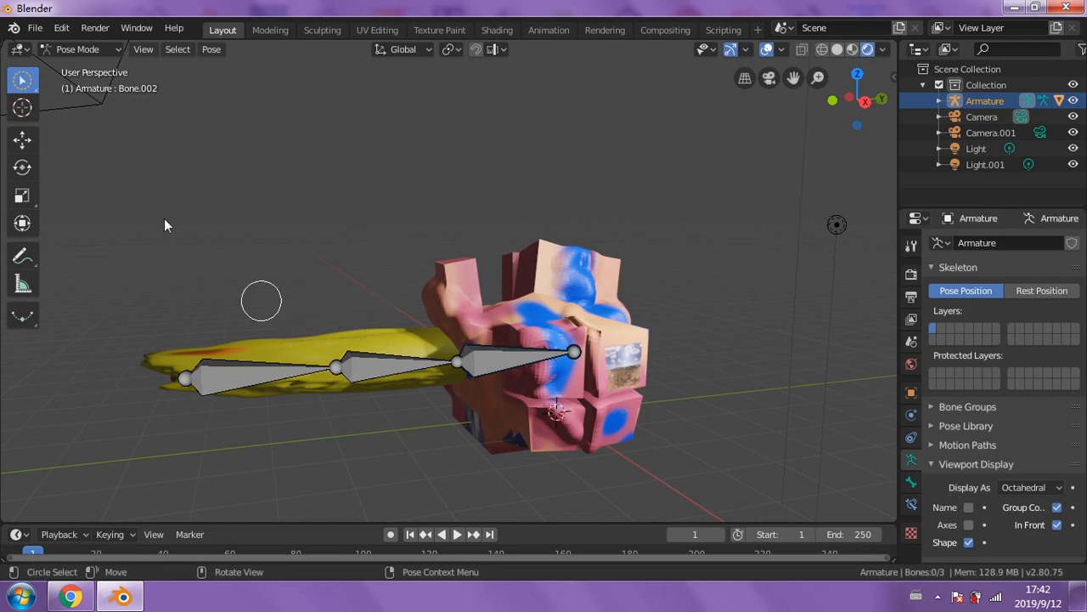
pyautogui.click(388, 374)
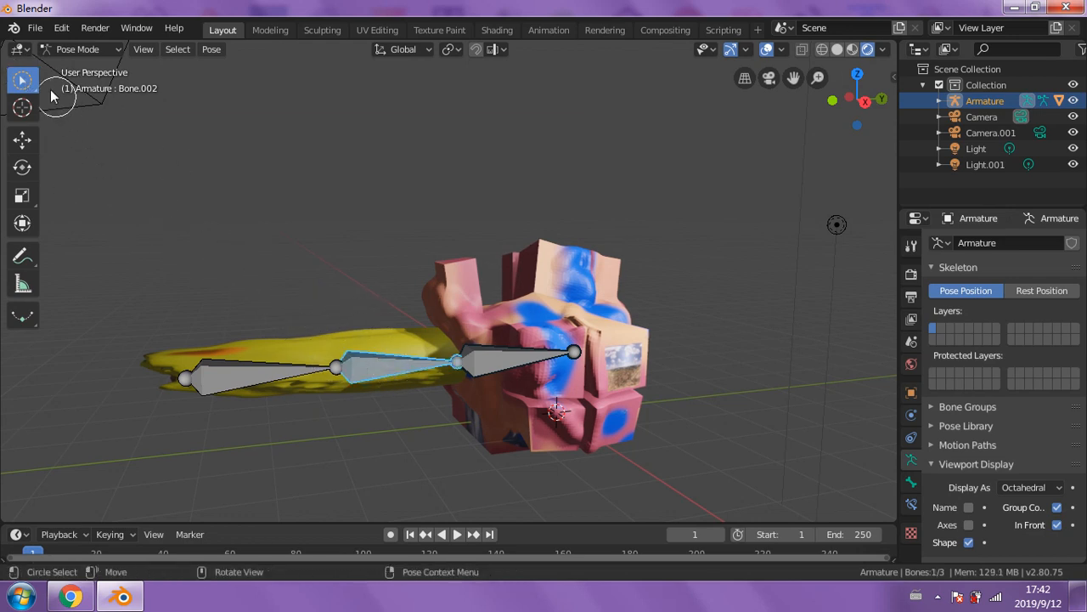
pyautogui.click(22, 167)
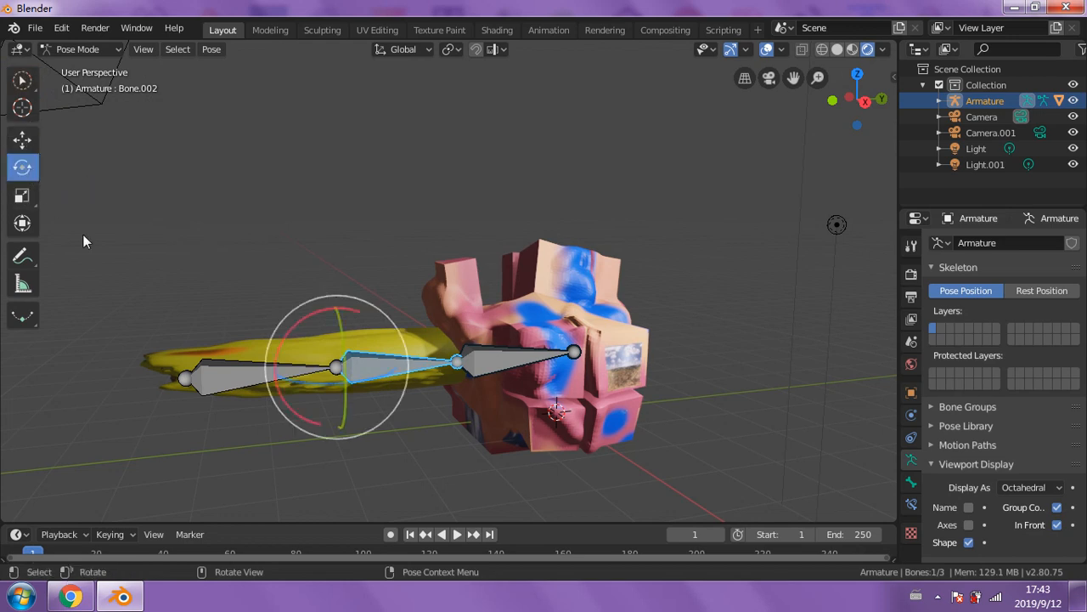
pyautogui.moveTo(308, 316); pyautogui.dragTo(268, 341)
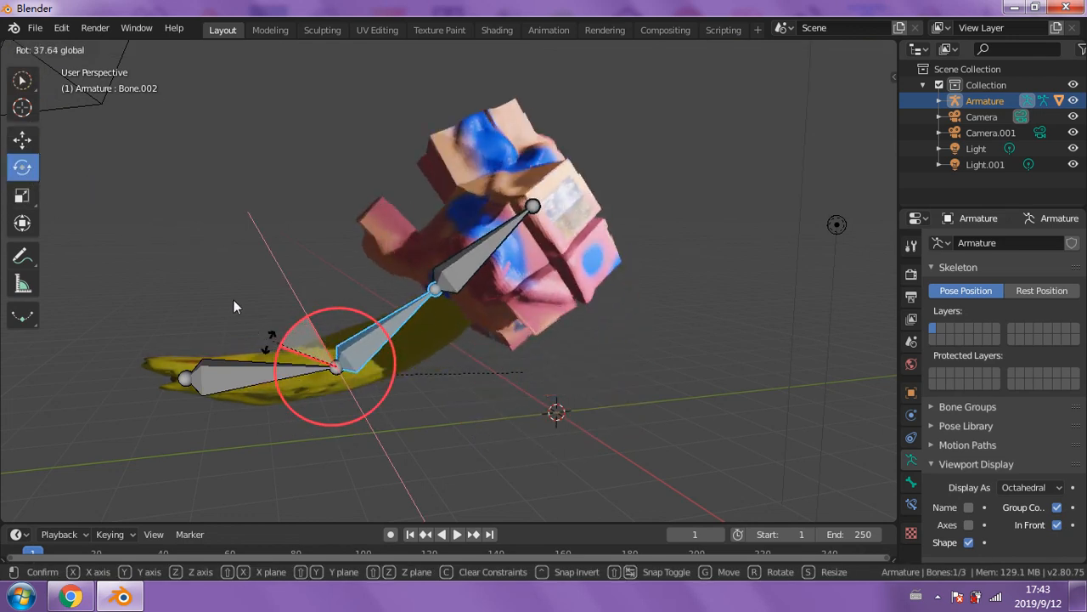
pyautogui.click(110, 178)
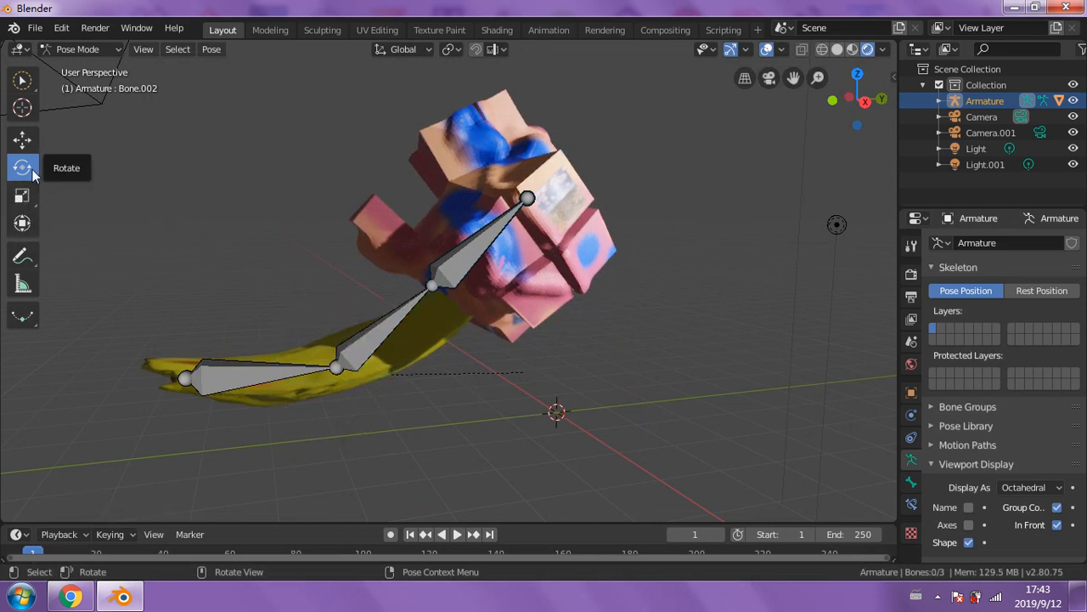
# - Select the last bone inside the body, rotate it freely with the trackball and tilt it around X until it points nearly upright
pyautogui.click(24, 84)
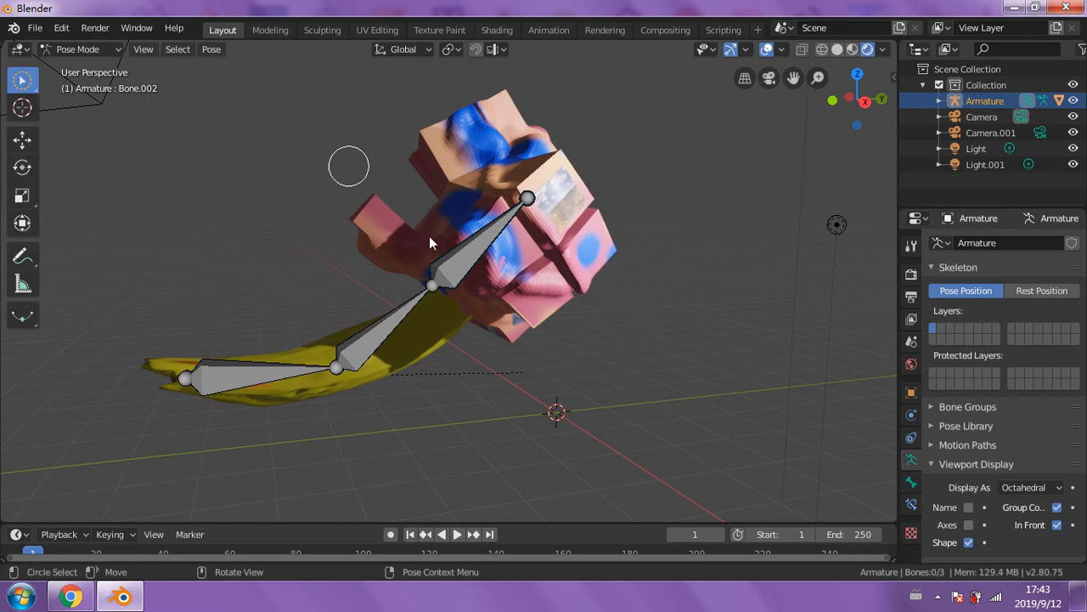
pyautogui.click(471, 251)
pyautogui.click(19, 168)
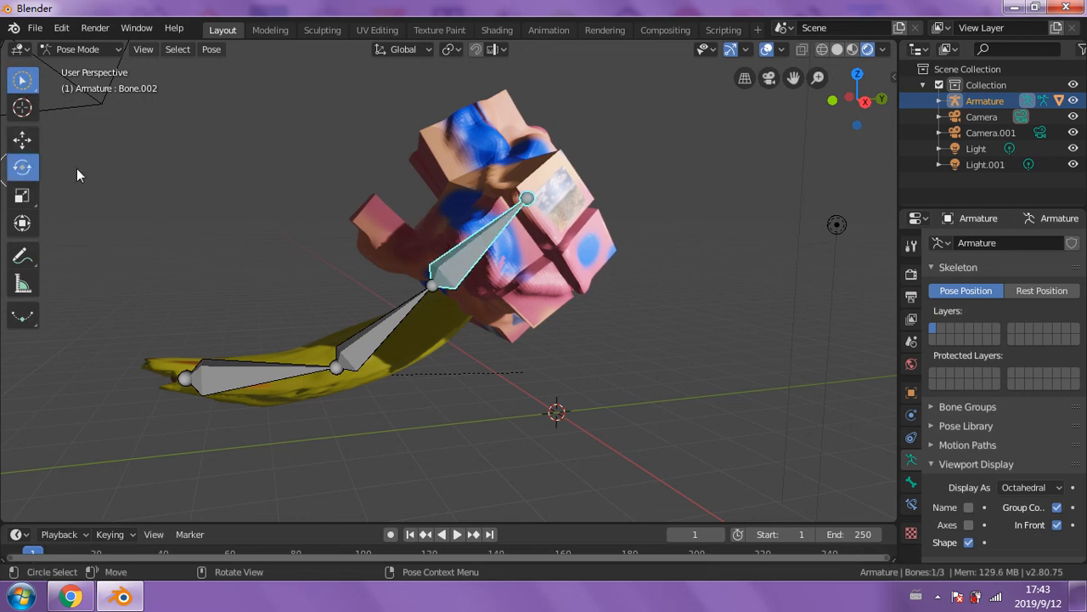
pyautogui.moveTo(444, 258); pyautogui.dragTo(422, 287)
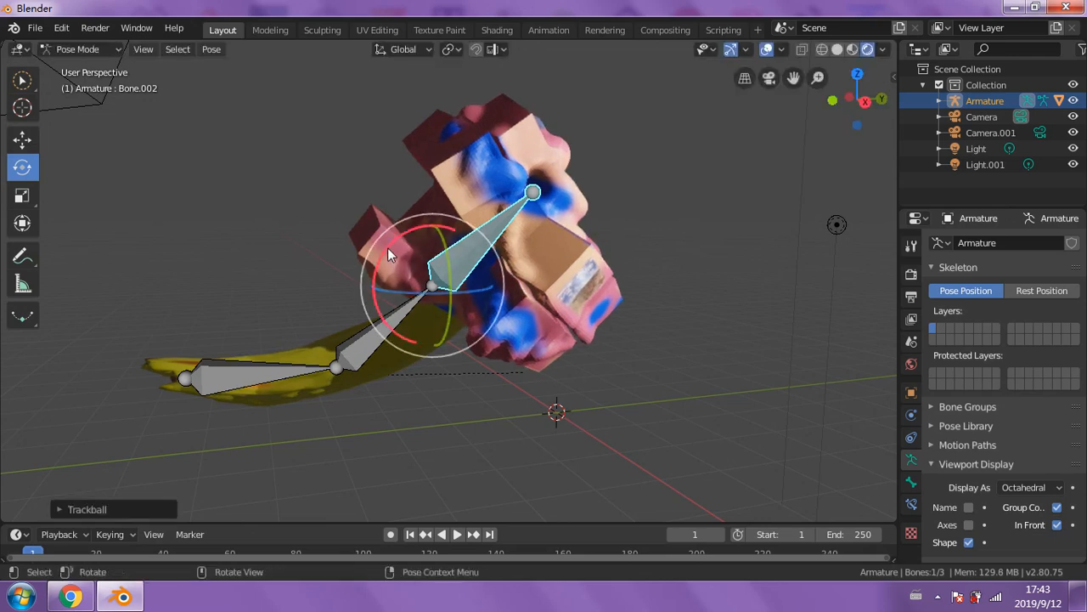
pyautogui.moveTo(387, 247); pyautogui.dragTo(586, 270)
pyautogui.moveTo(586, 270); pyautogui.dragTo(494, 337, button='middle')
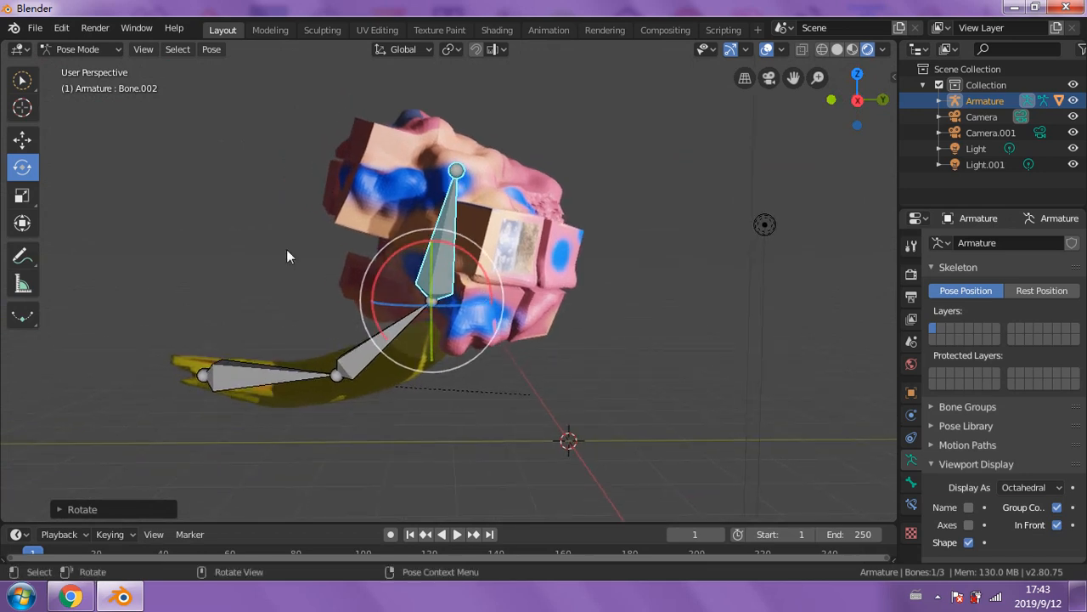
# - Deselect the last bone inside the body
pyautogui.click(335, 291)
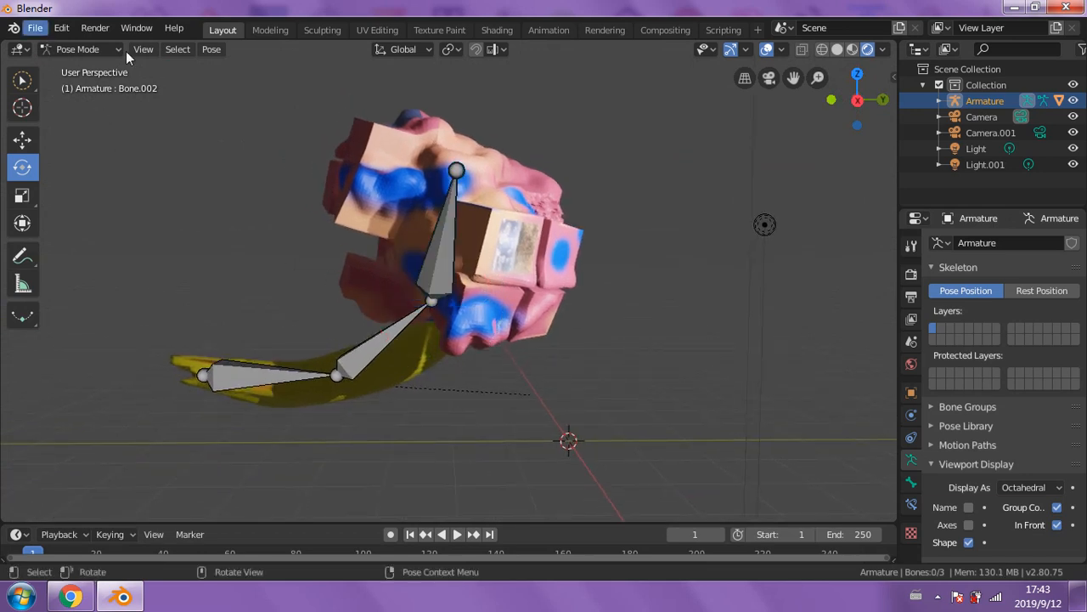
pyautogui.click(36, 30)
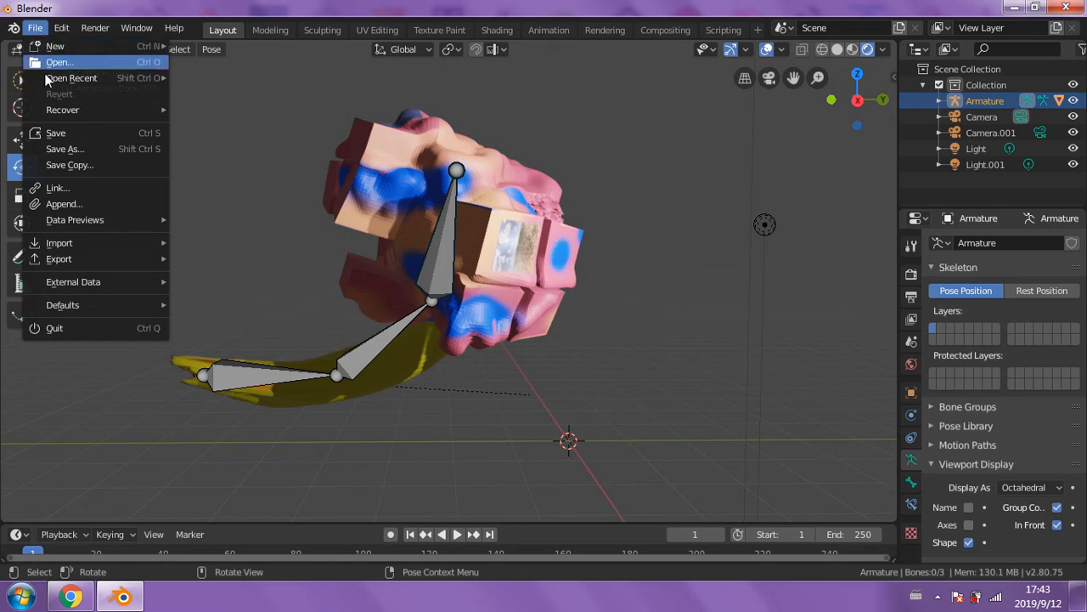
pyautogui.click(64, 149)
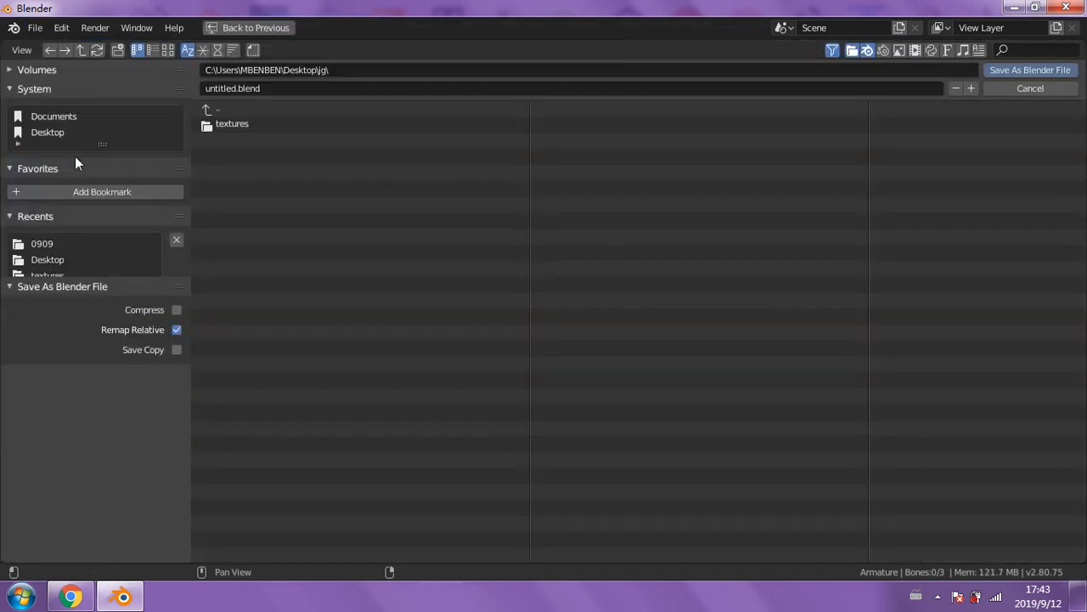
pyautogui.click(1011, 88)
# - Export the posed model as Collada (.dae) to the 0909 folder on the Desktop, overwriting untitled.dae
pyautogui.click(35, 30)
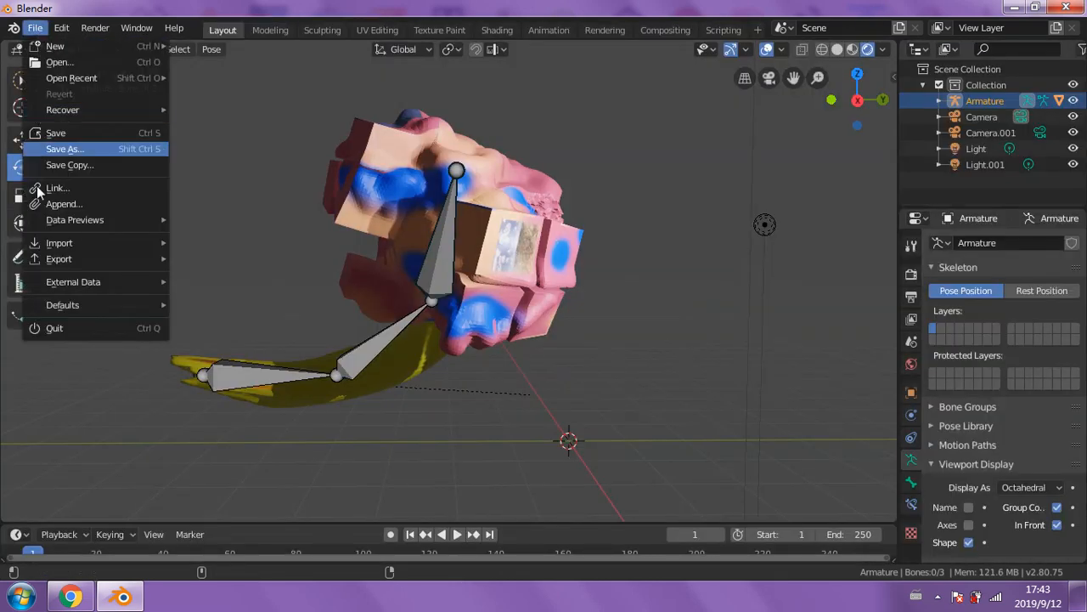
pyautogui.moveTo(86, 259)
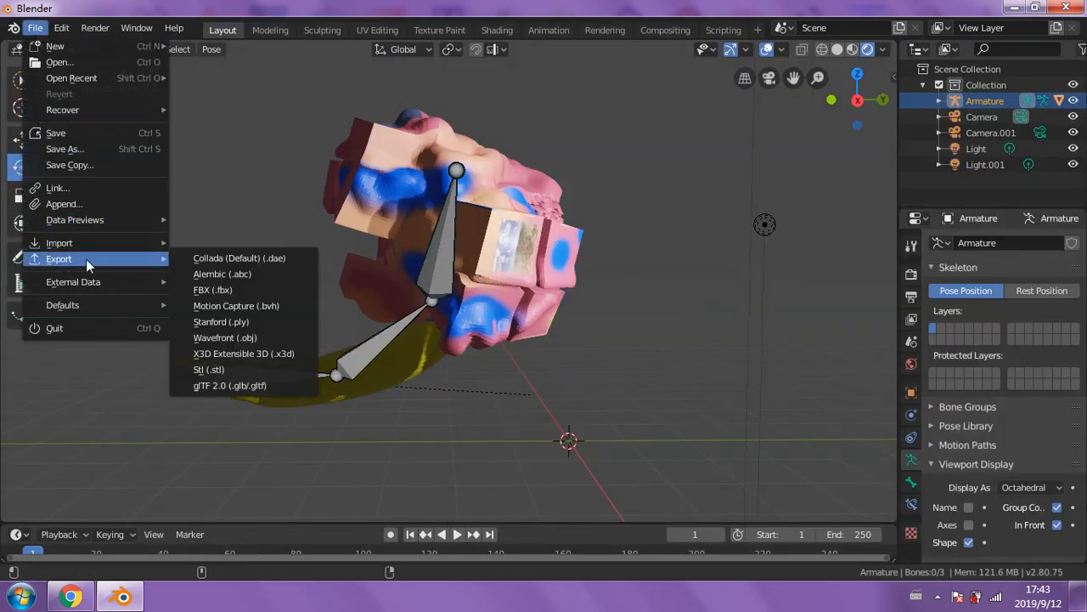
pyautogui.click(239, 257)
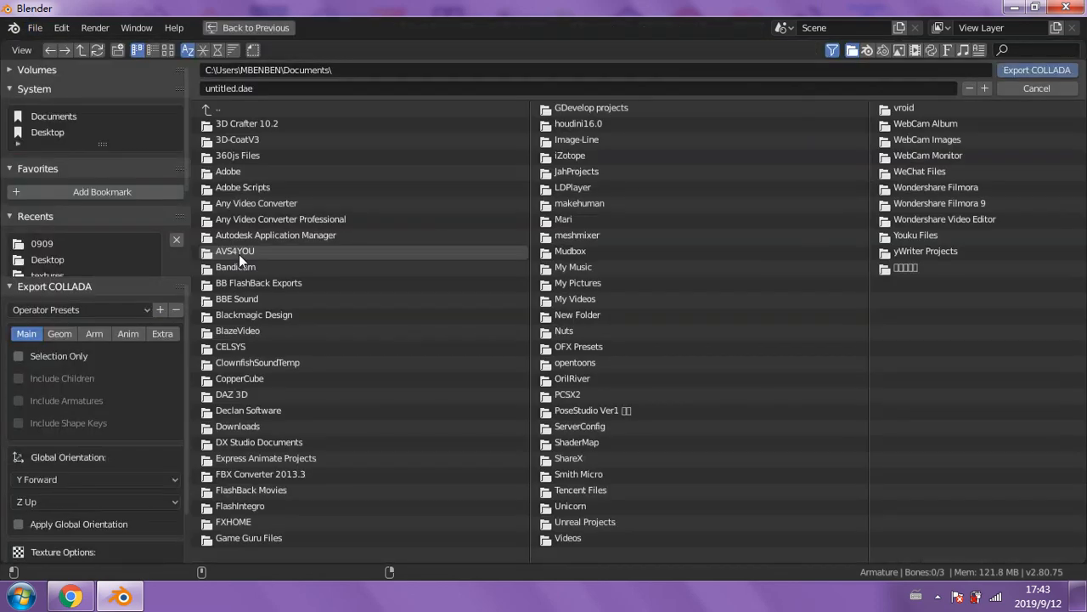
pyautogui.click(48, 132)
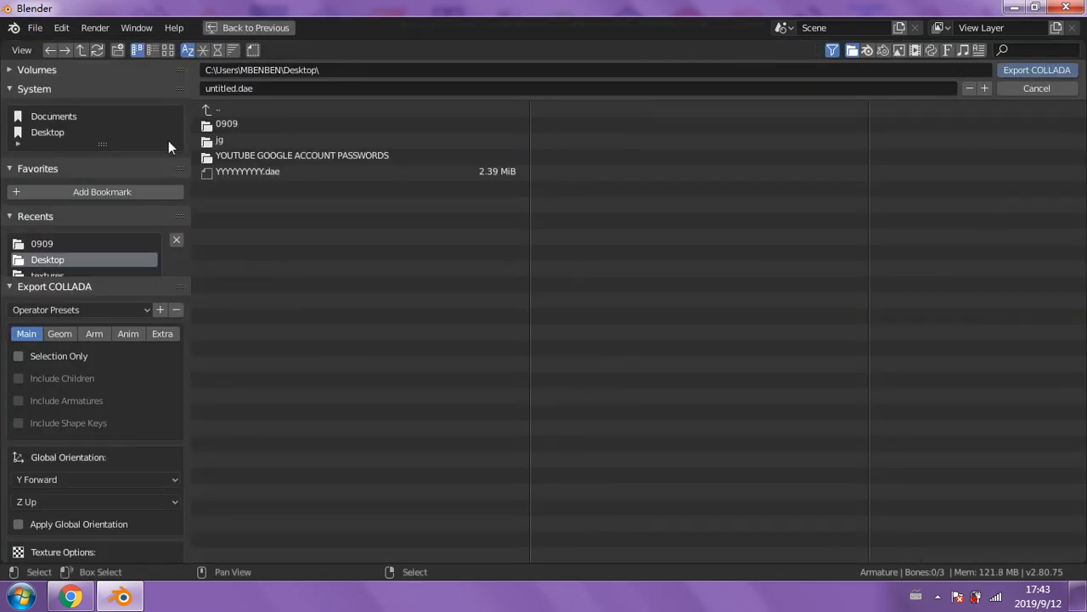
pyautogui.click(225, 124)
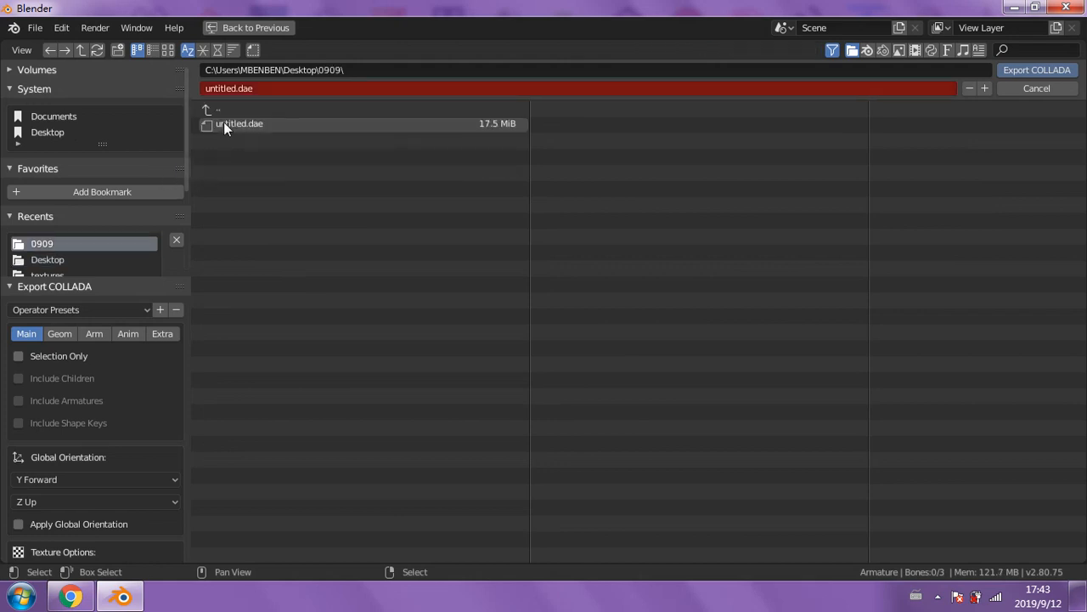
pyautogui.click(226, 125)
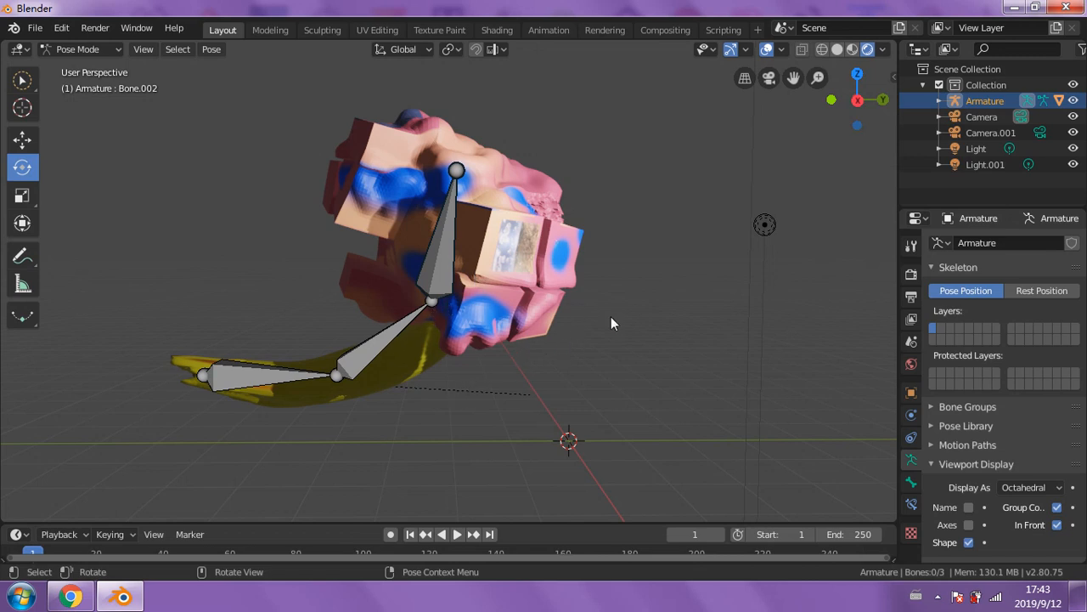
pyautogui.moveTo(611, 323); pyautogui.dragTo(583, 294, button='middle')
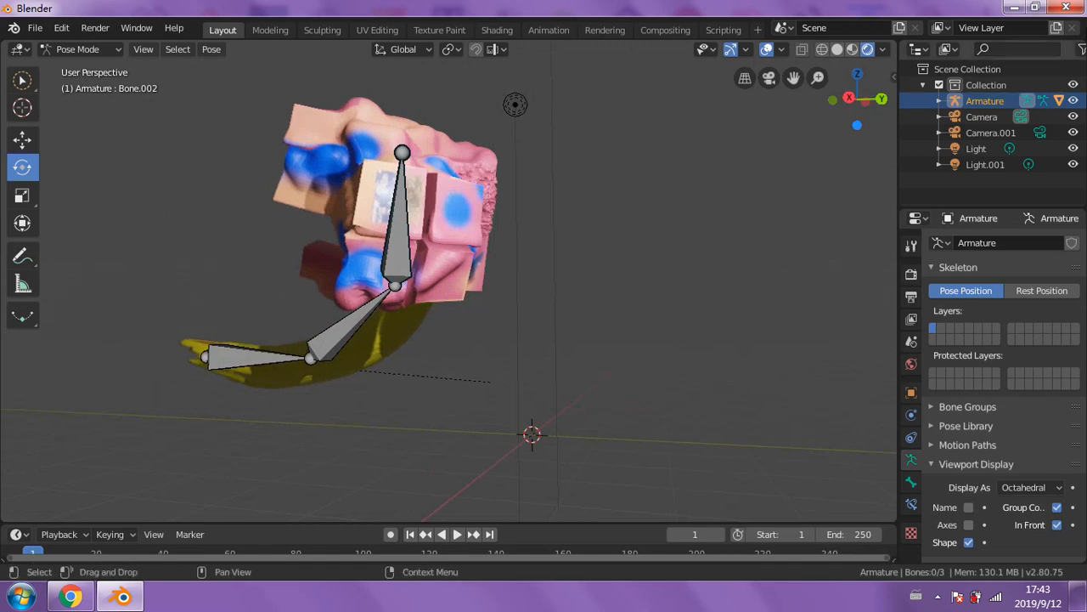